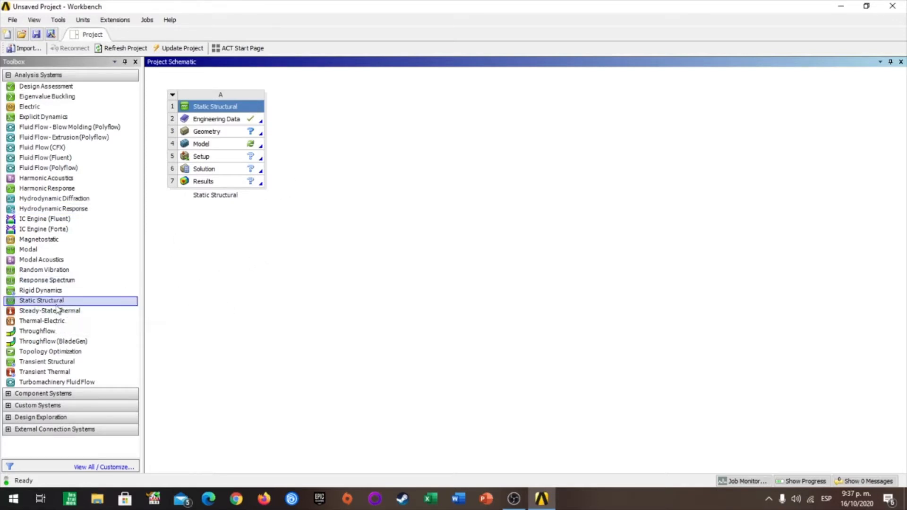
Step: Open the Static Structural system's geometry in a new DesignModeler session
{"action": "left_click", "coordinate": [247, 135]}
{"action": "right_click", "coordinate": [258, 133]}
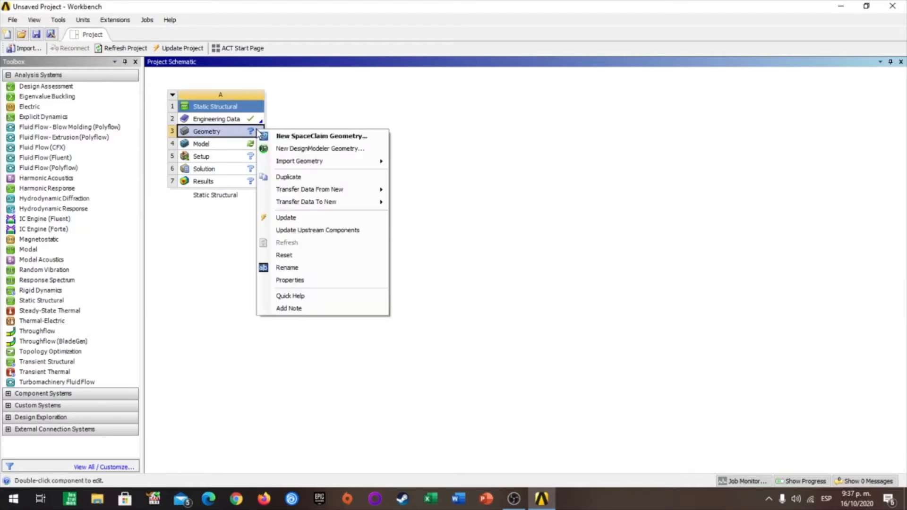
{"action": "left_click", "coordinate": [311, 149]}
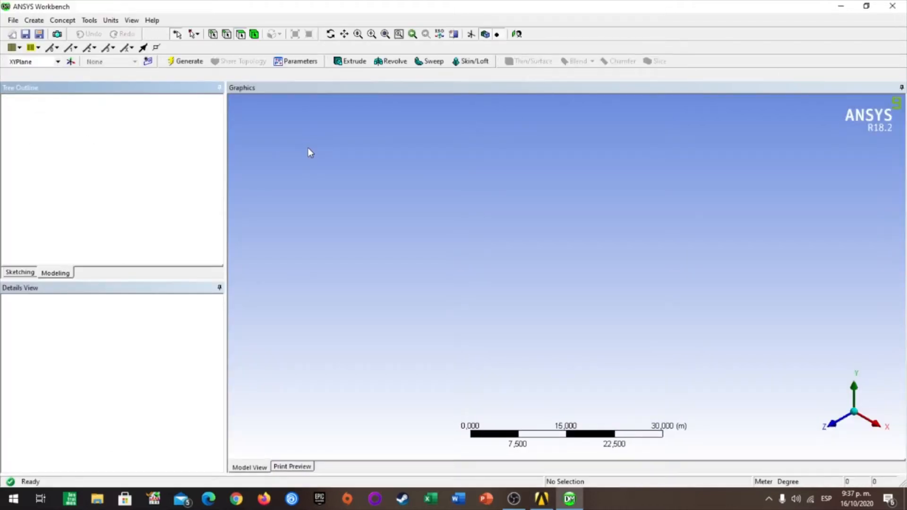
Step: Import the external geometry file ParrillaMoto.igs from the Cuarta práctica folder and generate the import
{"action": "left_click", "coordinate": [18, 21]}
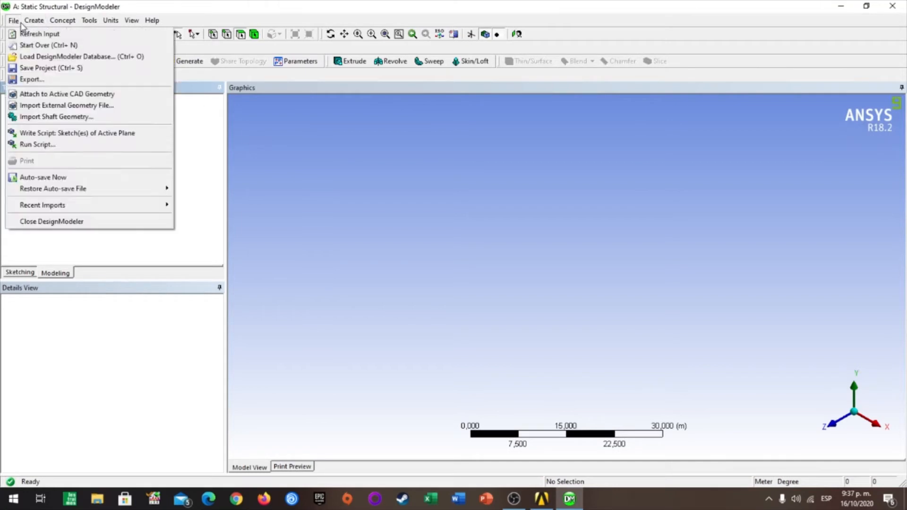
{"action": "mouse_move", "coordinate": [27, 22]}
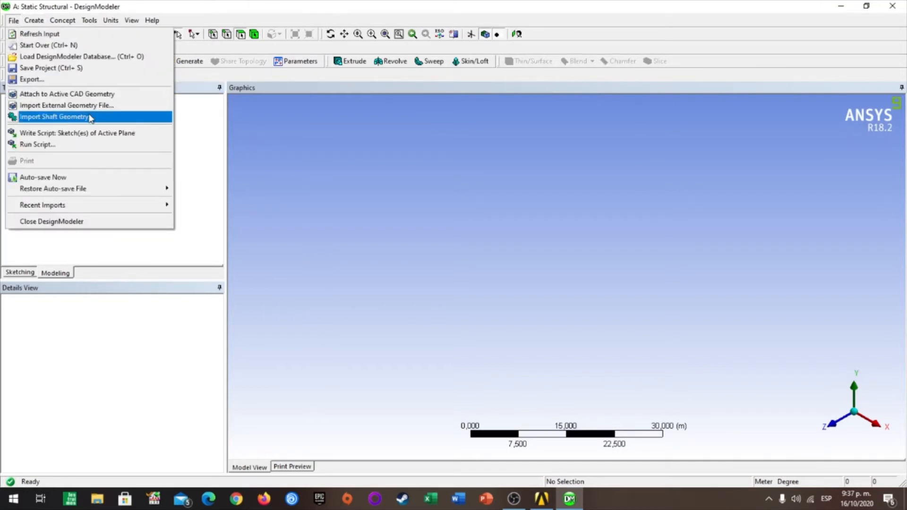
{"action": "left_click", "coordinate": [96, 105]}
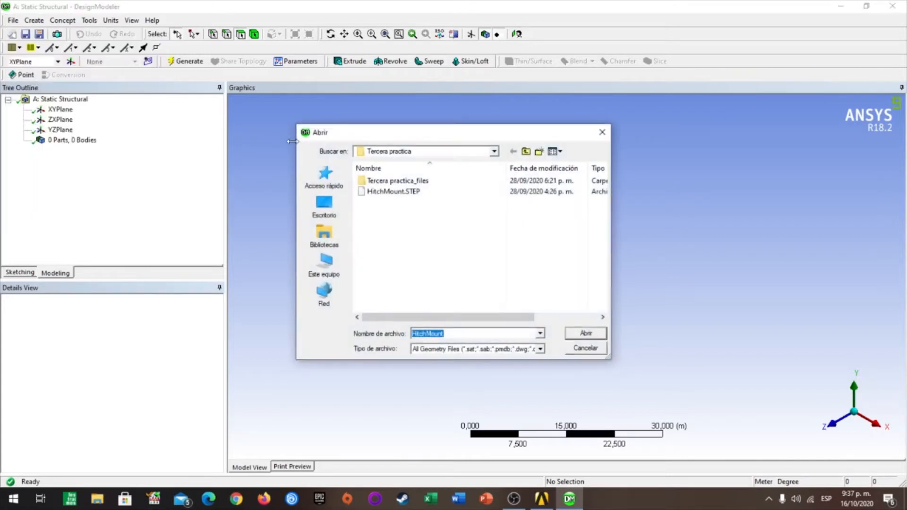
{"action": "left_click", "coordinate": [526, 152]}
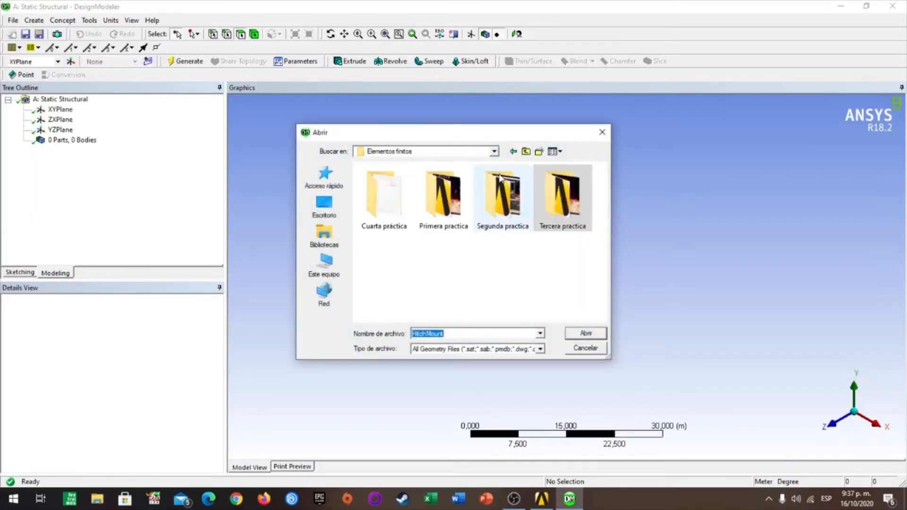
{"action": "double_click", "coordinate": [376, 215]}
{"action": "left_click", "coordinate": [414, 181]}
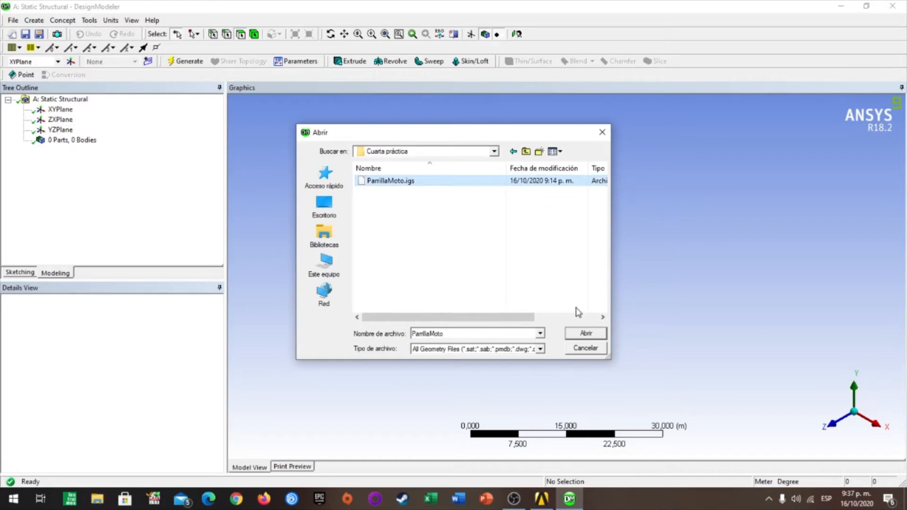
{"action": "left_click", "coordinate": [587, 333]}
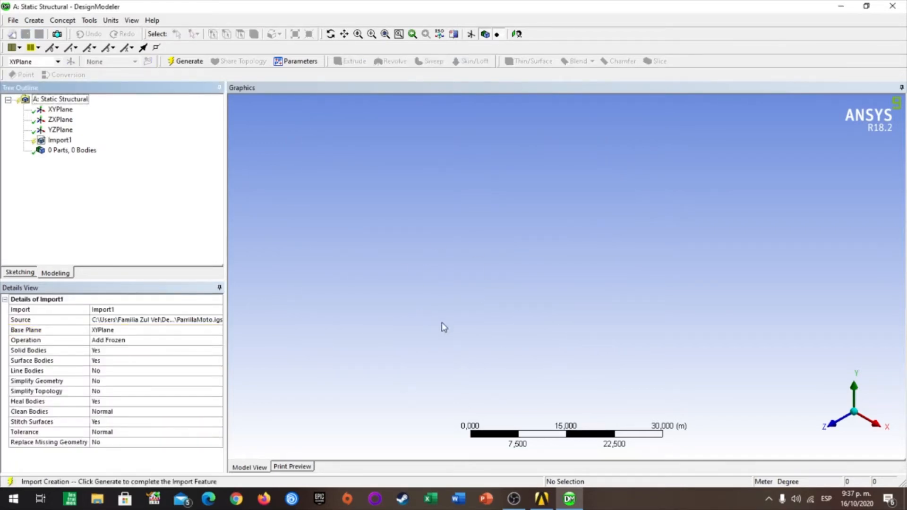
{"action": "left_click", "coordinate": [182, 62]}
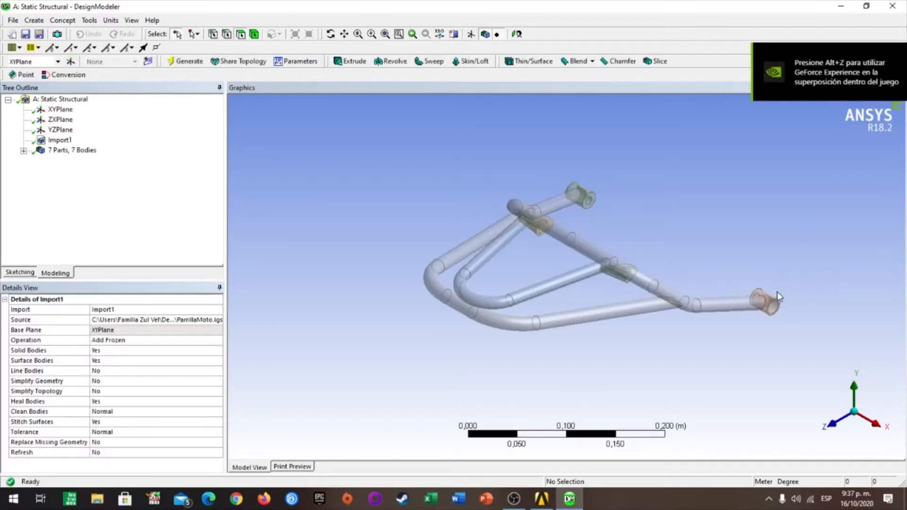
Step: Examine the imported rack and identify which part each solid body in the tree corresponds to
{"action": "middle_click_drag", "start_coordinate": [779, 297], "coordinate": [670, 273]}
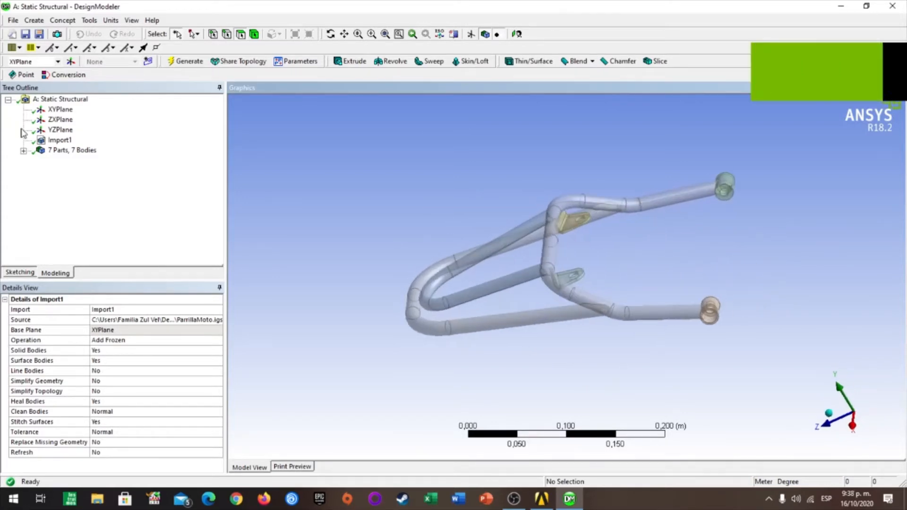
{"action": "left_click", "coordinate": [23, 150]}
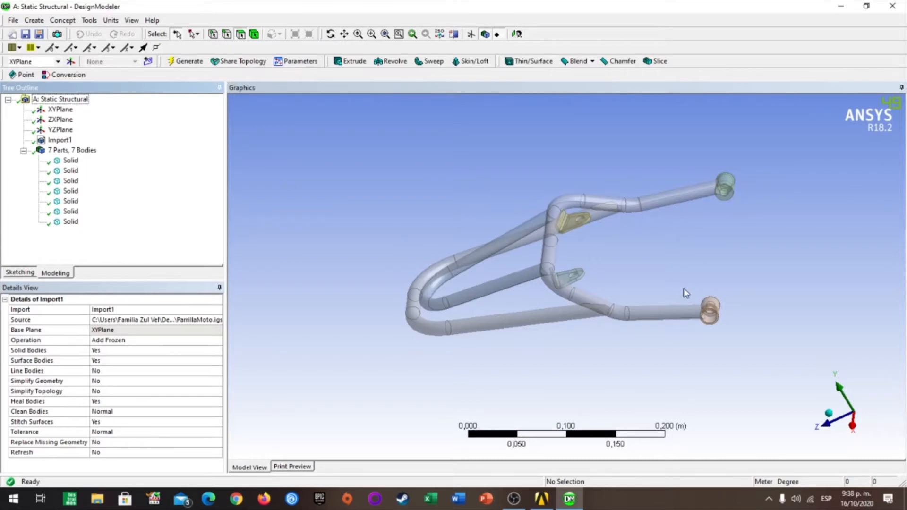
{"action": "middle_click_drag", "start_coordinate": [683, 289], "coordinate": [625, 320]}
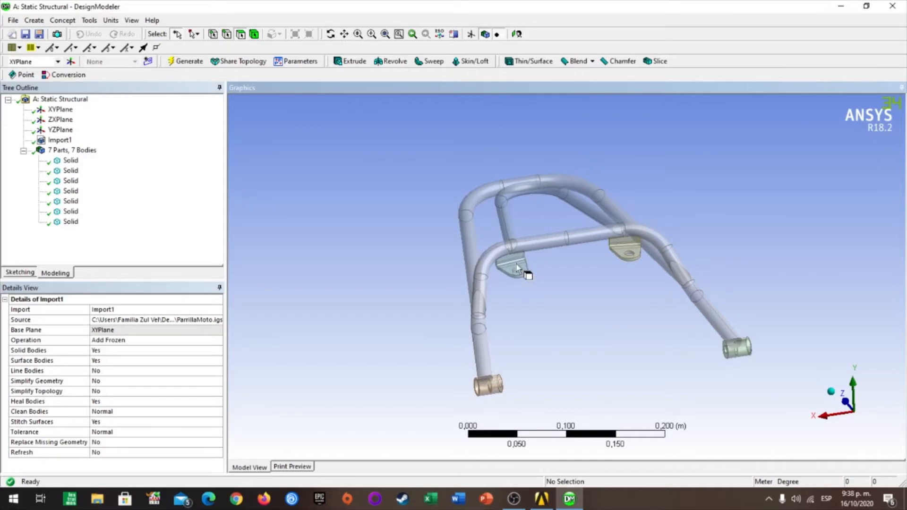
{"action": "left_click", "coordinate": [70, 160]}
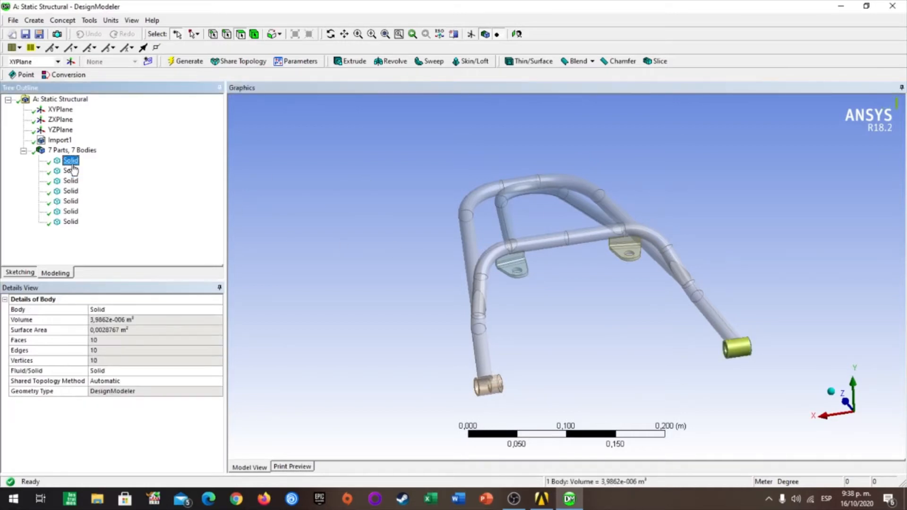
{"action": "left_click", "coordinate": [71, 170]}
{"action": "left_click", "coordinate": [71, 191]}
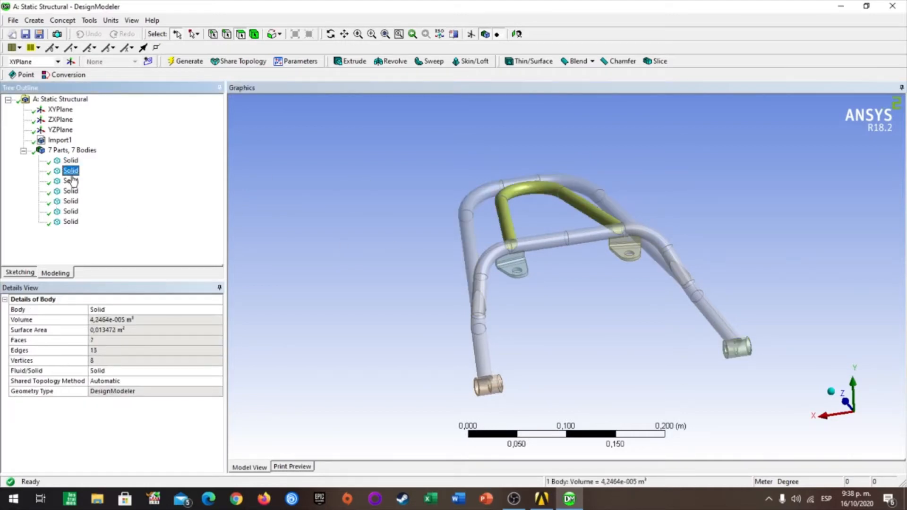
{"action": "left_click", "coordinate": [71, 202]}
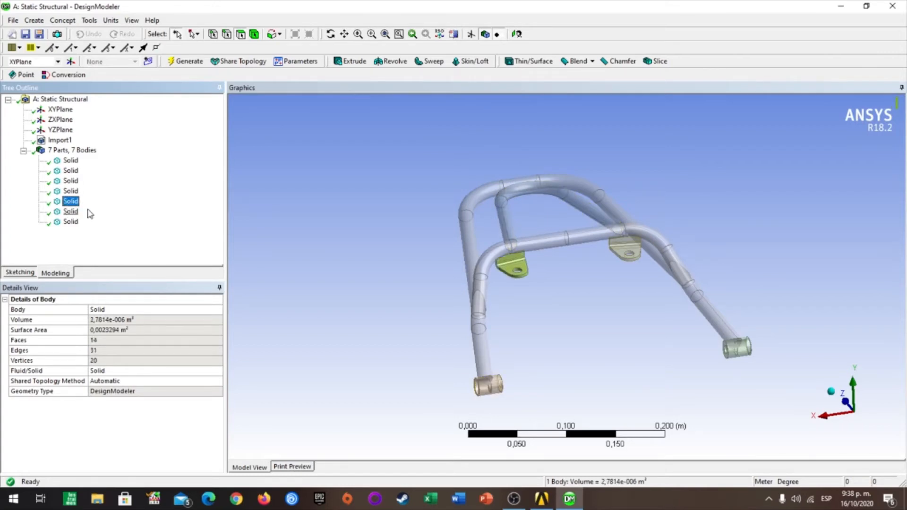
Step: Start a mid-surface feature and pair the two opposite flat faces of one mounting bracket's holed tab
{"action": "left_click", "coordinate": [89, 20]}
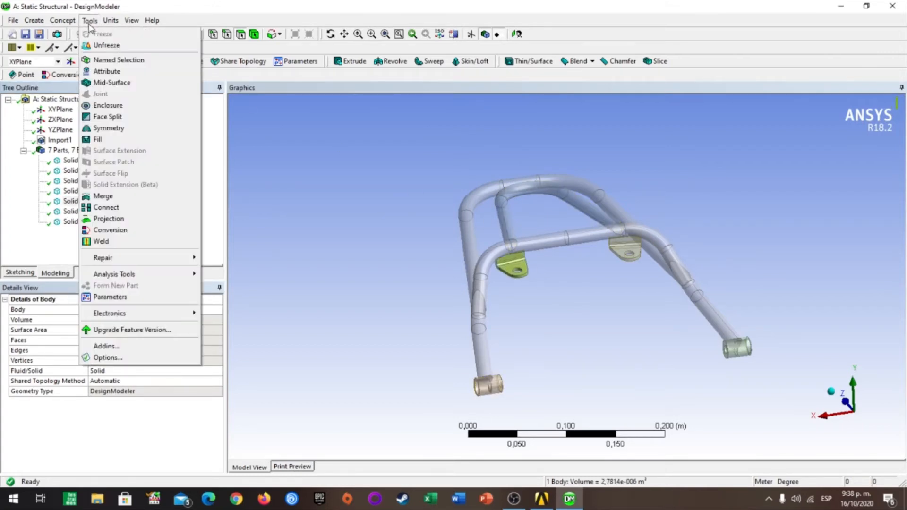
{"action": "left_click", "coordinate": [112, 83]}
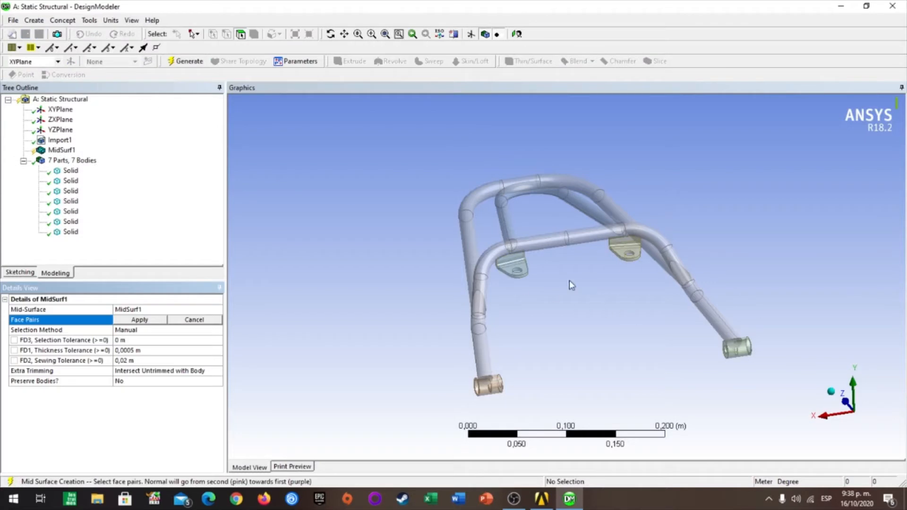
{"action": "scroll", "coordinate": [576, 280], "scroll_direction": "up", "scroll_amount": 5}
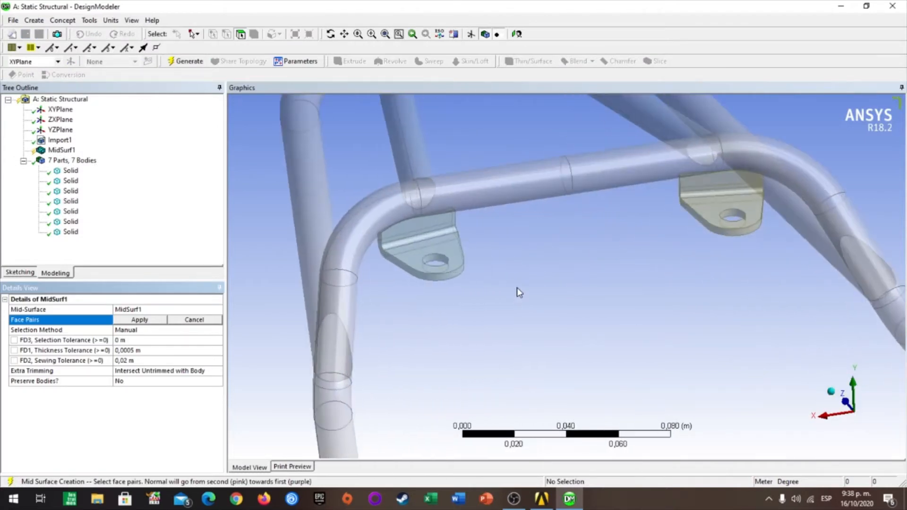
{"action": "scroll", "coordinate": [529, 282], "scroll_direction": "up", "scroll_amount": 2}
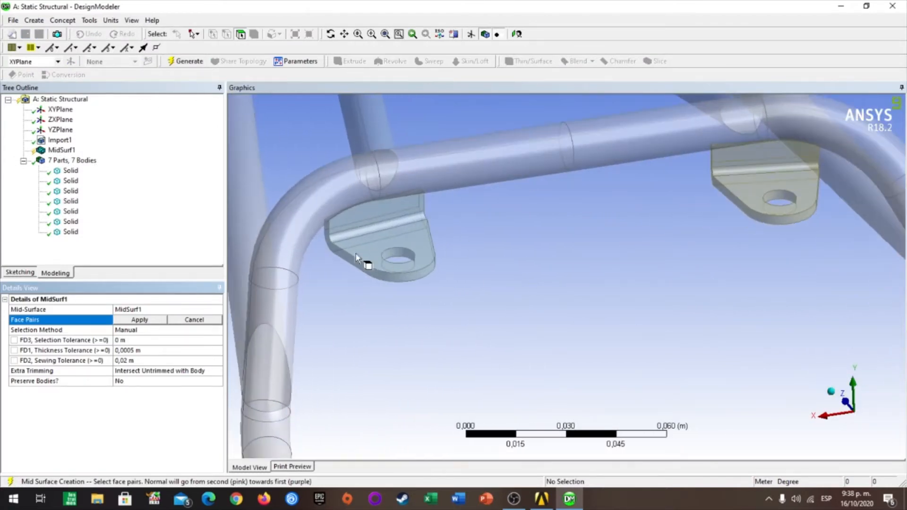
{"action": "left_click", "coordinate": [415, 245]}
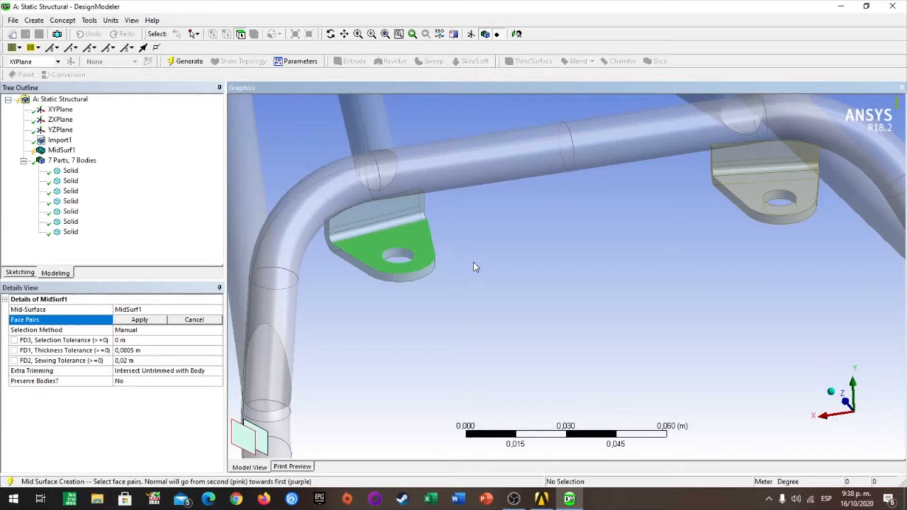
{"action": "middle_click_drag", "start_coordinate": [474, 261], "coordinate": [402, 160]}
{"action": "left_click", "coordinate": [380, 208]}
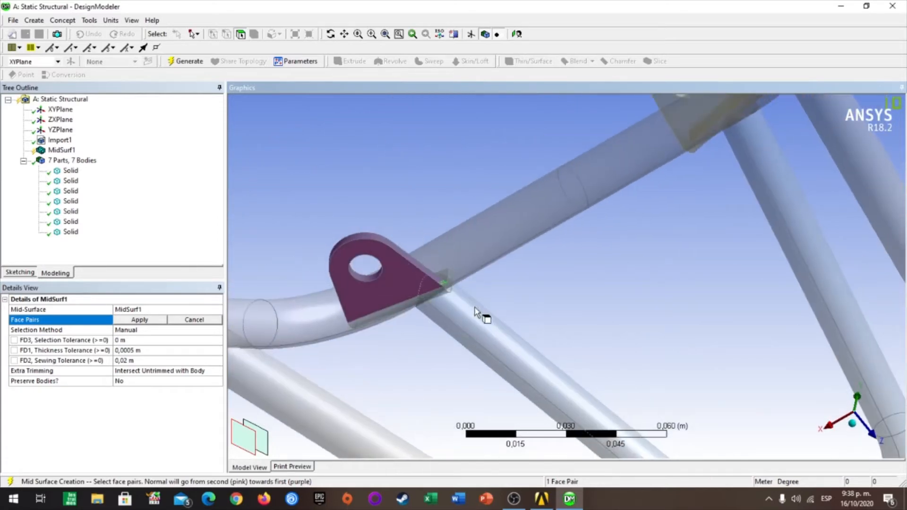
Step: Add the opposite faces of the same bracket's bend and of its upright flange as further mid-surface face pairs
{"action": "left_click", "coordinate": [419, 300]}
{"action": "middle_click_drag", "start_coordinate": [492, 299], "coordinate": [446, 254]}
{"action": "left_click", "coordinate": [385, 174]}
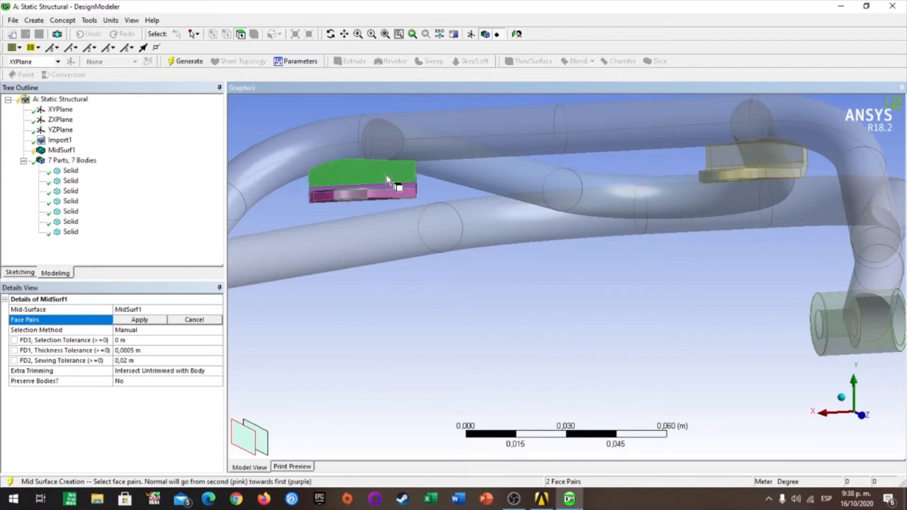
{"action": "middle_click_drag", "start_coordinate": [455, 182], "coordinate": [297, 140]}
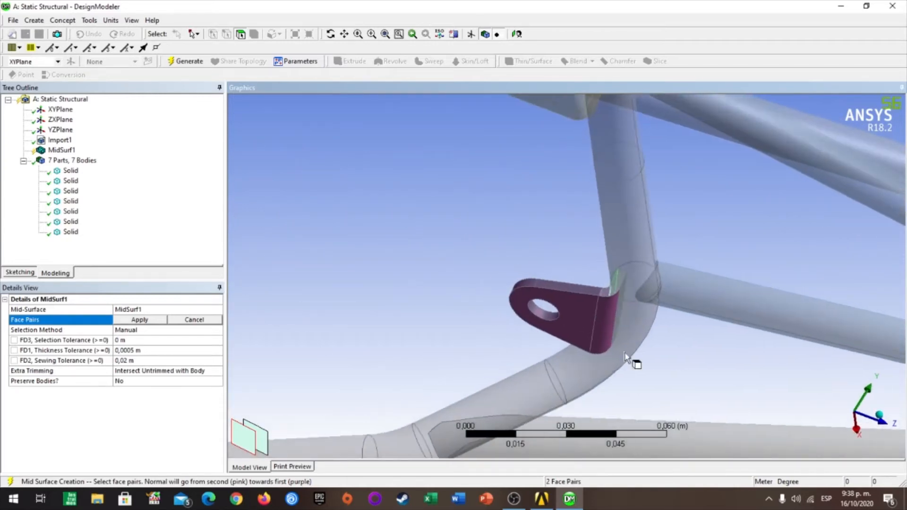
{"action": "left_click", "coordinate": [620, 303]}
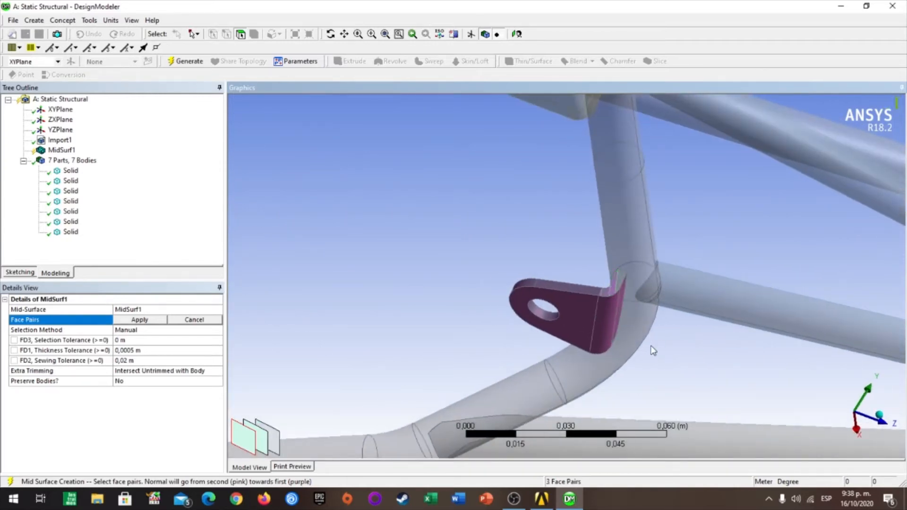
Step: Apply the bracket's three face pairs and generate its mid-surface
{"action": "middle_click_drag", "start_coordinate": [652, 348], "coordinate": [243, 308]}
{"action": "left_click", "coordinate": [140, 320]}
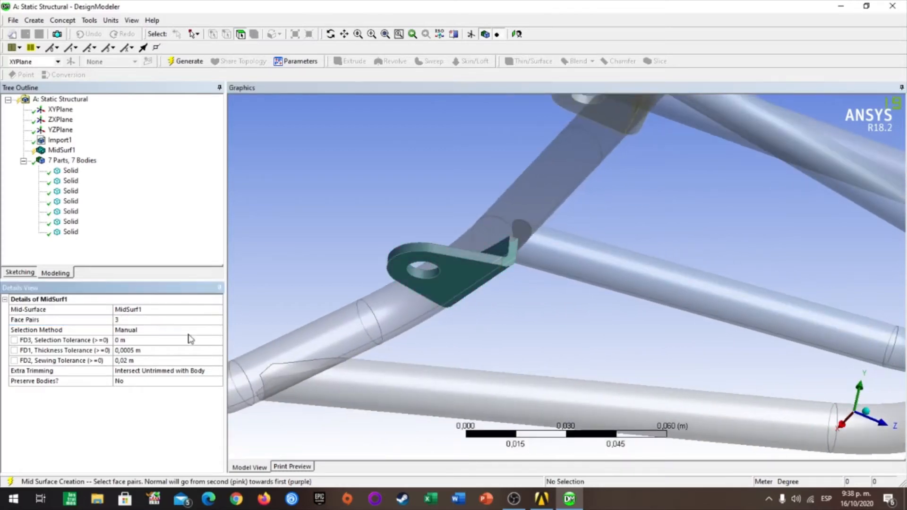
{"action": "mouse_move", "coordinate": [611, 357]}
{"action": "middle_mouse_down"}
{"action": "mouse_move", "coordinate": [625, 345]}
{"action": "mouse_move", "coordinate": [701, 363]}
{"action": "mouse_move", "coordinate": [607, 373]}
{"action": "middle_mouse_up"}
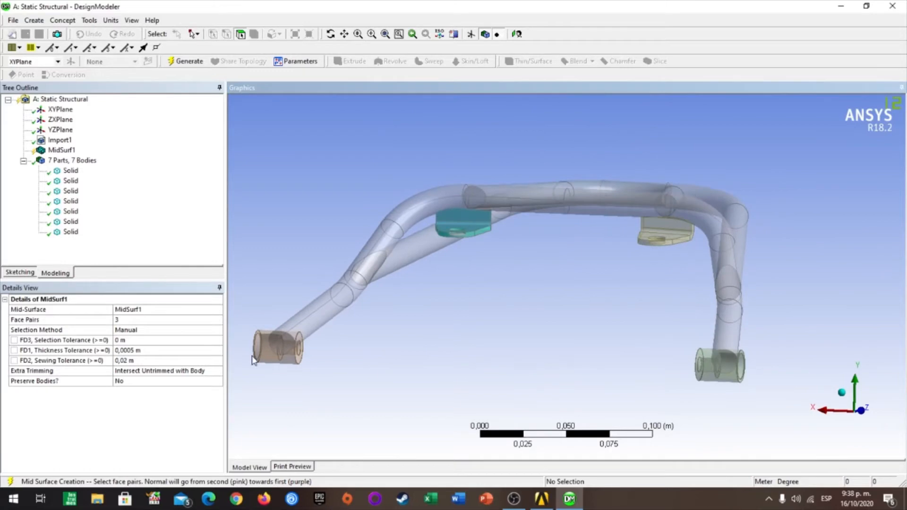
{"action": "left_click", "coordinate": [185, 61]}
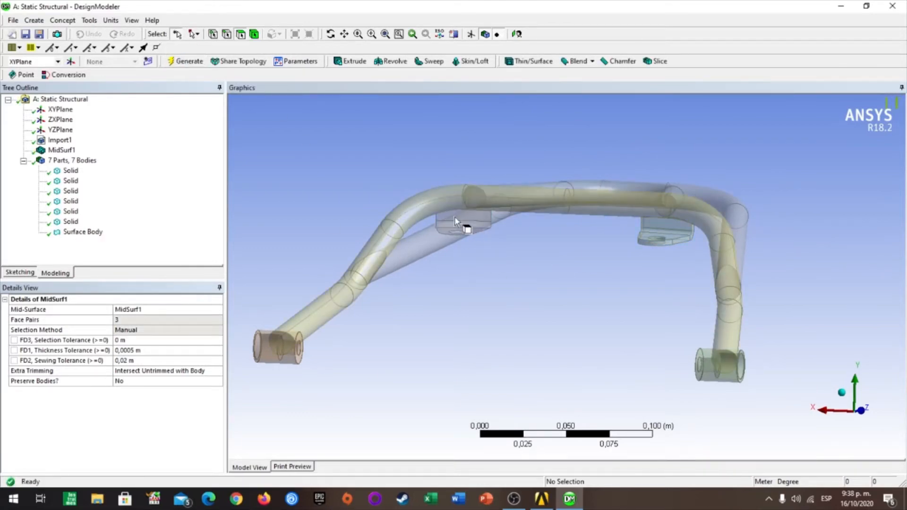
Step: Inspect the bend face of the bracket's new surface body and its face details
{"action": "left_click", "coordinate": [474, 230]}
{"action": "middle_click_drag", "start_coordinate": [501, 233], "coordinate": [502, 245]}
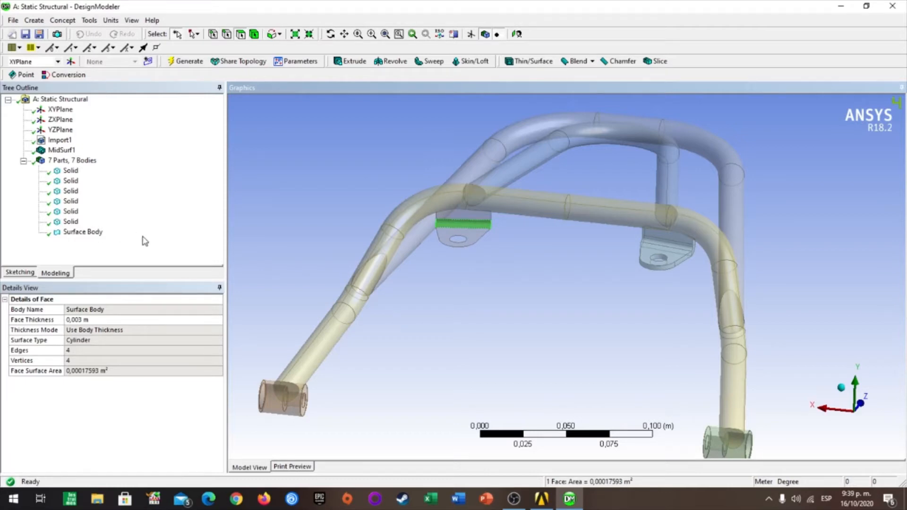
{"action": "left_click", "coordinate": [505, 285]}
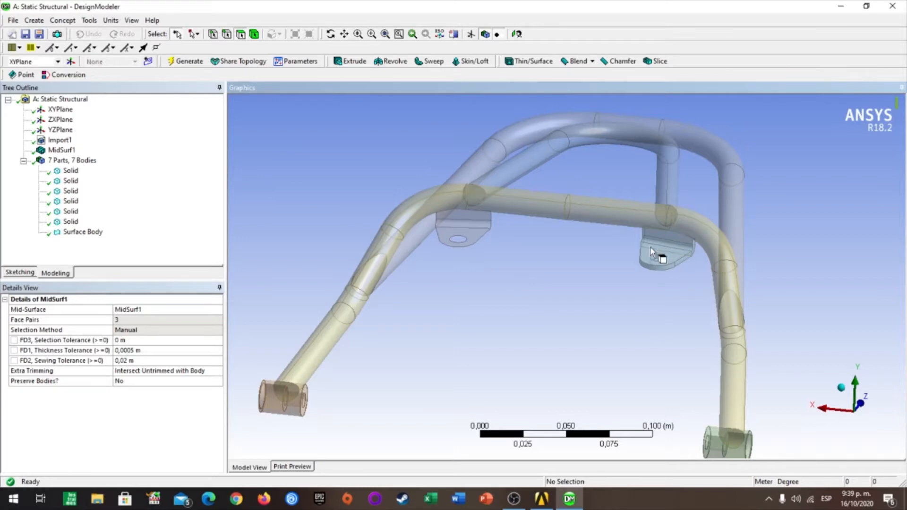
Step: Start a second mid-surface feature and pair the opposite flat faces of the other bracket's holed tab
{"action": "left_click", "coordinate": [89, 20]}
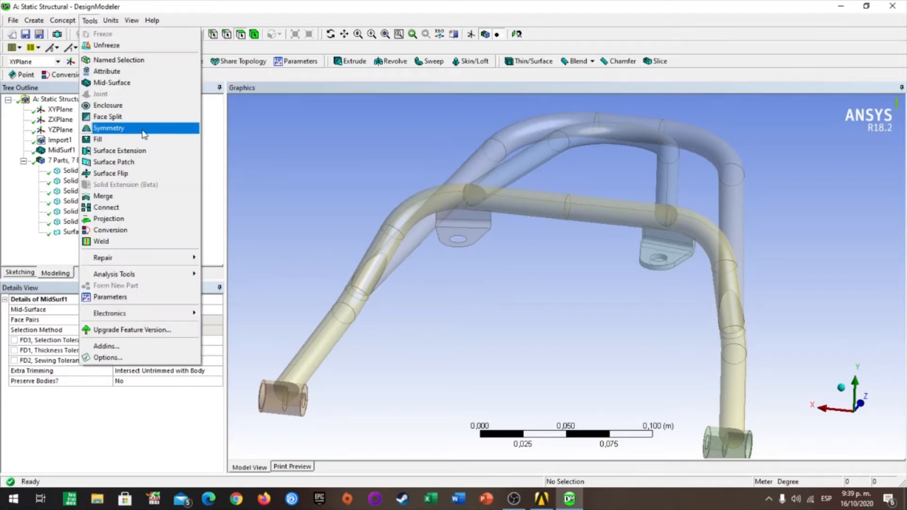
{"action": "left_click", "coordinate": [137, 82]}
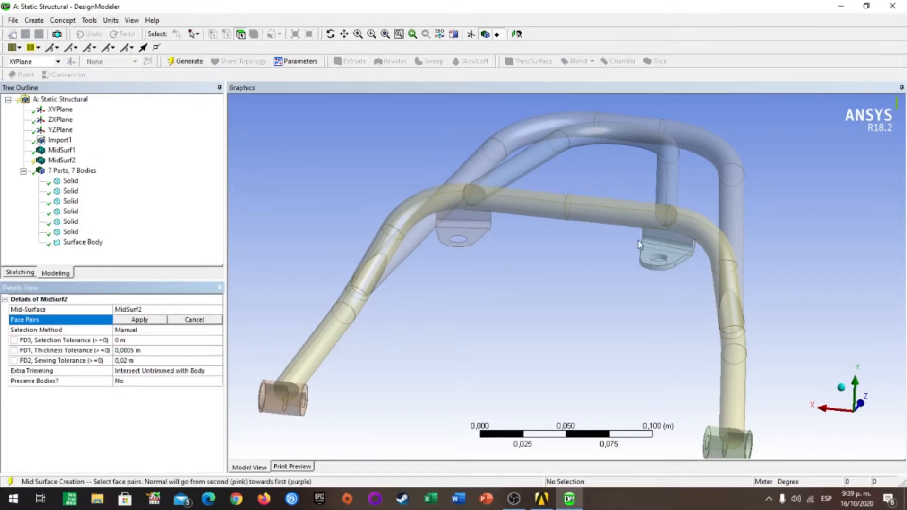
{"action": "left_click", "coordinate": [676, 259]}
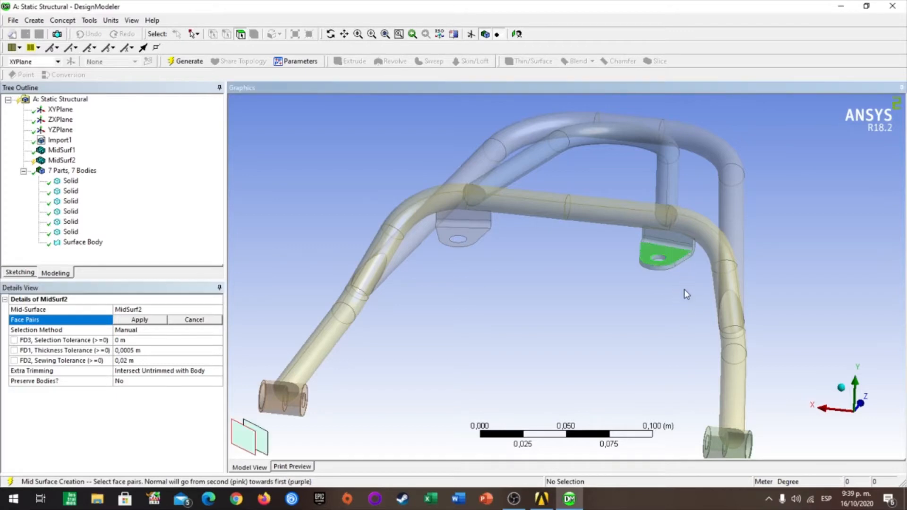
{"action": "middle_click_drag", "start_coordinate": [683, 293], "coordinate": [732, 280]}
{"action": "left_click", "coordinate": [681, 212]}
Step: Pair the inner and outer faces of the second bracket's bend for its mid-surface
{"action": "scroll", "coordinate": [709, 263], "scroll_direction": "up", "scroll_amount": 5}
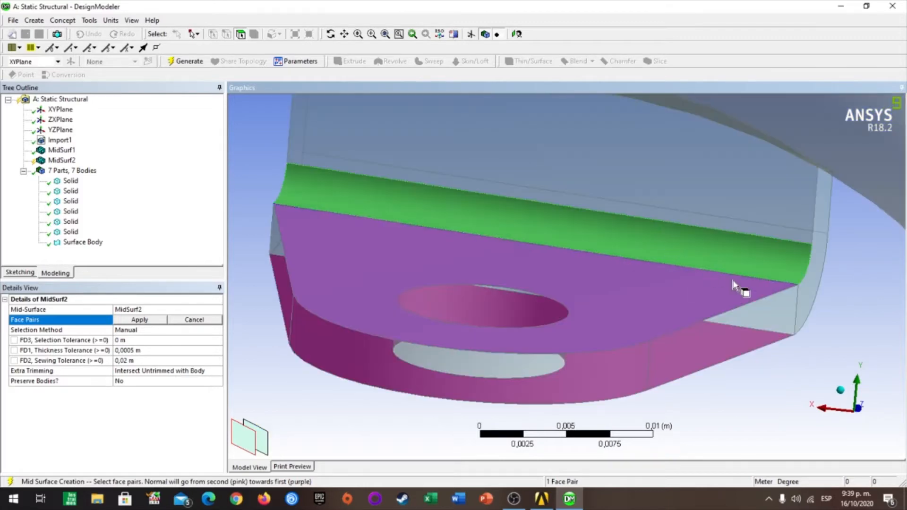
{"action": "middle_click_drag", "start_coordinate": [777, 349], "coordinate": [746, 288]}
{"action": "scroll", "coordinate": [760, 336], "scroll_direction": "down", "scroll_amount": 3}
{"action": "scroll", "coordinate": [650, 196], "scroll_direction": "down", "scroll_amount": 2}
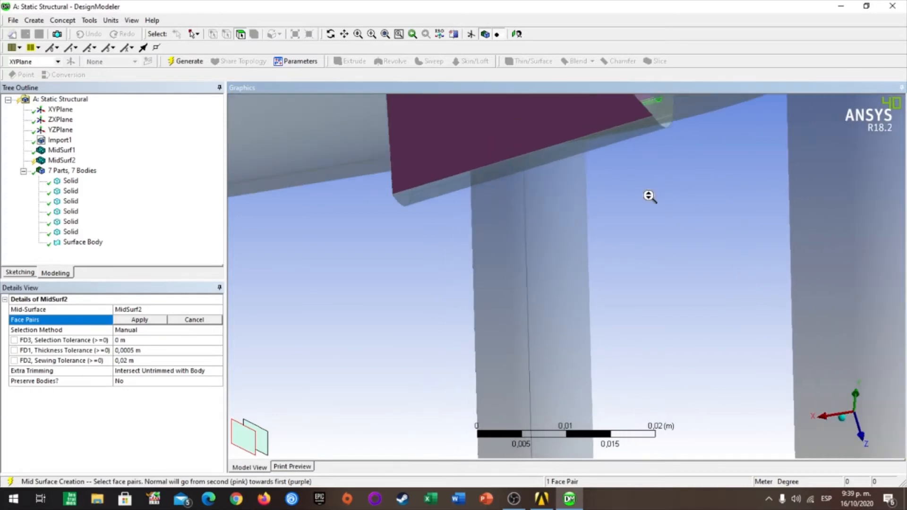
{"action": "left_click", "coordinate": [607, 142]}
{"action": "scroll", "coordinate": [653, 175], "scroll_direction": "down", "scroll_amount": 2}
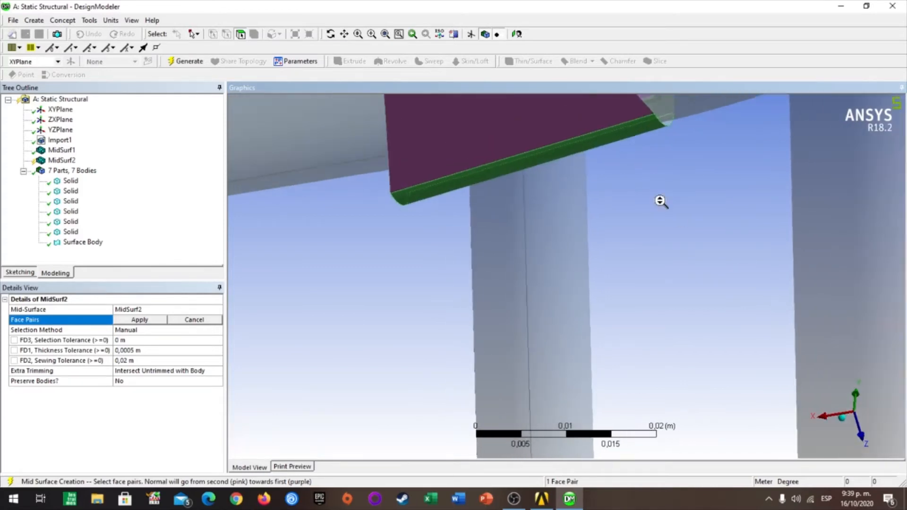
{"action": "scroll", "coordinate": [660, 204], "scroll_direction": "down", "scroll_amount": 1}
{"action": "middle_click_drag", "start_coordinate": [658, 206], "coordinate": [617, 229]}
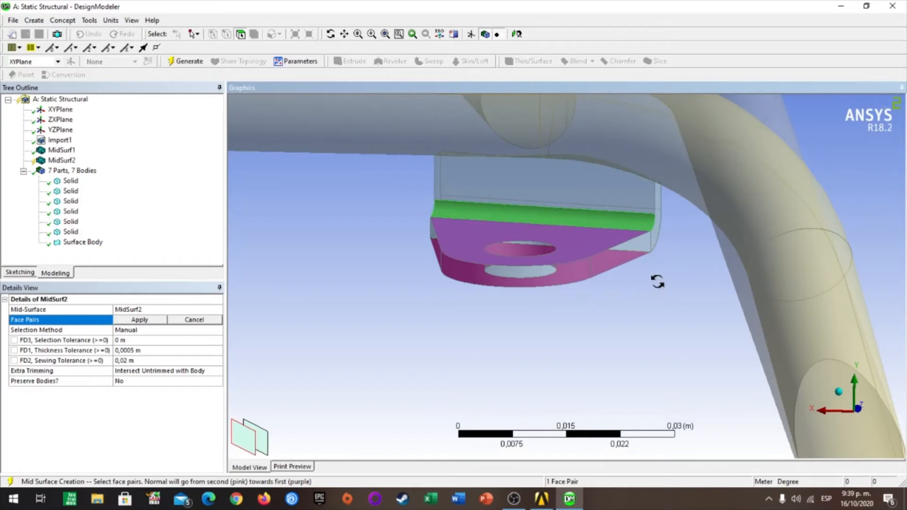
{"action": "middle_click_drag", "start_coordinate": [657, 282], "coordinate": [613, 199]}
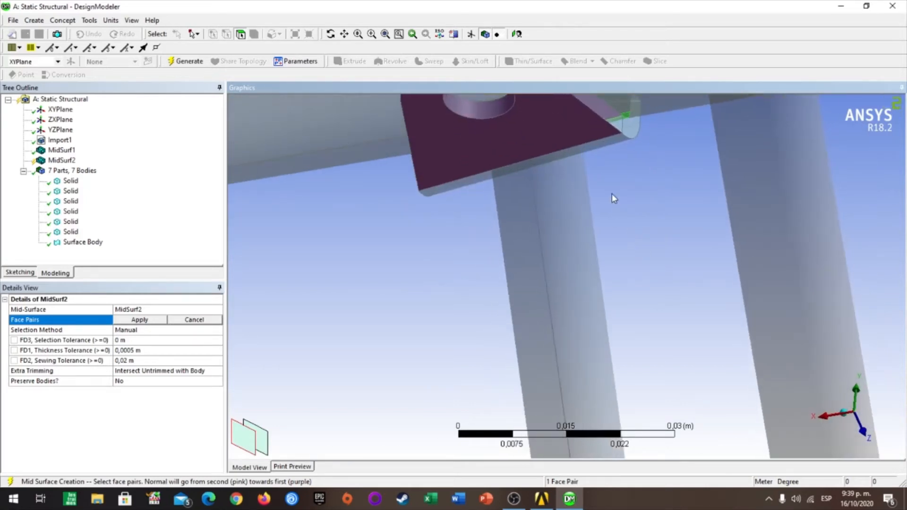
{"action": "left_click", "coordinate": [619, 151]}
Step: Add the opposite faces of the same bracket's upright flange as its third mid-surface face pair
{"action": "middle_click_drag", "start_coordinate": [650, 175], "coordinate": [640, 233]}
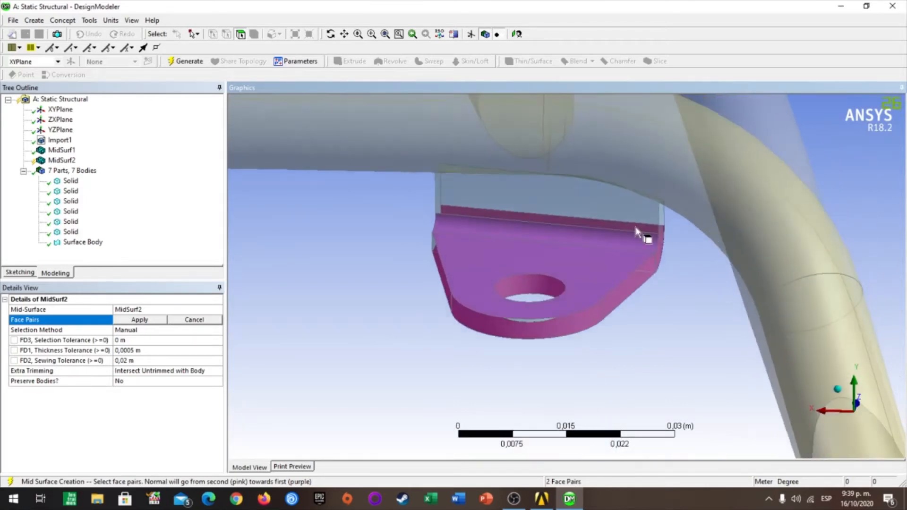
{"action": "left_click", "coordinate": [531, 186]}
{"action": "middle_click_drag", "start_coordinate": [698, 269], "coordinate": [427, 169]}
{"action": "left_click", "coordinate": [480, 127]}
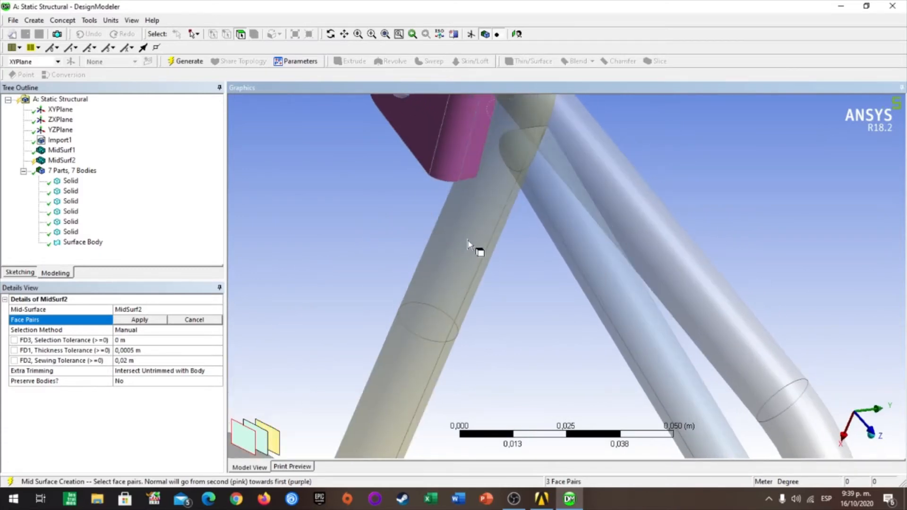
Step: Apply the second bracket's three face pairs and generate its mid-surface
{"action": "middle_click_drag", "start_coordinate": [467, 243], "coordinate": [472, 312]}
{"action": "left_click", "coordinate": [138, 320]}
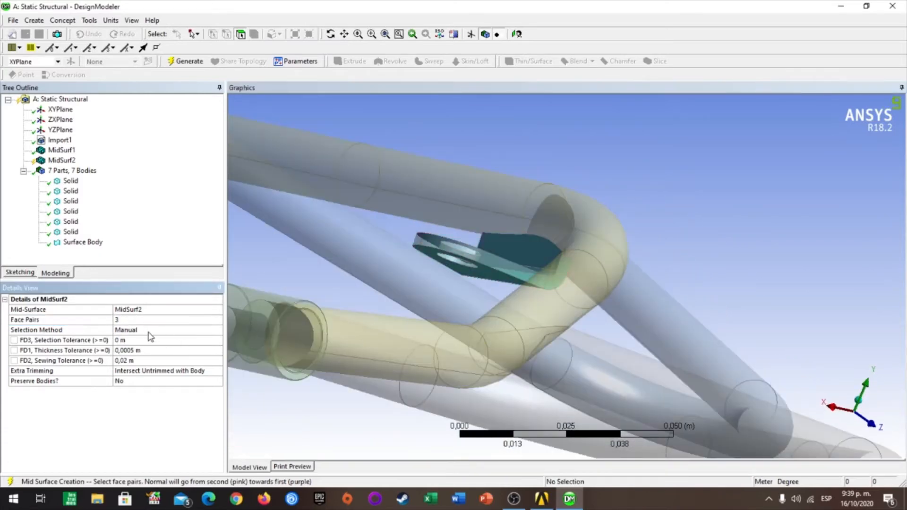
{"action": "left_click", "coordinate": [186, 62]}
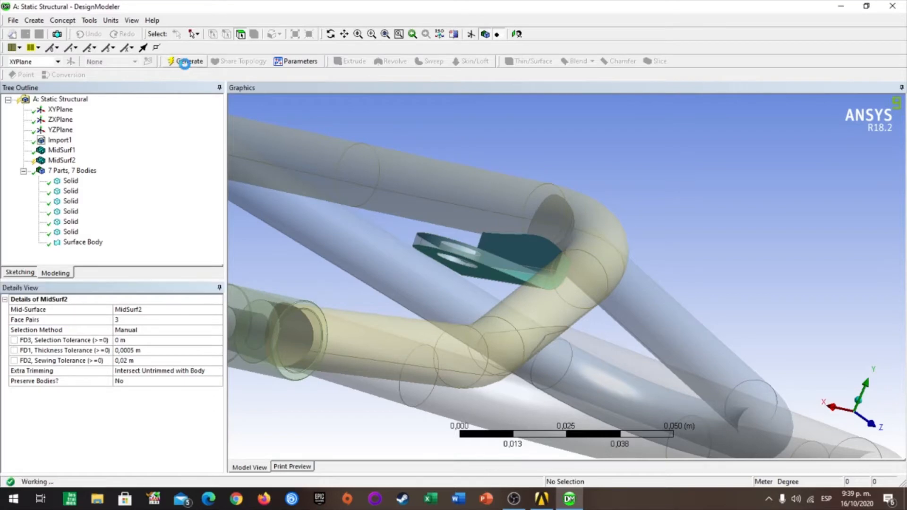
Step: Examine the whole rack and check the body details of both bracket surface bodies
{"action": "middle_click_drag", "start_coordinate": [533, 336], "coordinate": [735, 282]}
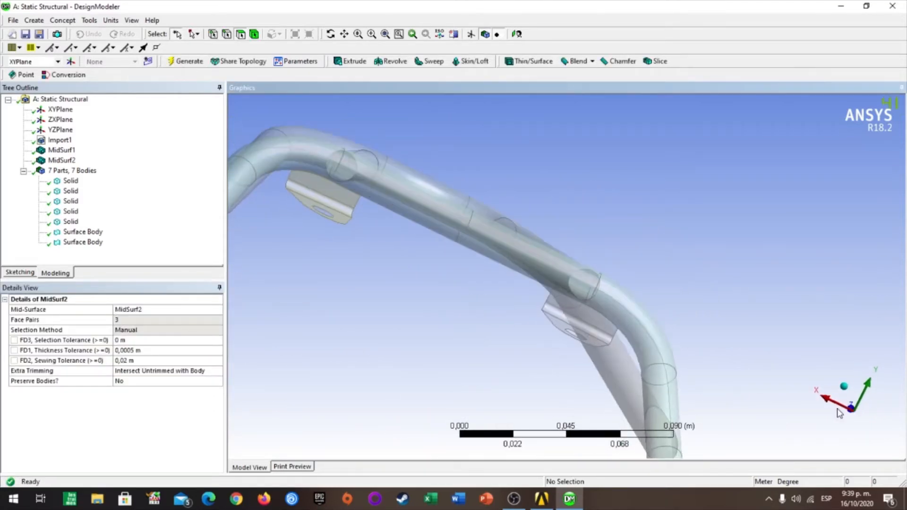
{"action": "left_click", "coordinate": [846, 387]}
{"action": "scroll", "coordinate": [756, 348], "scroll_direction": "up", "scroll_amount": 1}
{"action": "scroll", "coordinate": [763, 337], "scroll_direction": "down", "scroll_amount": 4}
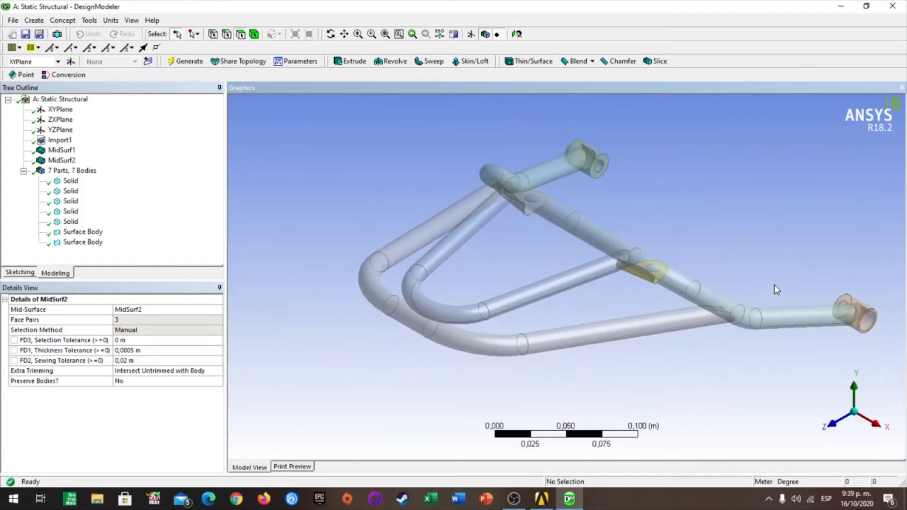
{"action": "middle_click_drag", "start_coordinate": [776, 290], "coordinate": [511, 302]}
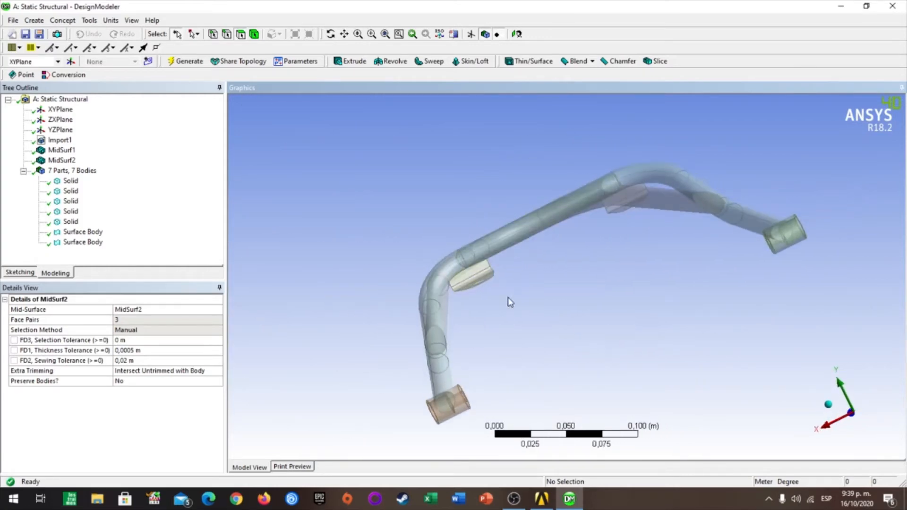
{"action": "left_click", "coordinate": [85, 231]}
{"action": "left_click", "coordinate": [88, 242]}
{"action": "left_click", "coordinate": [92, 232]}
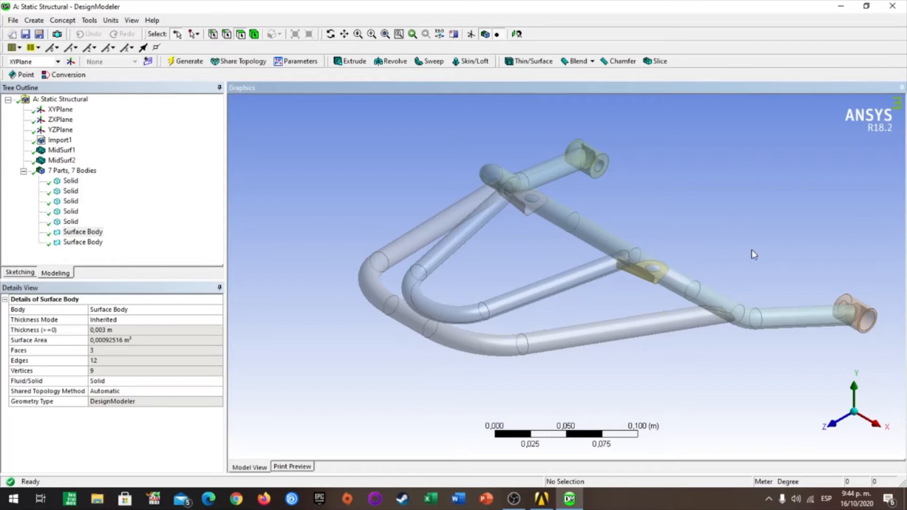
{"action": "middle_click_drag", "start_coordinate": [742, 289], "coordinate": [518, 288]}
{"action": "middle_click_drag", "start_coordinate": [616, 297], "coordinate": [618, 321]}
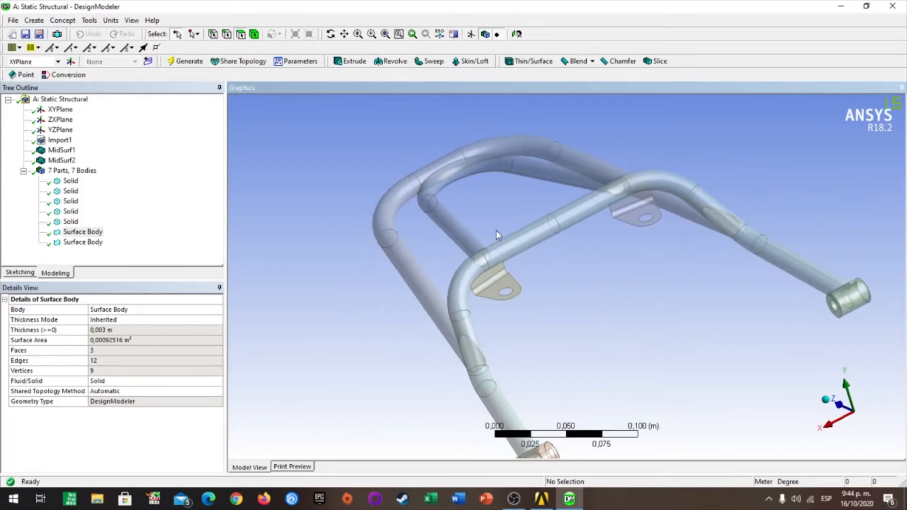
Step: Identify the solid of the inner U-shaped tube and hide all other bodies
{"action": "left_click", "coordinate": [445, 222]}
{"action": "left_click", "coordinate": [71, 182]}
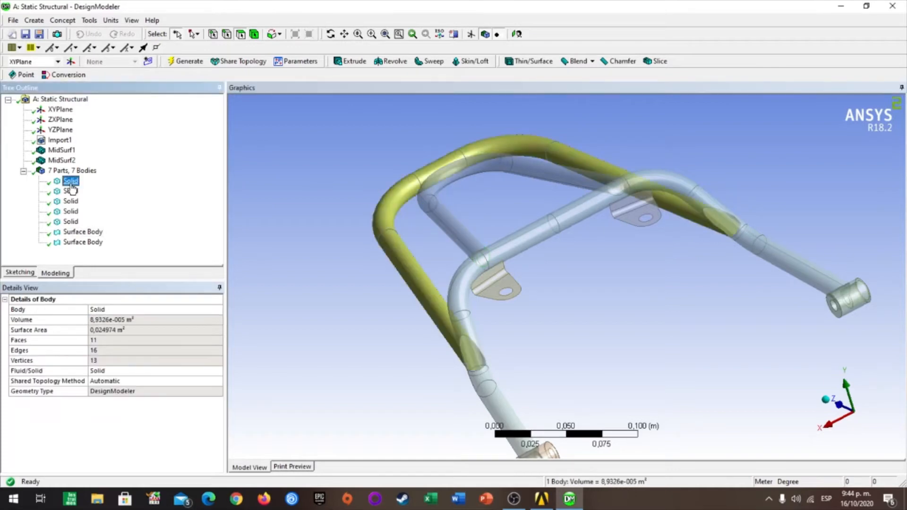
{"action": "left_click", "coordinate": [71, 191]}
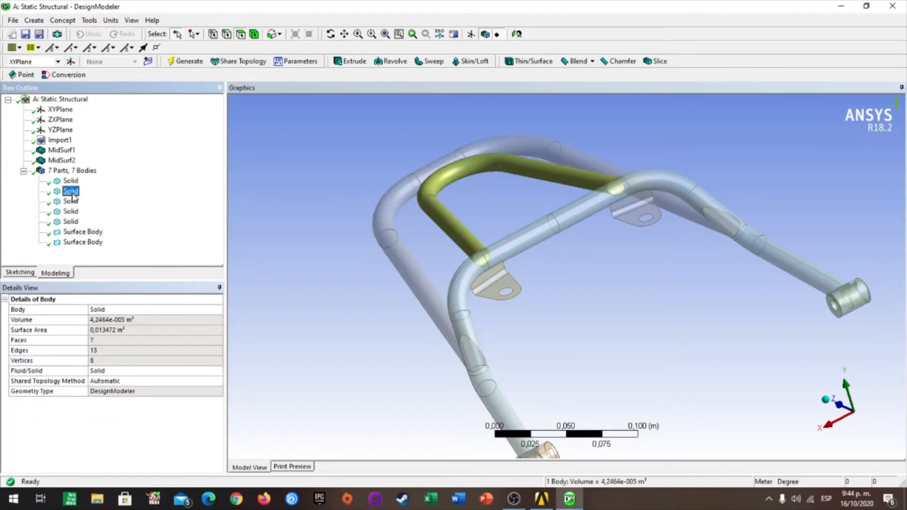
{"action": "right_click", "coordinate": [72, 196]}
{"action": "left_click", "coordinate": [100, 212]}
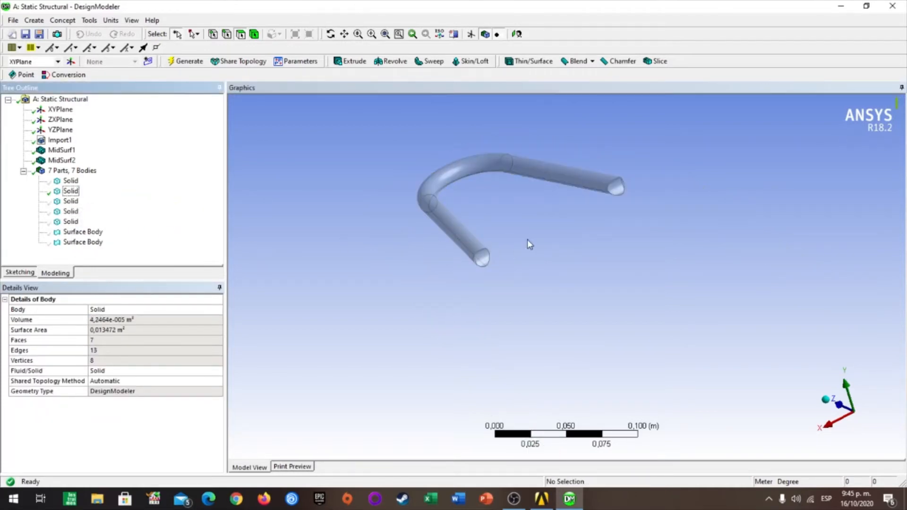
Step: Examine the cut end faces of the isolated U-shaped tube, including the small sliver face at one end
{"action": "middle_click_drag", "start_coordinate": [529, 245], "coordinate": [572, 238]}
{"action": "middle_click_drag", "start_coordinate": [570, 234], "coordinate": [557, 231]}
{"action": "right_click_drag", "start_coordinate": [400, 217], "coordinate": [523, 293]}
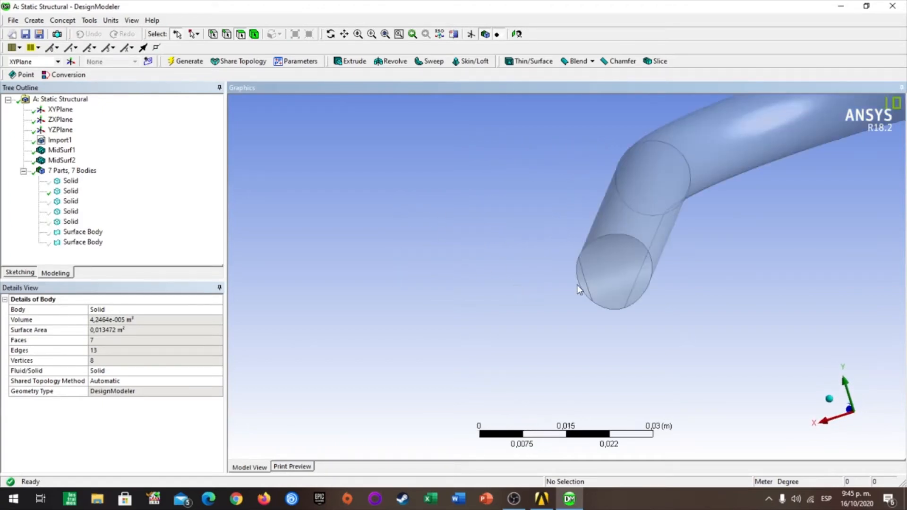
{"action": "left_click", "coordinate": [581, 279]}
{"action": "left_click", "coordinate": [628, 272]}
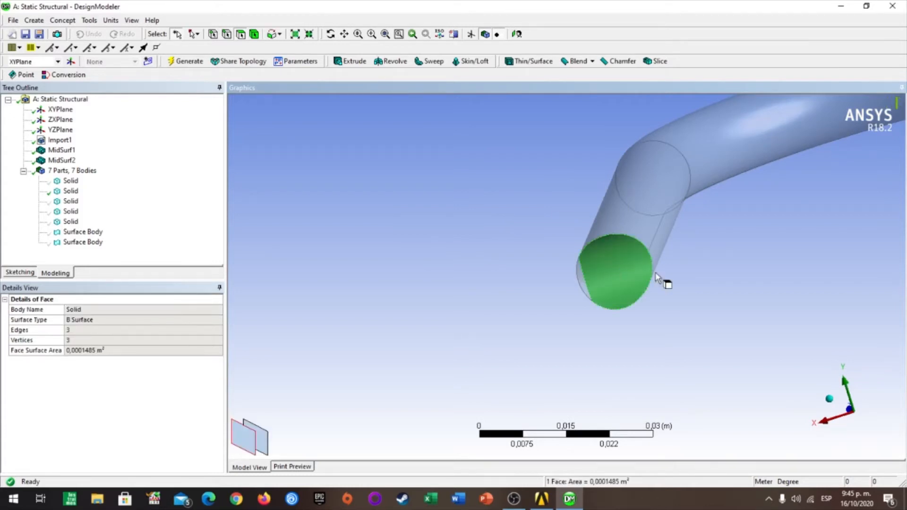
{"action": "left_click", "coordinate": [590, 296]}
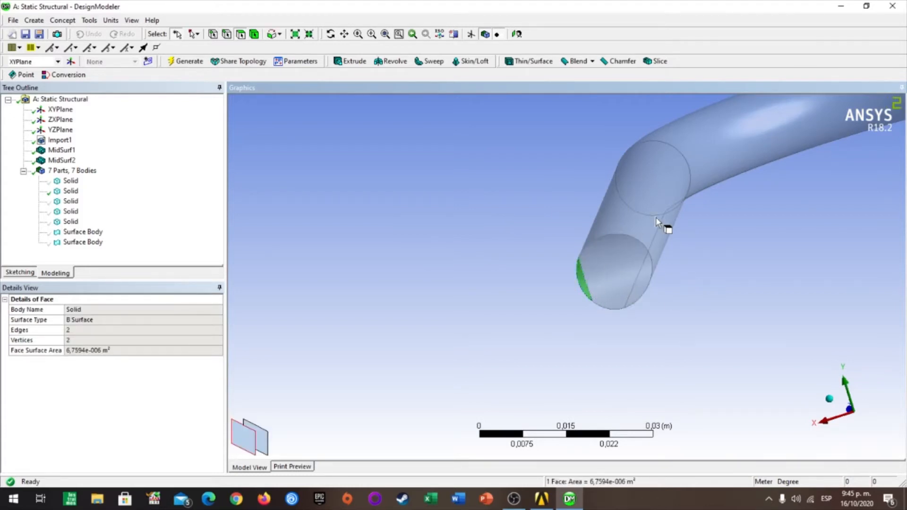
{"action": "scroll", "coordinate": [792, 290], "scroll_direction": "down", "scroll_amount": 5}
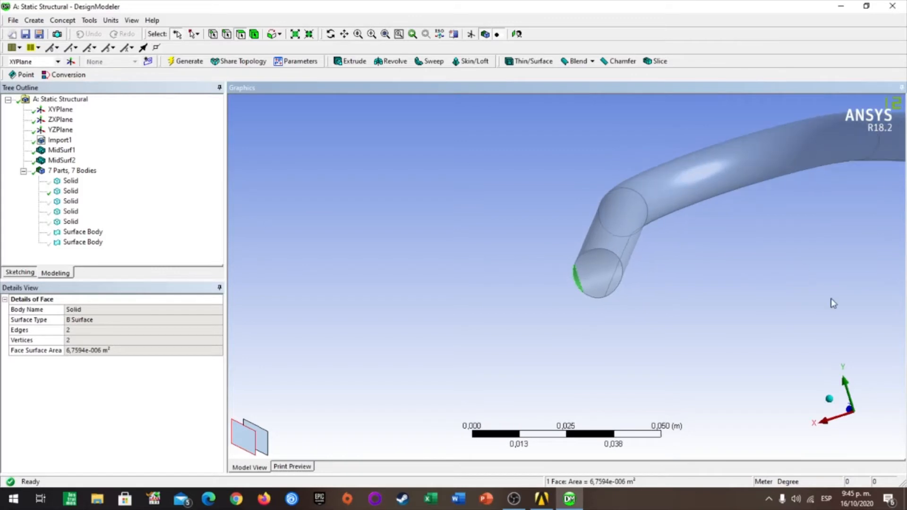
{"action": "scroll", "coordinate": [834, 282], "scroll_direction": "down", "scroll_amount": 1}
{"action": "mouse_move", "coordinate": [848, 278]}
{"action": "middle_mouse_down"}
{"action": "mouse_move", "coordinate": [815, 277]}
{"action": "mouse_move", "coordinate": [845, 274]}
{"action": "middle_mouse_up"}
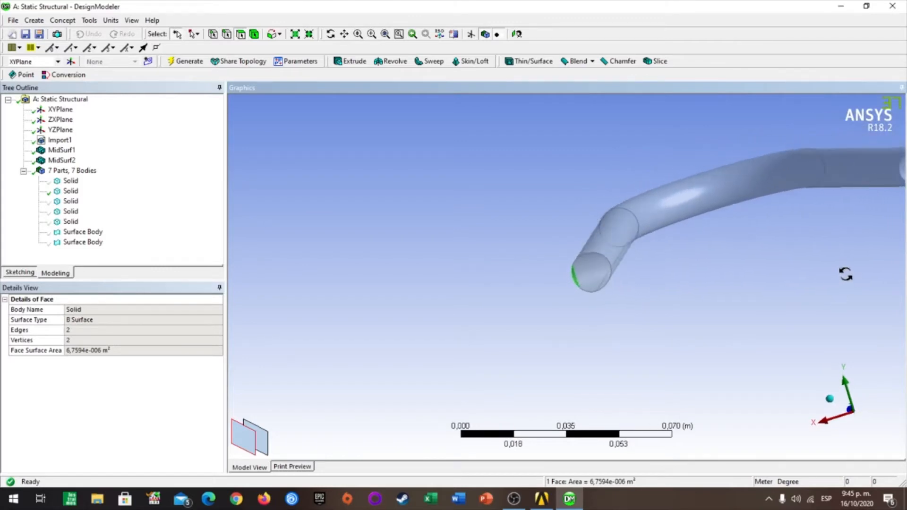
{"action": "scroll", "coordinate": [847, 280], "scroll_direction": "down", "scroll_amount": 1}
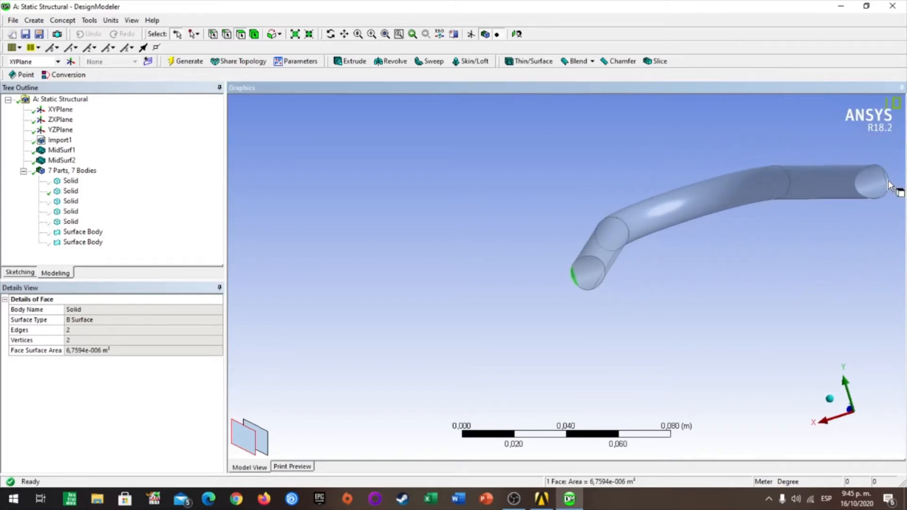
{"action": "left_click", "coordinate": [876, 185]}
{"action": "left_click", "coordinate": [749, 251]}
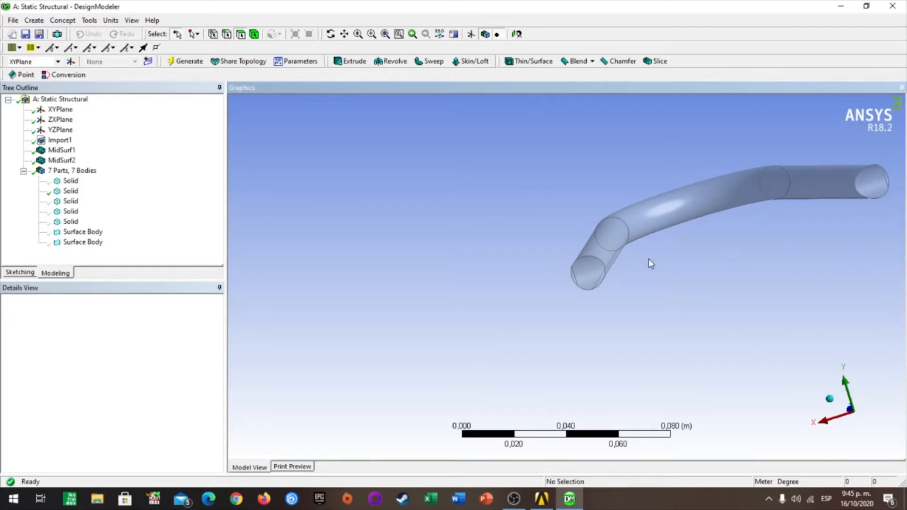
Step: Remove the small sliver face at one end of the U-shaped tube with Face Delete, using automatic healing
{"action": "left_click", "coordinate": [34, 20]}
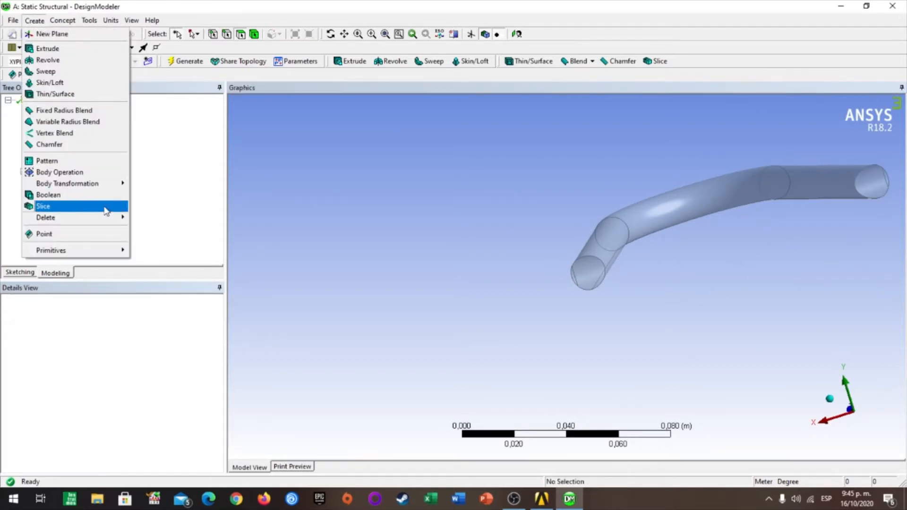
{"action": "mouse_move", "coordinate": [106, 219]}
{"action": "left_click", "coordinate": [154, 229]}
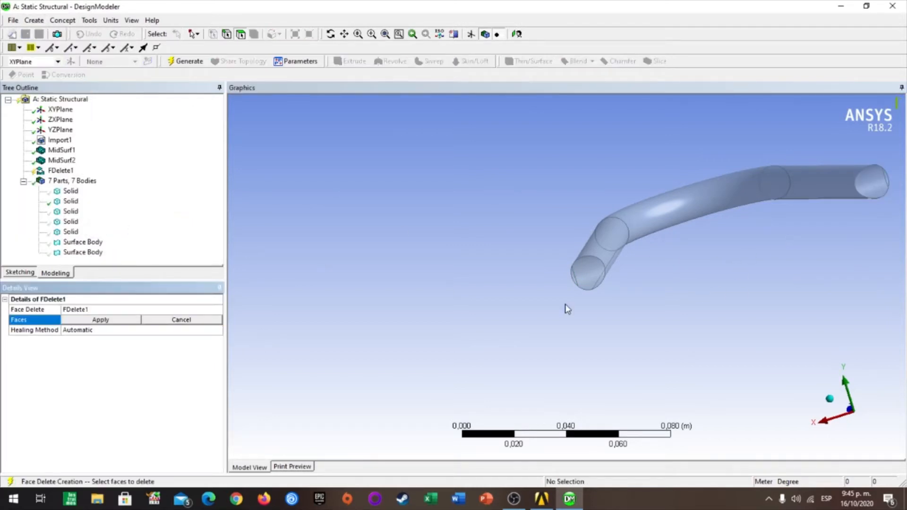
{"action": "scroll", "coordinate": [591, 283], "scroll_direction": "up", "scroll_amount": 5}
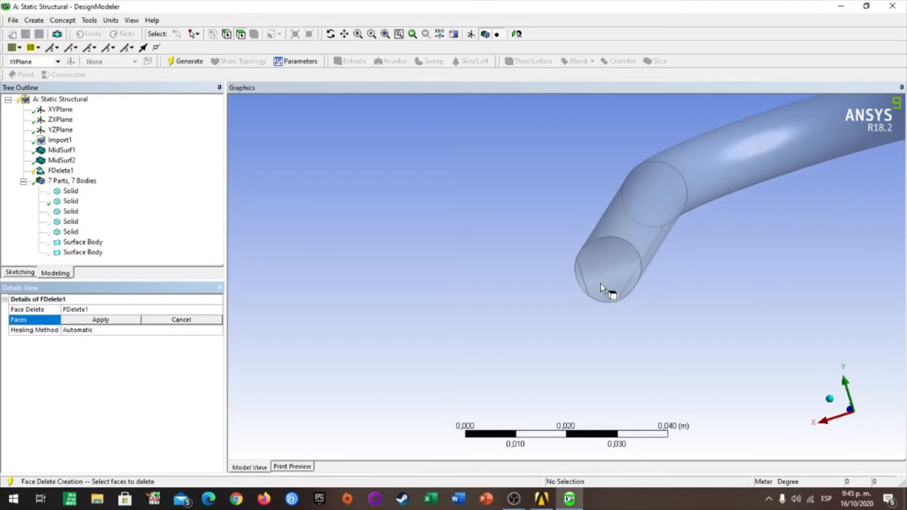
{"action": "left_click", "coordinate": [585, 283]}
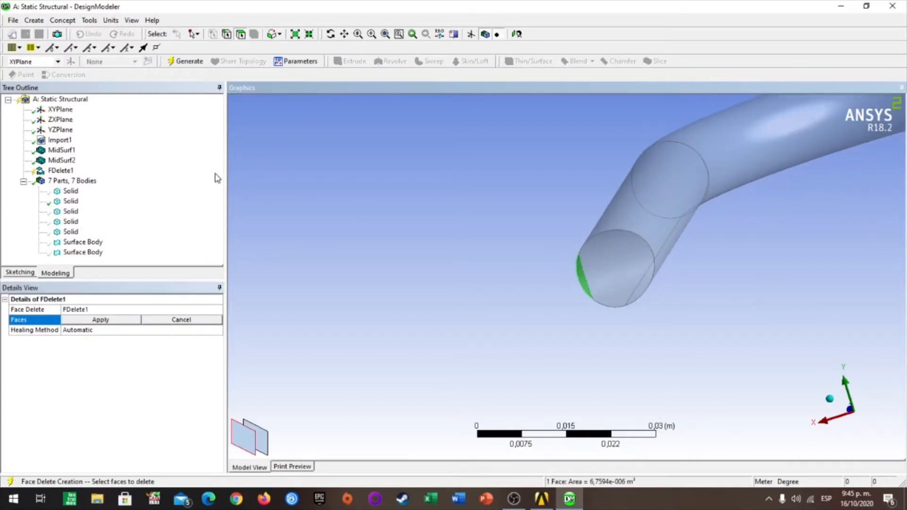
{"action": "left_click", "coordinate": [100, 320]}
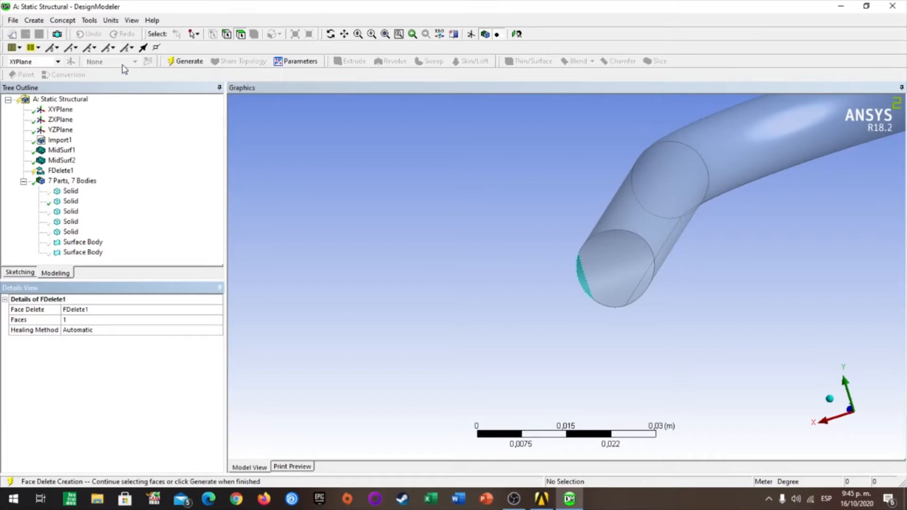
{"action": "left_click", "coordinate": [184, 61]}
Step: Remove the matching sliver face at the tube's other end with a second Face Delete and view the tube isometrically
{"action": "scroll", "coordinate": [685, 208], "scroll_direction": "down", "scroll_amount": 4}
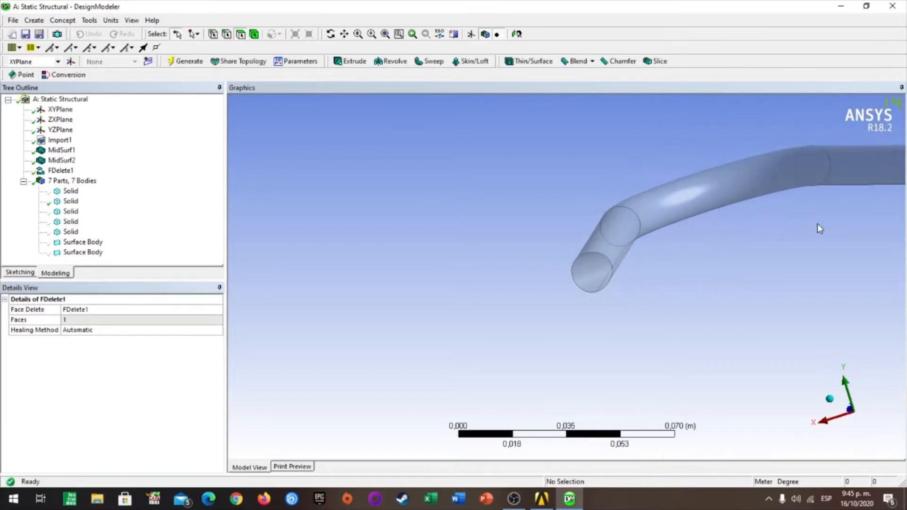
{"action": "middle_click_drag", "start_coordinate": [817, 224], "coordinate": [625, 259]}
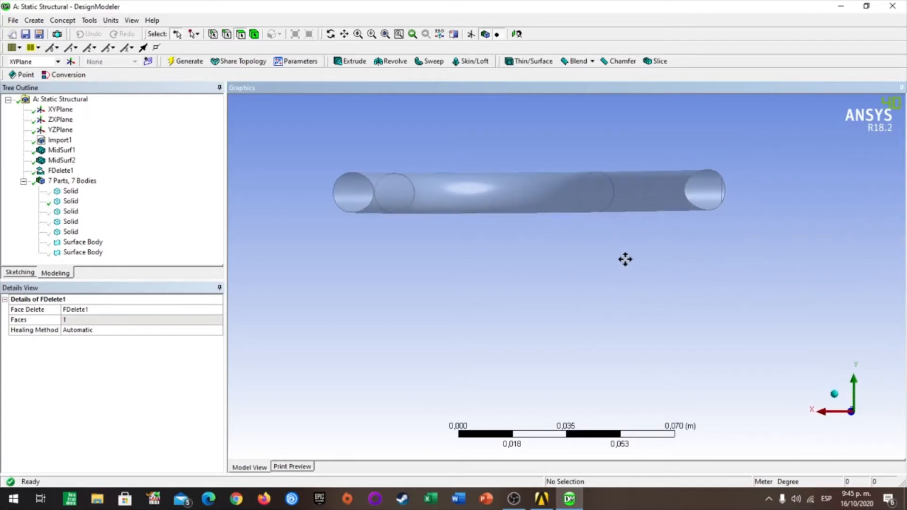
{"action": "left_click", "coordinate": [35, 21]}
{"action": "mouse_move", "coordinate": [121, 218]}
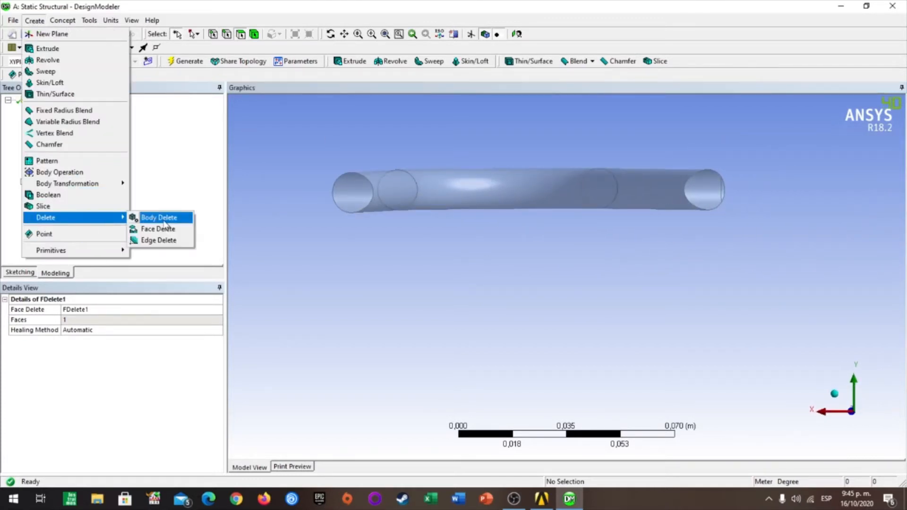
{"action": "left_click", "coordinate": [163, 229]}
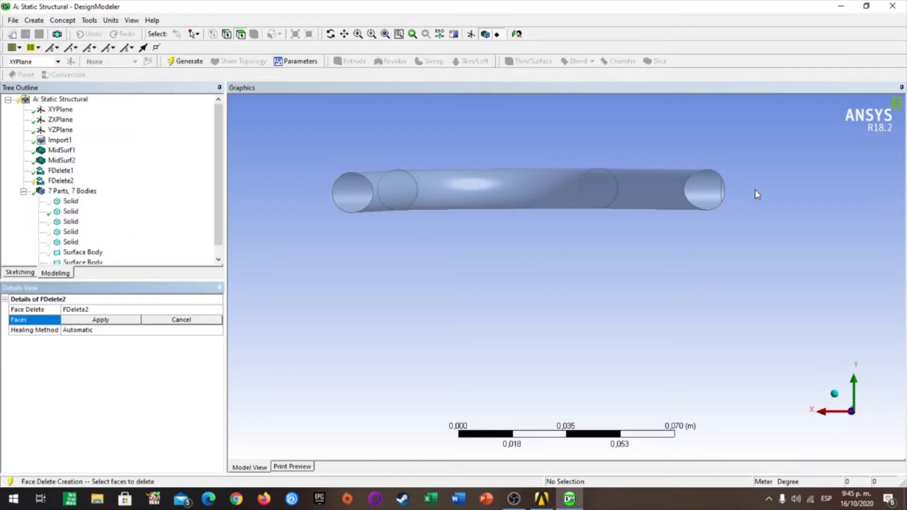
{"action": "left_click", "coordinate": [723, 193]}
{"action": "left_click", "coordinate": [95, 320]}
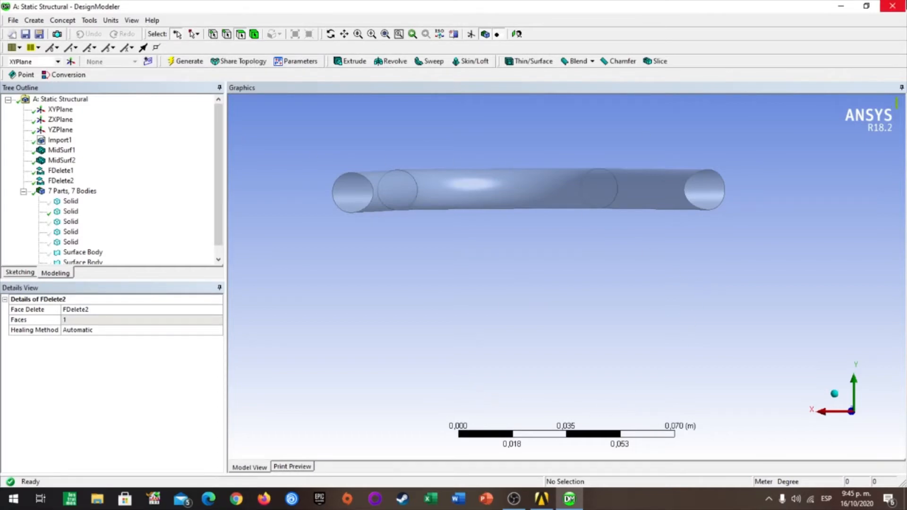
{"action": "left_click", "coordinate": [834, 393]}
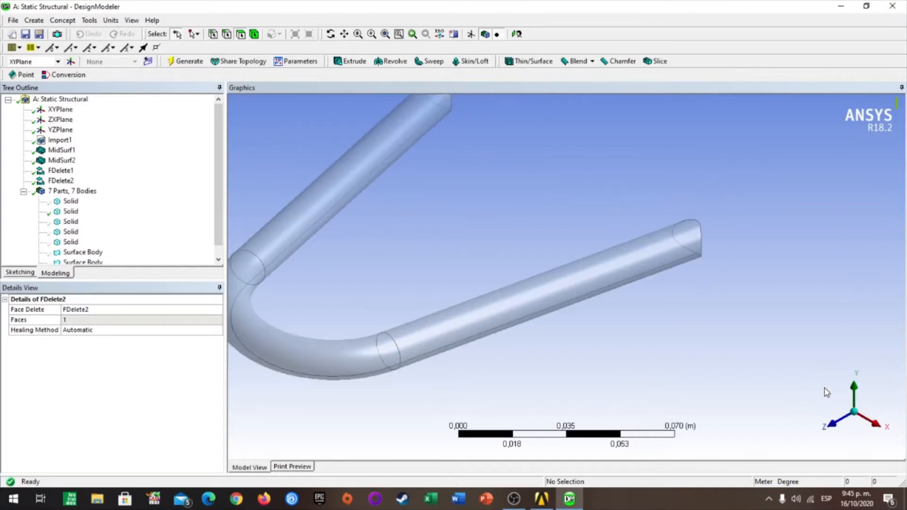
Step: Show all bodies of the rack again and check the assembly from the bracket side
{"action": "right_click", "coordinate": [70, 212]}
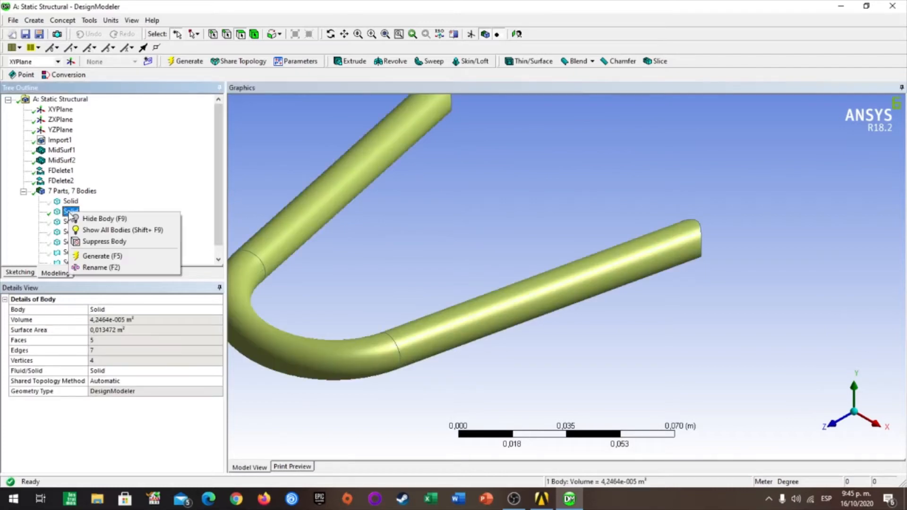
{"action": "left_click", "coordinate": [106, 230]}
{"action": "scroll", "coordinate": [823, 338], "scroll_direction": "down", "scroll_amount": 3}
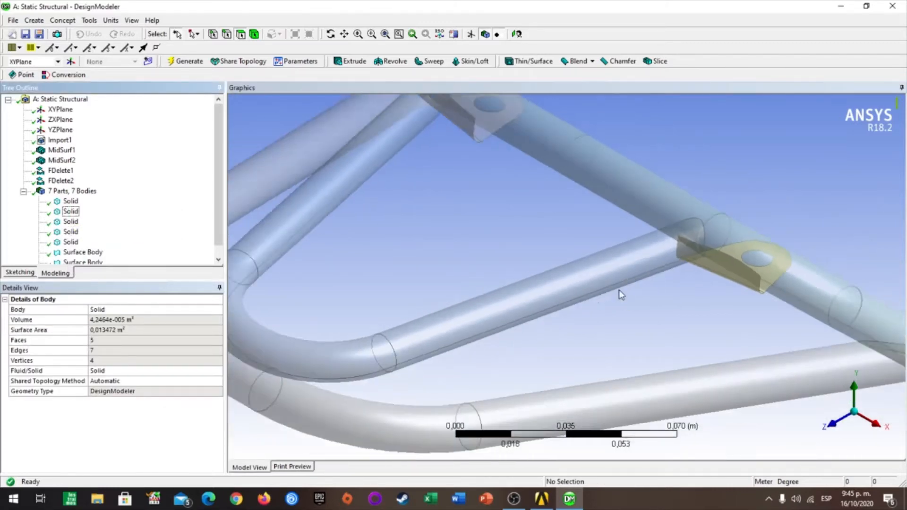
{"action": "middle_click_drag", "start_coordinate": [824, 338], "coordinate": [661, 250]}
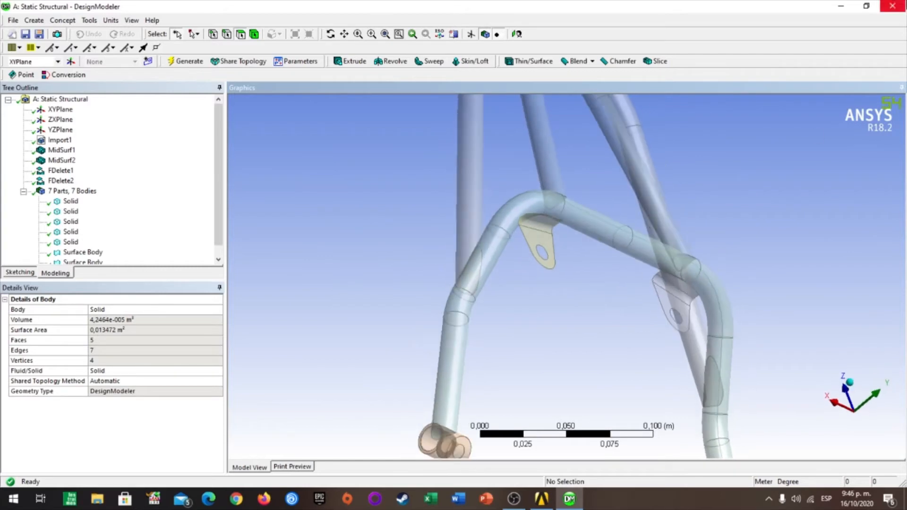
Step: Close DesignModeler, return to Workbench and open the Static Structural system's Model in Mechanical
{"action": "left_click", "coordinate": [892, 7]}
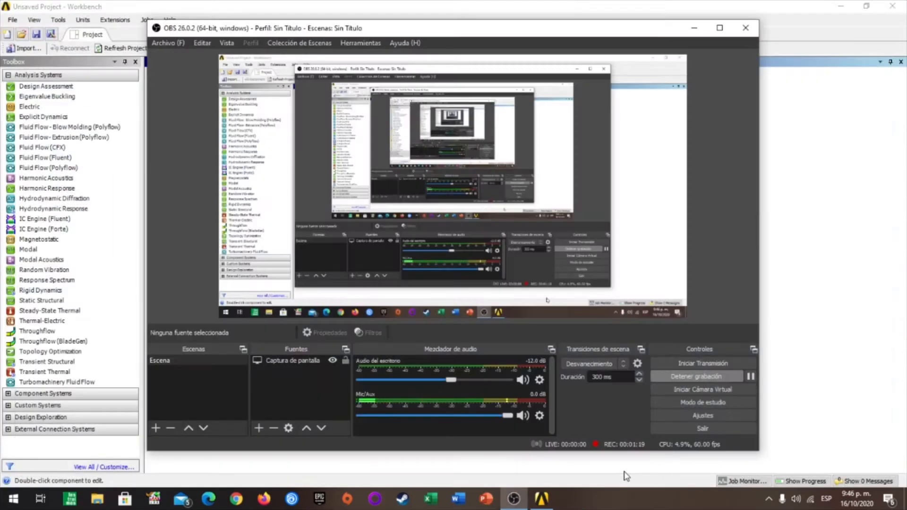
{"action": "left_click", "coordinate": [542, 498]}
{"action": "left_click", "coordinate": [399, 232]}
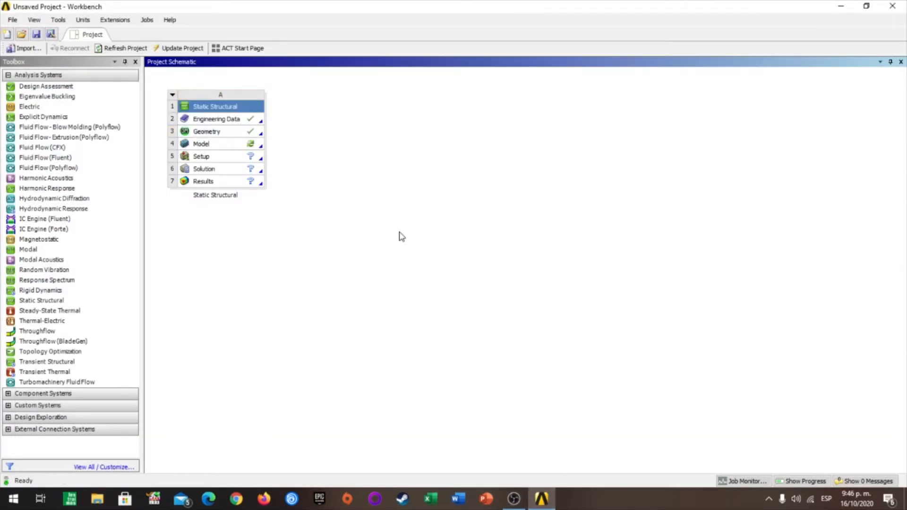
{"action": "double_click", "coordinate": [247, 147]}
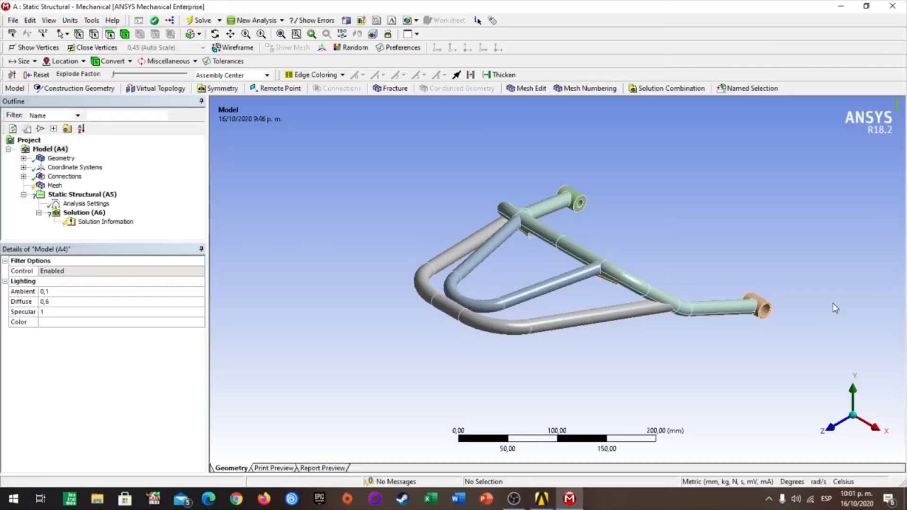
Step: Expand the model's contacts and review the first contact region between the two U-shaped tubes, widening its details for readability
{"action": "middle_click_drag", "start_coordinate": [802, 330], "coordinate": [595, 329]}
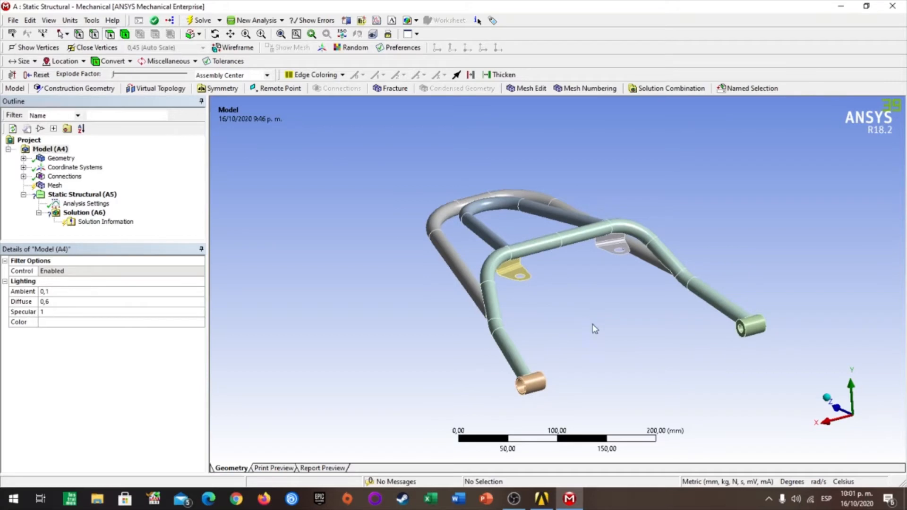
{"action": "left_click", "coordinate": [23, 177]}
{"action": "left_click", "coordinate": [38, 185]}
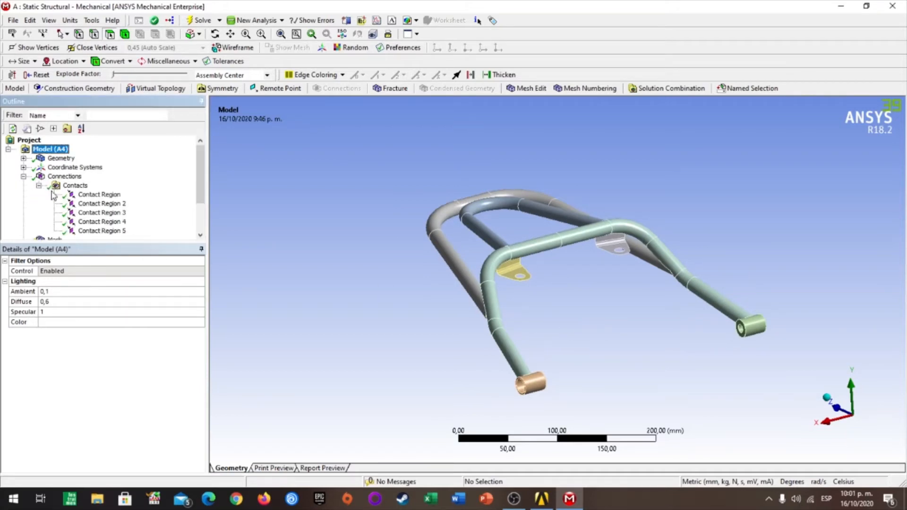
{"action": "left_click", "coordinate": [99, 194]}
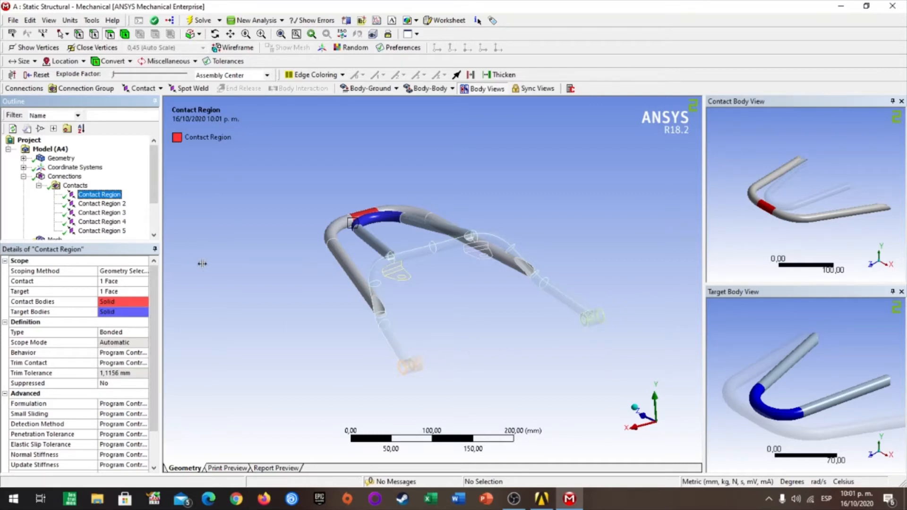
{"action": "left_click_drag", "start_coordinate": [202, 263], "coordinate": [235, 265]}
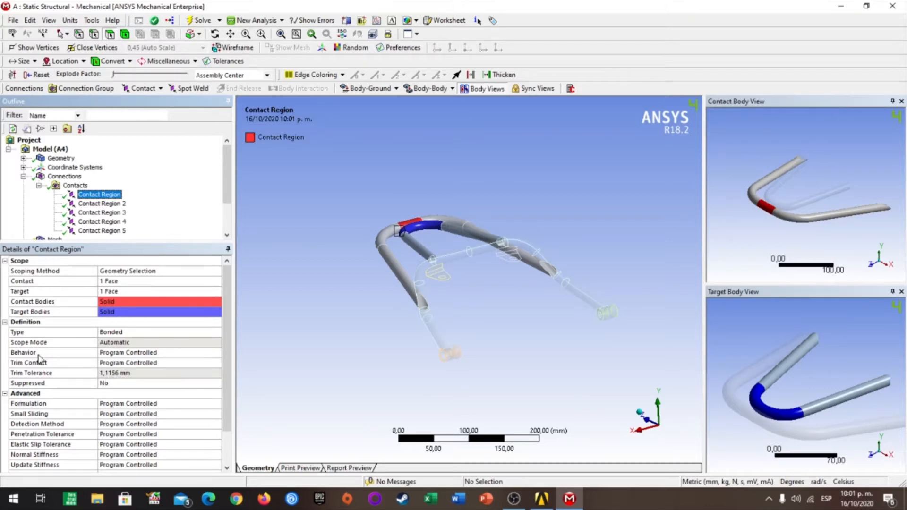
Step: Examine the contact faces of Contact Region 2 at the cut ends of the outer U-shaped tube
{"action": "left_click", "coordinate": [101, 204]}
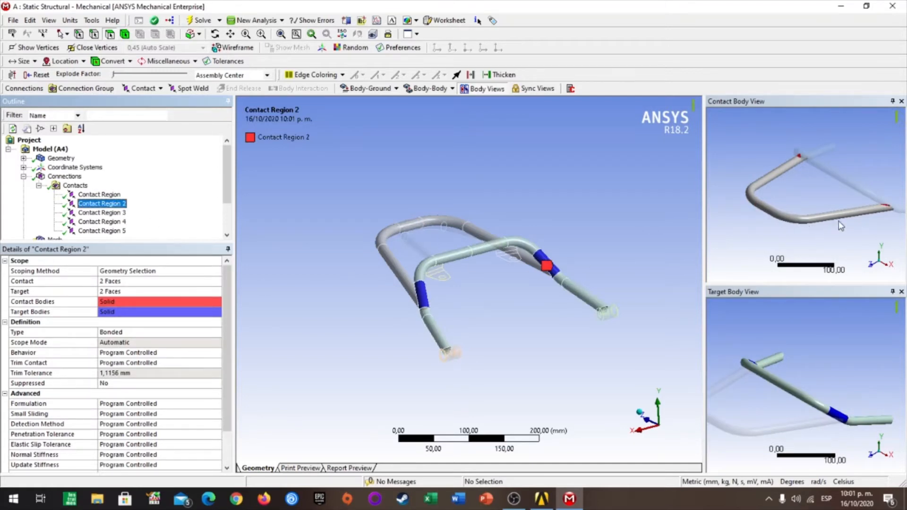
{"action": "middle_click_drag", "start_coordinate": [867, 224], "coordinate": [811, 223]}
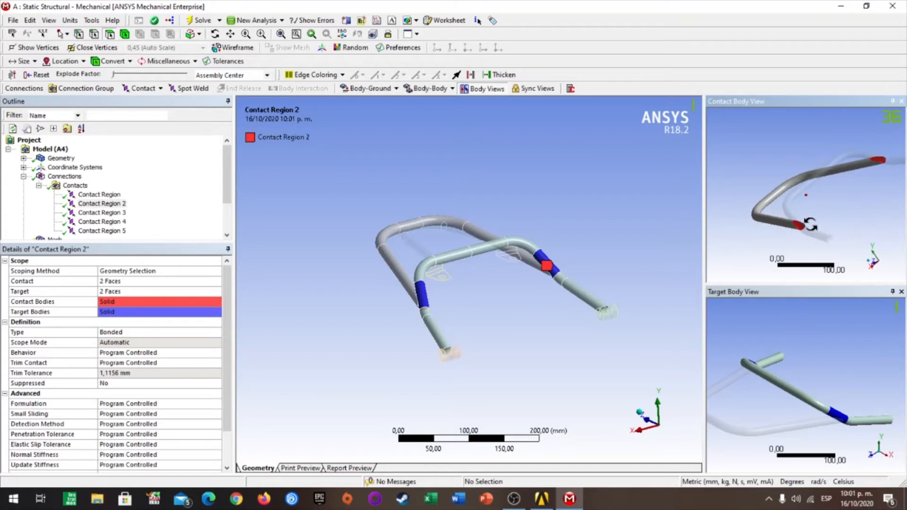
{"action": "scroll", "coordinate": [784, 210], "scroll_direction": "up", "scroll_amount": 5}
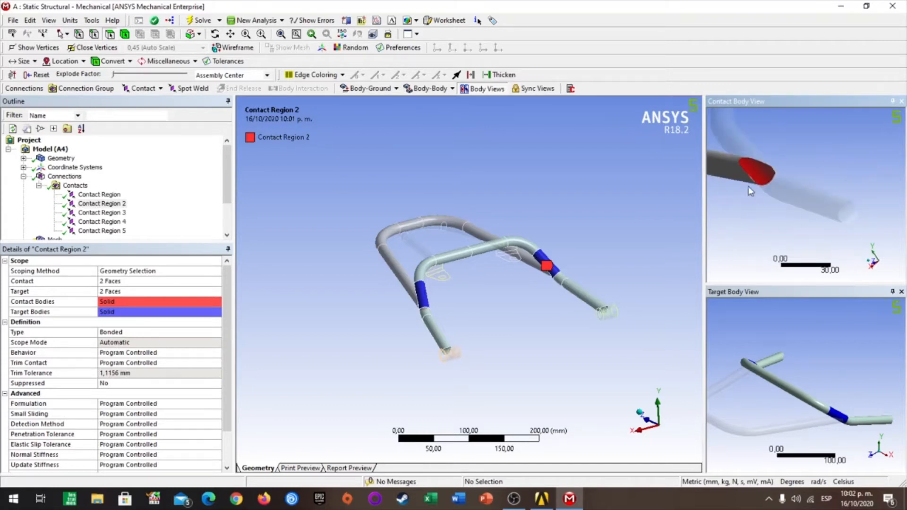
{"action": "scroll", "coordinate": [779, 171], "scroll_direction": "up", "scroll_amount": 1}
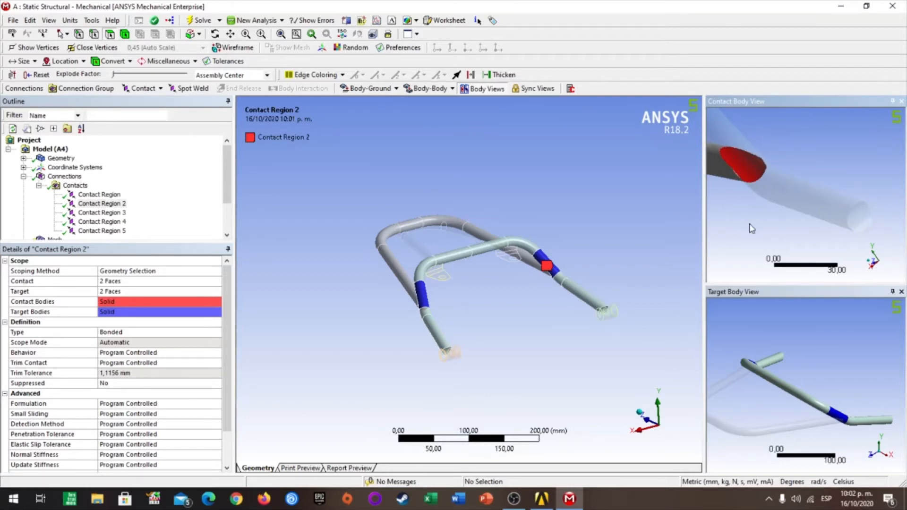
Step: Reopen the contact scope of Contact Region 2 and select the four edges around one cut end of the outer U-shaped tube
{"action": "left_click", "coordinate": [118, 282]}
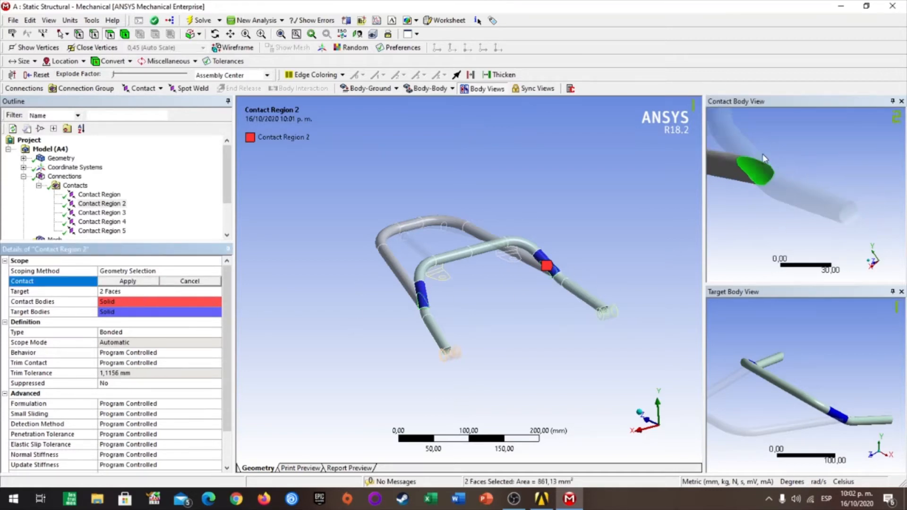
{"action": "scroll", "coordinate": [755, 177], "scroll_direction": "up", "scroll_amount": 3}
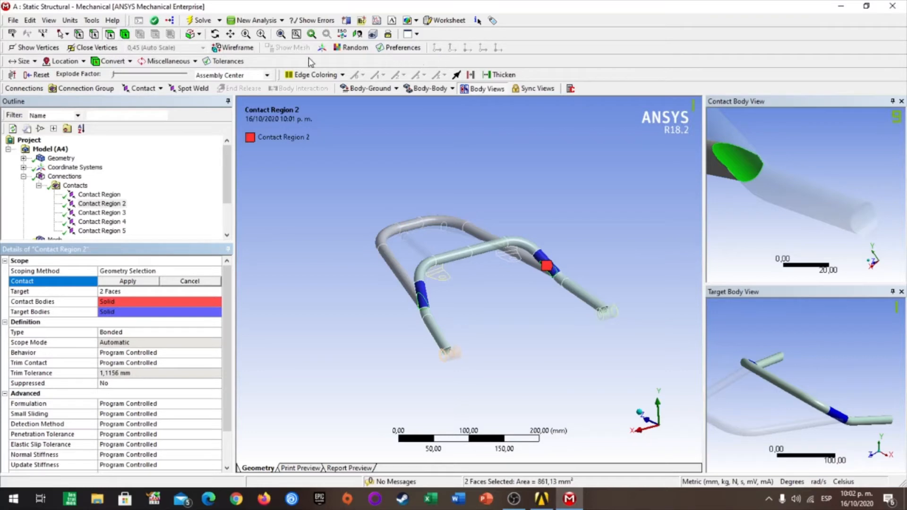
{"action": "left_click", "coordinate": [92, 37]}
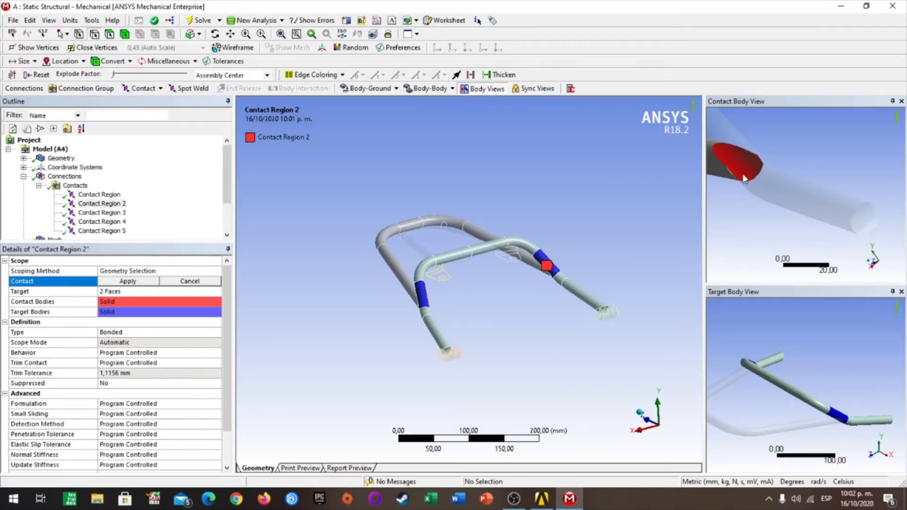
{"action": "scroll", "coordinate": [739, 177], "scroll_direction": "up", "scroll_amount": 4}
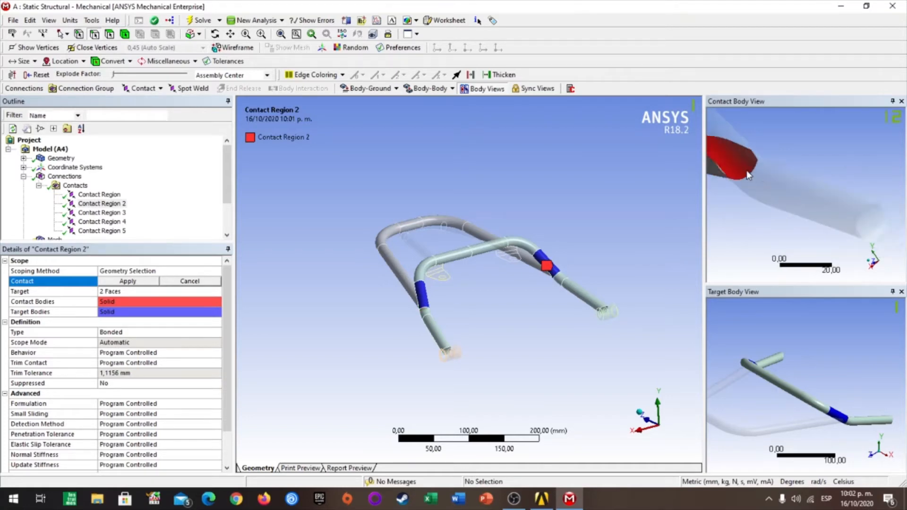
{"action": "left_click", "coordinate": [755, 174]}
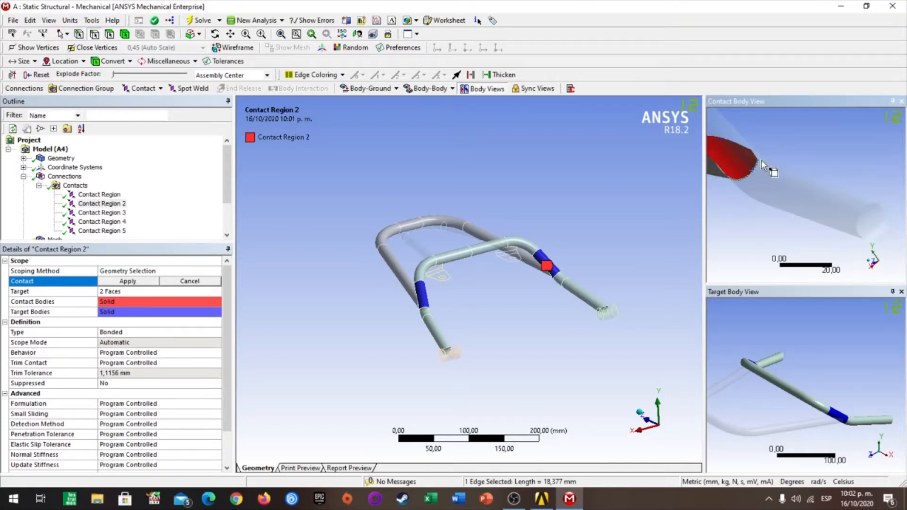
{"action": "scroll", "coordinate": [779, 165], "scroll_direction": "up", "scroll_amount": 3}
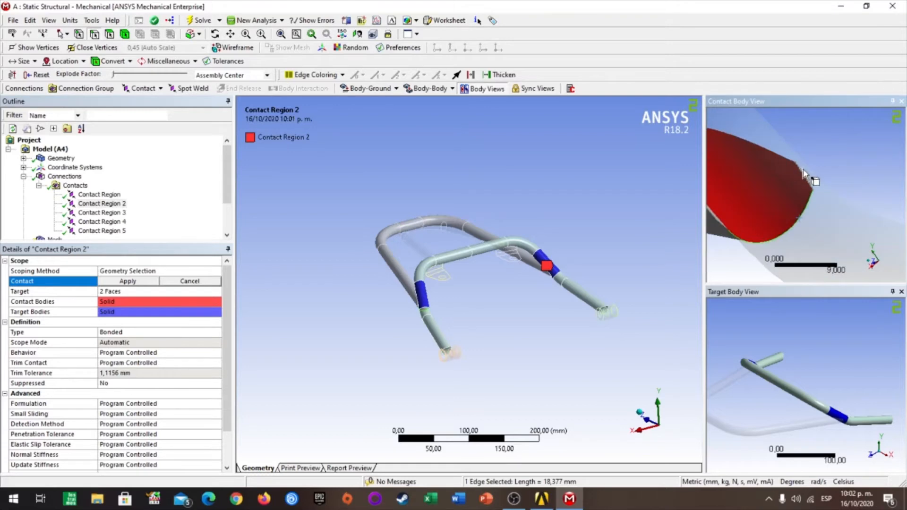
{"action": "middle_click_drag", "start_coordinate": [835, 183], "coordinate": [811, 199]}
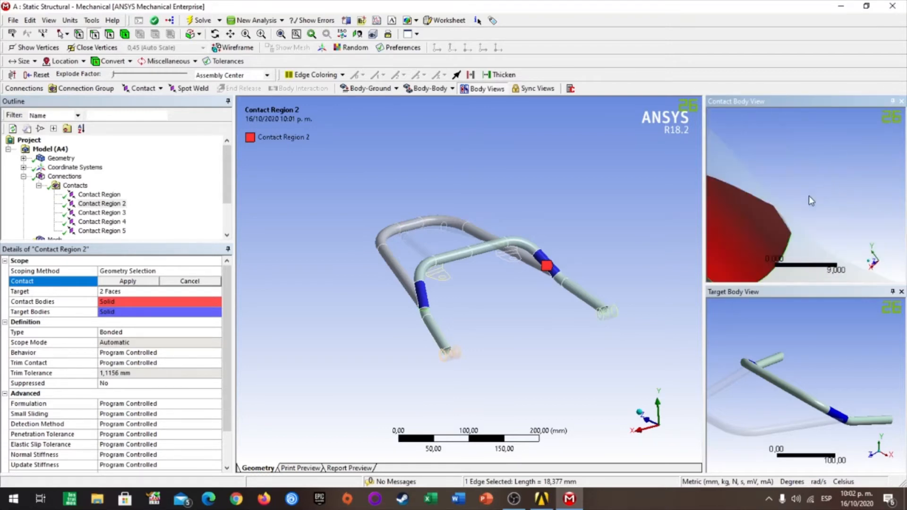
{"action": "left_click", "coordinate": [781, 218], "text": "ctrl"}
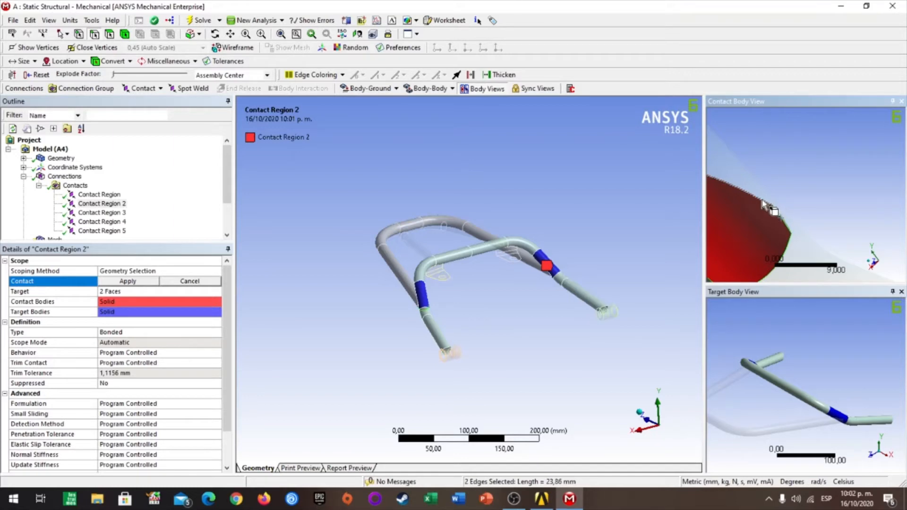
{"action": "middle_click_drag", "start_coordinate": [798, 204], "coordinate": [755, 231]}
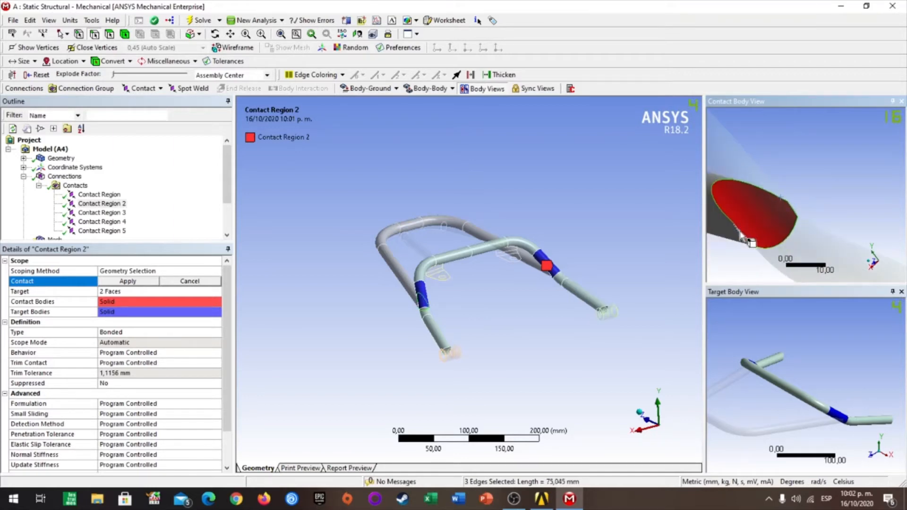
{"action": "left_click", "coordinate": [741, 234], "text": "ctrl"}
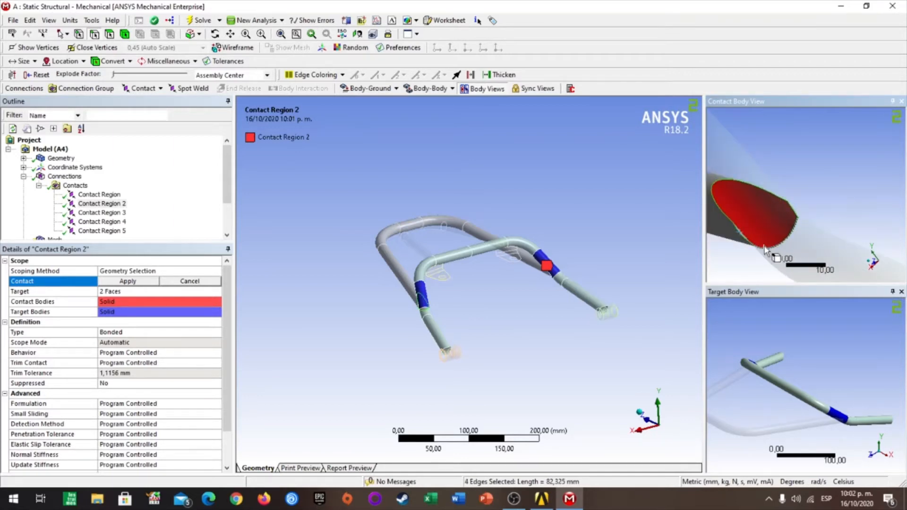
{"action": "left_click", "coordinate": [746, 237], "text": "ctrl"}
{"action": "middle_click_drag", "start_coordinate": [874, 198], "coordinate": [858, 203]}
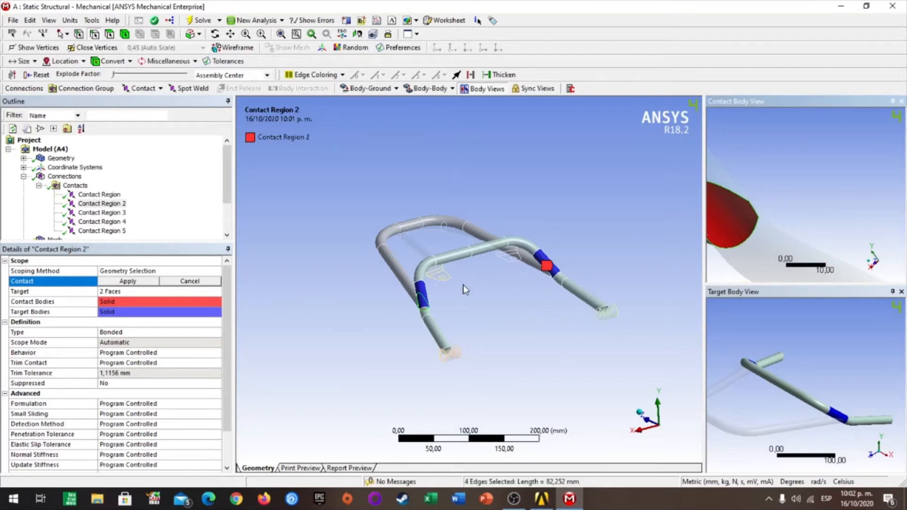
Step: Add the four edges around the outer tube's other cut end and apply all eight edges as the contact scope
{"action": "scroll", "coordinate": [489, 304], "scroll_direction": "up", "scroll_amount": 5}
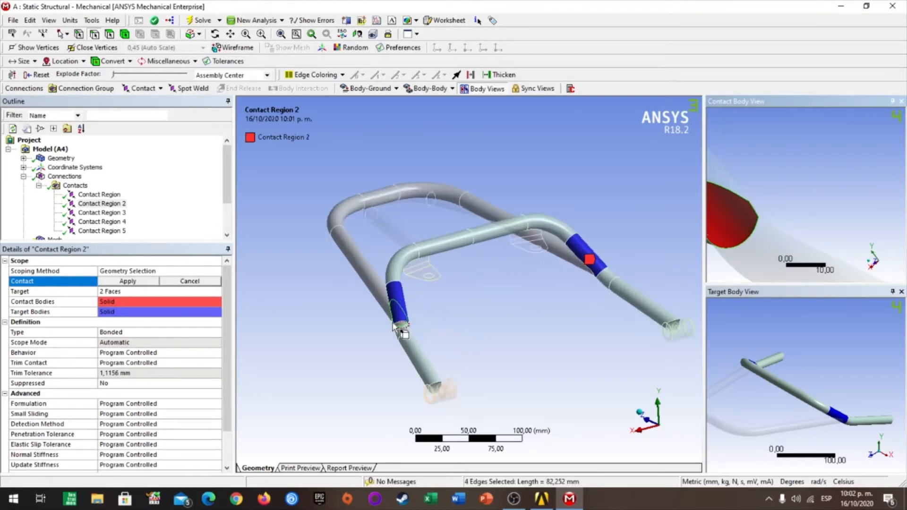
{"action": "scroll", "coordinate": [375, 325], "scroll_direction": "down", "scroll_amount": 2}
{"action": "scroll", "coordinate": [491, 316], "scroll_direction": "up", "scroll_amount": 2}
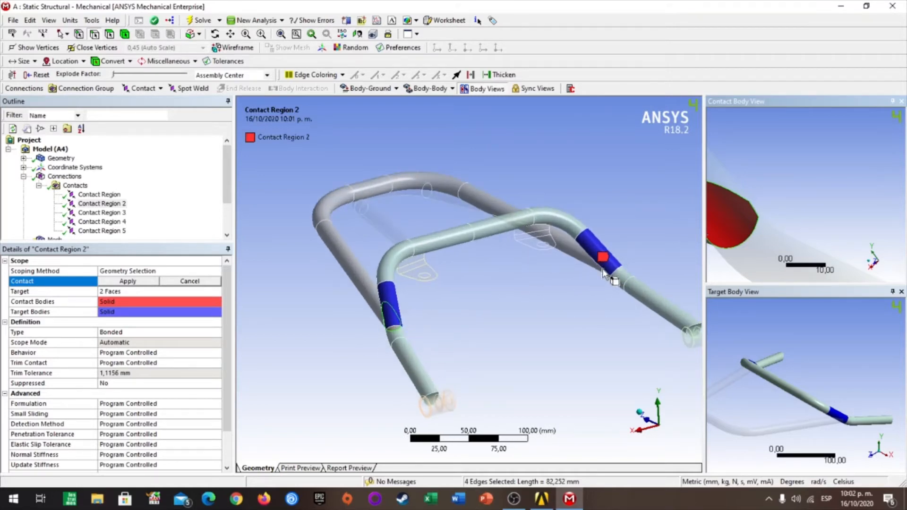
{"action": "scroll", "coordinate": [846, 236], "scroll_direction": "down", "scroll_amount": 5}
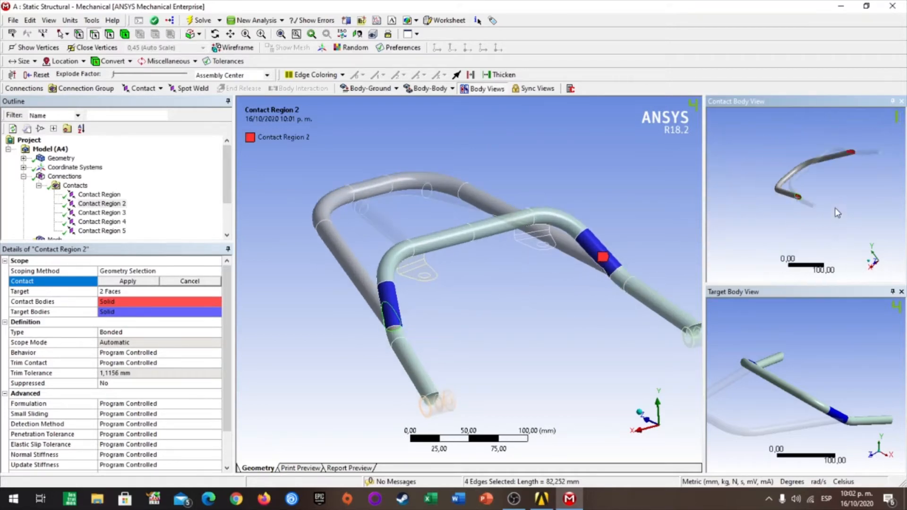
{"action": "middle_click_drag", "start_coordinate": [835, 208], "coordinate": [854, 175]}
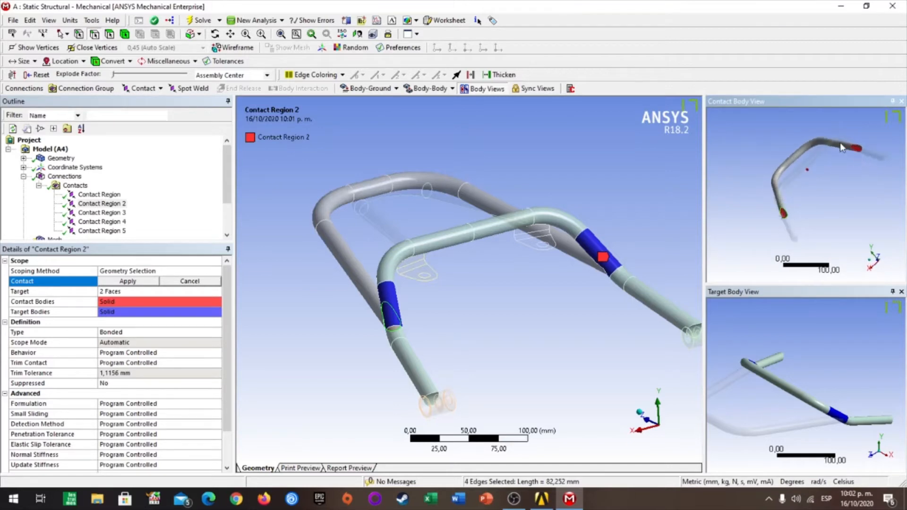
{"action": "scroll", "coordinate": [808, 177], "scroll_direction": "up", "scroll_amount": 3}
{"action": "left_click_drag", "start_coordinate": [765, 155], "coordinate": [815, 202]}
{"action": "left_click", "coordinate": [762, 198], "text": "ctrl"}
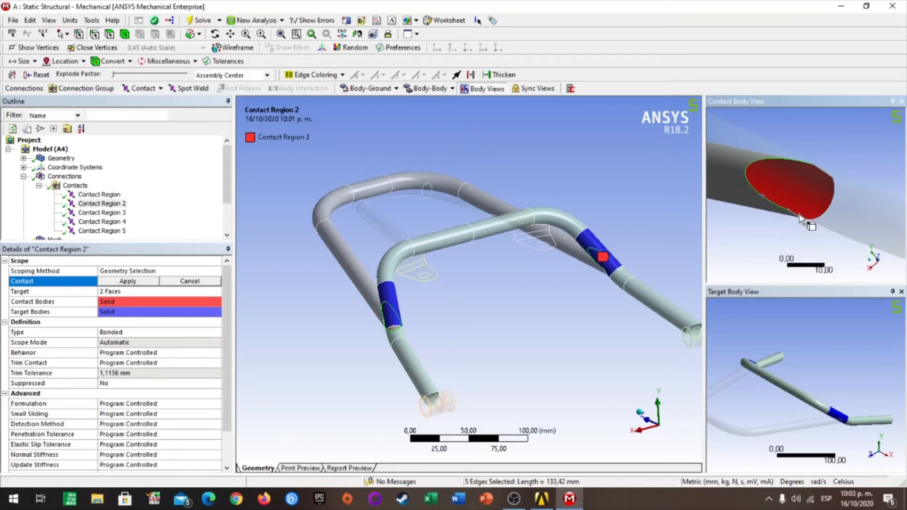
{"action": "left_click", "coordinate": [799, 215], "text": "ctrl"}
{"action": "left_click", "coordinate": [828, 177], "text": "ctrl"}
{"action": "left_click", "coordinate": [833, 198], "text": "ctrl"}
{"action": "left_click", "coordinate": [128, 281]}
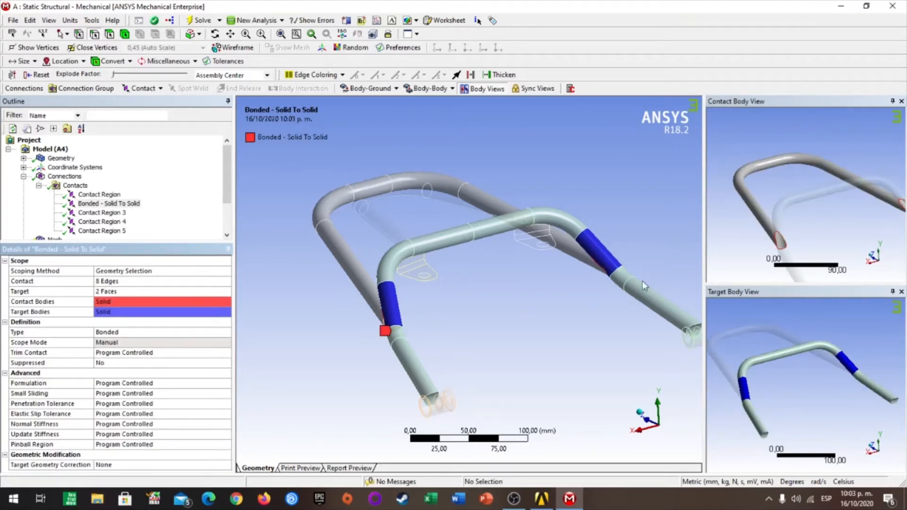
Step: Examine the edge contact closely at the outer tube's cut end, checking the gap between its edges and the mating tube
{"action": "scroll", "coordinate": [841, 240], "scroll_direction": "up", "scroll_amount": 2}
{"action": "scroll", "coordinate": [839, 228], "scroll_direction": "down", "scroll_amount": 3}
{"action": "scroll", "coordinate": [895, 210], "scroll_direction": "up", "scroll_amount": 1}
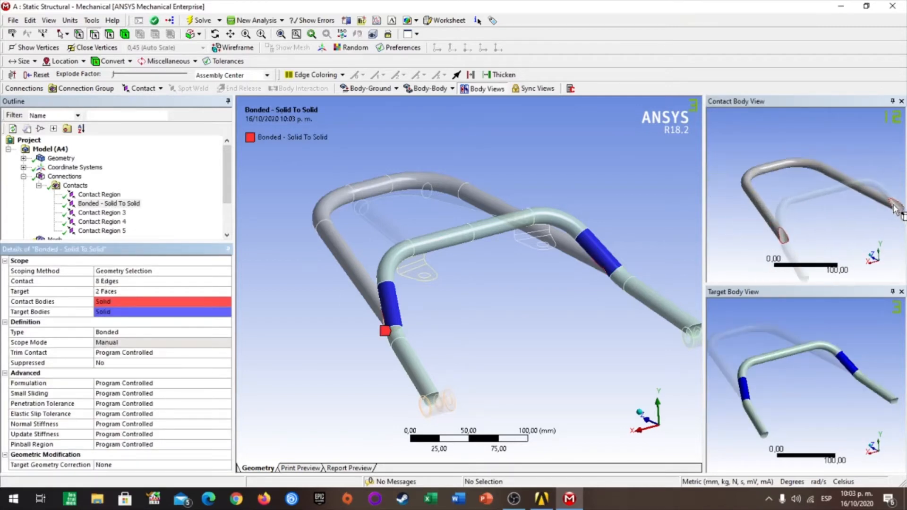
{"action": "scroll", "coordinate": [872, 221], "scroll_direction": "down", "scroll_amount": 1}
{"action": "middle_click_drag", "start_coordinate": [864, 226], "coordinate": [756, 210]}
{"action": "mouse_move", "coordinate": [746, 207]}
{"action": "right_mouse_down"}
{"action": "mouse_move", "coordinate": [764, 229]}
{"action": "mouse_move", "coordinate": [818, 255]}
{"action": "right_mouse_up"}
{"action": "right_click_drag", "start_coordinate": [734, 152], "coordinate": [748, 173]}
{"action": "left_click_drag", "start_coordinate": [796, 213], "coordinate": [797, 213]}
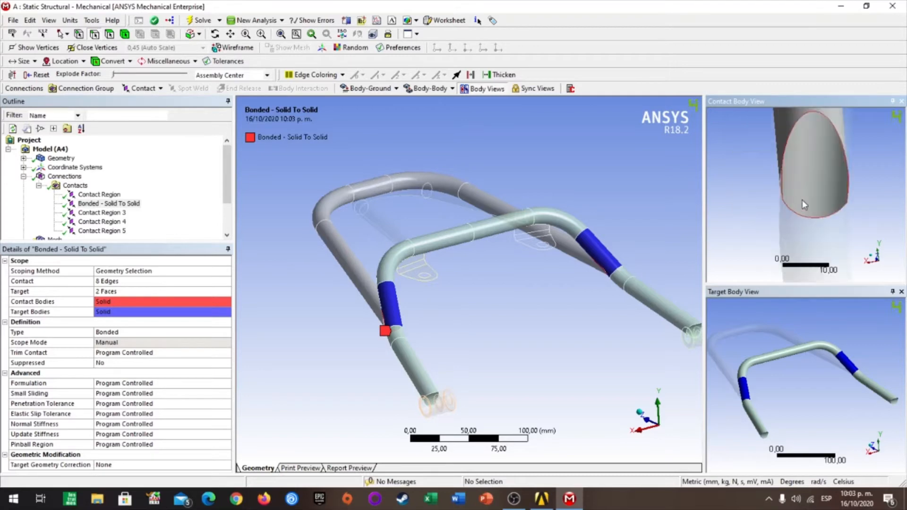
{"action": "left_click_drag", "start_coordinate": [754, 164], "coordinate": [822, 220]}
{"action": "left_click_drag", "start_coordinate": [770, 155], "coordinate": [821, 204]}
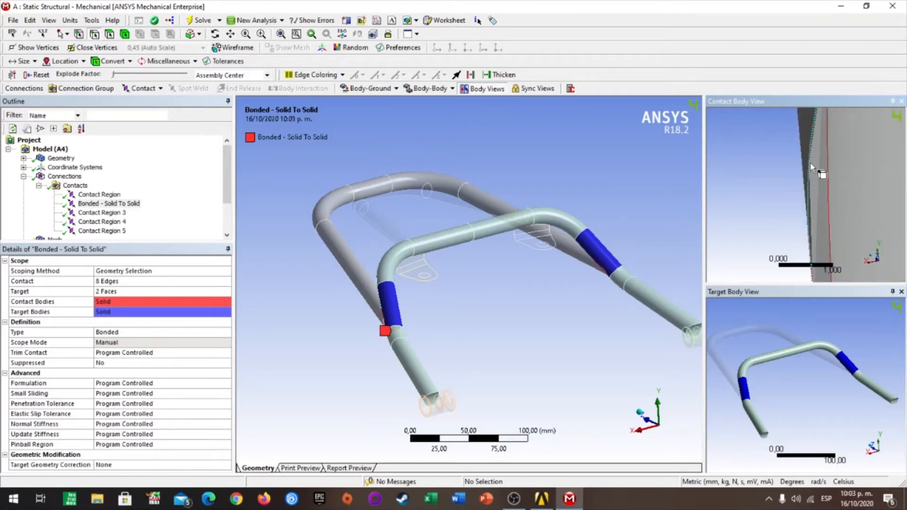
{"action": "scroll", "coordinate": [801, 203], "scroll_direction": "down", "scroll_amount": 5}
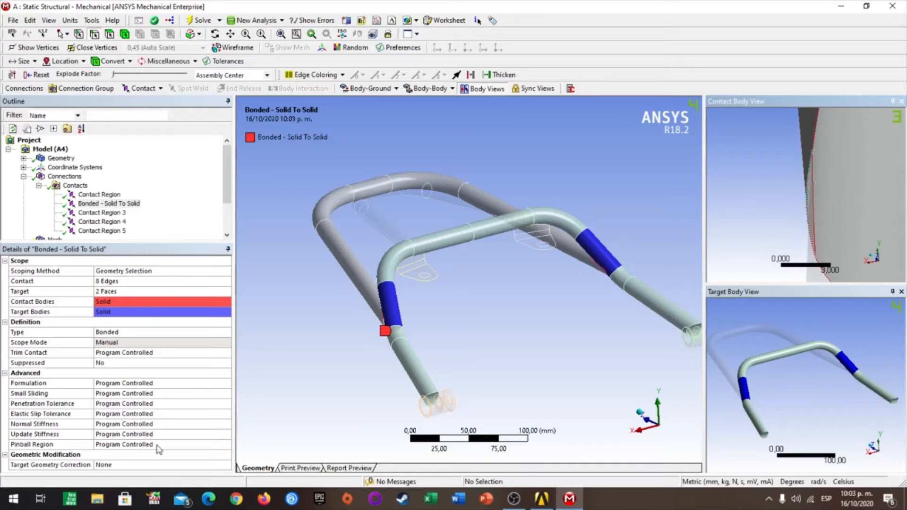
Step: Set the Pinball Region of the outer tube's eight-edge bonded contact to Radius, with a pinball radius of 0,5 mm
{"action": "left_click", "coordinate": [214, 444]}
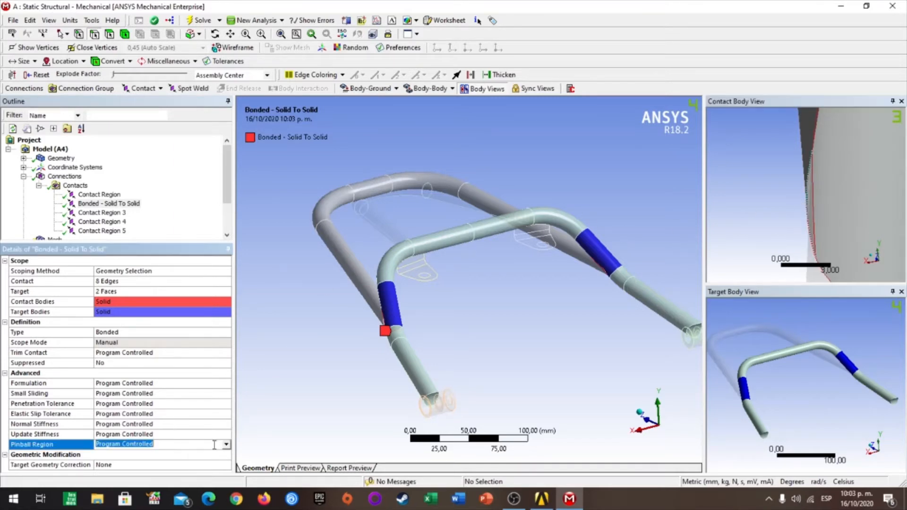
{"action": "left_click", "coordinate": [227, 446]}
{"action": "left_click", "coordinate": [165, 465]}
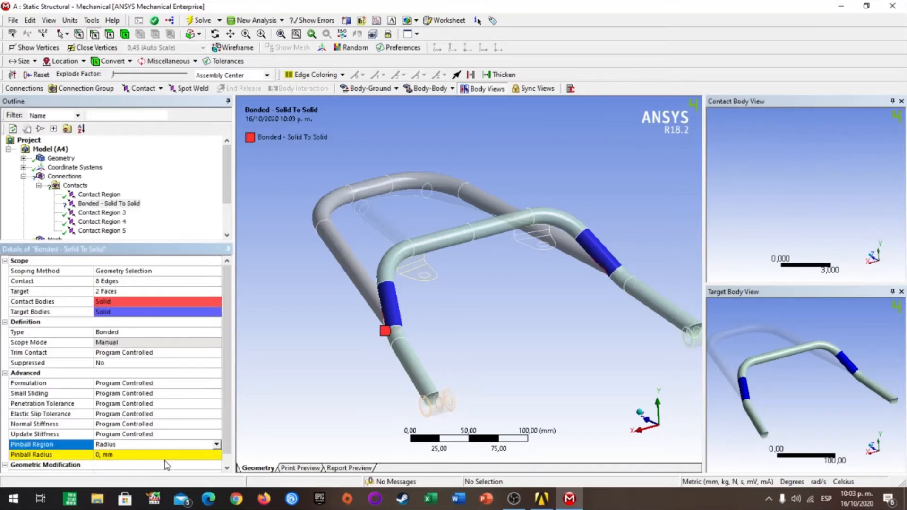
{"action": "left_click", "coordinate": [141, 445]}
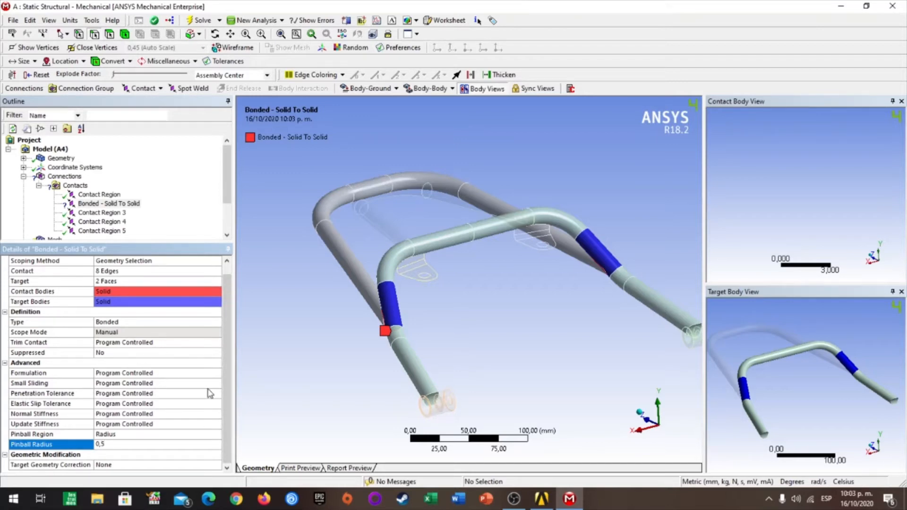
{"action": "key", "text": "Return"}
{"action": "scroll", "coordinate": [233, 423], "scroll_direction": "up", "scroll_amount": 1}
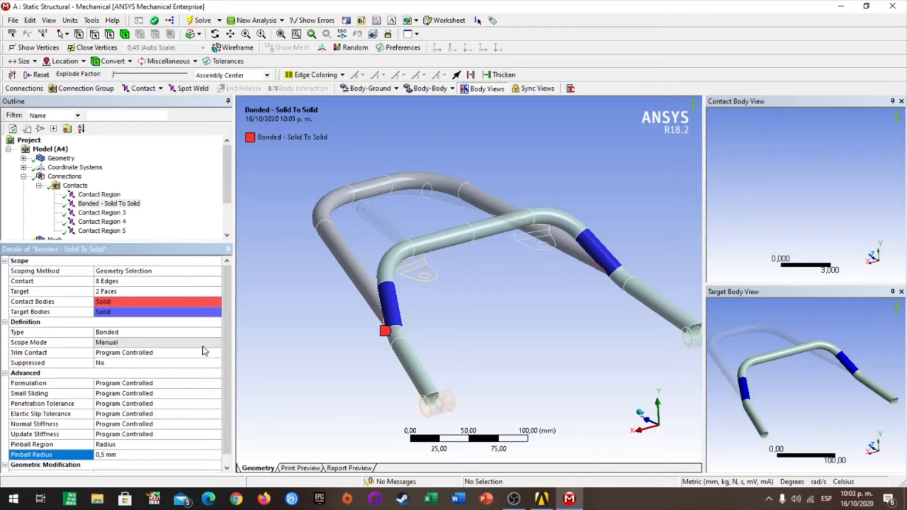
Step: Replace the two contact faces of Contact Region 3 with the two edges at the inner U-shaped tube's cut ends
{"action": "left_click", "coordinate": [97, 214]}
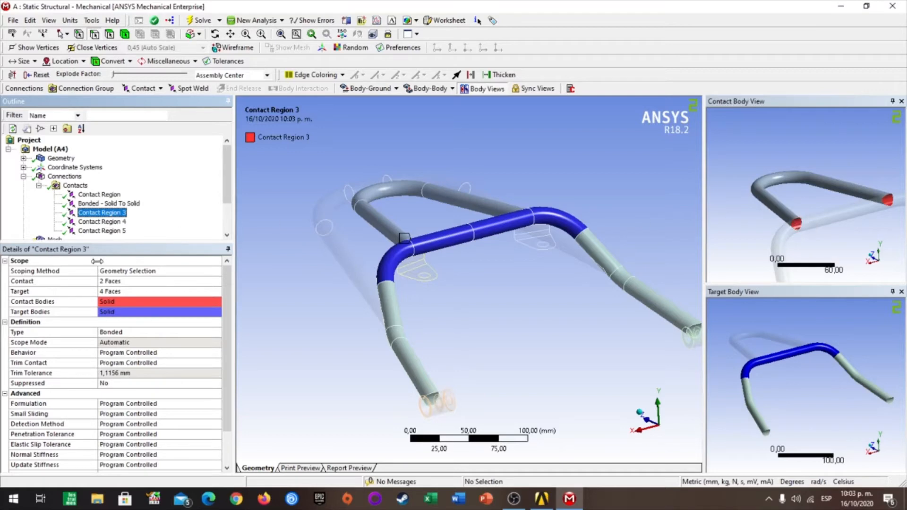
{"action": "left_click", "coordinate": [129, 282]}
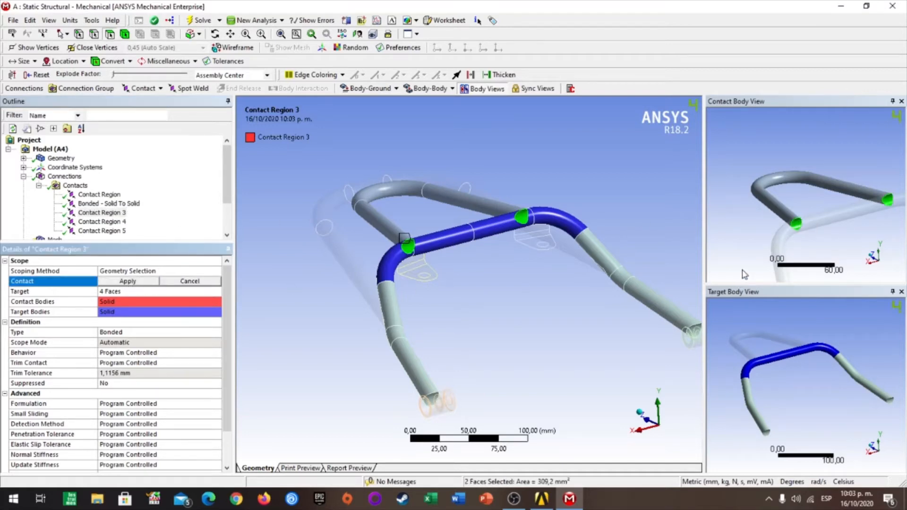
{"action": "left_click", "coordinate": [96, 36]}
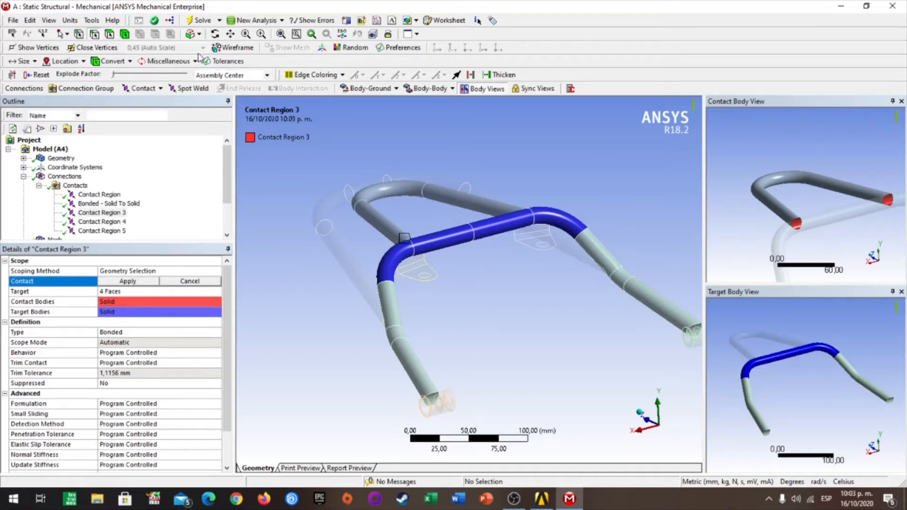
{"action": "left_click", "coordinate": [801, 221]}
{"action": "left_click", "coordinate": [888, 199], "text": "ctrl"}
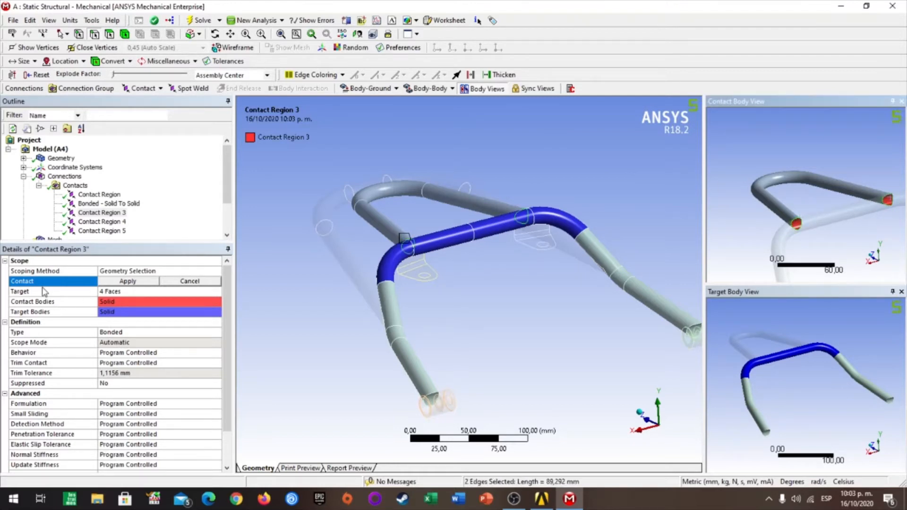
{"action": "left_click", "coordinate": [127, 281]}
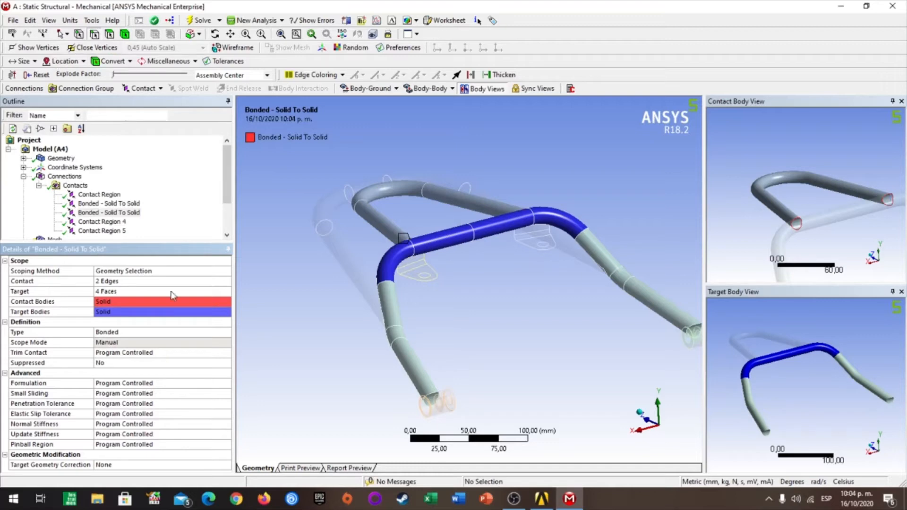
Step: Switch the Pinball Region of the inner tube's two-edge bonded contact to Radius and enter its pinball radius
{"action": "left_click", "coordinate": [167, 445]}
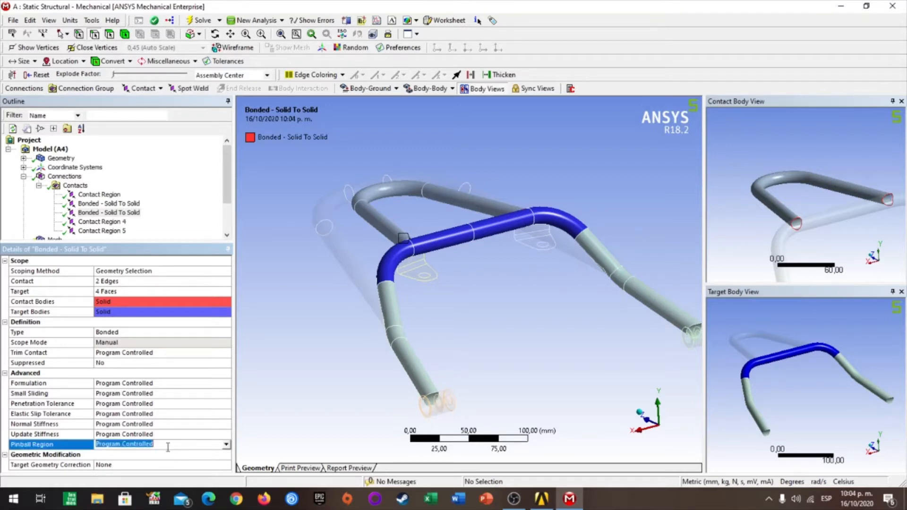
{"action": "left_click", "coordinate": [225, 446]}
{"action": "left_click", "coordinate": [140, 459]}
{"action": "left_click", "coordinate": [119, 453]}
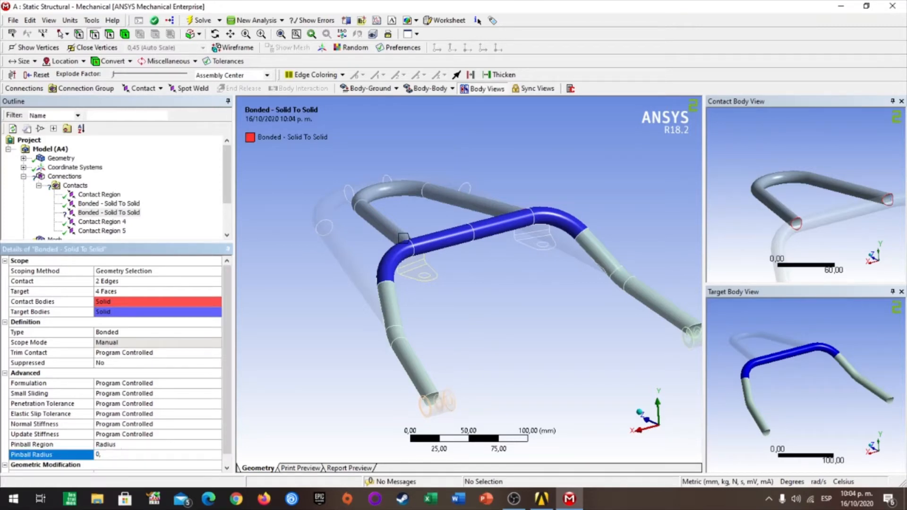
{"action": "key", "text": "Return"}
Step: Replace the target face of Contact Region 4 with the single edge at the tube's cut end against the cylindrical bushing
{"action": "left_click", "coordinate": [101, 221]}
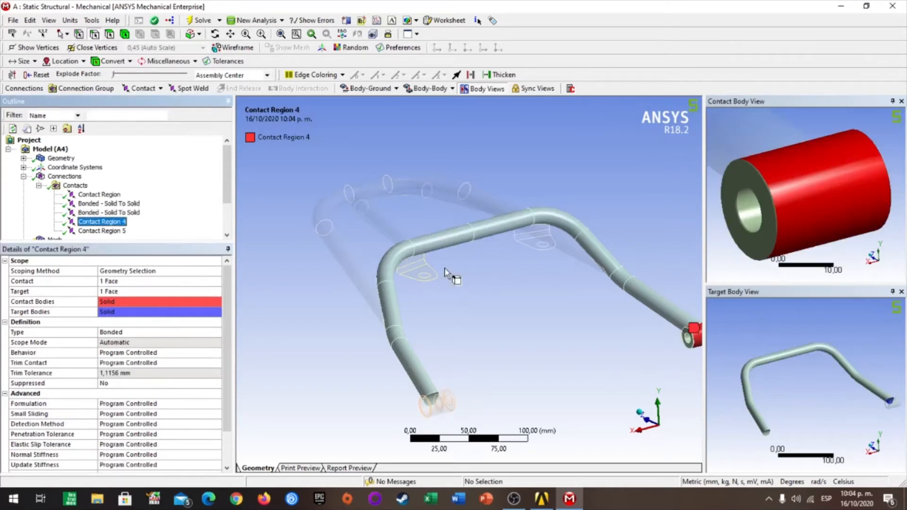
{"action": "scroll", "coordinate": [781, 258], "scroll_direction": "down", "scroll_amount": 3}
{"action": "scroll", "coordinate": [787, 426], "scroll_direction": "up", "scroll_amount": 2}
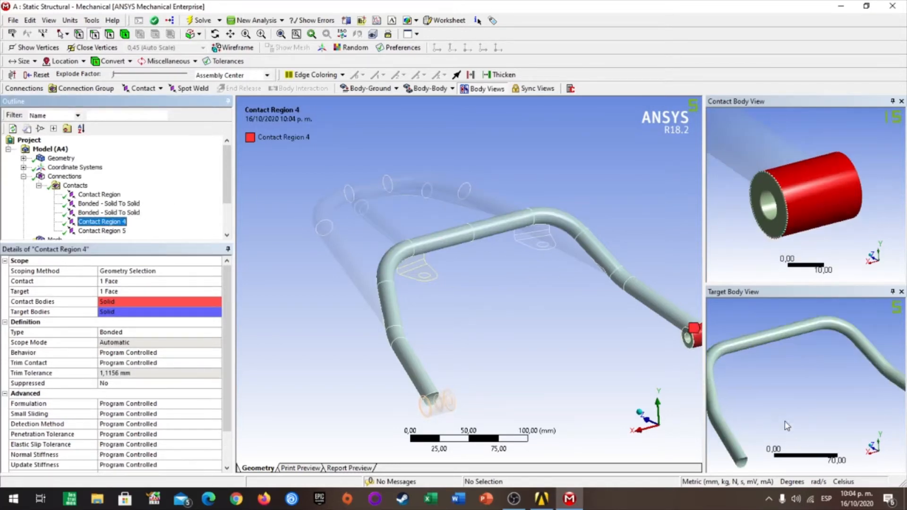
{"action": "scroll", "coordinate": [864, 414], "scroll_direction": "down", "scroll_amount": 1}
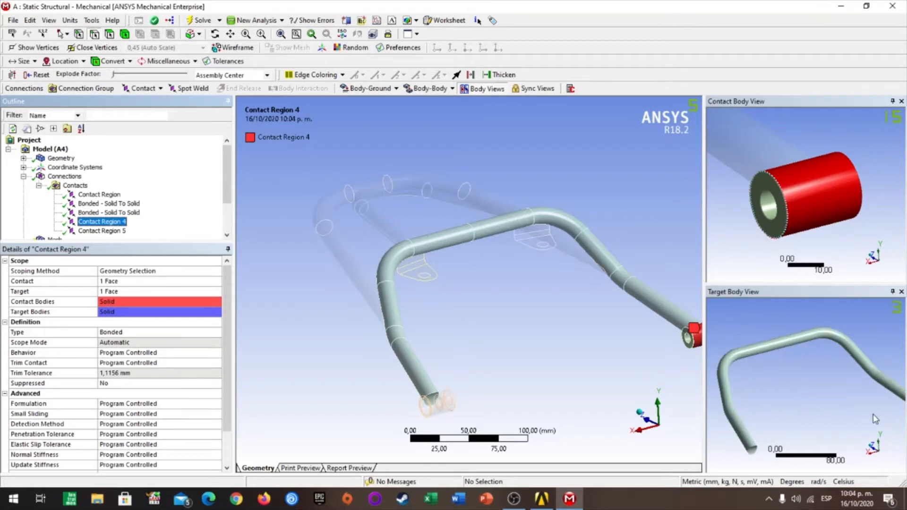
{"action": "middle_click_drag", "start_coordinate": [875, 419], "coordinate": [844, 401]}
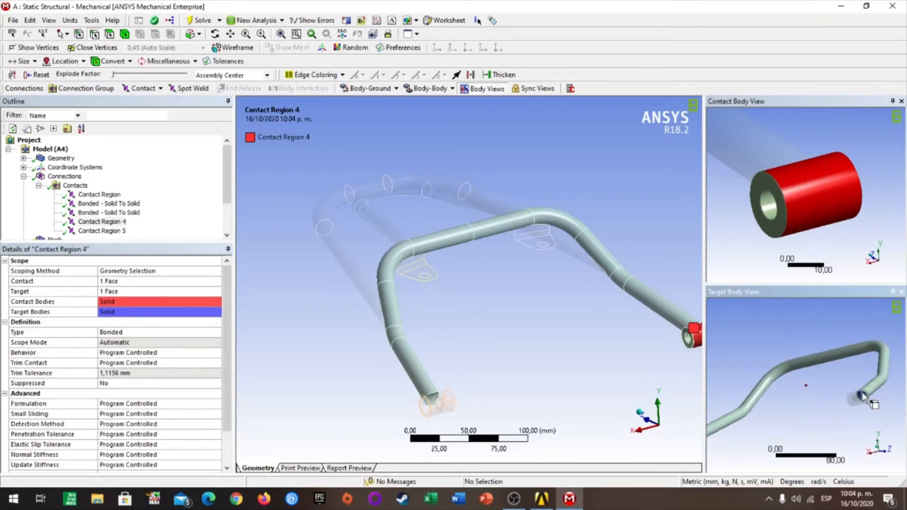
{"action": "scroll", "coordinate": [781, 367], "scroll_direction": "up", "scroll_amount": 5}
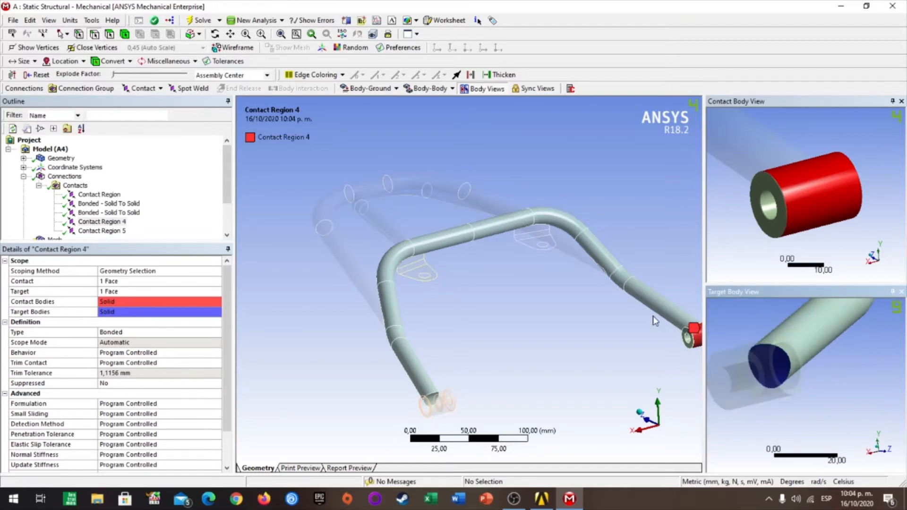
{"action": "left_click", "coordinate": [136, 311]}
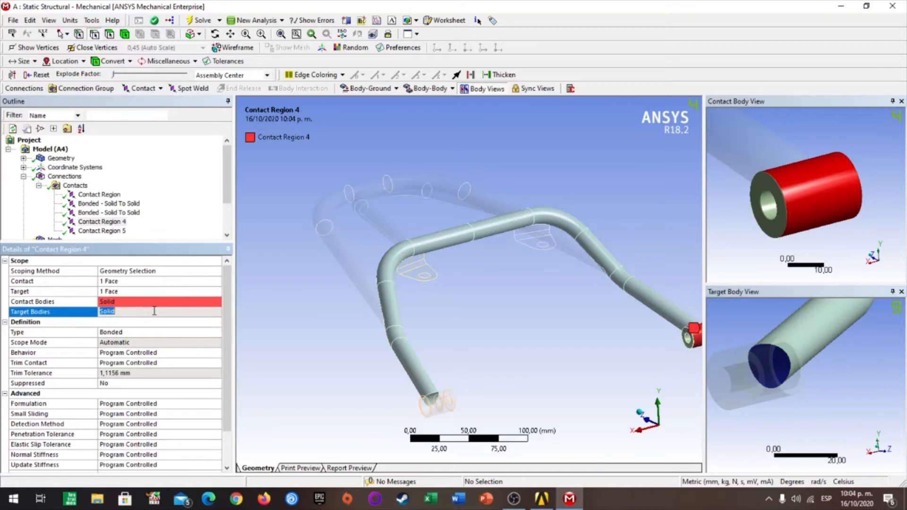
{"action": "left_click", "coordinate": [138, 291]}
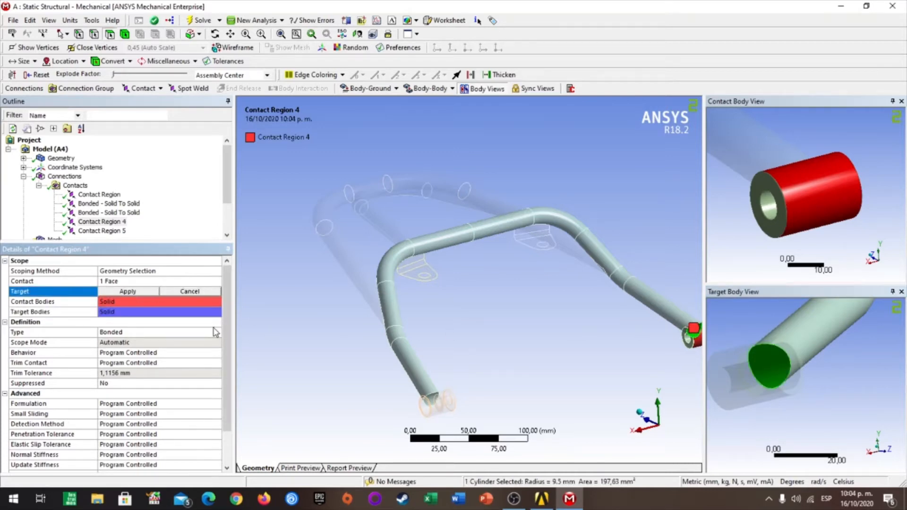
{"action": "left_click", "coordinate": [95, 35]}
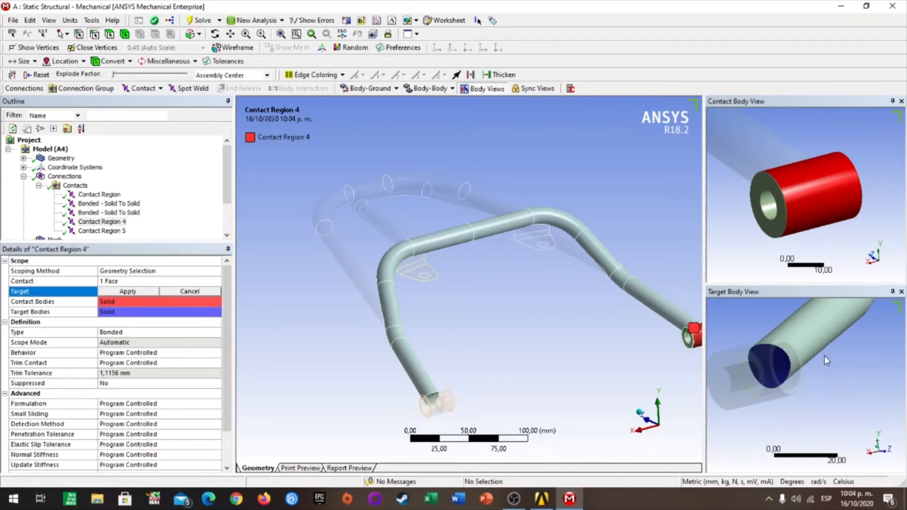
{"action": "left_click", "coordinate": [779, 353]}
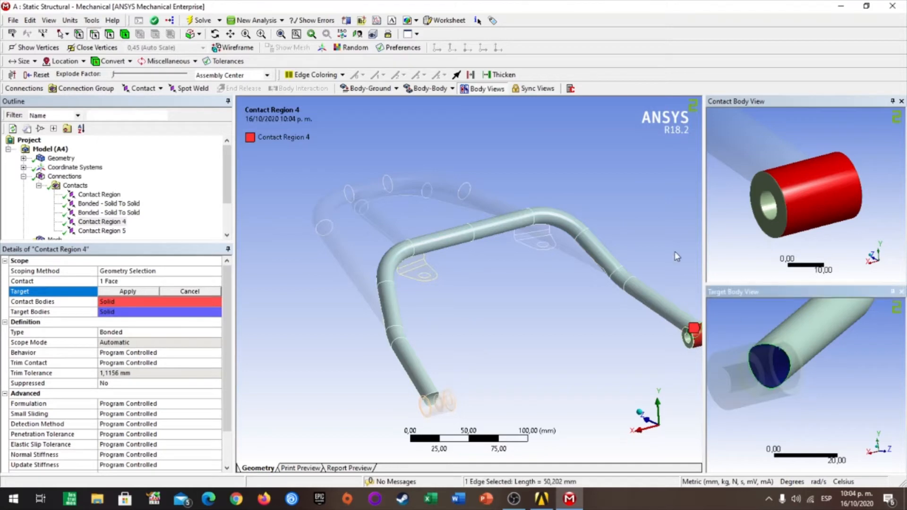
{"action": "left_click", "coordinate": [136, 292]}
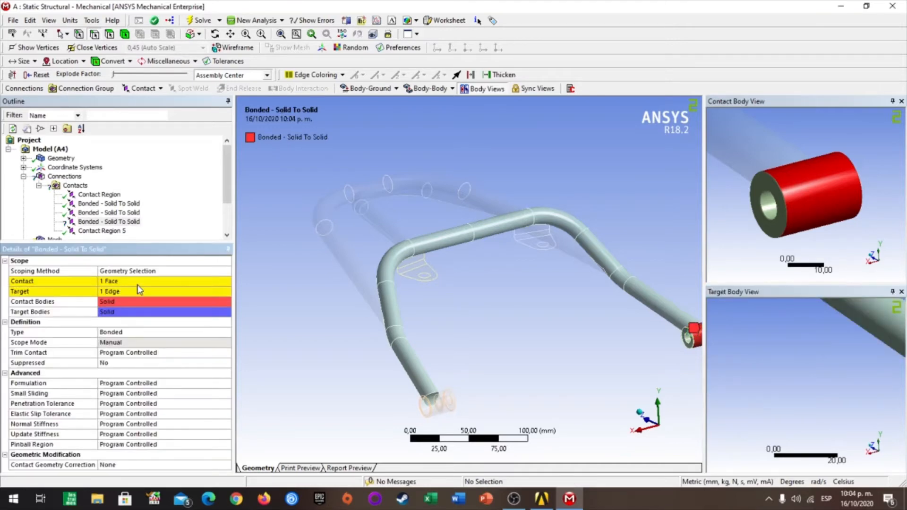
Step: Flip contact and target in the fourth contact so the tube-end edge is the contact and the bushing face the target
{"action": "scroll", "coordinate": [835, 339], "scroll_direction": "up", "scroll_amount": 1}
{"action": "scroll", "coordinate": [835, 339], "scroll_direction": "down", "scroll_amount": 2}
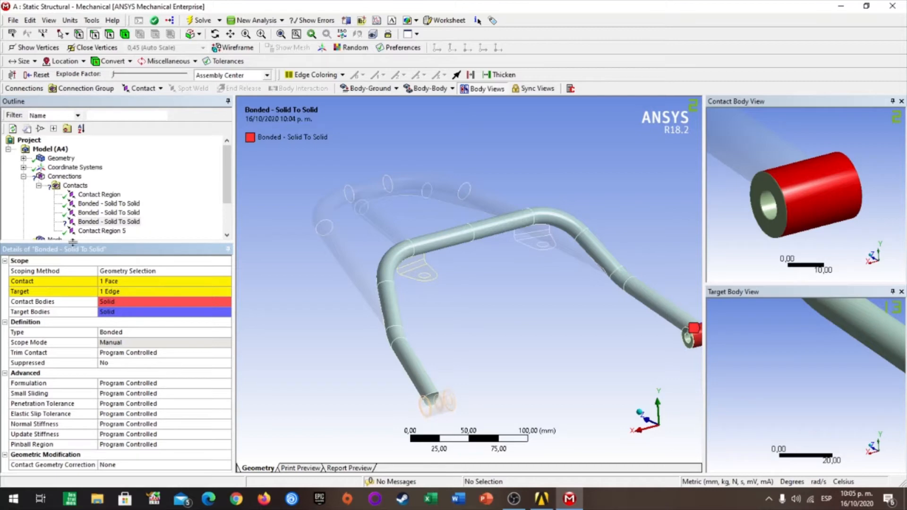
{"action": "scroll", "coordinate": [115, 209], "scroll_direction": "down", "scroll_amount": 1}
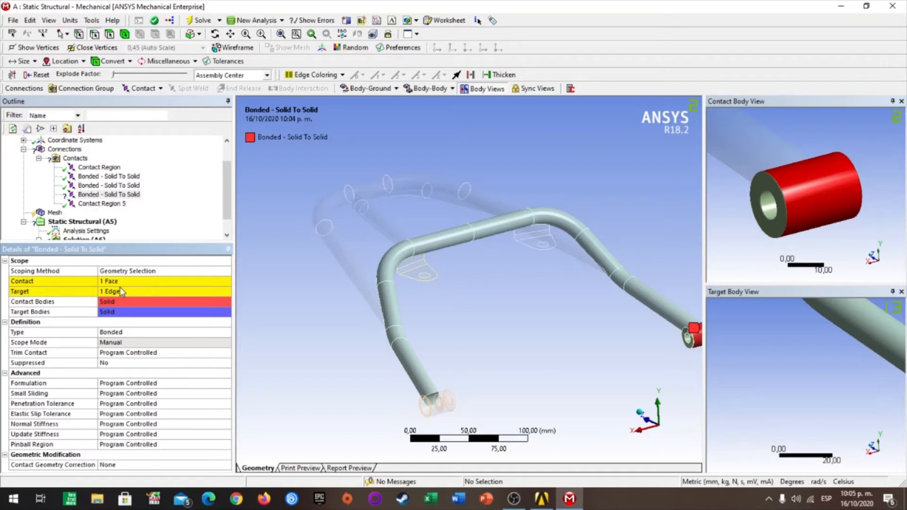
{"action": "right_click", "coordinate": [110, 196]}
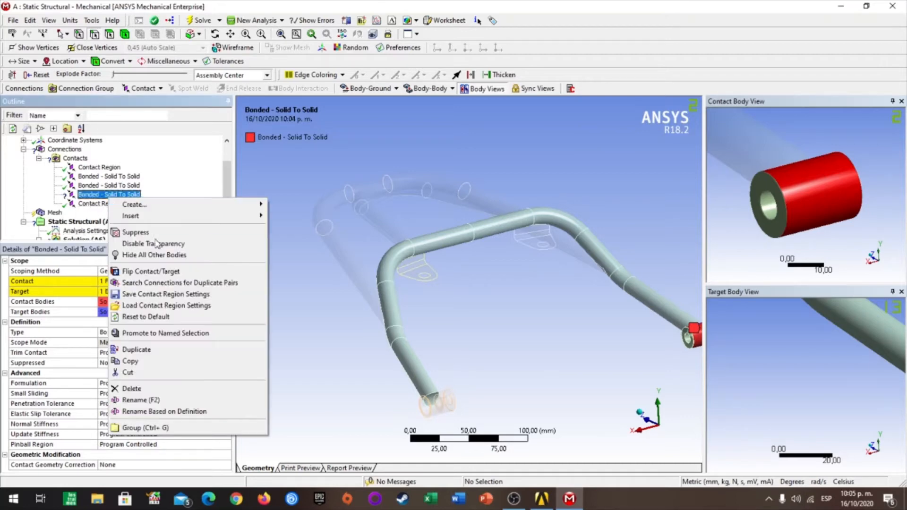
{"action": "left_click", "coordinate": [166, 273]}
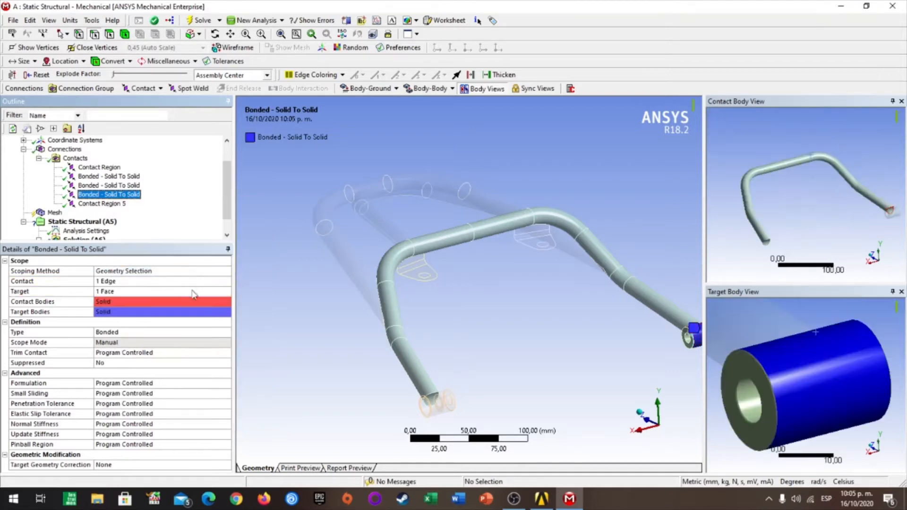
Step: Replace the target face of Contact Region 5 with the single edge at the tube's cut end against the other bushing
{"action": "left_click", "coordinate": [122, 205]}
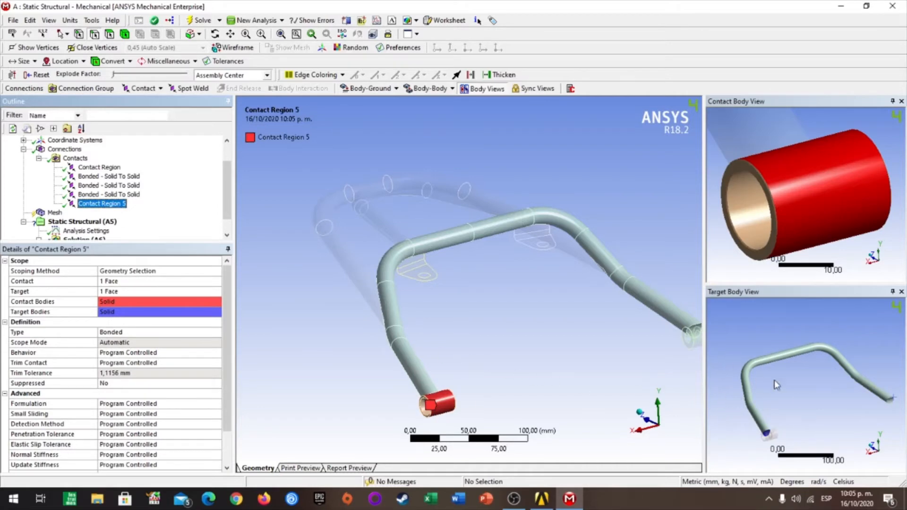
{"action": "right_click_drag", "start_coordinate": [746, 418], "coordinate": [815, 457]}
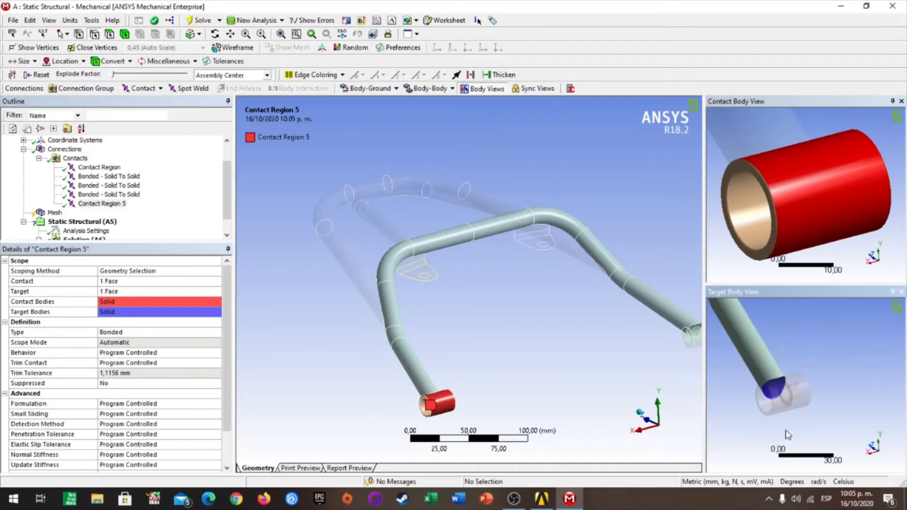
{"action": "middle_click_drag", "start_coordinate": [831, 401], "coordinate": [802, 369]}
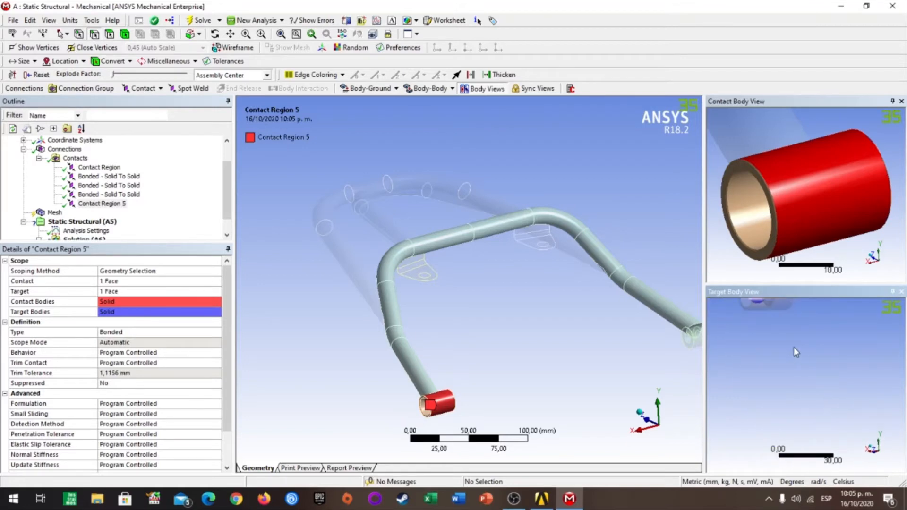
{"action": "scroll", "coordinate": [776, 353], "scroll_direction": "up", "scroll_amount": 1}
{"action": "scroll", "coordinate": [775, 352], "scroll_direction": "down", "scroll_amount": 4}
{"action": "scroll", "coordinate": [775, 352], "scroll_direction": "down", "scroll_amount": 1}
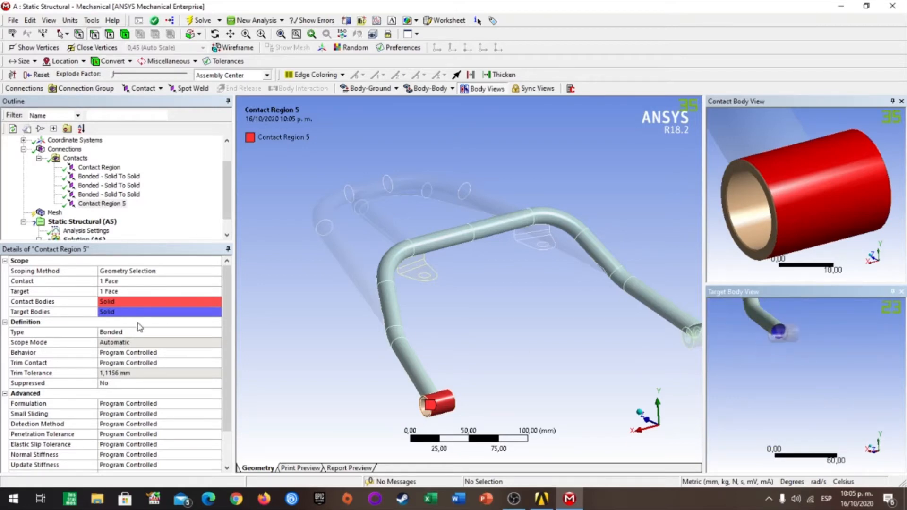
{"action": "left_click", "coordinate": [117, 292]}
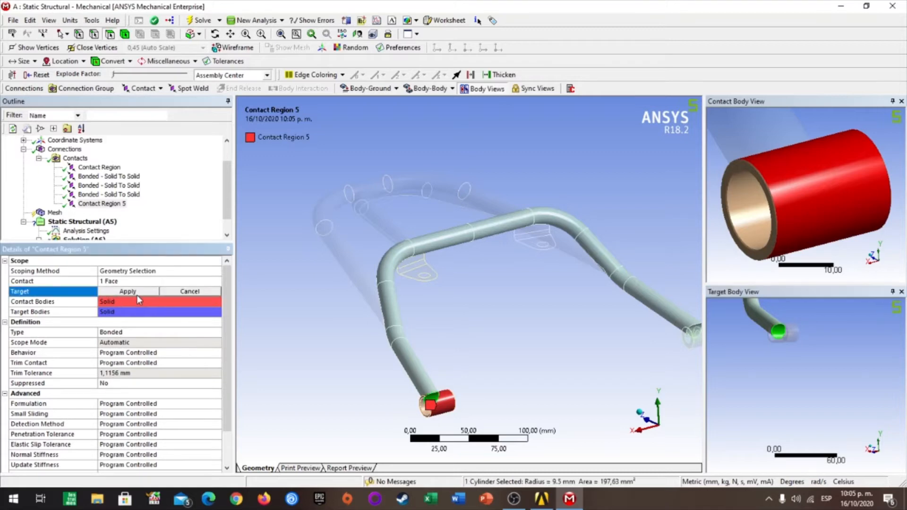
{"action": "left_click", "coordinate": [790, 334]}
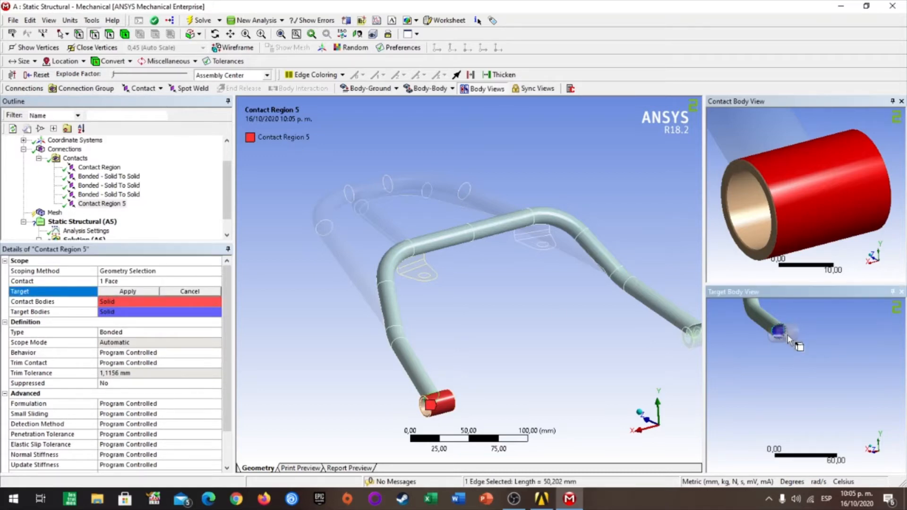
{"action": "left_click", "coordinate": [124, 295]}
Step: Flip contact and target in the fifth contact so the tube-end edge is the contact, and inspect the bushing's target face
{"action": "right_click", "coordinate": [100, 205]}
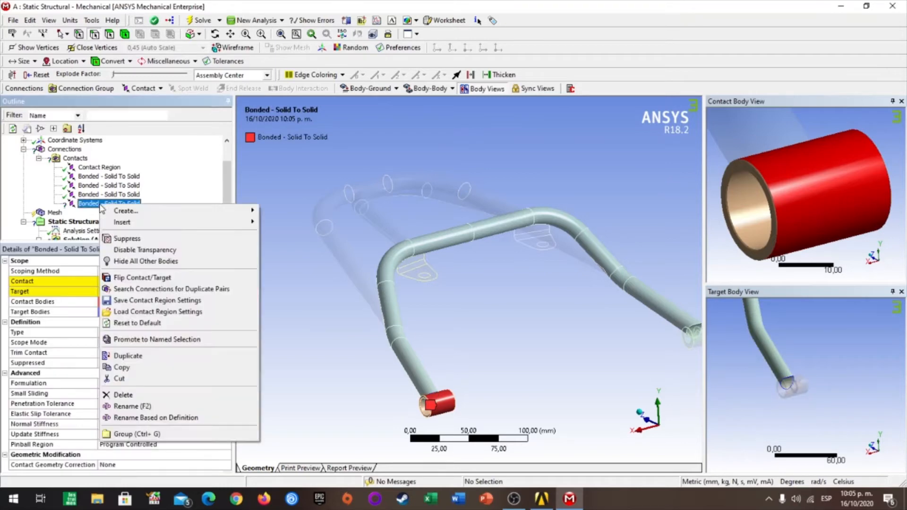
{"action": "left_click", "coordinate": [146, 278]}
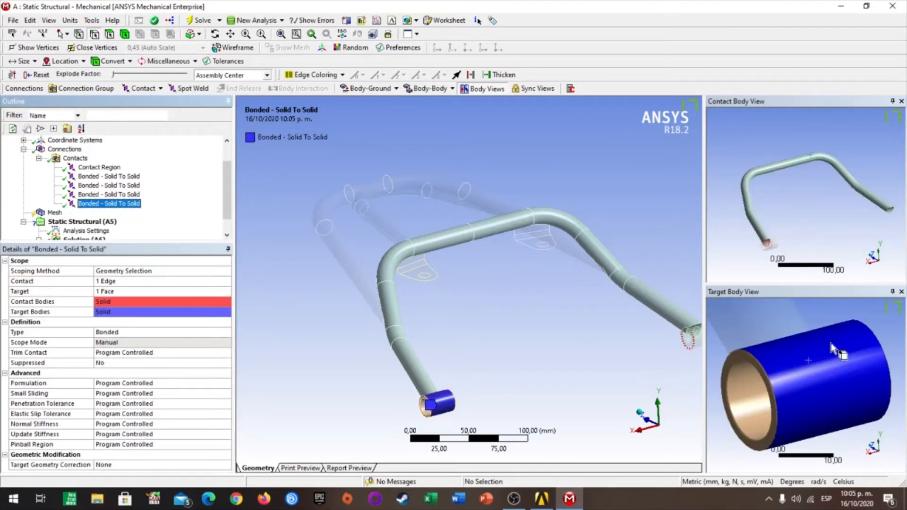
{"action": "scroll", "coordinate": [721, 343], "scroll_direction": "up", "scroll_amount": 2}
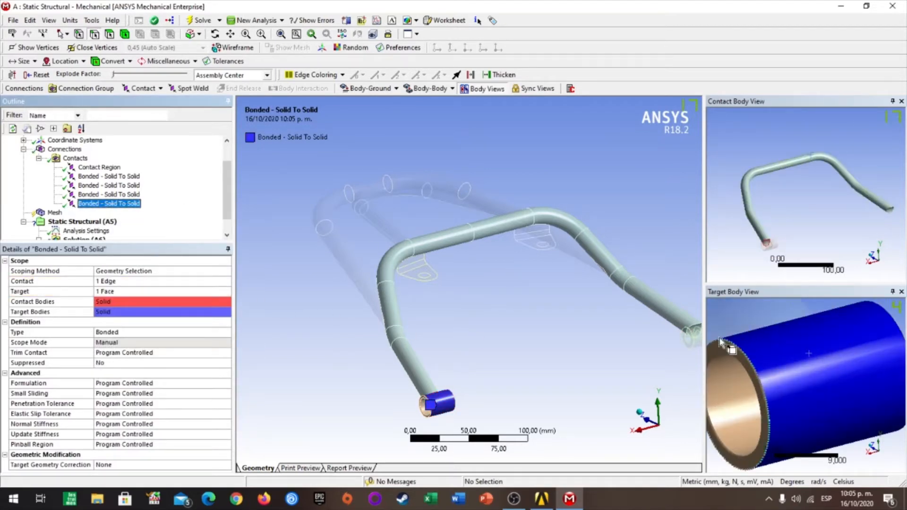
{"action": "scroll", "coordinate": [695, 349], "scroll_direction": "down", "scroll_amount": 1}
{"action": "scroll", "coordinate": [709, 378], "scroll_direction": "up", "scroll_amount": 3}
{"action": "scroll", "coordinate": [775, 379], "scroll_direction": "down", "scroll_amount": 5}
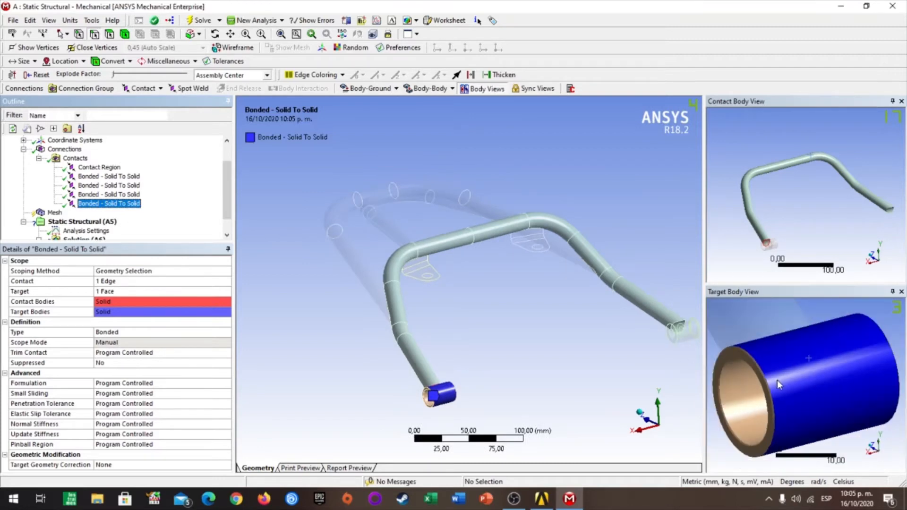
Step: Set the fourth contact's pinball region to Radius with a pinball radius of 0,5 mm
{"action": "left_click", "coordinate": [582, 391]}
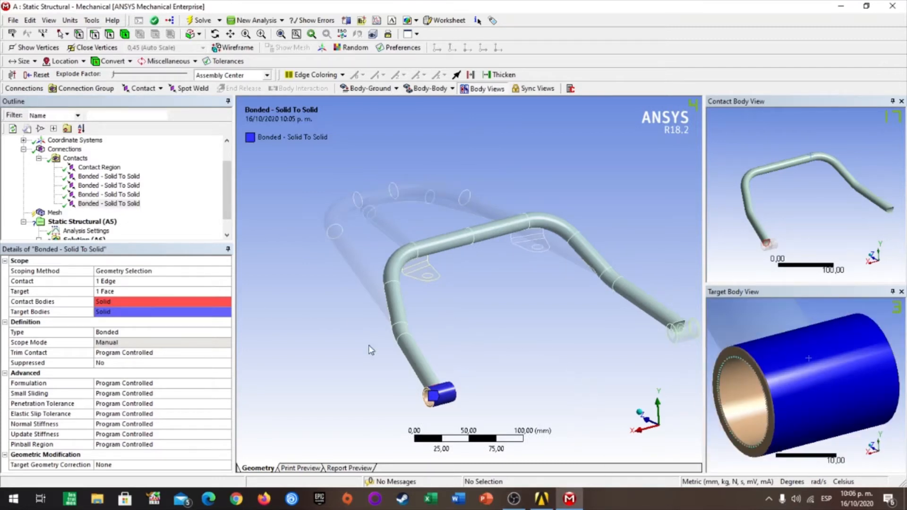
{"action": "left_click", "coordinate": [122, 187]}
{"action": "left_click", "coordinate": [122, 194]}
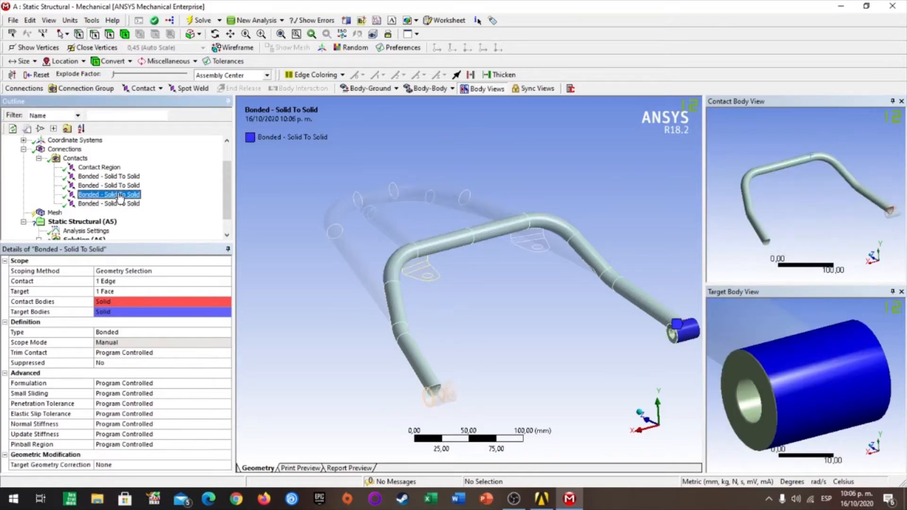
{"action": "left_click", "coordinate": [153, 444]}
{"action": "left_click", "coordinate": [225, 444]}
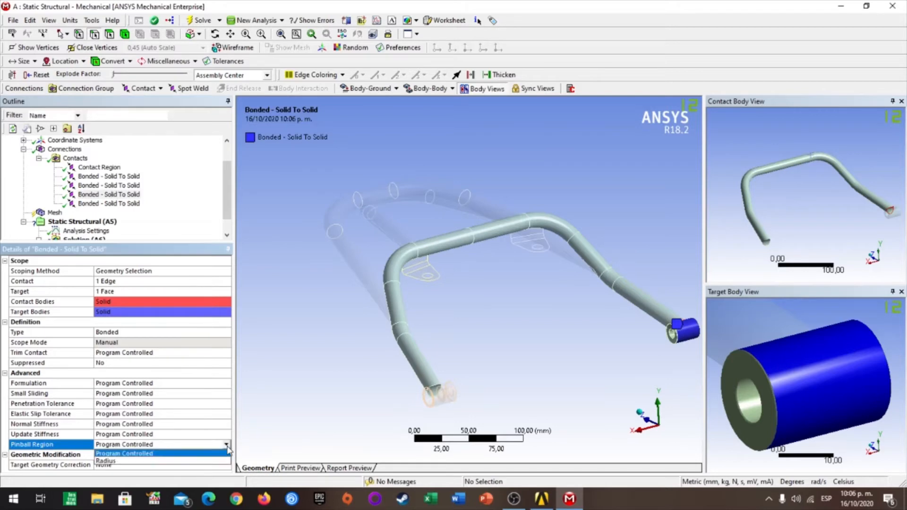
{"action": "left_click", "coordinate": [139, 463]}
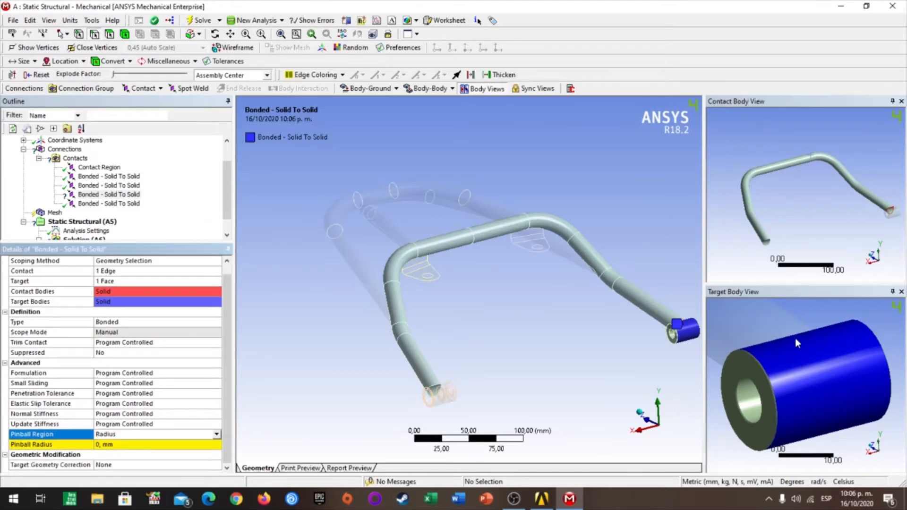
{"action": "left_click", "coordinate": [122, 446]}
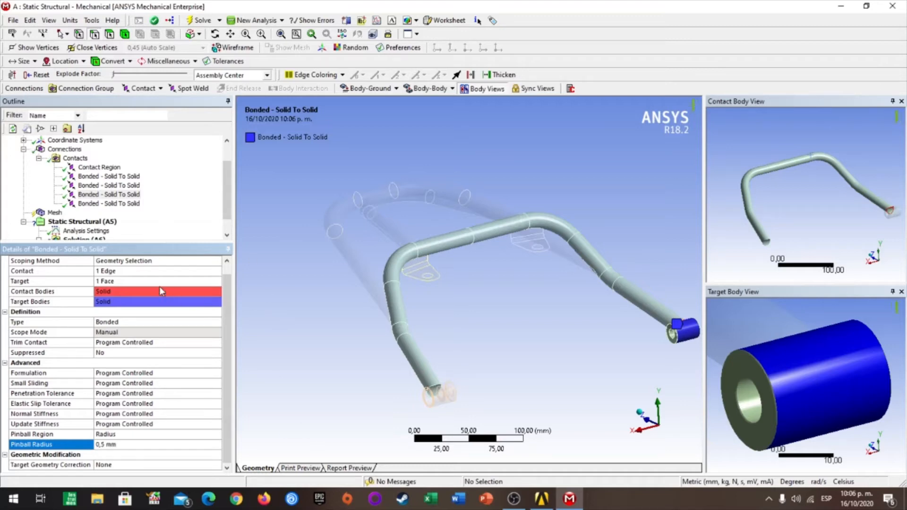
Step: Switch the fifth contact's pinball region to Radius and enter 0,5 mm as its pinball radius
{"action": "left_click", "coordinate": [100, 204]}
{"action": "left_click", "coordinate": [186, 445]}
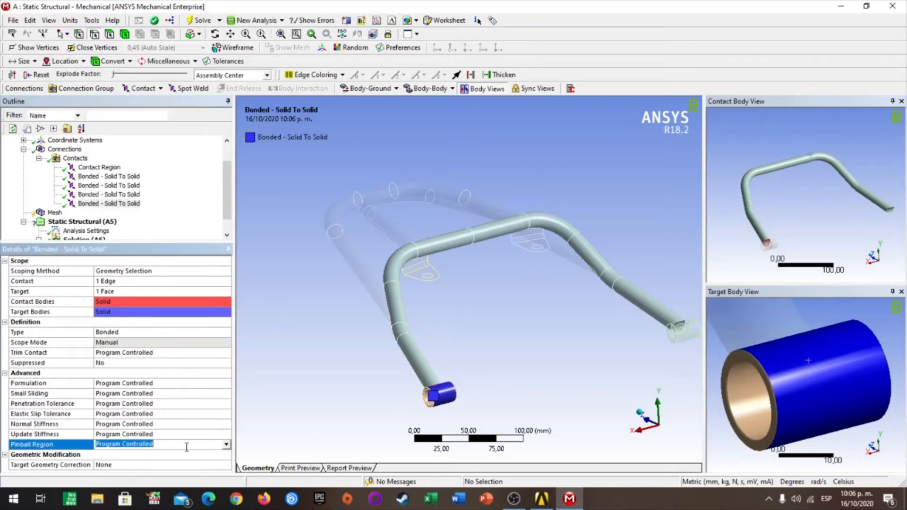
{"action": "left_click", "coordinate": [227, 444]}
{"action": "left_click", "coordinate": [191, 468]}
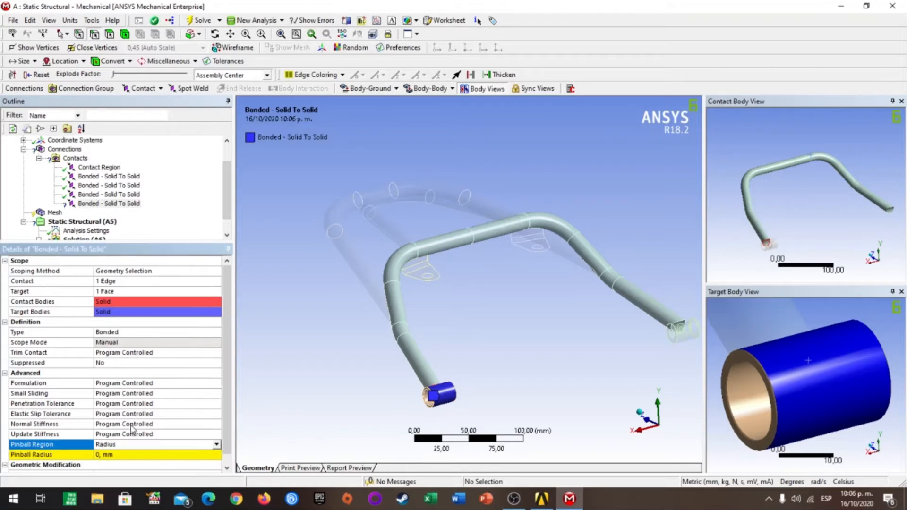
{"action": "left_click", "coordinate": [116, 444]}
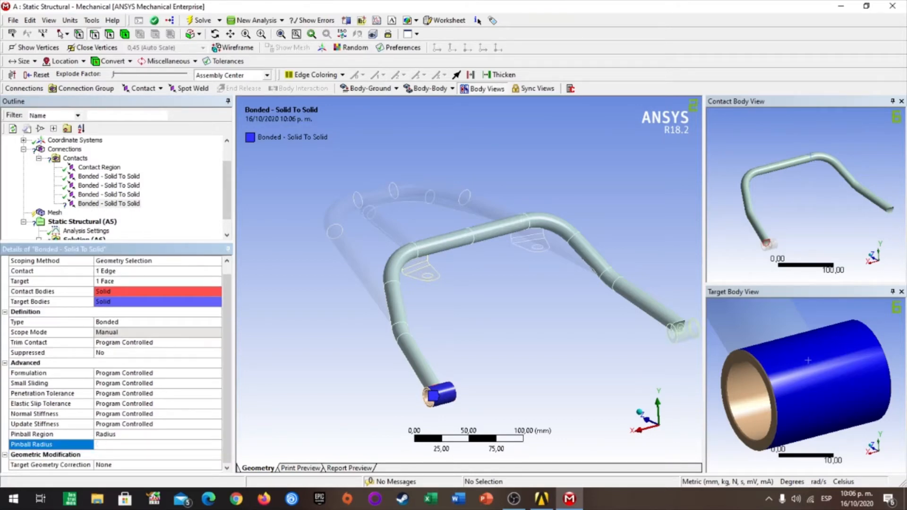
{"action": "type", "text": "0,5"}
{"action": "key", "text": "Return"}
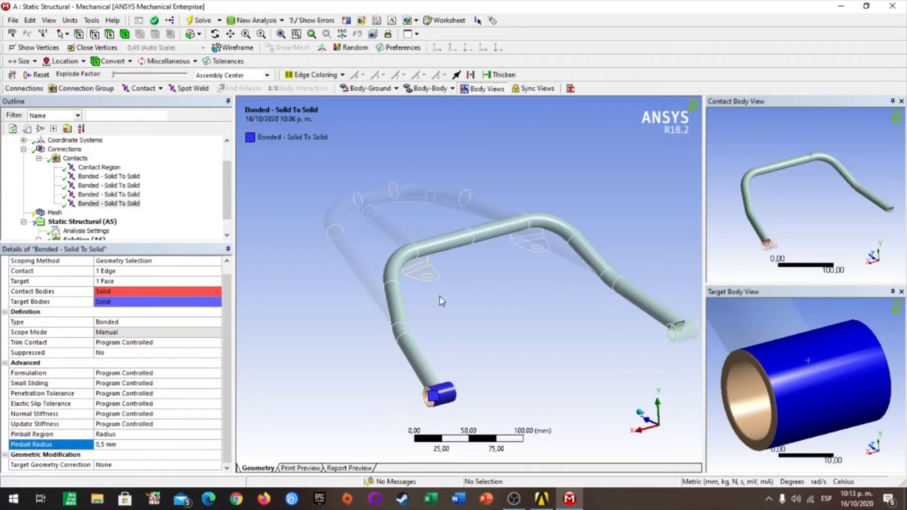
Step: Add a manual bonded contact and scope its contact side to the two upper edges of the yellow bracket along the tube
{"action": "left_click", "coordinate": [71, 158]}
{"action": "middle_click_drag", "start_coordinate": [634, 289], "coordinate": [533, 258]}
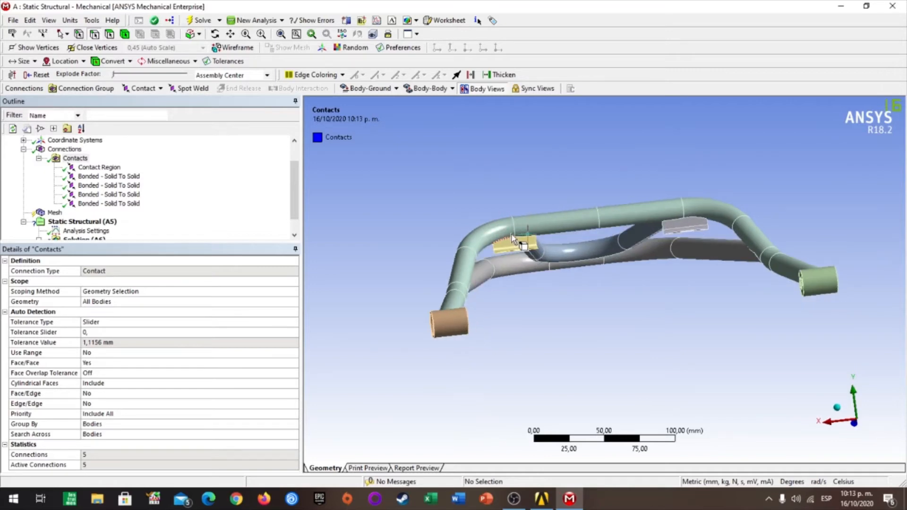
{"action": "mouse_move", "coordinate": [593, 271]}
{"action": "middle_mouse_down"}
{"action": "mouse_move", "coordinate": [603, 288]}
{"action": "mouse_move", "coordinate": [605, 276]}
{"action": "middle_mouse_up"}
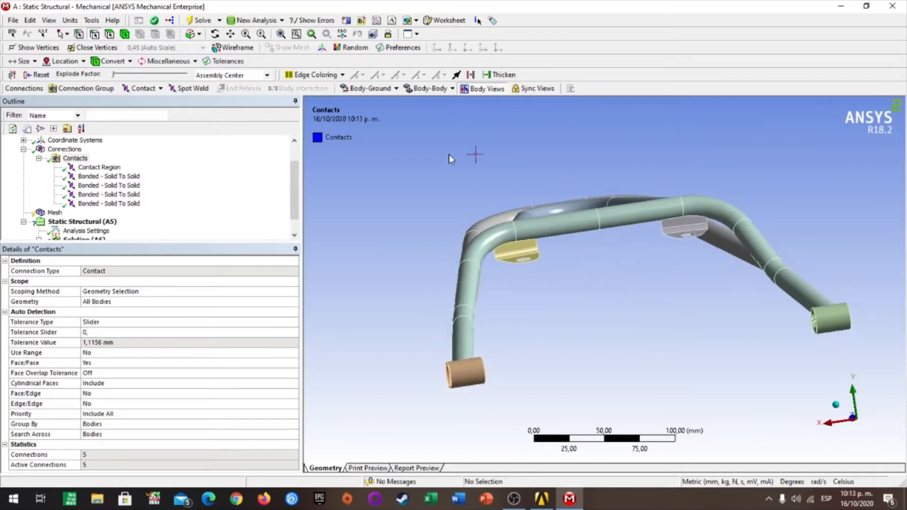
{"action": "left_click", "coordinate": [161, 89]}
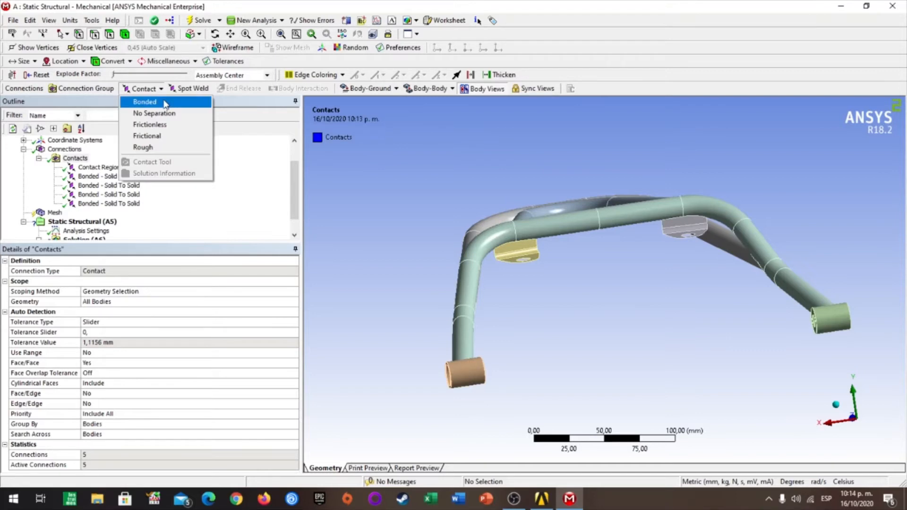
{"action": "left_click", "coordinate": [141, 102]}
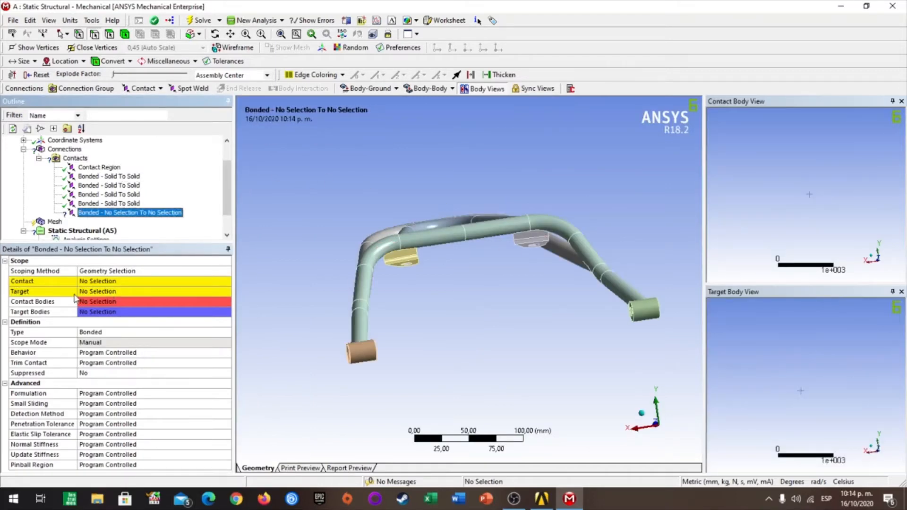
{"action": "scroll", "coordinate": [420, 258], "scroll_direction": "up", "scroll_amount": 4}
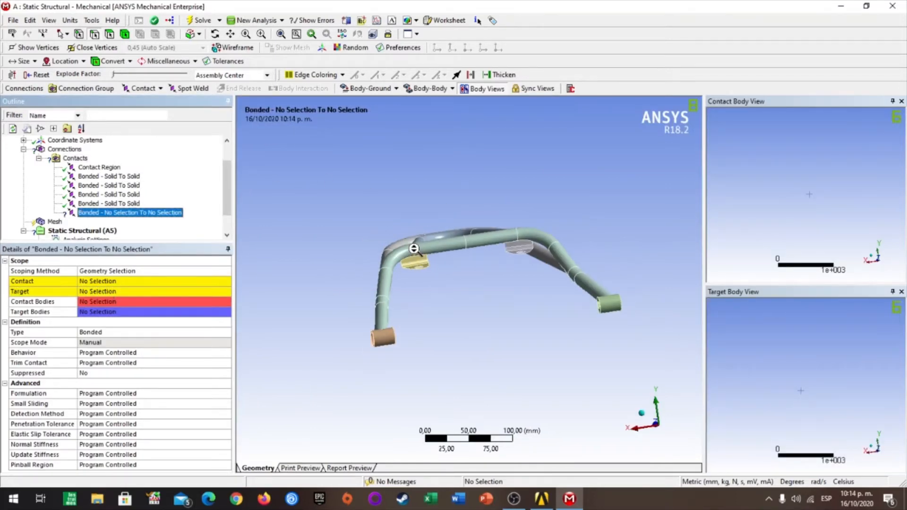
{"action": "right_click_drag", "start_coordinate": [308, 192], "coordinate": [383, 270]}
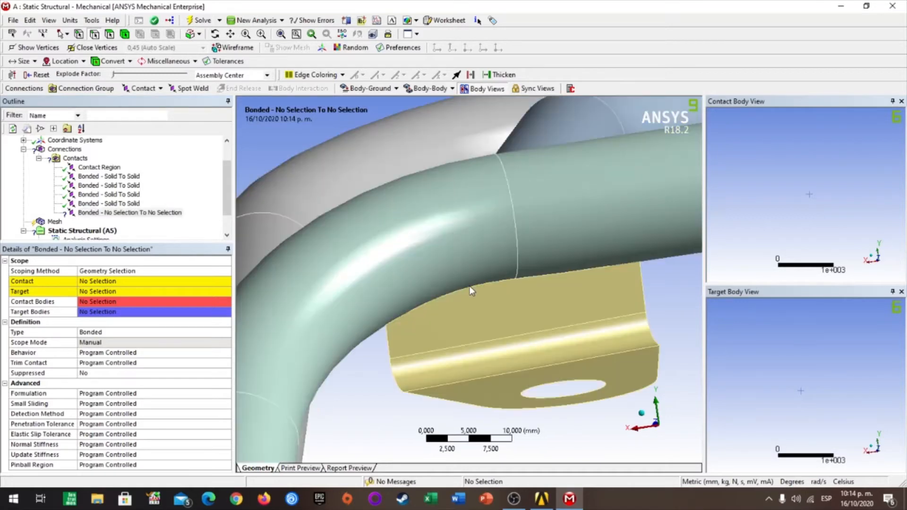
{"action": "mouse_move", "coordinate": [472, 291]}
{"action": "middle_mouse_down"}
{"action": "mouse_move", "coordinate": [468, 304]}
{"action": "mouse_move", "coordinate": [461, 296]}
{"action": "middle_mouse_up"}
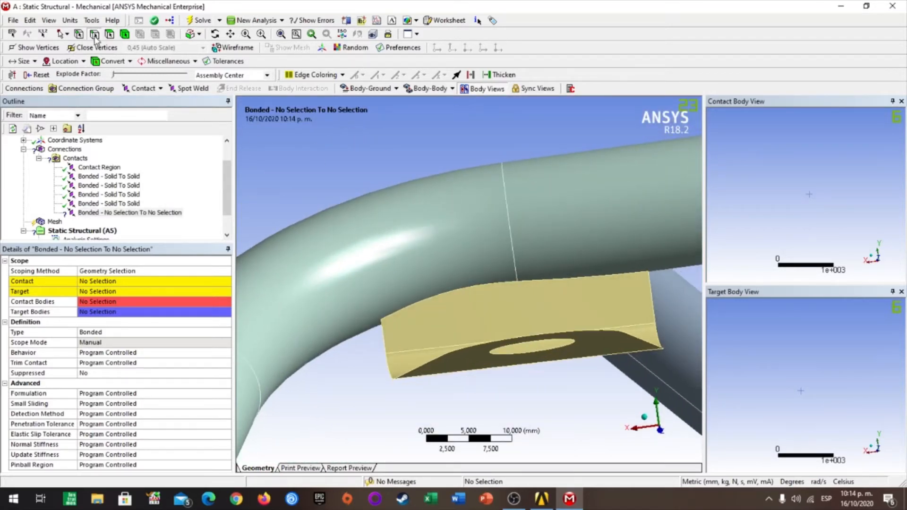
{"action": "left_click", "coordinate": [466, 286]}
{"action": "left_click", "coordinate": [590, 278], "text": "ctrl"}
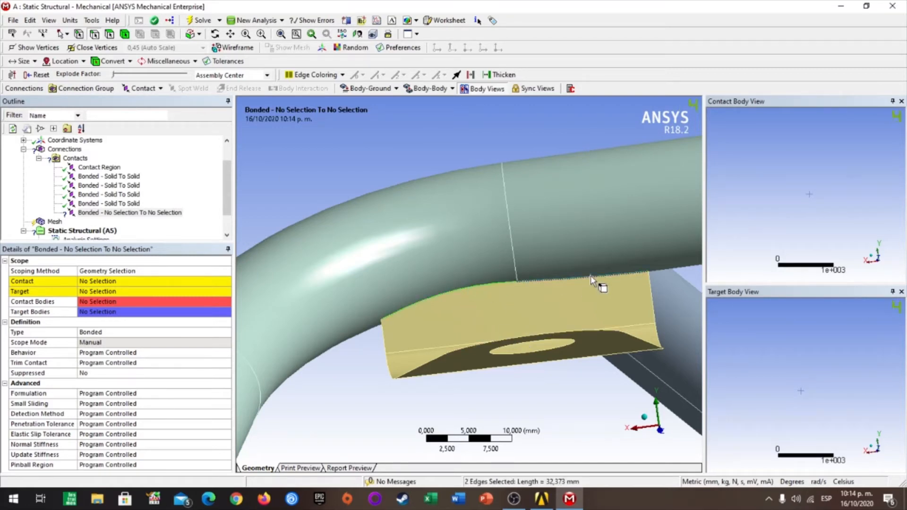
{"action": "left_click", "coordinate": [108, 283]}
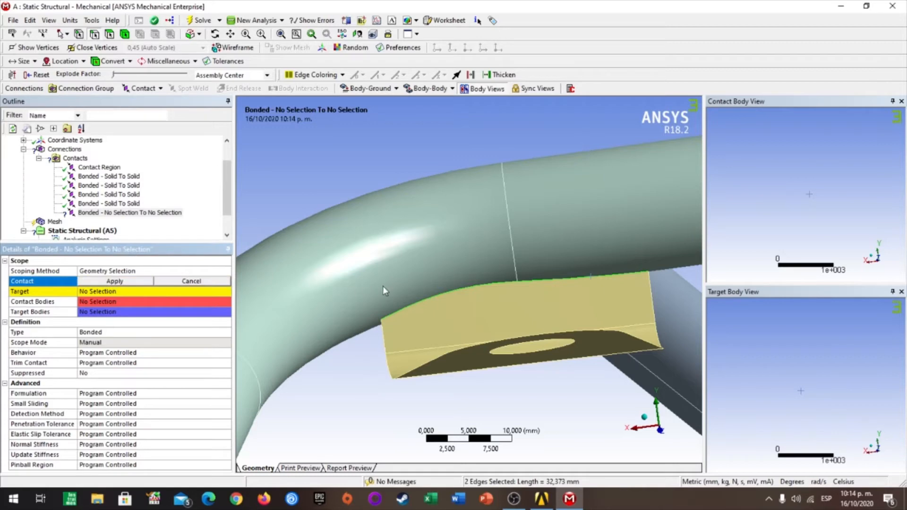
{"action": "left_click", "coordinate": [115, 282]}
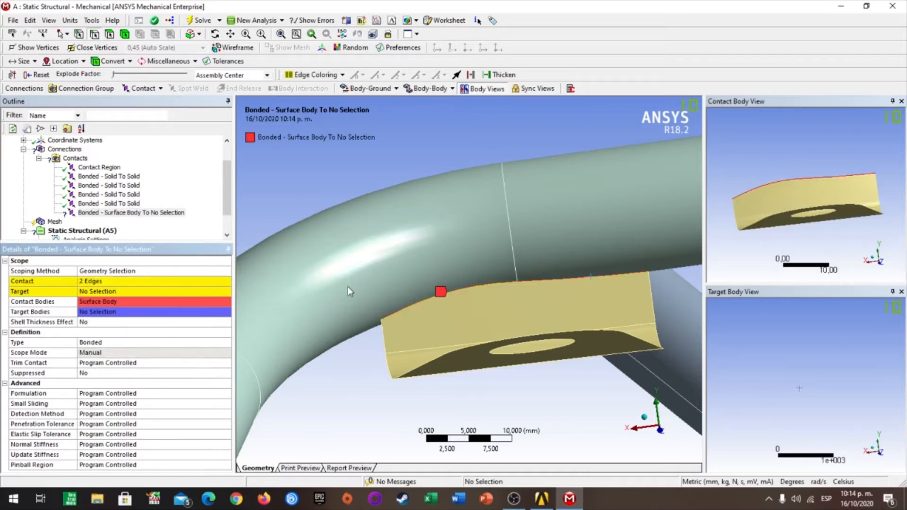
Step: Scope the new contact's target to the bent and straight tube faces that meet above the yellow bracket
{"action": "left_click", "coordinate": [97, 294]}
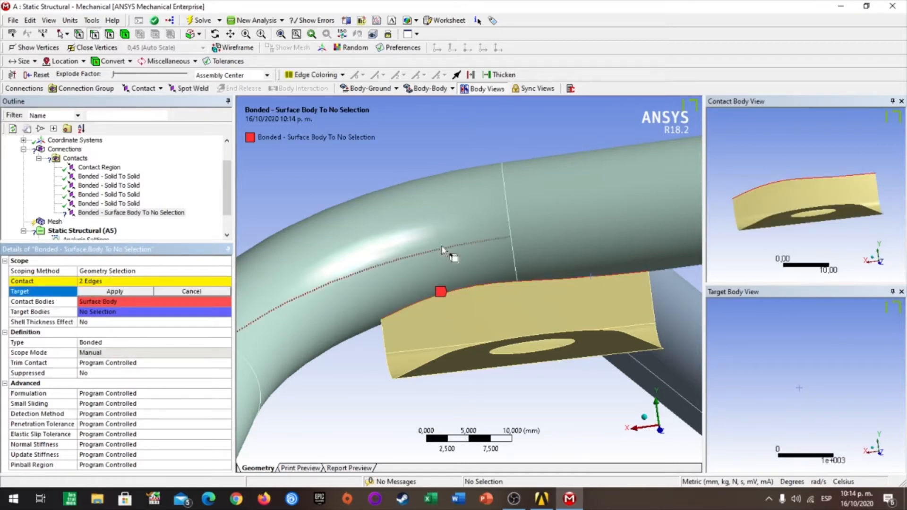
{"action": "left_click", "coordinate": [109, 34]}
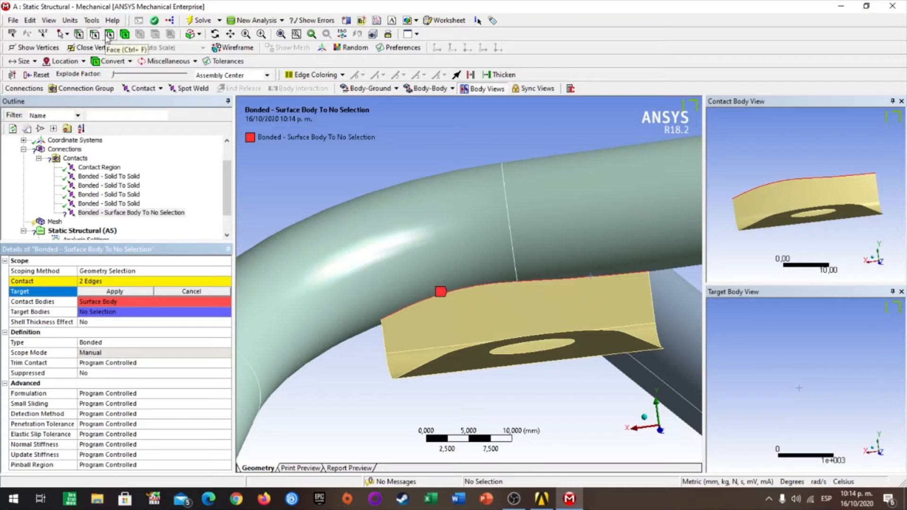
{"action": "left_click", "coordinate": [451, 226]}
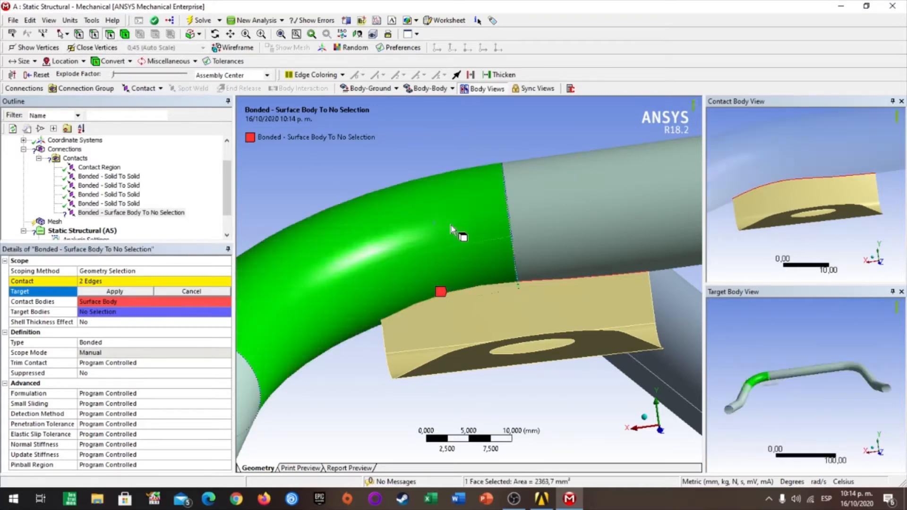
{"action": "left_click", "coordinate": [562, 231], "text": "ctrl"}
{"action": "left_click", "coordinate": [106, 292]}
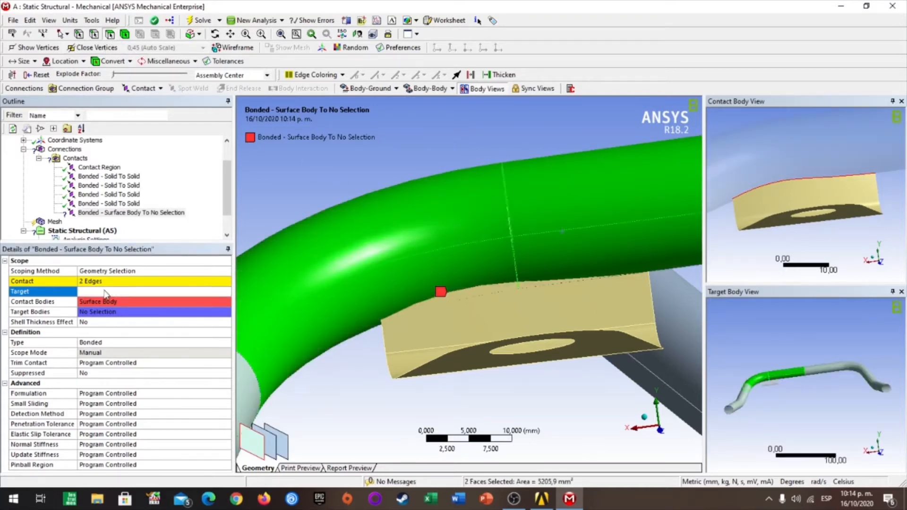
Step: Give the yellow bracket's contact a Radius pinball region with a pinball radius of 1 mm
{"action": "left_click", "coordinate": [159, 448]}
{"action": "left_click", "coordinate": [158, 446]}
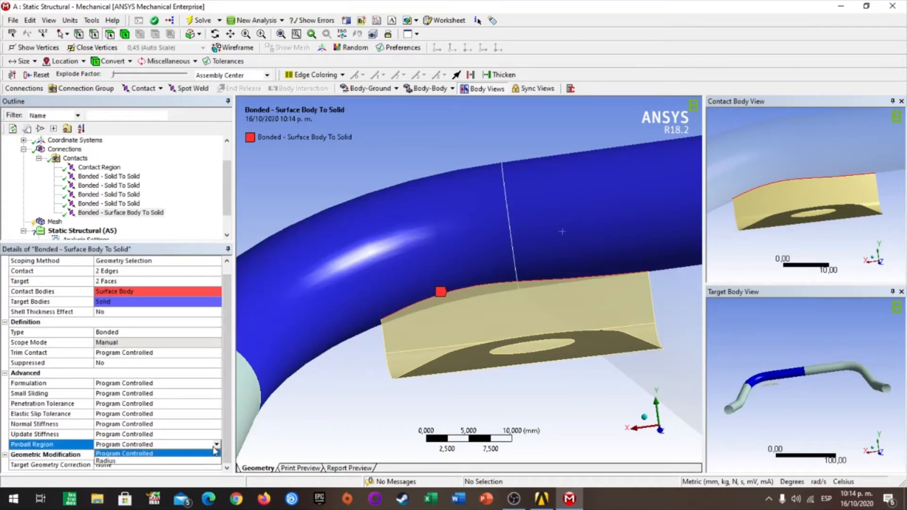
{"action": "left_click", "coordinate": [152, 462]}
{"action": "left_click", "coordinate": [118, 447]}
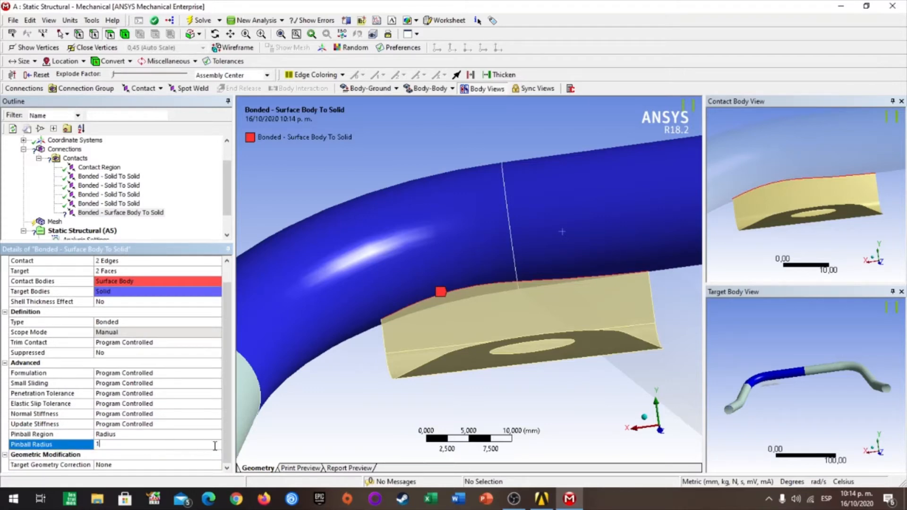
{"action": "type", "text": "1"}
{"action": "key", "text": "Return"}
Step: Add another bonded contact and scope its contact side to the two upper edges of the grey bracket along the tube
{"action": "left_click", "coordinate": [160, 90]}
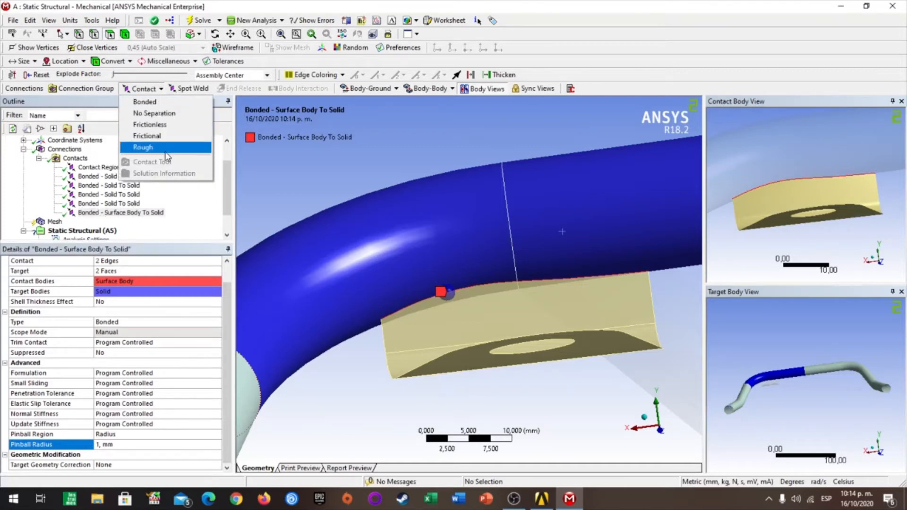
{"action": "left_click", "coordinate": [160, 106]}
{"action": "middle_click_drag", "start_coordinate": [486, 317], "coordinate": [562, 323]}
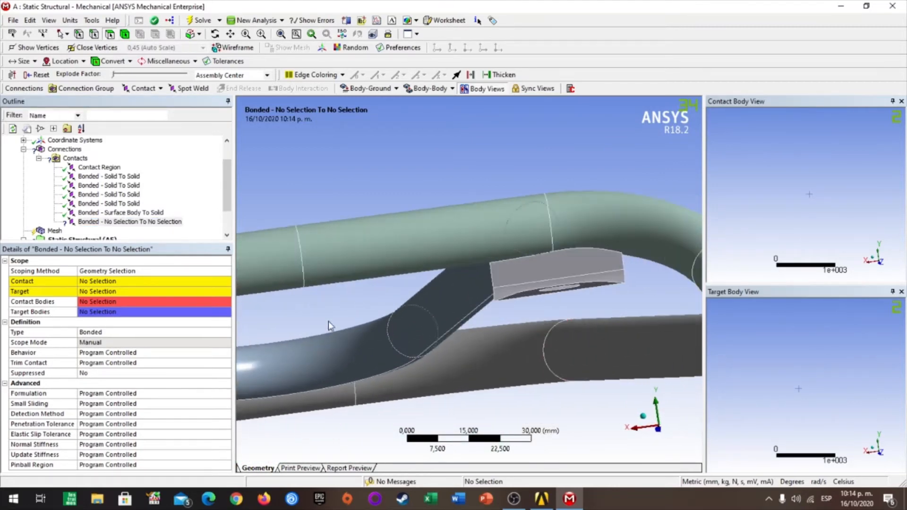
{"action": "left_click", "coordinate": [102, 281]}
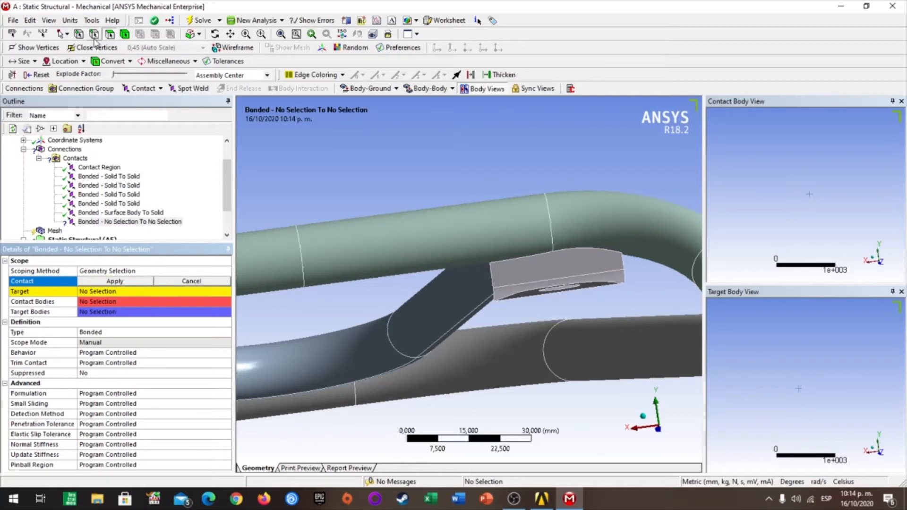
{"action": "left_click", "coordinate": [525, 257]}
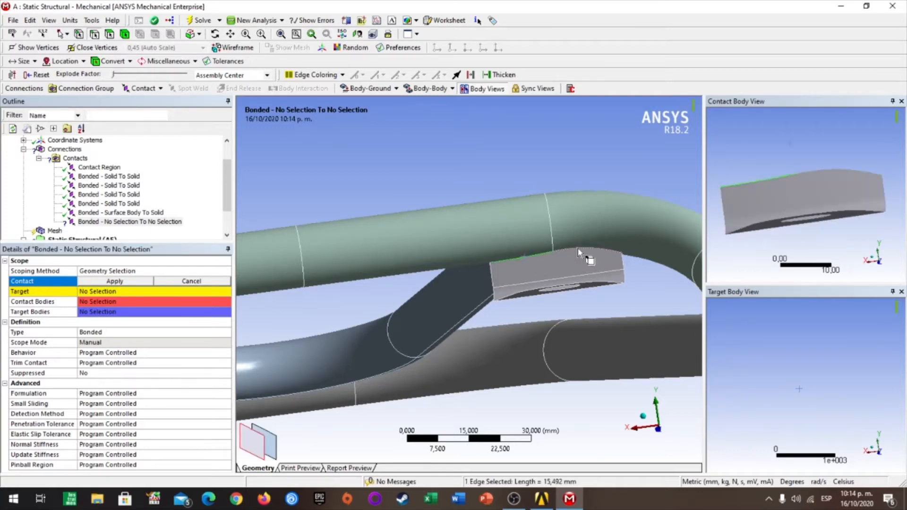
{"action": "left_click", "coordinate": [577, 248], "text": "ctrl"}
{"action": "left_click", "coordinate": [117, 283]}
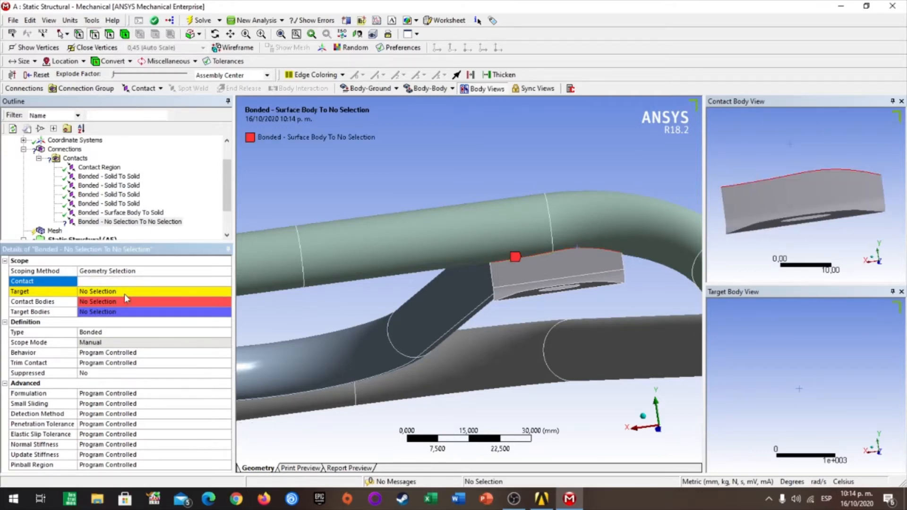
Step: Scope the grey bracket contact's target to the straight and bent tube faces that meet above the bracket
{"action": "left_click", "coordinate": [113, 291]}
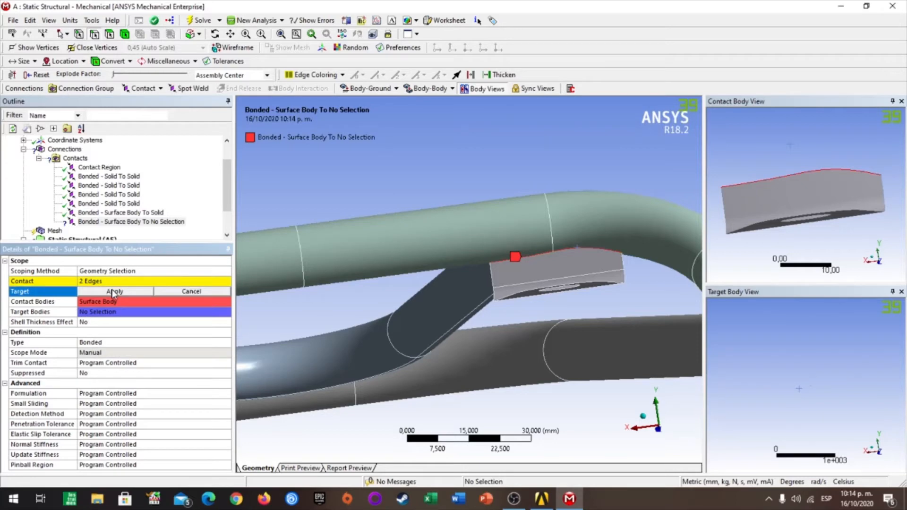
{"action": "left_click", "coordinate": [108, 38]}
{"action": "left_click", "coordinate": [482, 232]}
{"action": "left_click", "coordinate": [601, 238], "text": "ctrl"}
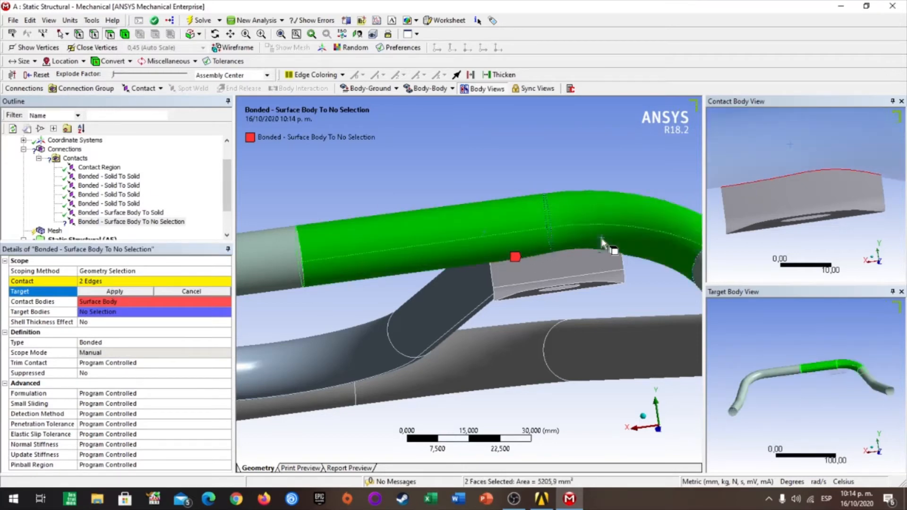
{"action": "left_click", "coordinate": [126, 294]}
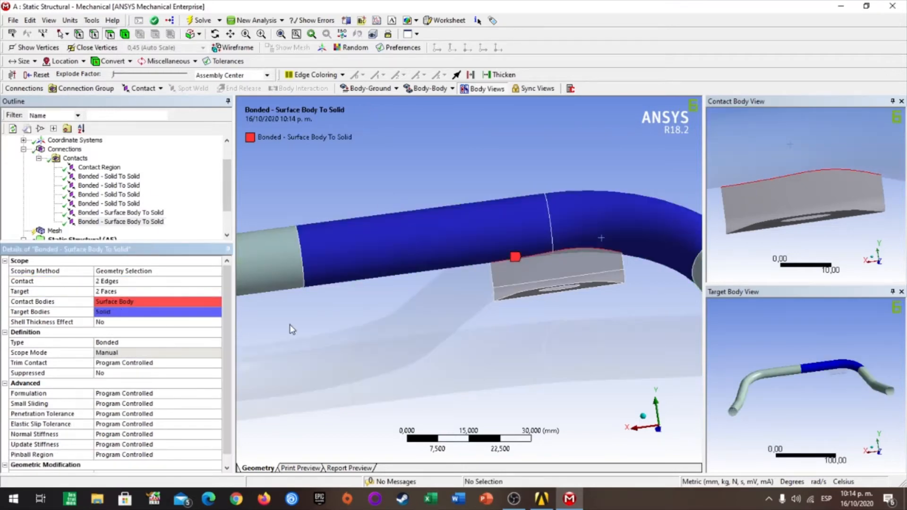
Step: Collapse the Contacts group in the model tree with the whole rack in view
{"action": "scroll", "coordinate": [529, 319], "scroll_direction": "down", "scroll_amount": 3}
{"action": "scroll", "coordinate": [532, 321], "scroll_direction": "down", "scroll_amount": 2}
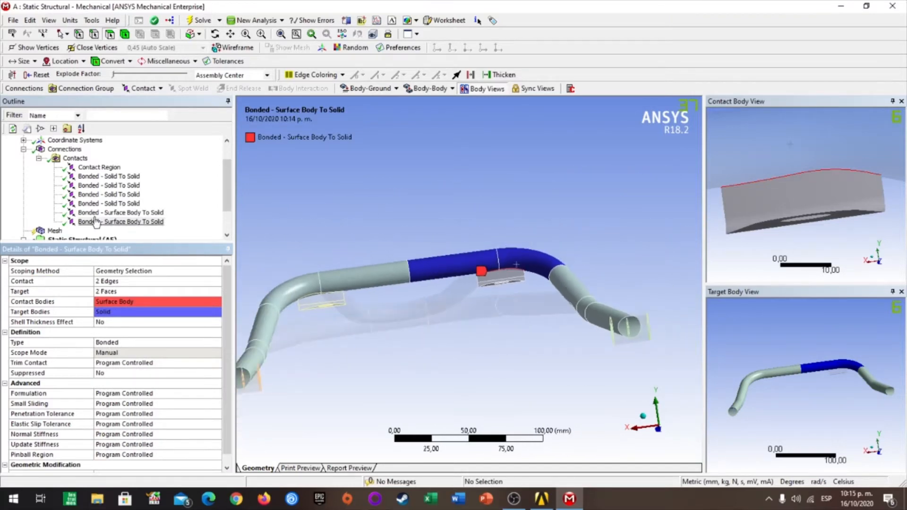
{"action": "left_click", "coordinate": [39, 159]}
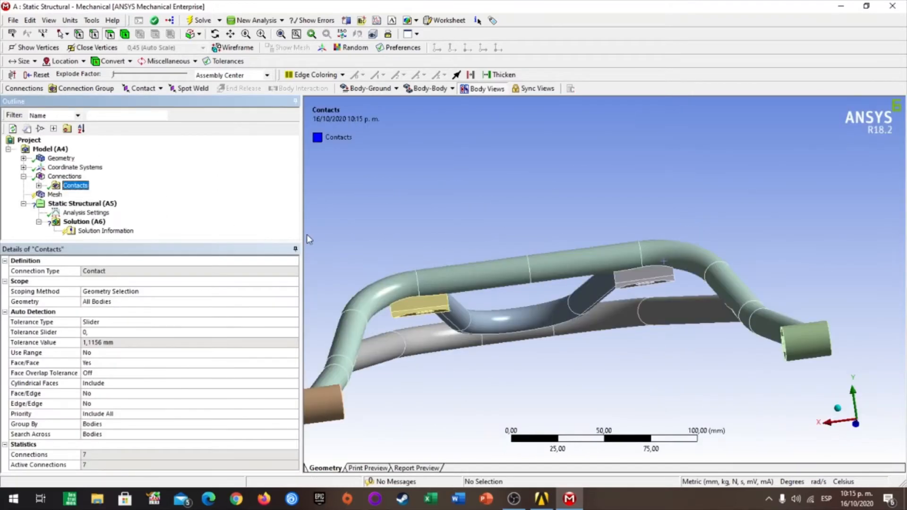
Step: Examine the narrow chamfer faces around the bore and outer rim of the tan bushing at the tube end
{"action": "scroll", "coordinate": [492, 337], "scroll_direction": "down", "scroll_amount": 2}
{"action": "middle_click_drag", "start_coordinate": [520, 353], "coordinate": [496, 368]}
{"action": "right_click_drag", "start_coordinate": [531, 302], "coordinate": [626, 388]}
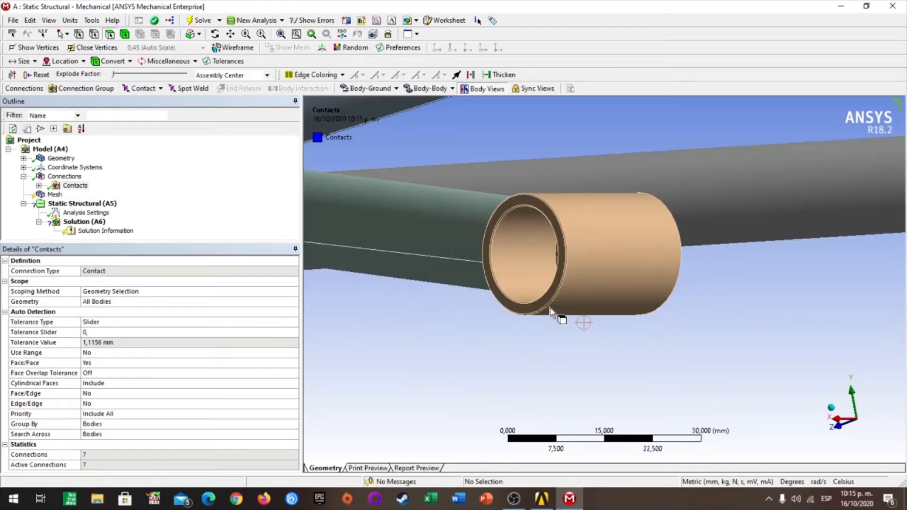
{"action": "right_click_drag", "start_coordinate": [441, 201], "coordinate": [608, 312]}
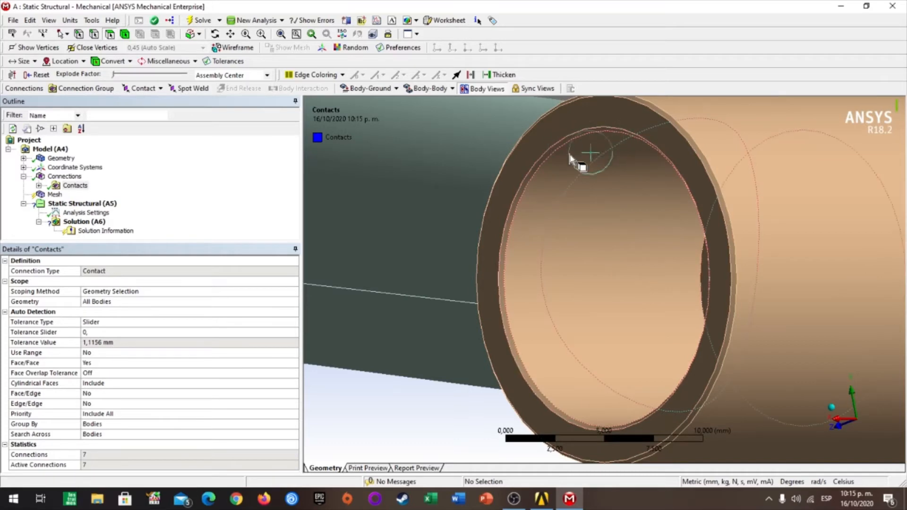
{"action": "scroll", "coordinate": [575, 341], "scroll_direction": "up", "scroll_amount": 2}
{"action": "scroll", "coordinate": [581, 336], "scroll_direction": "down", "scroll_amount": 6}
{"action": "scroll", "coordinate": [568, 285], "scroll_direction": "up", "scroll_amount": 1}
{"action": "scroll", "coordinate": [568, 285], "scroll_direction": "down", "scroll_amount": 2}
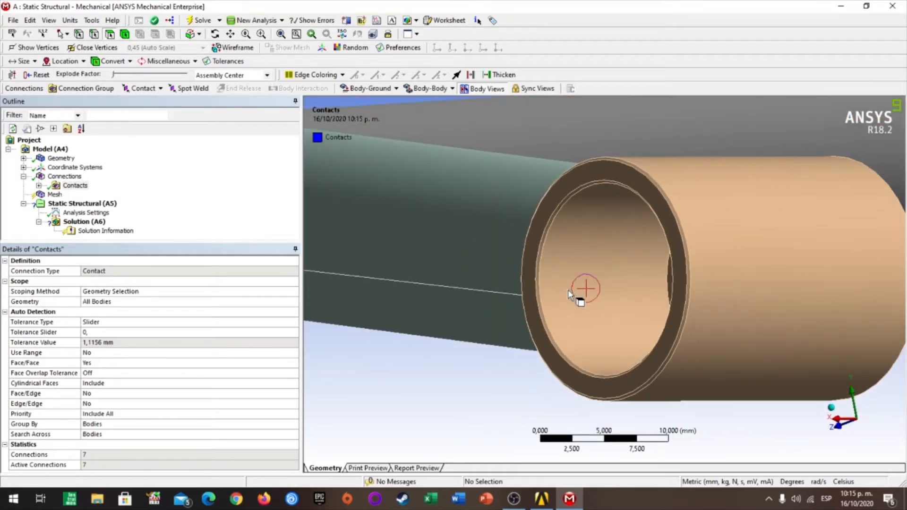
{"action": "middle_click_drag", "start_coordinate": [568, 289], "coordinate": [602, 305]}
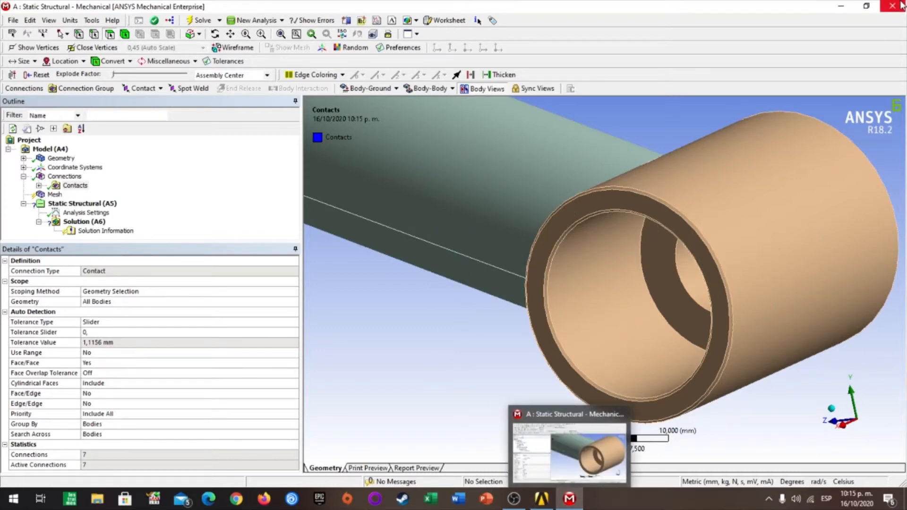
Step: Switch to Workbench, open the Static Structural geometry in DesignModeler and start a Face Delete feature
{"action": "left_click", "coordinate": [542, 499]}
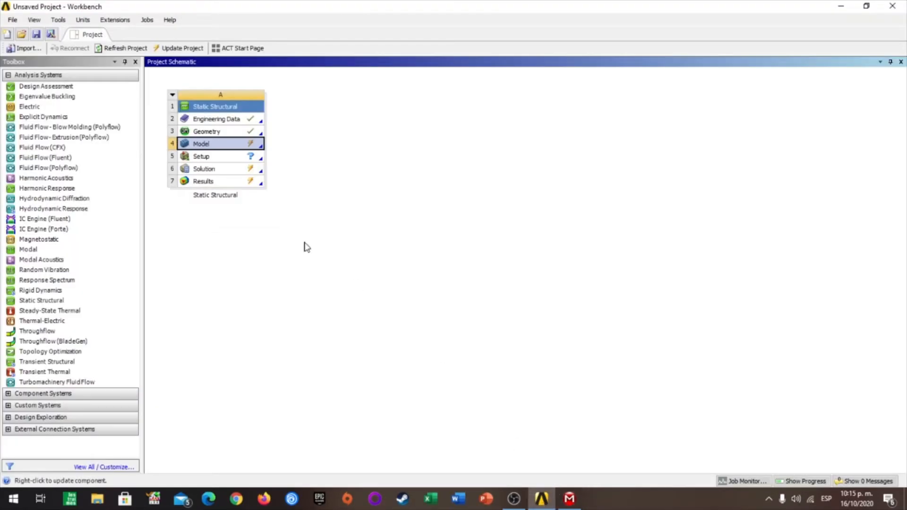
{"action": "left_click", "coordinate": [228, 133]}
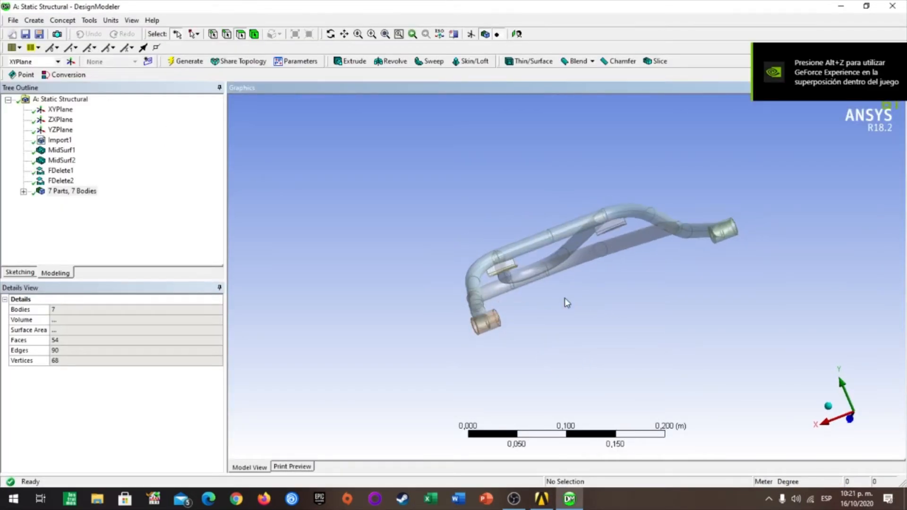
{"action": "left_click", "coordinate": [34, 20]}
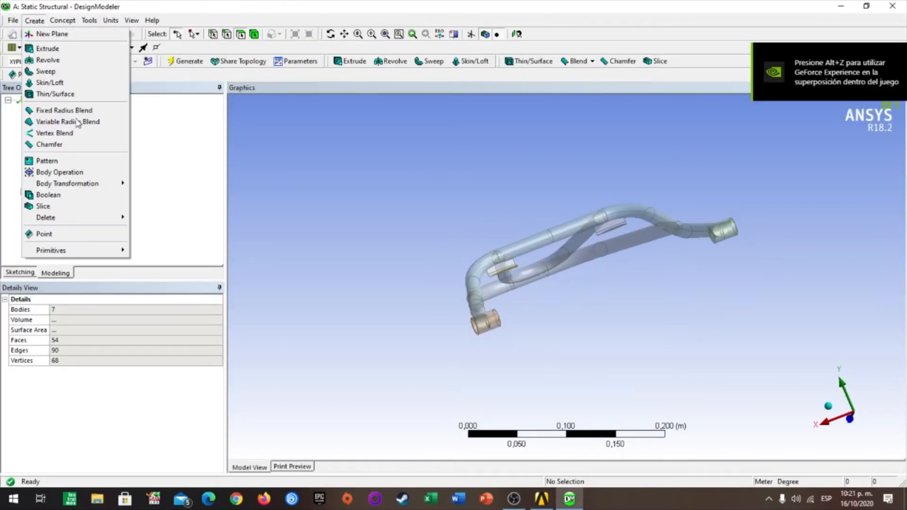
{"action": "mouse_move", "coordinate": [126, 219]}
{"action": "left_click", "coordinate": [158, 229]}
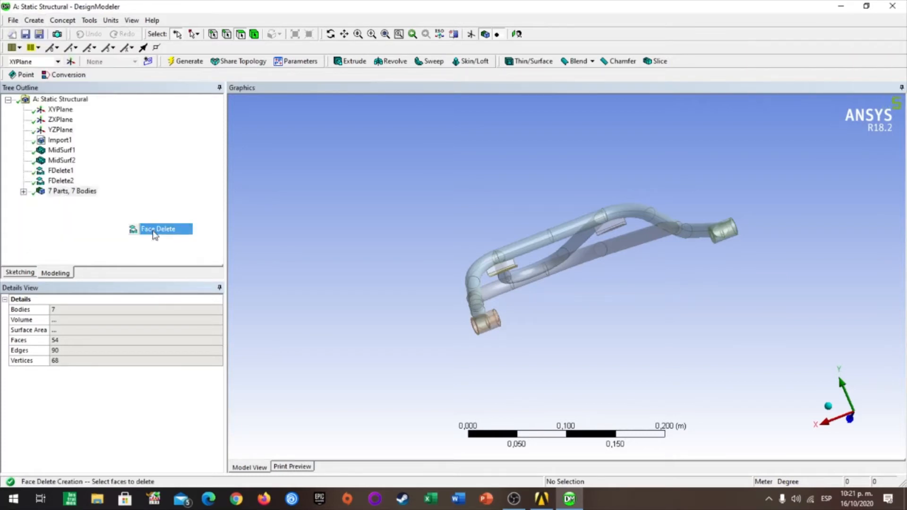
Step: Select the outer and inner chamfer faces at the wide-bore end of the tan bushing for deletion
{"action": "middle_click_drag", "start_coordinate": [492, 265], "coordinate": [521, 245]}
{"action": "right_click_drag", "start_coordinate": [521, 245], "coordinate": [638, 349]}
{"action": "right_click_drag", "start_coordinate": [409, 168], "coordinate": [532, 293]}
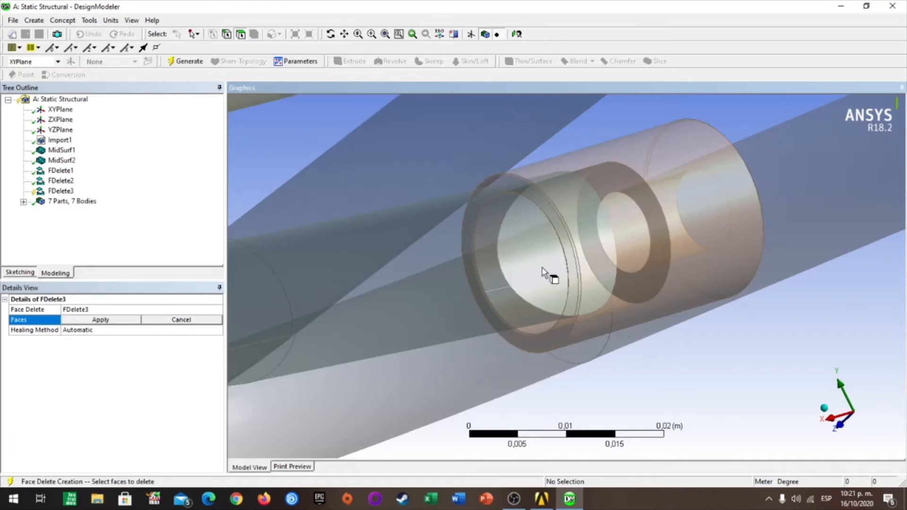
{"action": "left_click", "coordinate": [562, 222]}
{"action": "scroll", "coordinate": [553, 253], "scroll_direction": "up", "scroll_amount": 5}
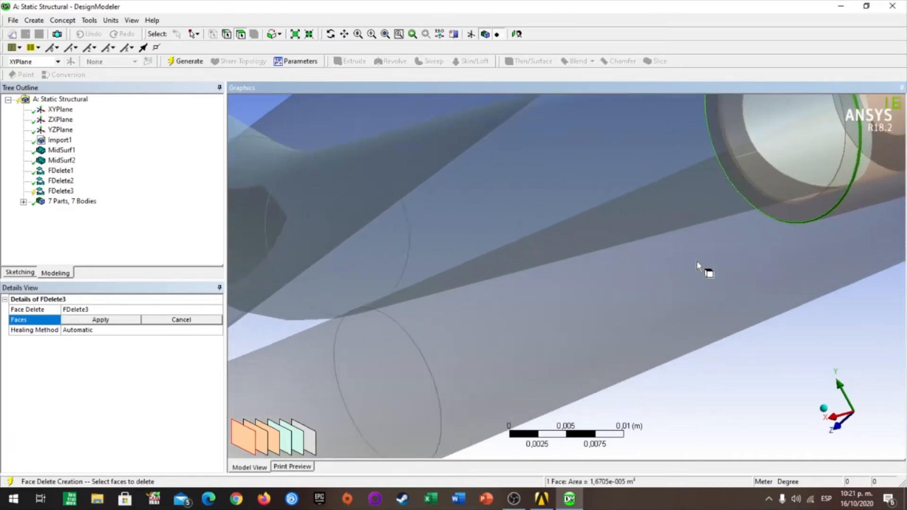
{"action": "scroll", "coordinate": [727, 220], "scroll_direction": "down", "scroll_amount": 2}
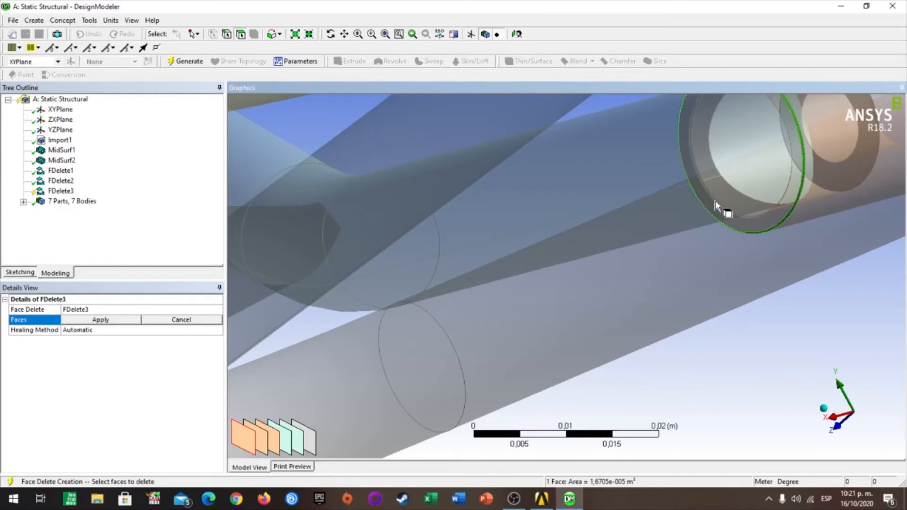
{"action": "left_click", "coordinate": [715, 207], "text": "ctrl"}
{"action": "scroll", "coordinate": [820, 248], "scroll_direction": "down", "scroll_amount": 3}
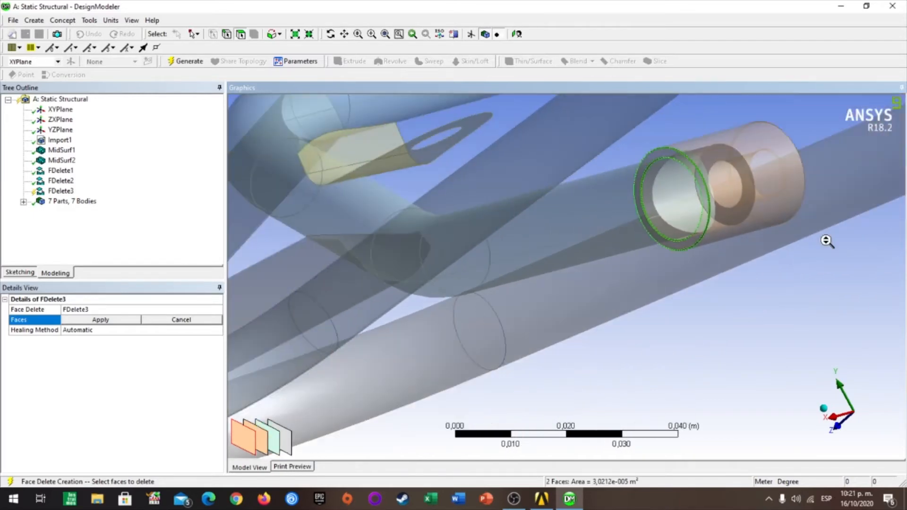
Step: Add the outer and inner chamfer faces at the tan bushing's small-bore end and generate the Face Delete
{"action": "middle_click_drag", "start_coordinate": [778, 249], "coordinate": [279, 305]}
{"action": "scroll", "coordinate": [279, 306], "scroll_direction": "up", "scroll_amount": 2}
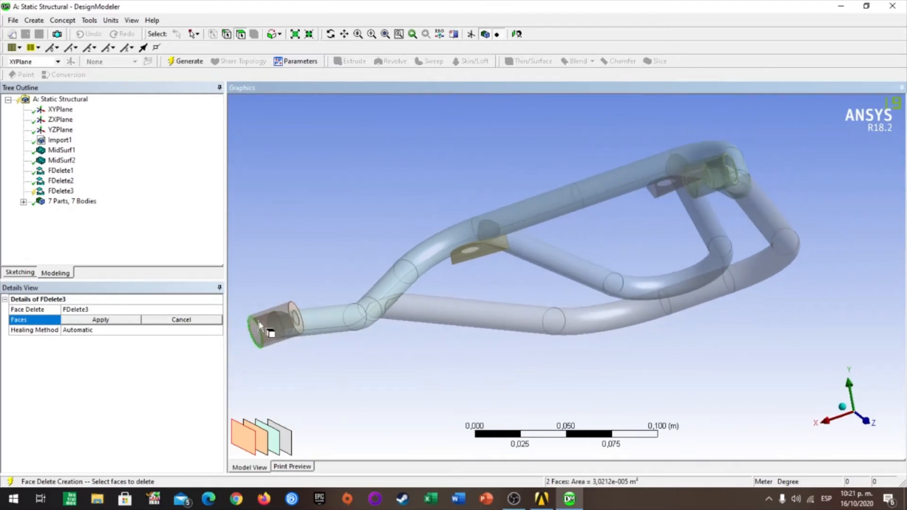
{"action": "scroll", "coordinate": [302, 338], "scroll_direction": "up", "scroll_amount": 5}
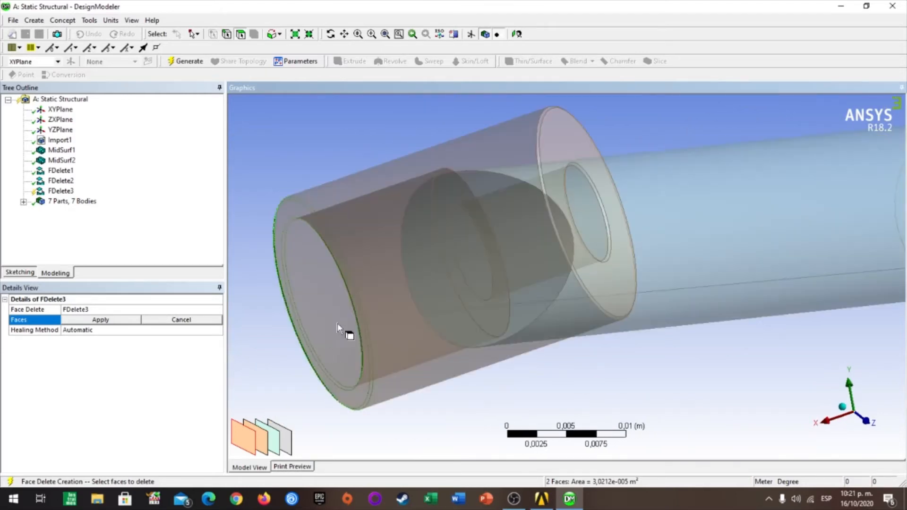
{"action": "left_click", "coordinate": [571, 254], "text": "ctrl"}
{"action": "left_click", "coordinate": [604, 217], "text": "ctrl"}
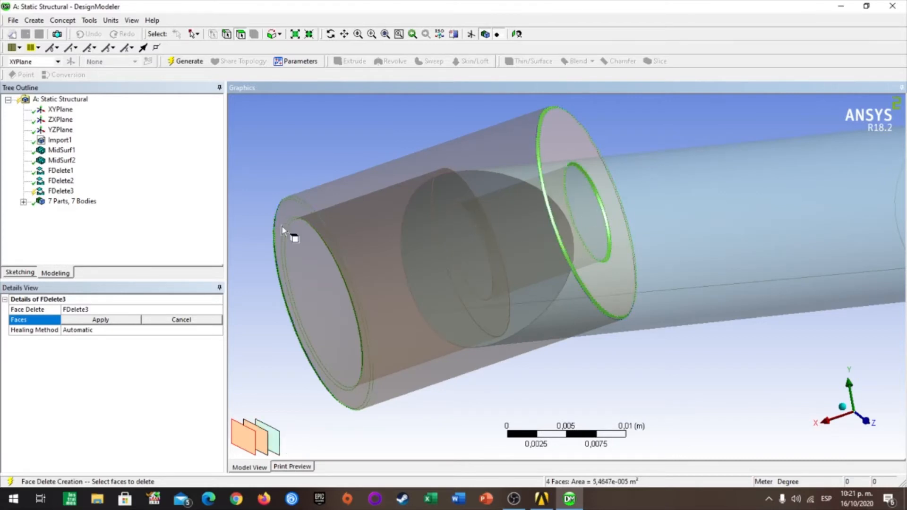
{"action": "left_click", "coordinate": [100, 320]}
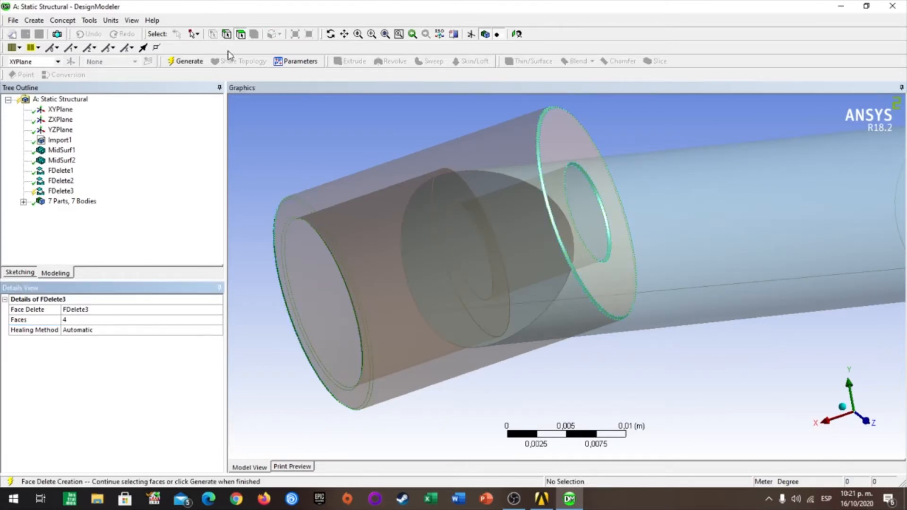
{"action": "left_click", "coordinate": [185, 61]}
Step: Start another Face Delete and select the outer and inner chamfer faces at the green bushing's small-bore end
{"action": "scroll", "coordinate": [630, 338], "scroll_direction": "down", "scroll_amount": 3}
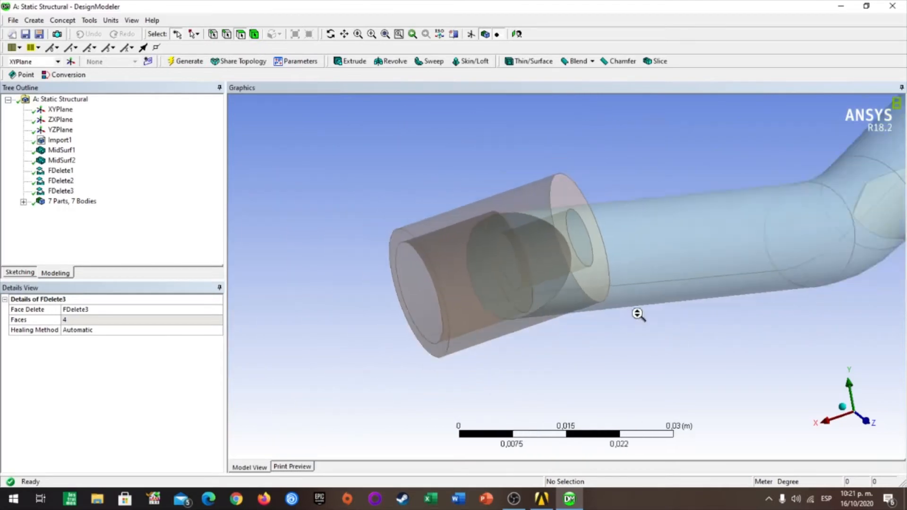
{"action": "scroll", "coordinate": [637, 314], "scroll_direction": "down", "scroll_amount": 2}
{"action": "scroll", "coordinate": [802, 313], "scroll_direction": "down", "scroll_amount": 1}
{"action": "left_click", "coordinate": [845, 404]}
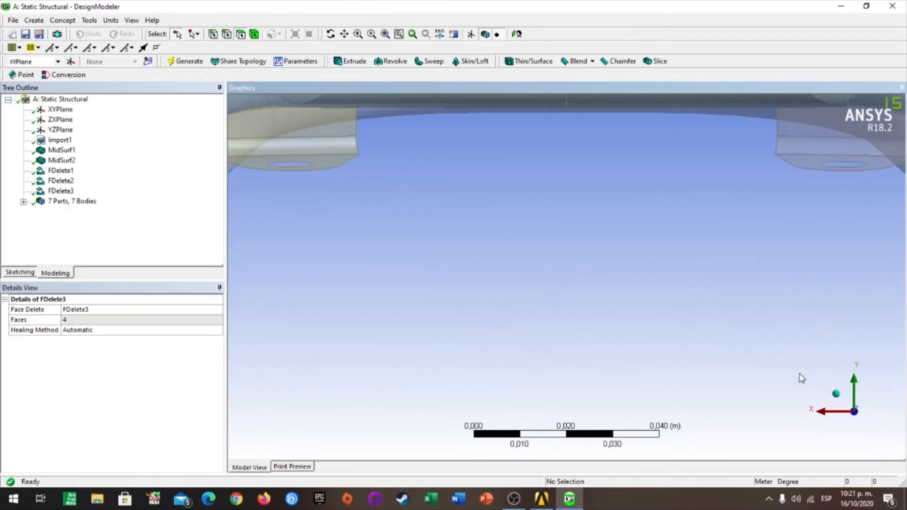
{"action": "scroll", "coordinate": [778, 303], "scroll_direction": "down", "scroll_amount": 3}
{"action": "middle_click_drag", "start_coordinate": [859, 310], "coordinate": [765, 292]}
{"action": "right_click_drag", "start_coordinate": [770, 307], "coordinate": [870, 421]}
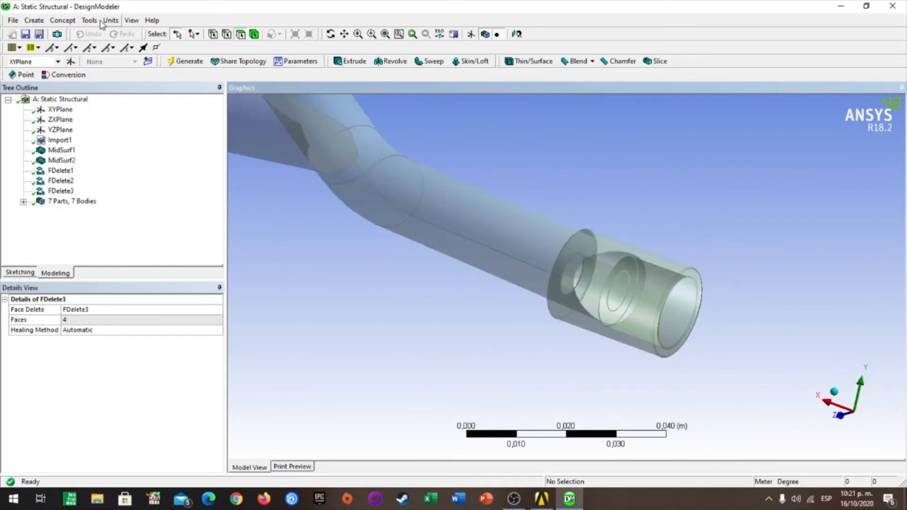
{"action": "left_click", "coordinate": [34, 20]}
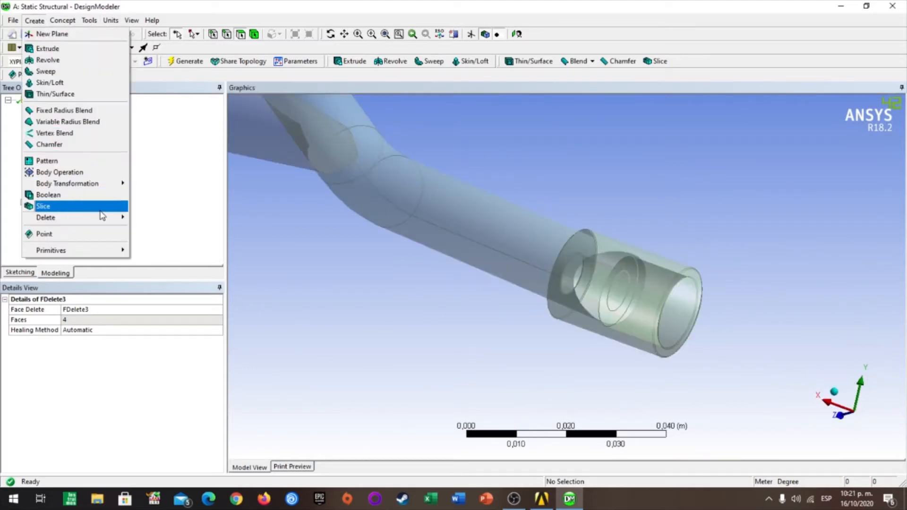
{"action": "mouse_move", "coordinate": [105, 217]}
{"action": "left_click", "coordinate": [165, 229]}
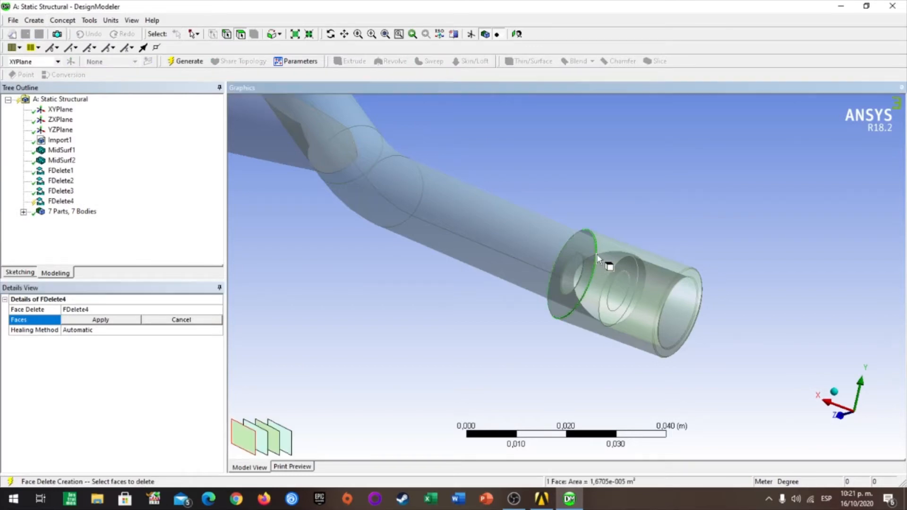
{"action": "left_click", "coordinate": [583, 269]}
{"action": "left_click", "coordinate": [574, 257], "text": "ctrl"}
{"action": "left_click", "coordinate": [571, 261], "text": "ctrl"}
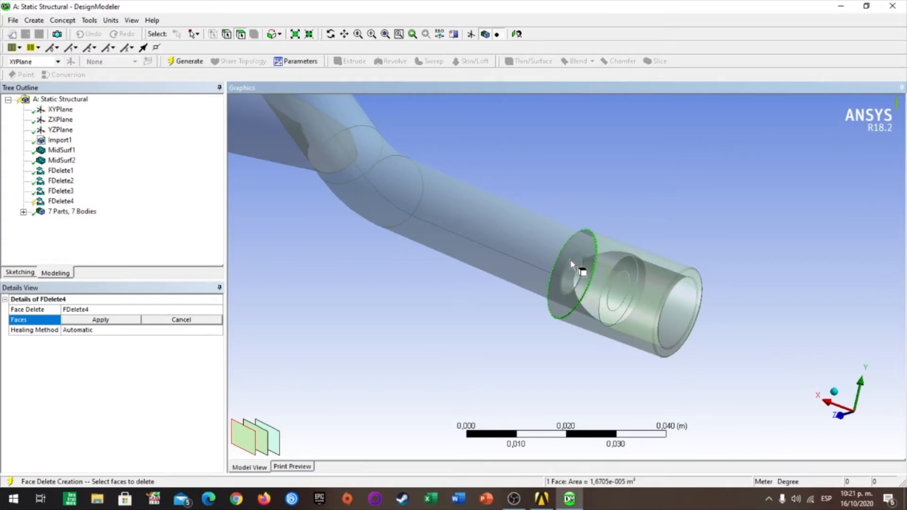
{"action": "left_click", "coordinate": [568, 262], "text": "ctrl"}
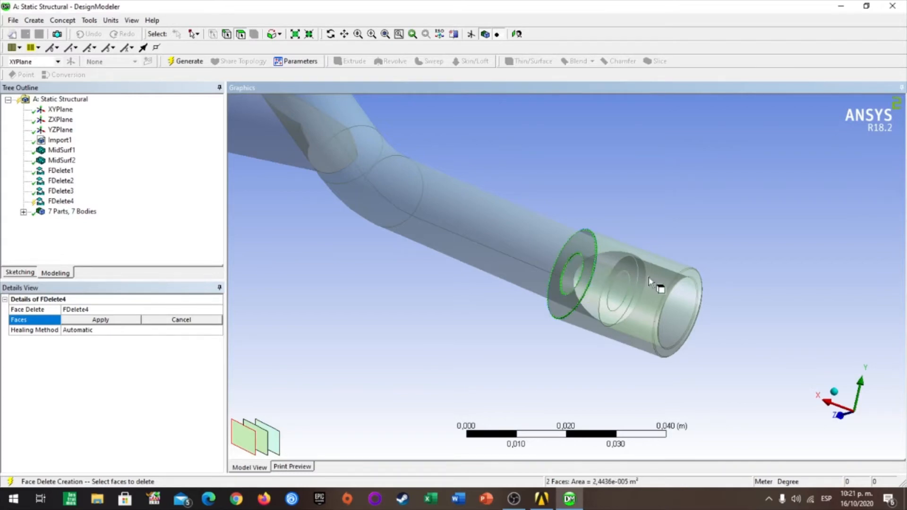
Step: Add the outer and inner chamfer faces at the green bushing's wide-bore end and generate the Face Delete
{"action": "middle_click_drag", "start_coordinate": [744, 303], "coordinate": [551, 269]}
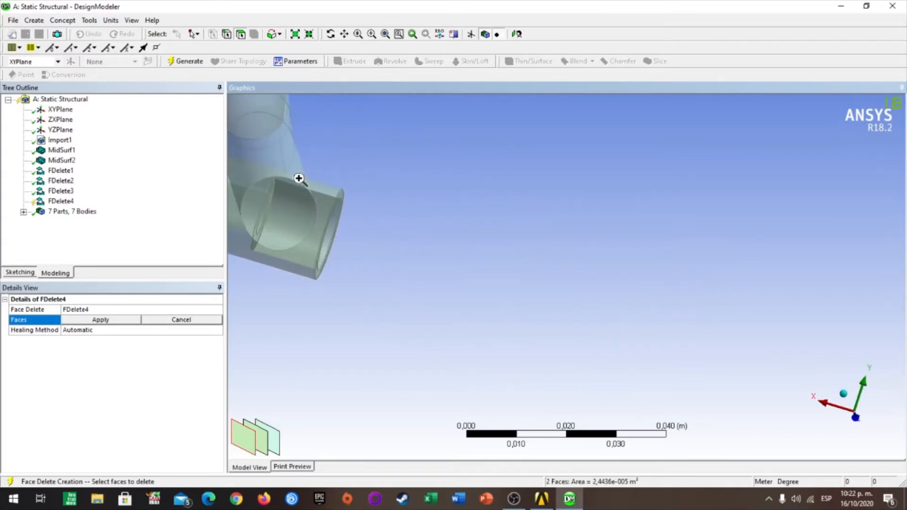
{"action": "right_click_drag", "start_coordinate": [299, 179], "coordinate": [349, 265]}
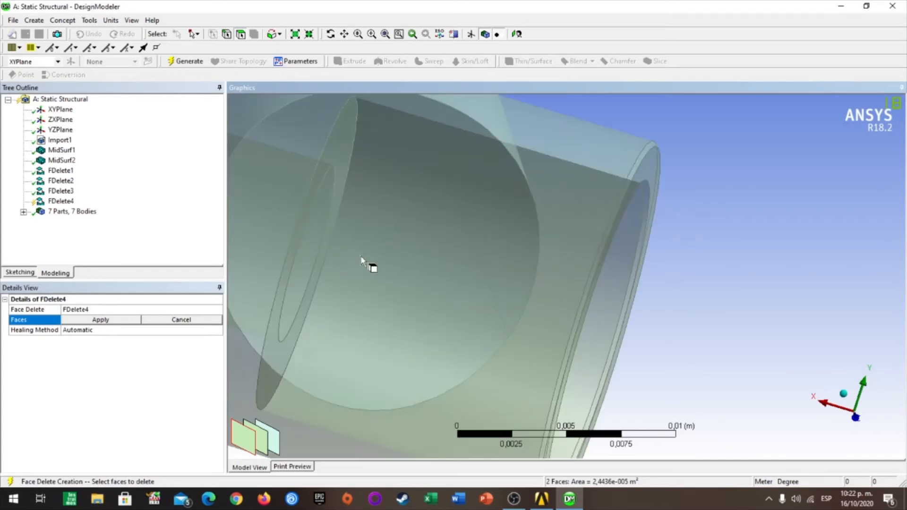
{"action": "left_click", "coordinate": [630, 180], "text": "ctrl"}
{"action": "left_click", "coordinate": [646, 201], "text": "ctrl"}
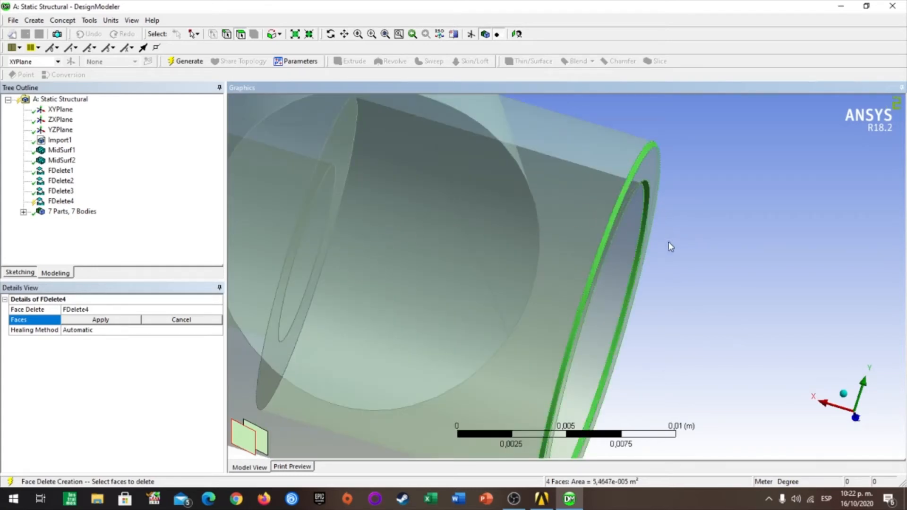
{"action": "left_click", "coordinate": [102, 321]}
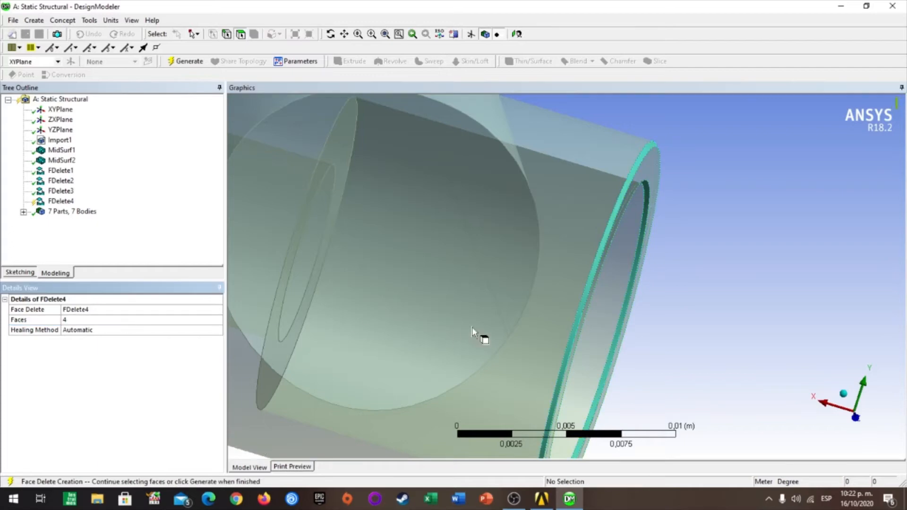
{"action": "scroll", "coordinate": [482, 335], "scroll_direction": "down", "scroll_amount": 5}
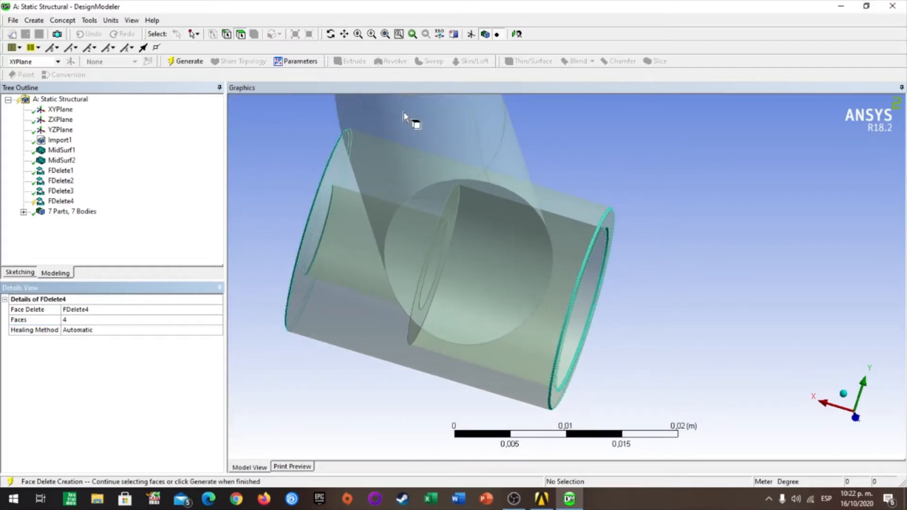
{"action": "left_click", "coordinate": [191, 64]}
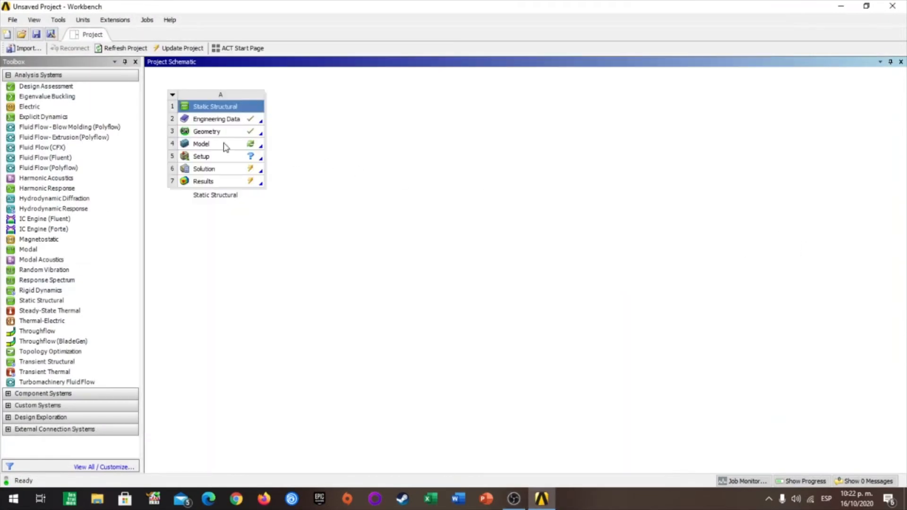
Step: Reopen the Static Structural model in Mechanical from Workbench and agree to re-read the upstream data
{"action": "left_click", "coordinate": [232, 145]}
{"action": "double_click", "coordinate": [236, 146]}
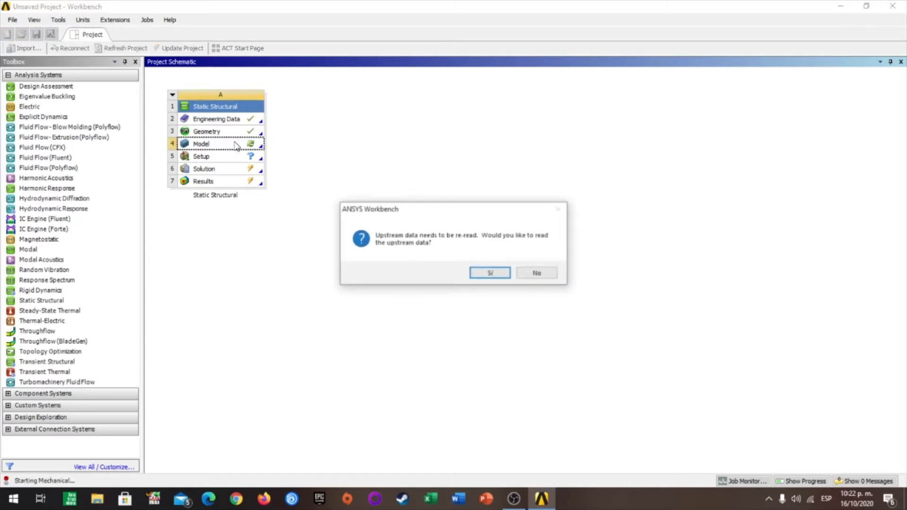
{"action": "left_click", "coordinate": [492, 272]}
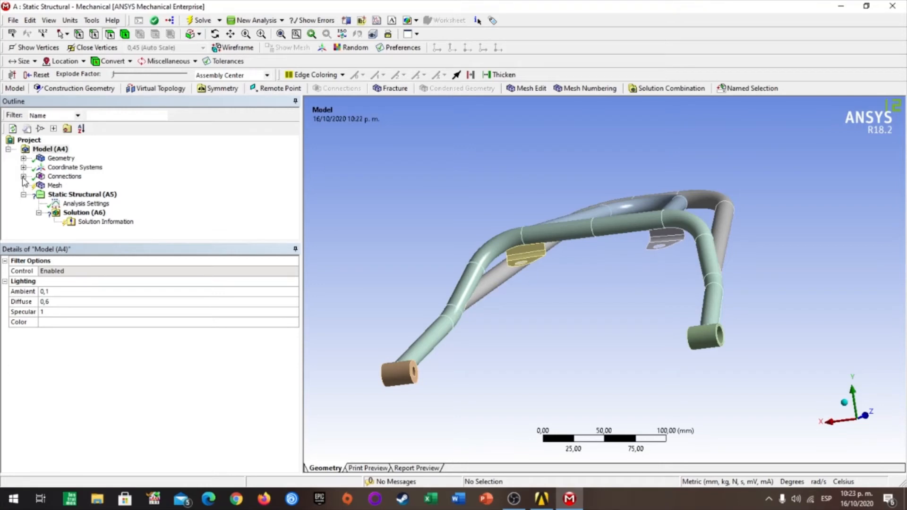
Step: Expand Connections and its Contacts group, look through the listed contacts and display the first contact region
{"action": "left_click", "coordinate": [24, 177]}
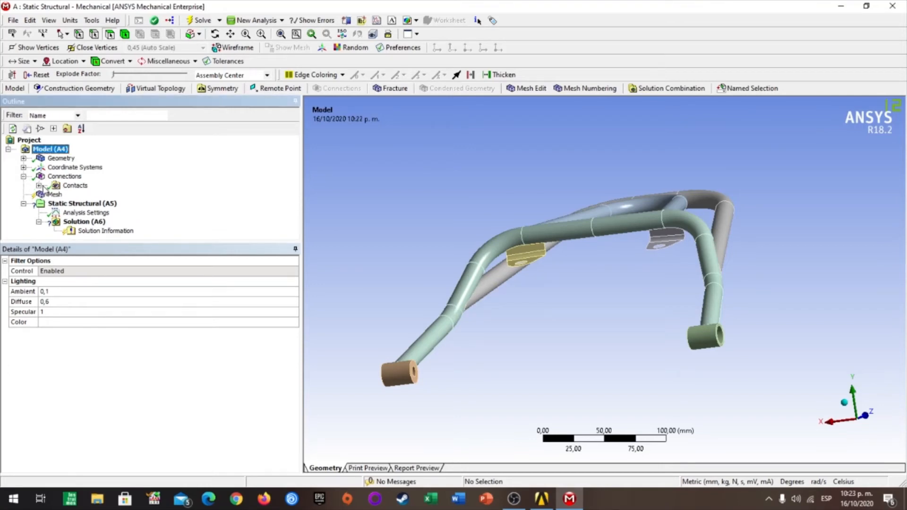
{"action": "left_click", "coordinate": [39, 185]}
{"action": "scroll", "coordinate": [133, 189], "scroll_direction": "down", "scroll_amount": 4}
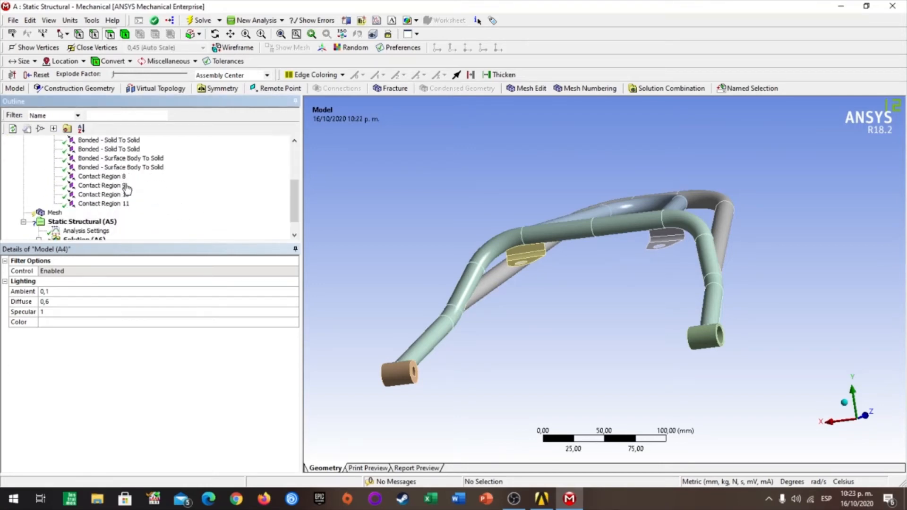
{"action": "scroll", "coordinate": [143, 195], "scroll_direction": "up", "scroll_amount": 3}
{"action": "scroll", "coordinate": [211, 232], "scroll_direction": "up", "scroll_amount": 3}
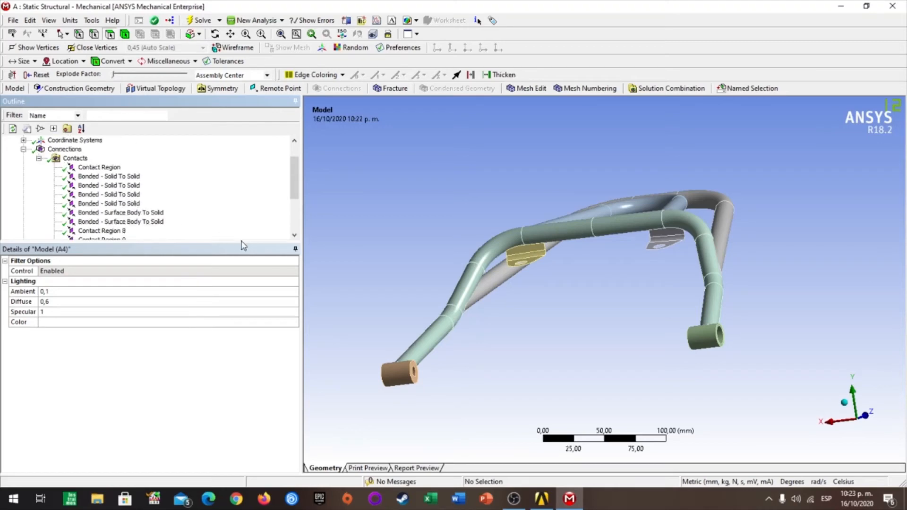
{"action": "left_click", "coordinate": [98, 168]}
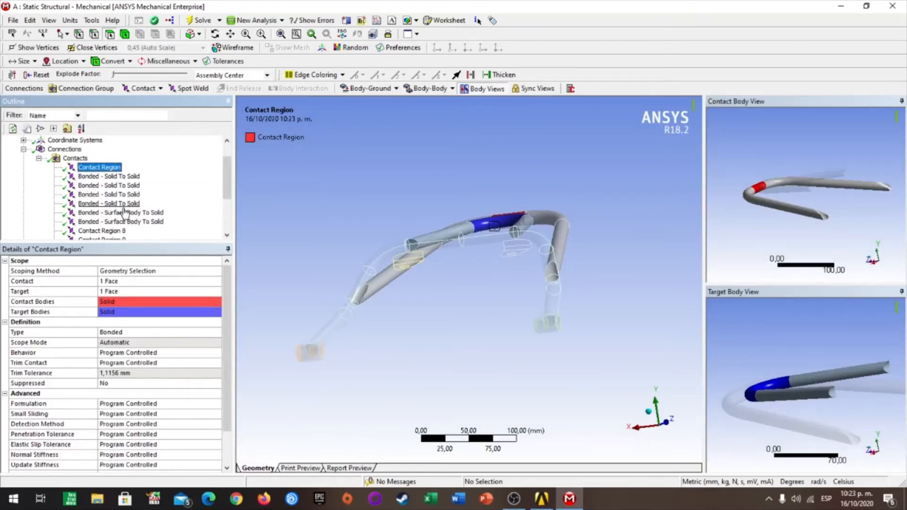
Step: Display the automatically detected Contact Regions 8, 9, 10 and 11 one by one to examine the faces they pair
{"action": "left_click", "coordinate": [118, 232]}
{"action": "scroll", "coordinate": [118, 234], "scroll_direction": "down", "scroll_amount": 3}
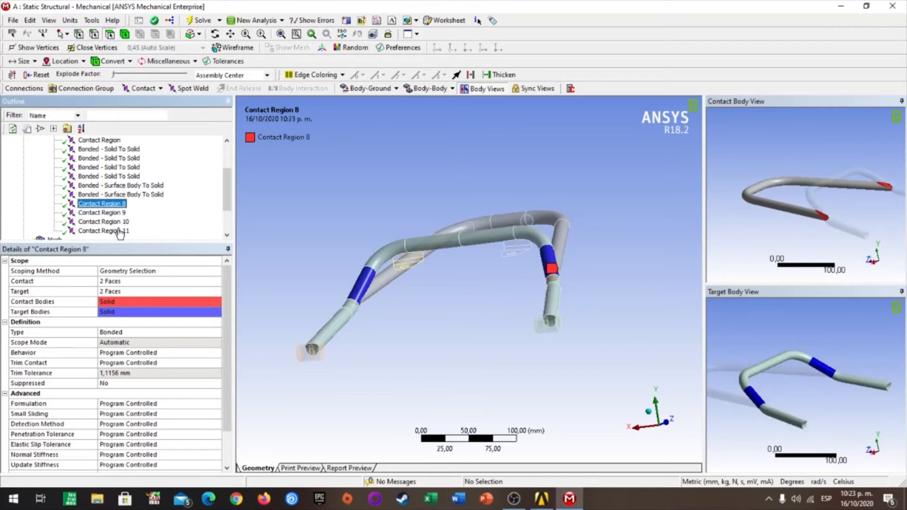
{"action": "left_click", "coordinate": [111, 213]}
{"action": "left_click", "coordinate": [114, 223]}
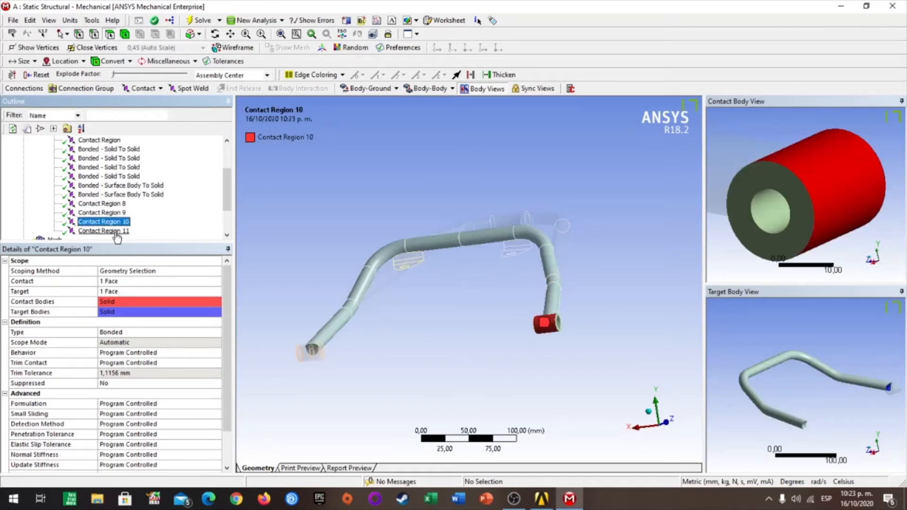
{"action": "left_click", "coordinate": [114, 231]}
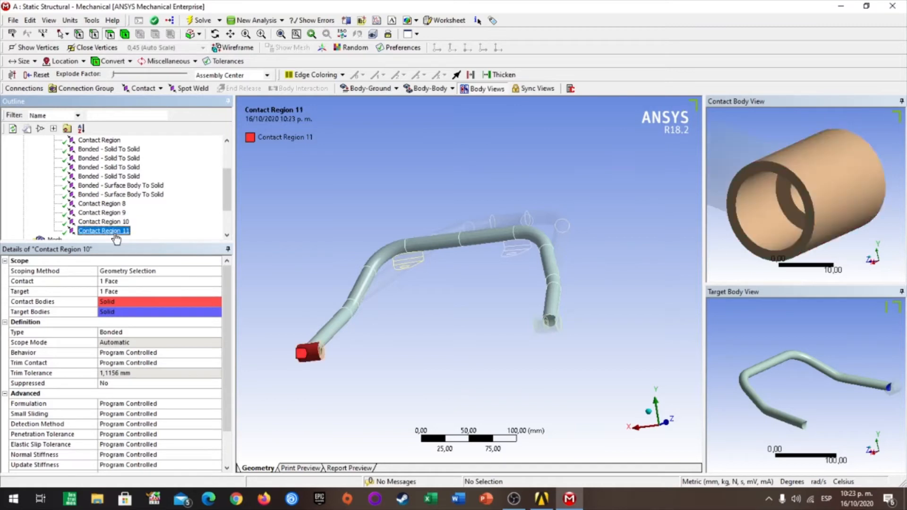
Step: Delete Contact Regions 8 through 11 from the Contacts group and confirm the deletion
{"action": "left_click", "coordinate": [108, 204]}
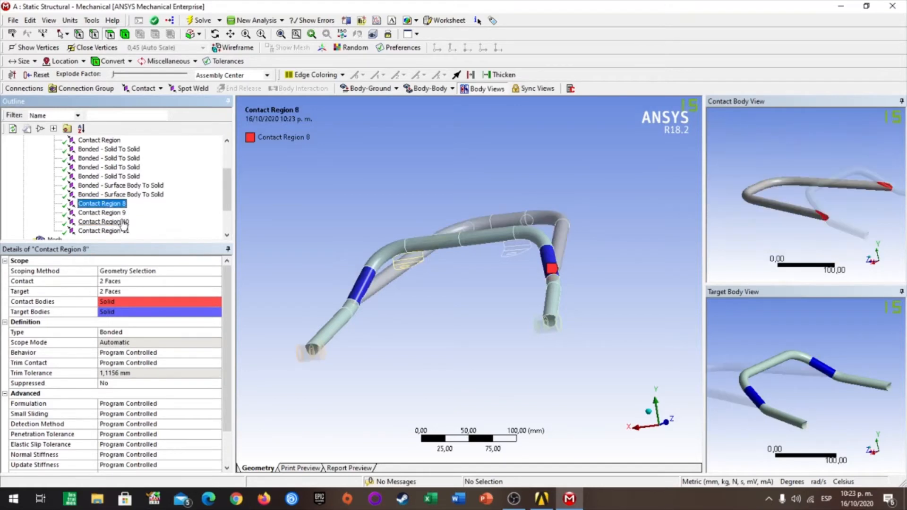
{"action": "left_click", "coordinate": [110, 213], "text": "ctrl"}
{"action": "left_click", "coordinate": [119, 231], "text": "shift"}
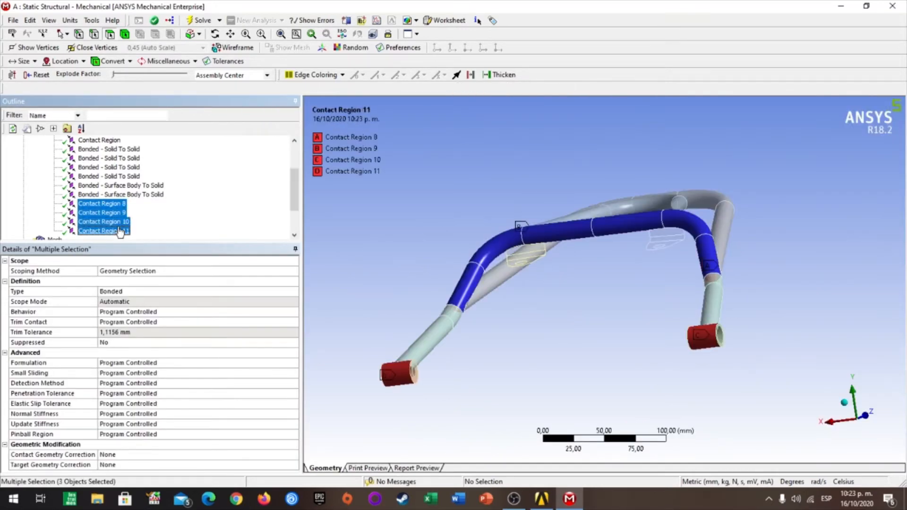
{"action": "right_click", "coordinate": [123, 228]}
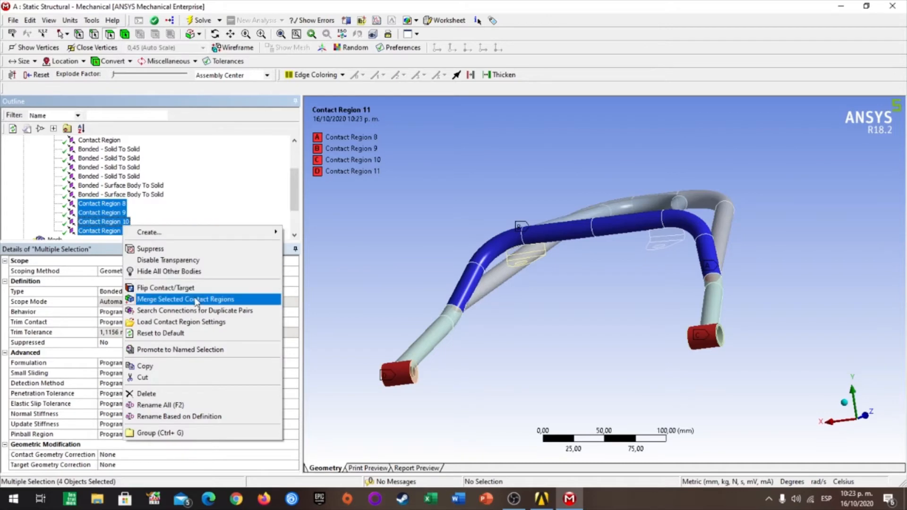
{"action": "left_click", "coordinate": [211, 394]}
{"action": "left_click", "coordinate": [466, 291]}
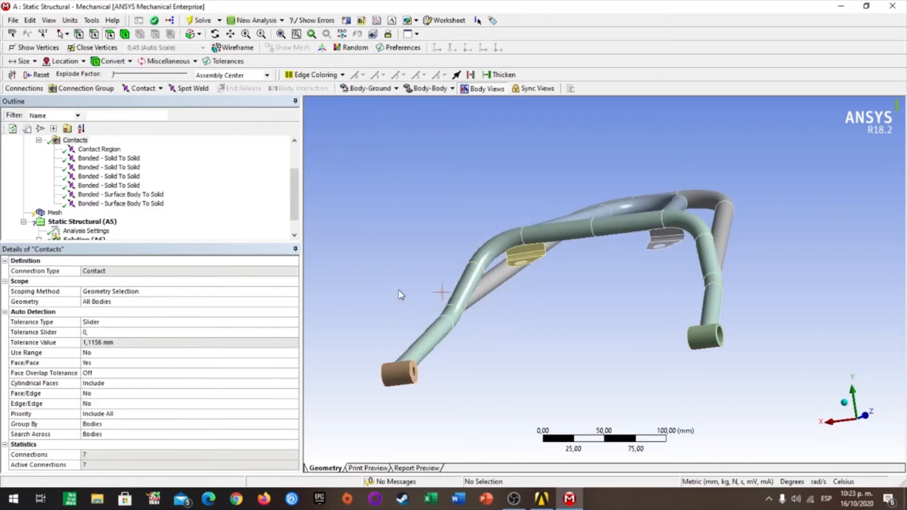
Step: Examine each remaining contact, from Contact Region through the Bonded - Solid To Solid and Bonded - Surface Body To Solid pairs
{"action": "left_click", "coordinate": [99, 159]}
{"action": "left_click", "coordinate": [109, 151]}
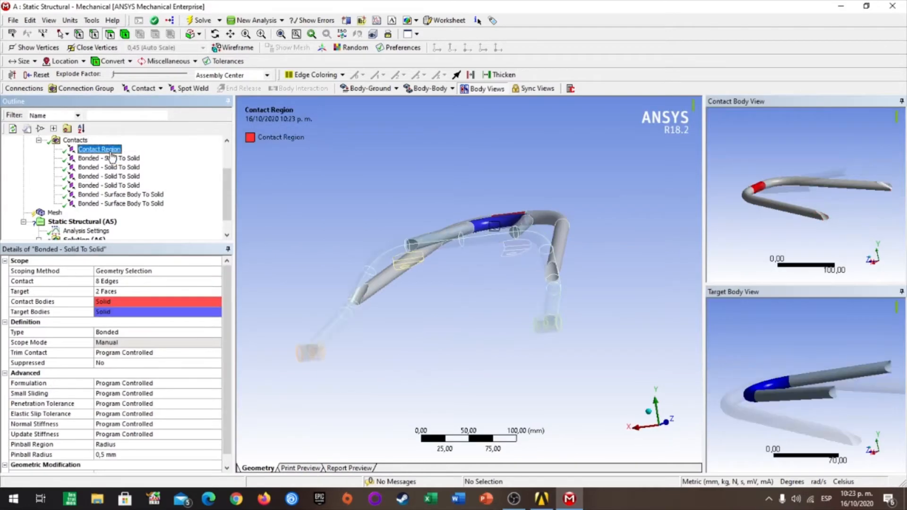
{"action": "left_click", "coordinate": [113, 159]}
{"action": "left_click", "coordinate": [121, 167]}
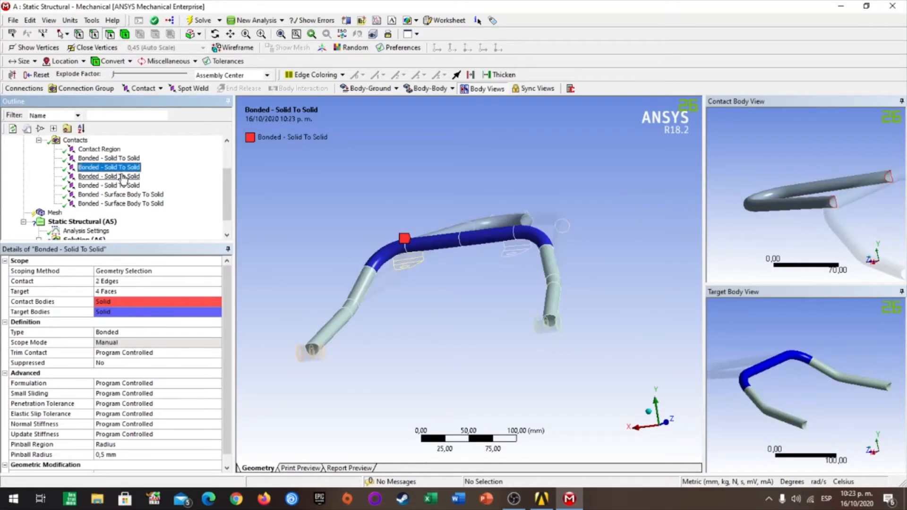
{"action": "left_click", "coordinate": [122, 177]}
{"action": "left_click", "coordinate": [127, 185]}
{"action": "left_click", "coordinate": [135, 194]}
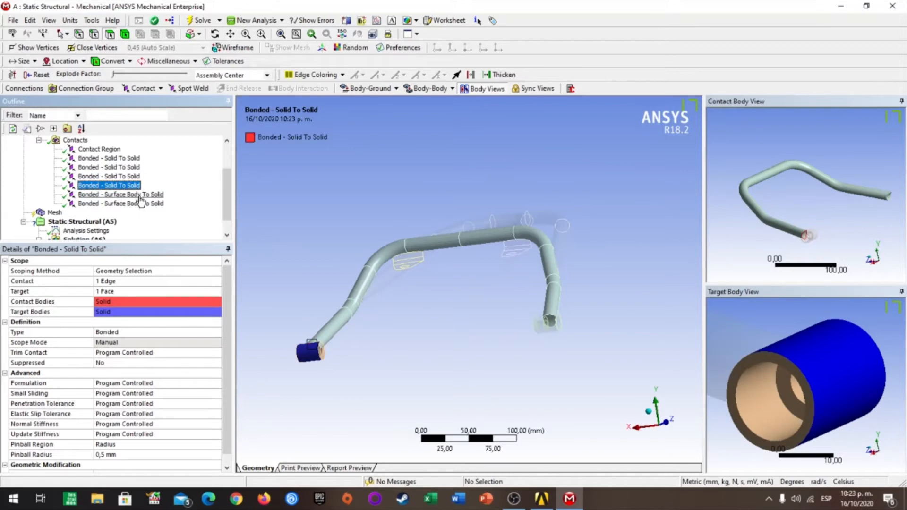
{"action": "left_click", "coordinate": [137, 204]}
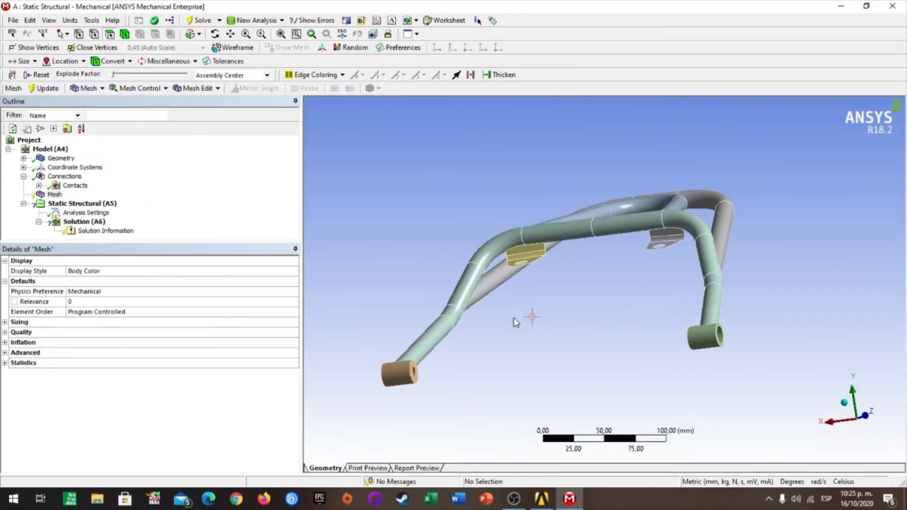
Step: Insert a Method control under Mesh and scope it to the brown and green bushing bodies
{"action": "left_click", "coordinate": [54, 195]}
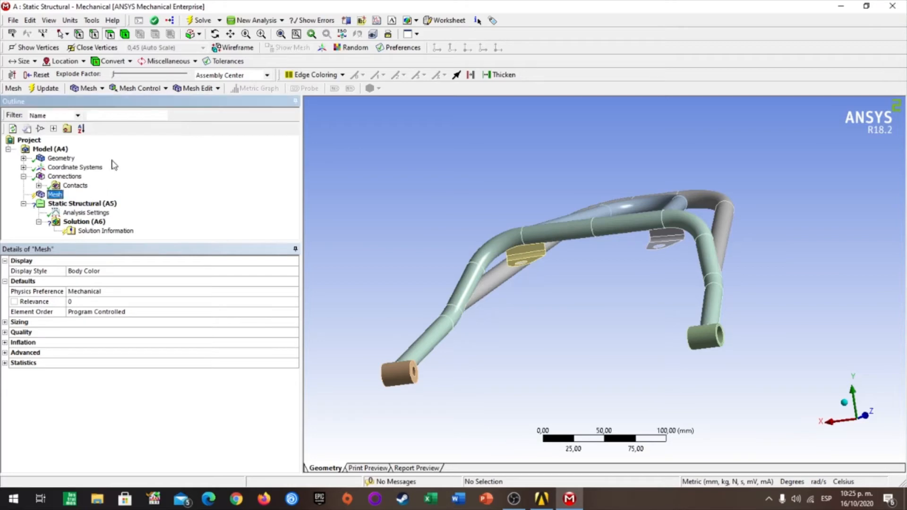
{"action": "left_click", "coordinate": [100, 89]}
{"action": "left_click", "coordinate": [142, 89]}
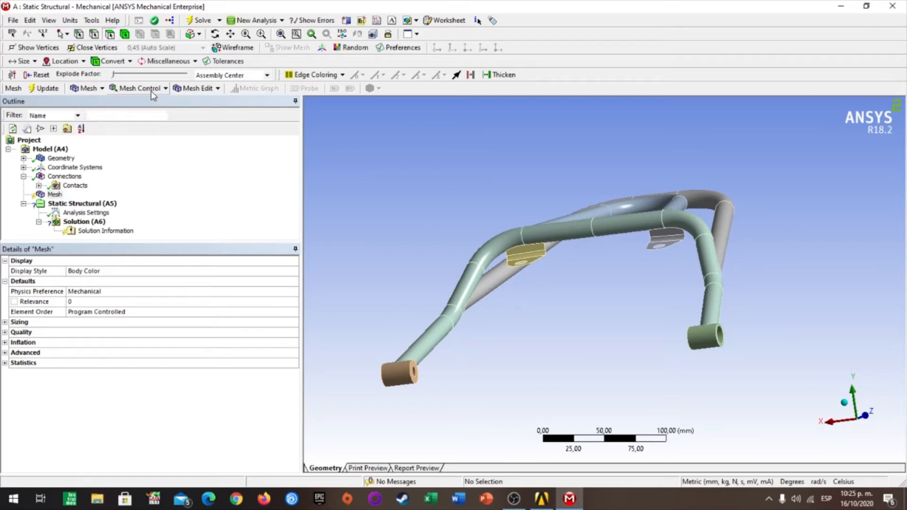
{"action": "left_click", "coordinate": [142, 89]}
{"action": "left_click", "coordinate": [125, 100]}
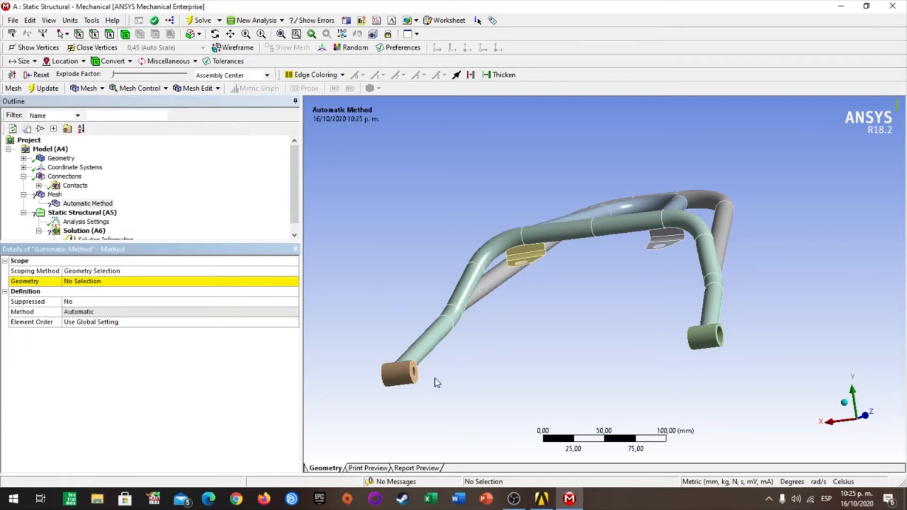
{"action": "left_click", "coordinate": [399, 372]}
{"action": "left_click", "coordinate": [716, 338], "text": "ctrl"}
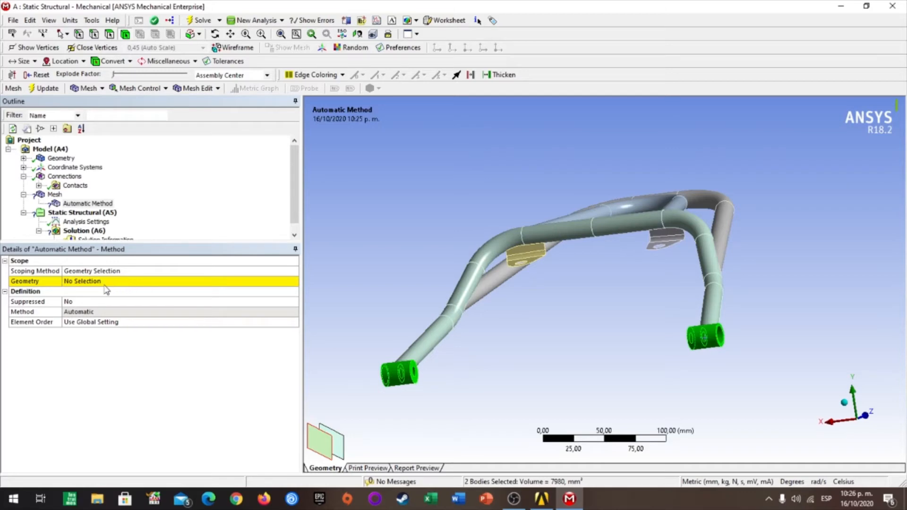
{"action": "left_click", "coordinate": [87, 282]}
{"action": "left_click", "coordinate": [125, 282]}
Step: Set the bushings' mesh method to Hex Dominant and keep its element order at Use Global Setting
{"action": "left_click", "coordinate": [163, 273]}
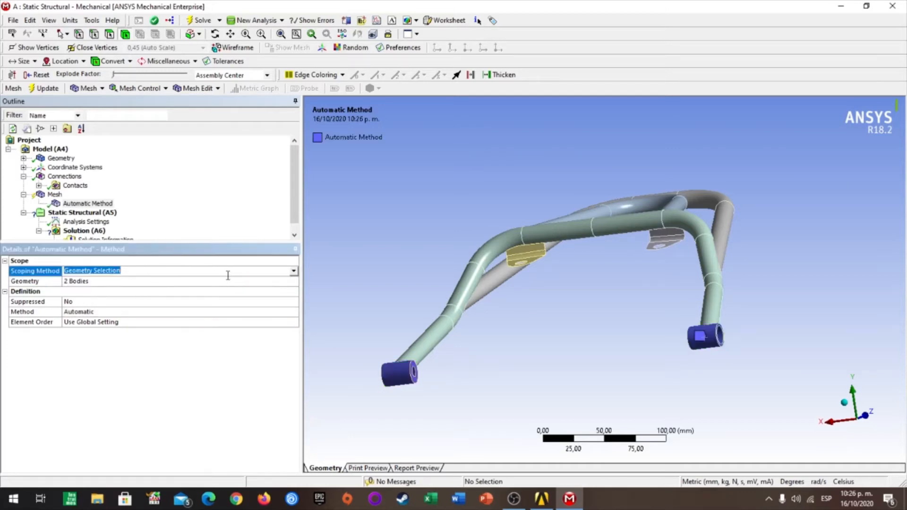
{"action": "left_click", "coordinate": [294, 272]}
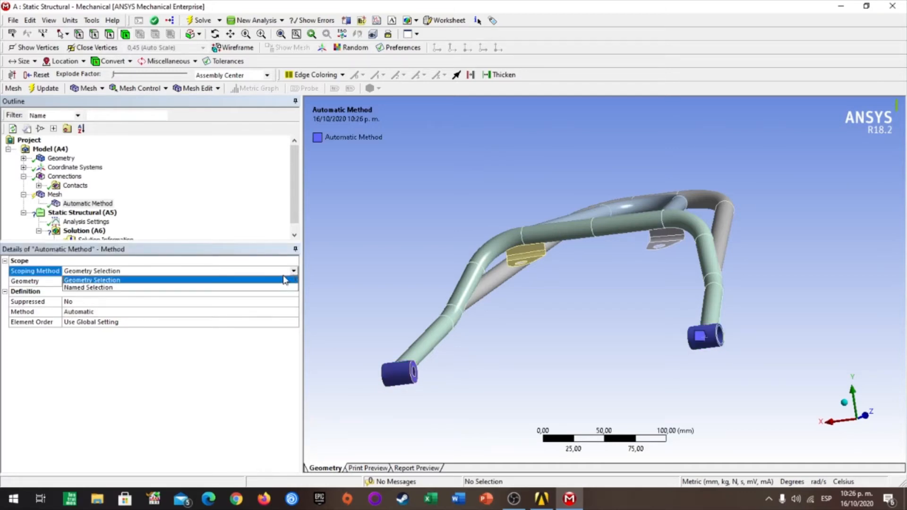
{"action": "left_click", "coordinate": [285, 279]}
{"action": "left_click", "coordinate": [137, 301]}
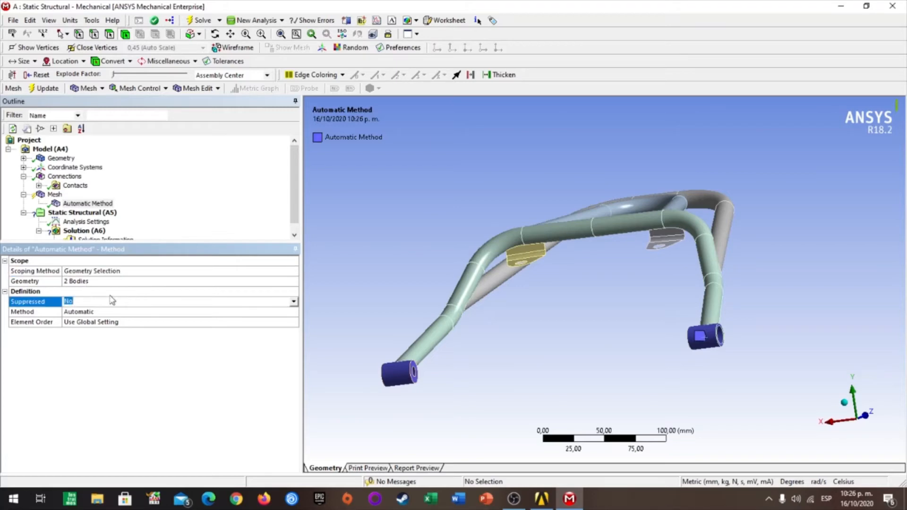
{"action": "left_click", "coordinate": [151, 313]}
{"action": "left_click", "coordinate": [294, 311]}
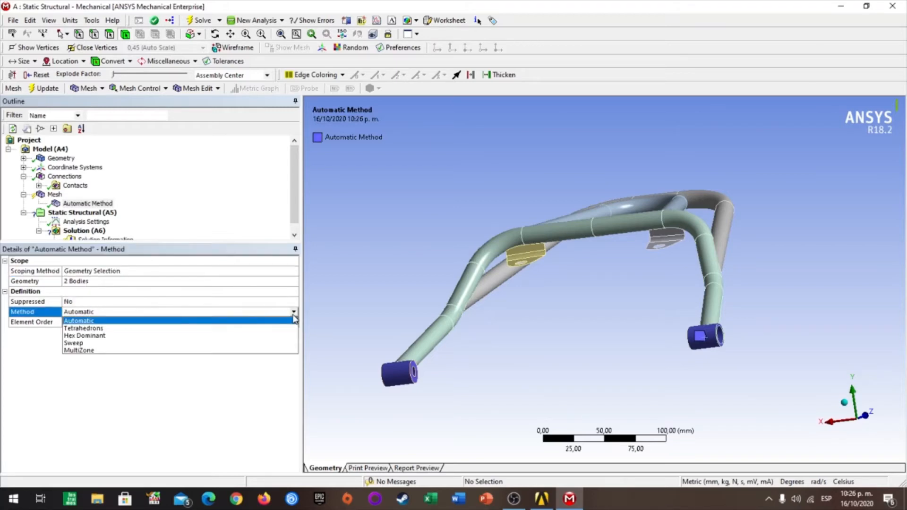
{"action": "left_click", "coordinate": [128, 335]}
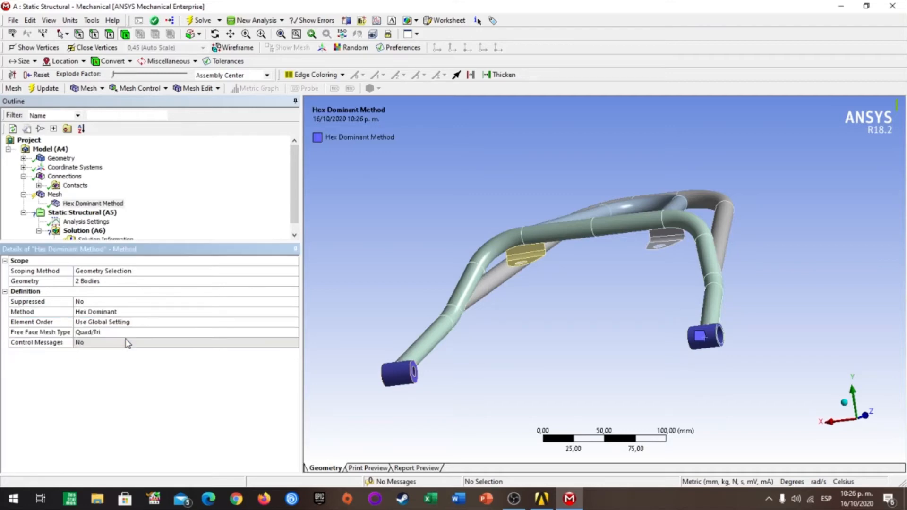
{"action": "left_click", "coordinate": [150, 323]}
{"action": "left_click", "coordinate": [293, 322]}
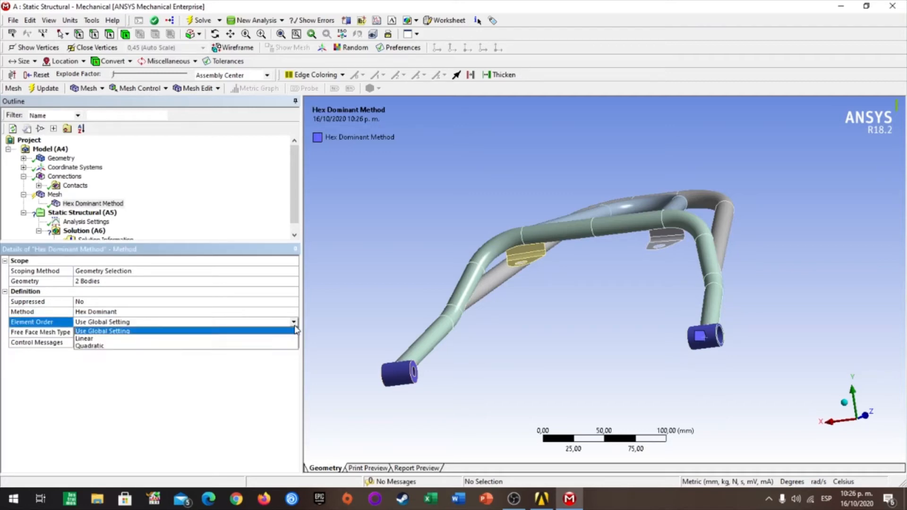
{"action": "left_click", "coordinate": [294, 327]}
{"action": "left_click", "coordinate": [294, 323]}
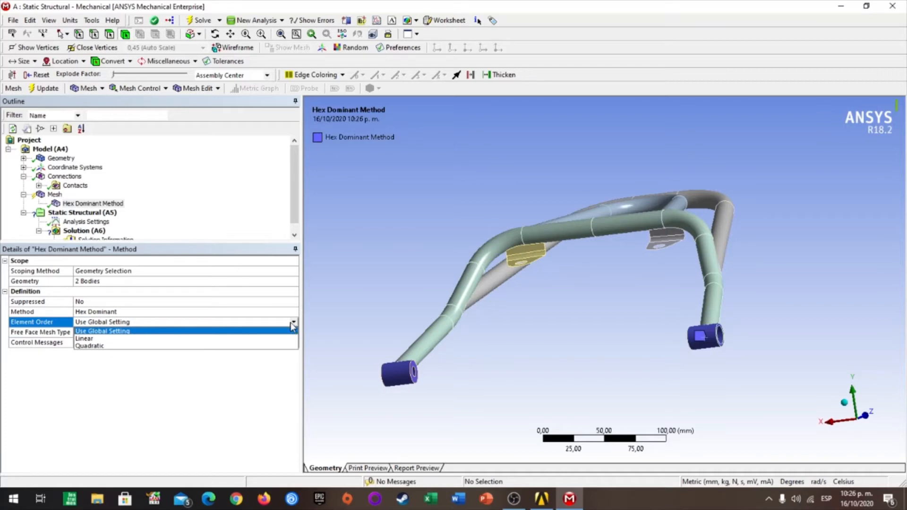
{"action": "left_click", "coordinate": [255, 332]}
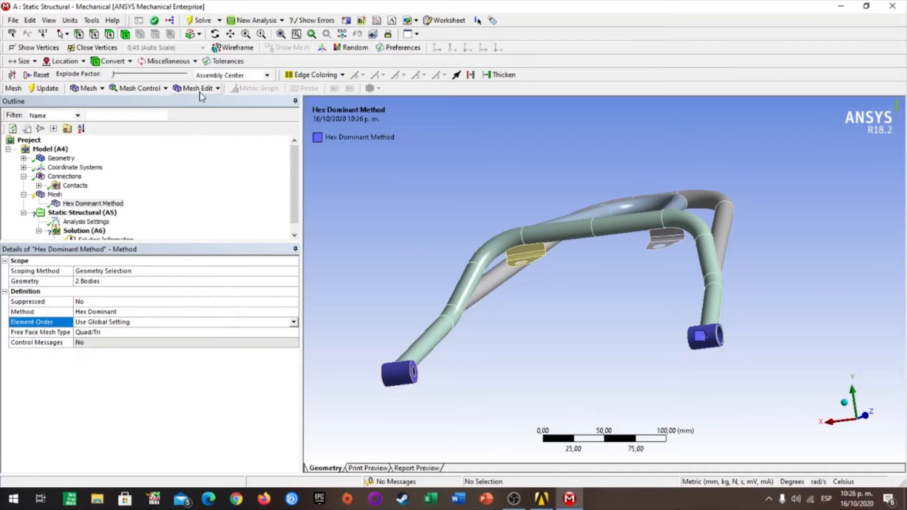
Step: Add a Body Sizing control on the two bushing bodies with an element size of 2 mm
{"action": "left_click", "coordinate": [163, 89]}
{"action": "left_click", "coordinate": [150, 127]}
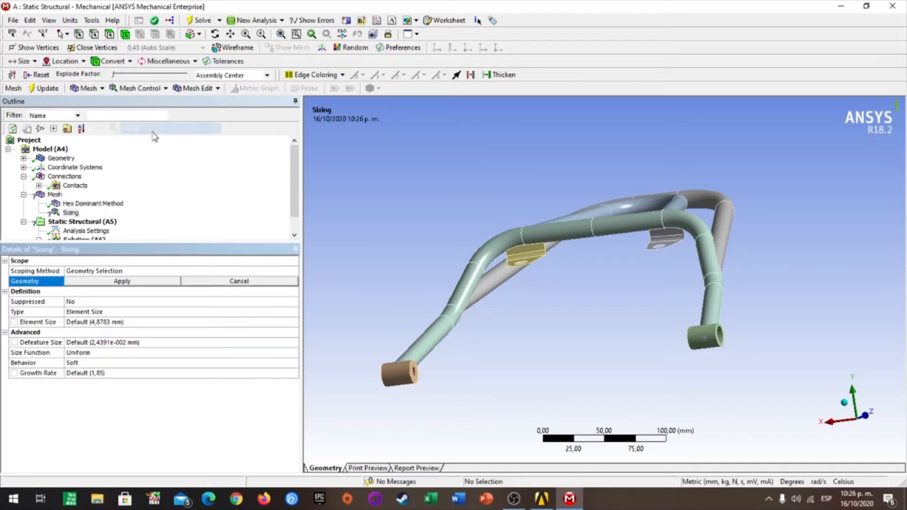
{"action": "left_click", "coordinate": [400, 374]}
{"action": "left_click", "coordinate": [703, 352], "text": "ctrl"}
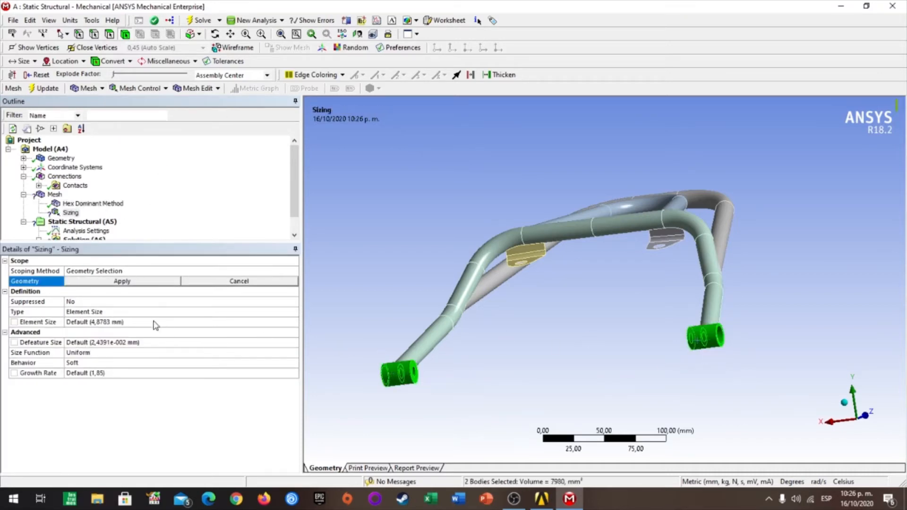
{"action": "left_click", "coordinate": [126, 282]}
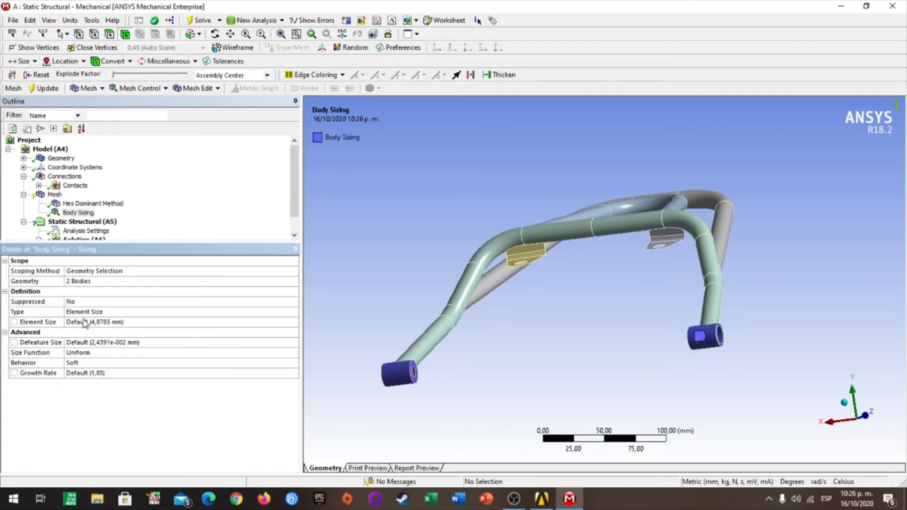
{"action": "left_click", "coordinate": [102, 323]}
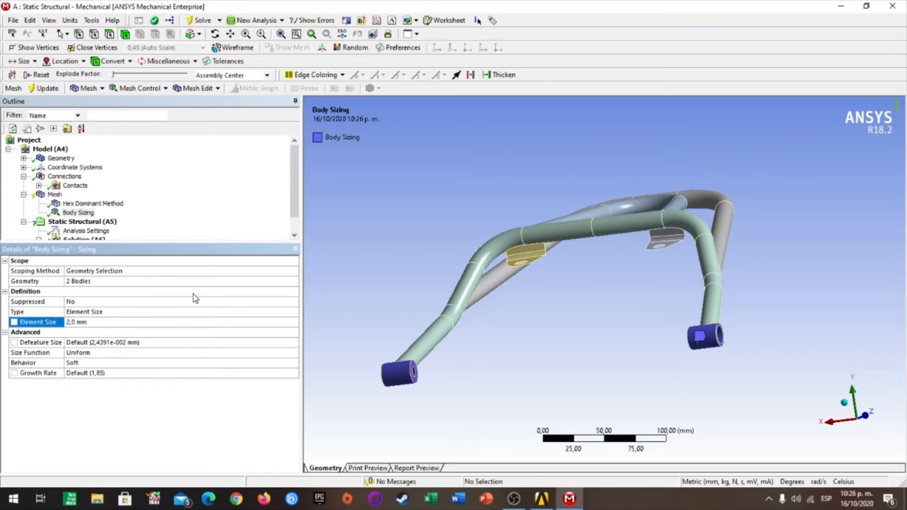
Step: Insert a Face Meshing control and select the brown bushing's annular end face at its small-bore end
{"action": "left_click", "coordinate": [165, 90]}
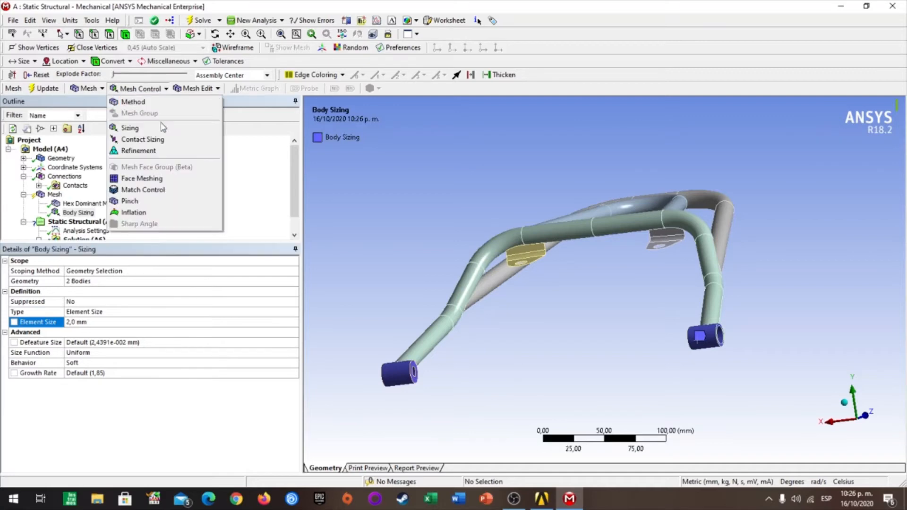
{"action": "left_click", "coordinate": [167, 179]}
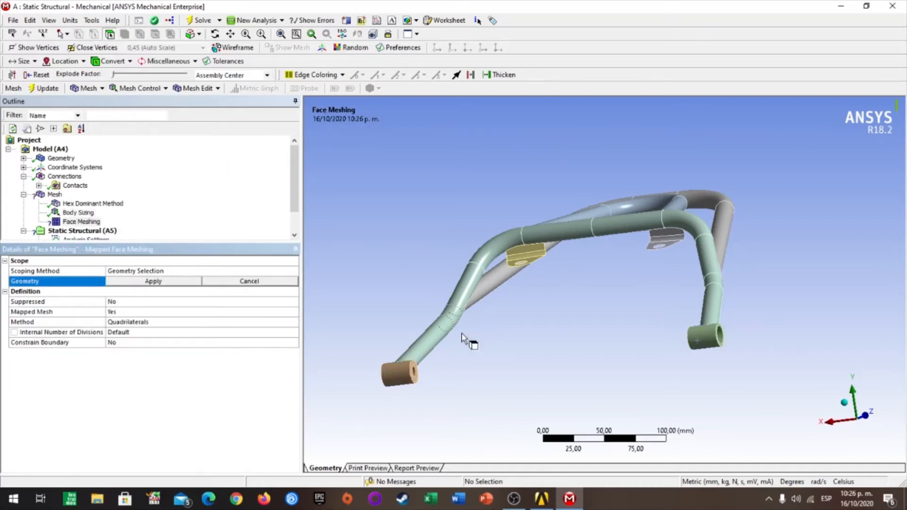
{"action": "scroll", "coordinate": [433, 391], "scroll_direction": "down", "scroll_amount": 2}
{"action": "scroll", "coordinate": [444, 366], "scroll_direction": "up", "scroll_amount": 4}
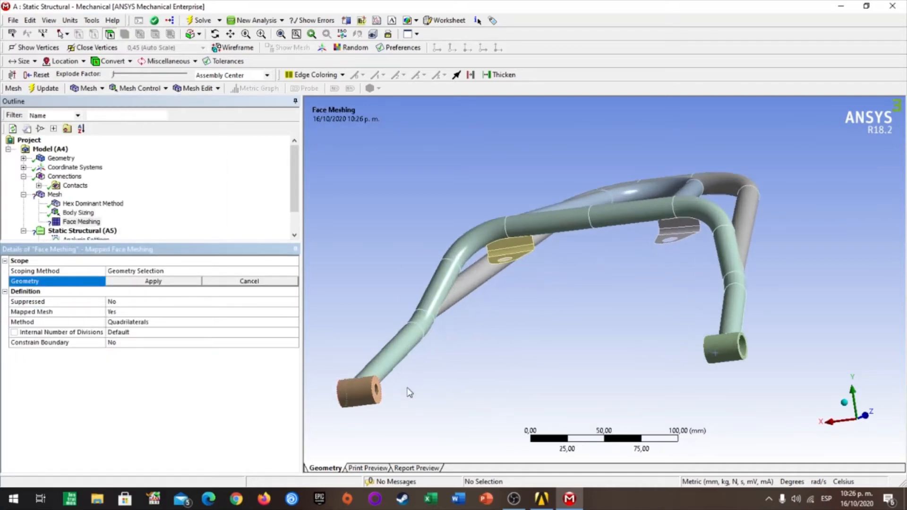
{"action": "middle_click_drag", "start_coordinate": [421, 392], "coordinate": [397, 386]}
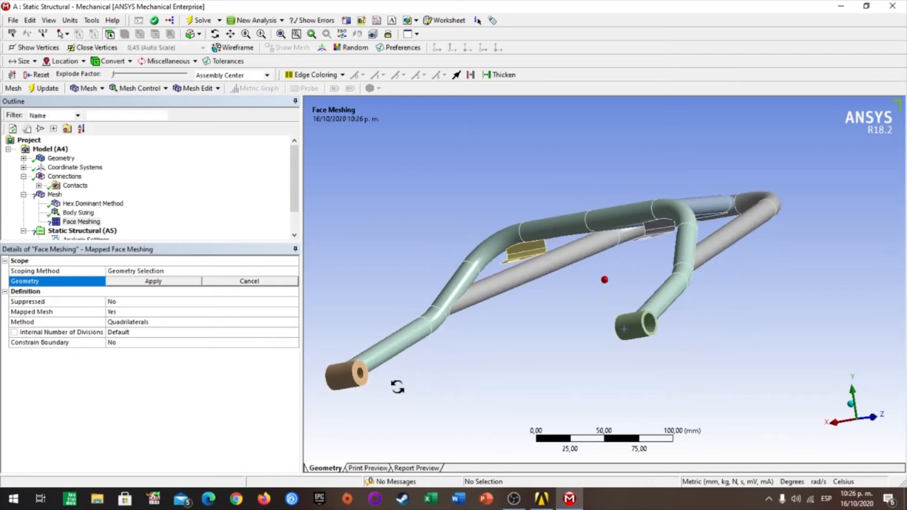
{"action": "left_click", "coordinate": [362, 367]}
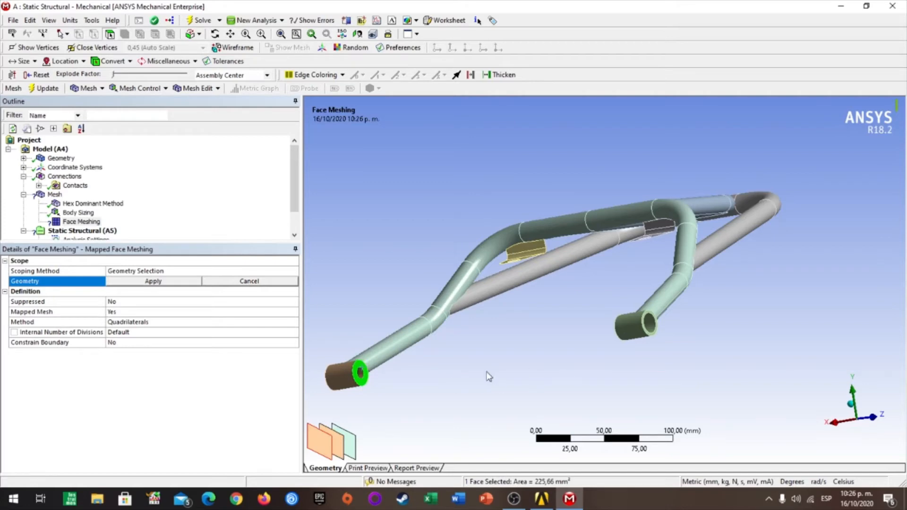
{"action": "middle_click_drag", "start_coordinate": [486, 376], "coordinate": [718, 337]}
{"action": "scroll", "coordinate": [718, 336], "scroll_direction": "up", "scroll_amount": 2}
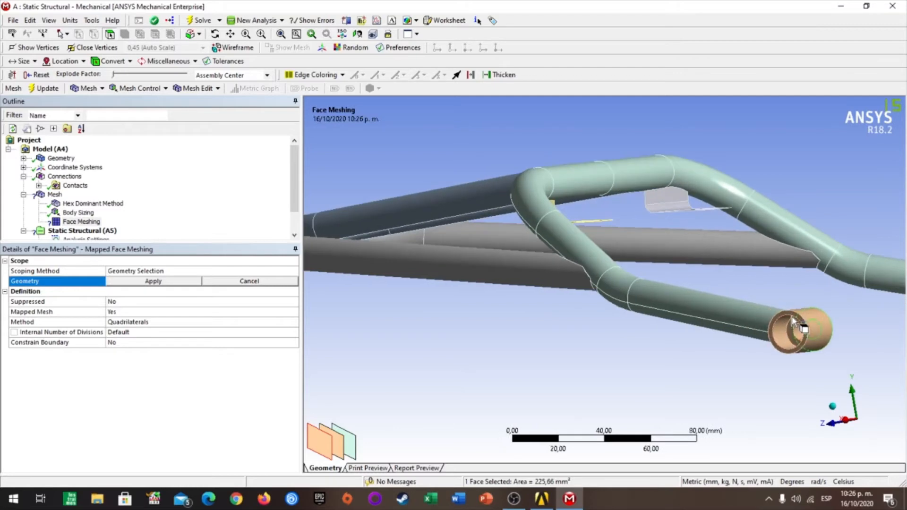
{"action": "left_click", "coordinate": [793, 331], "text": "ctrl"}
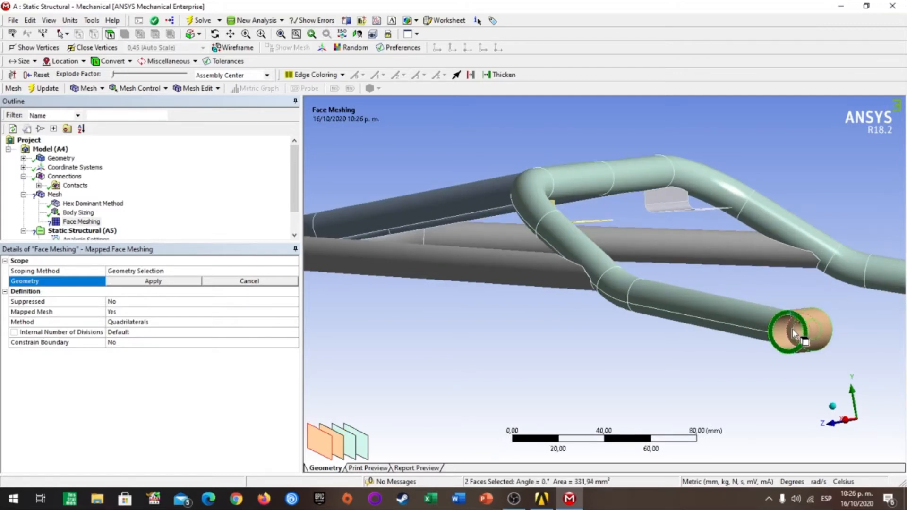
{"action": "left_click", "coordinate": [794, 334], "text": "ctrl"}
{"action": "scroll", "coordinate": [855, 350], "scroll_direction": "down", "scroll_amount": 4}
{"action": "middle_click_drag", "start_coordinate": [873, 334], "coordinate": [847, 326]}
{"action": "left_click", "coordinate": [864, 292], "text": "ctrl"}
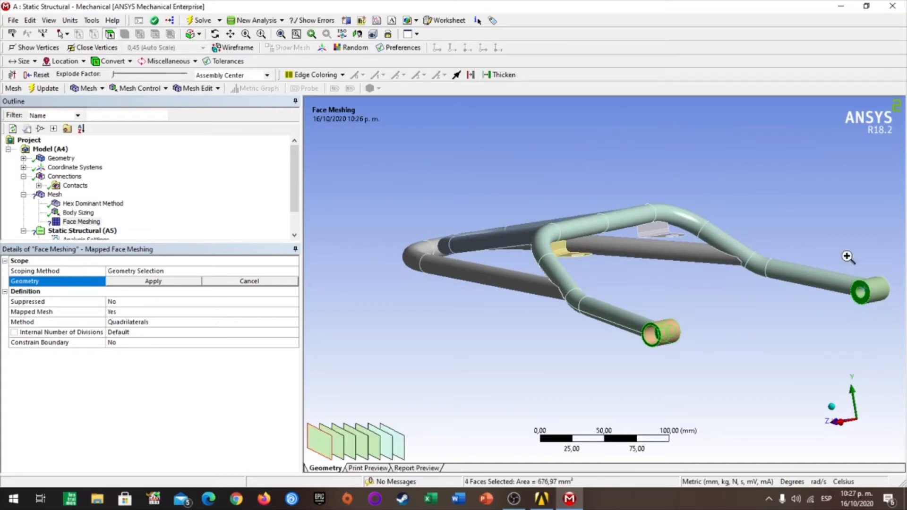
{"action": "right_click", "coordinate": [884, 318]}
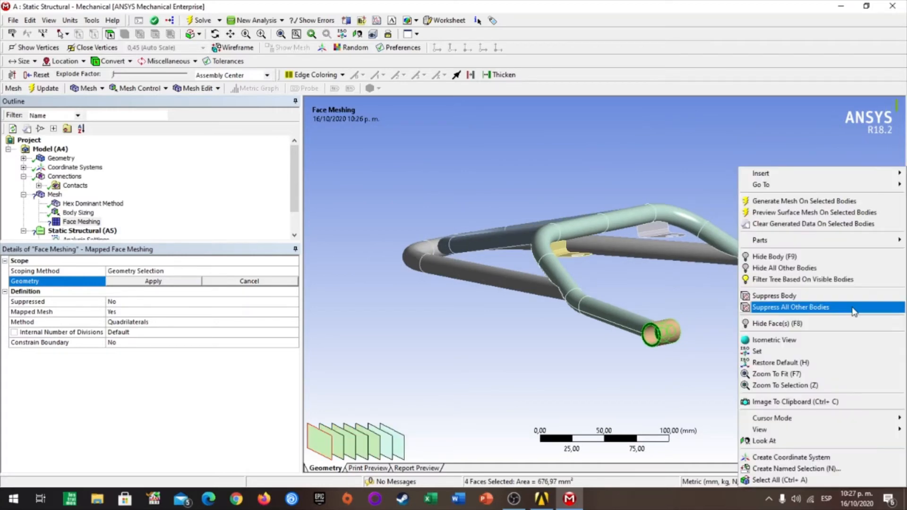
{"action": "left_click", "coordinate": [644, 273]}
Step: Select the brown bushing's three annular faces for the Face Meshing control: both end faces and the inner shoulder
{"action": "middle_click_drag", "start_coordinate": [888, 314], "coordinate": [614, 364]}
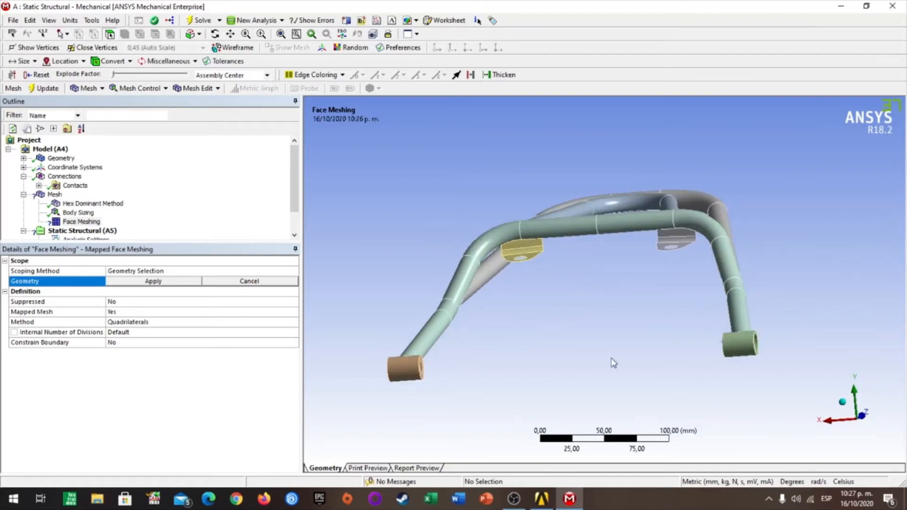
{"action": "left_click", "coordinate": [421, 373]}
{"action": "middle_click_drag", "start_coordinate": [422, 373], "coordinate": [686, 354]}
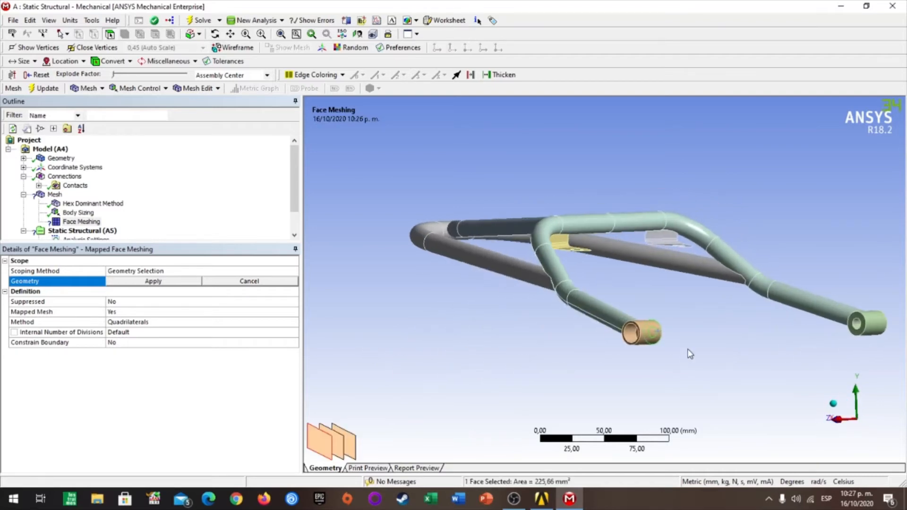
{"action": "left_click", "coordinate": [638, 326], "text": "ctrl"}
{"action": "right_click_drag", "start_coordinate": [619, 310], "coordinate": [684, 369]}
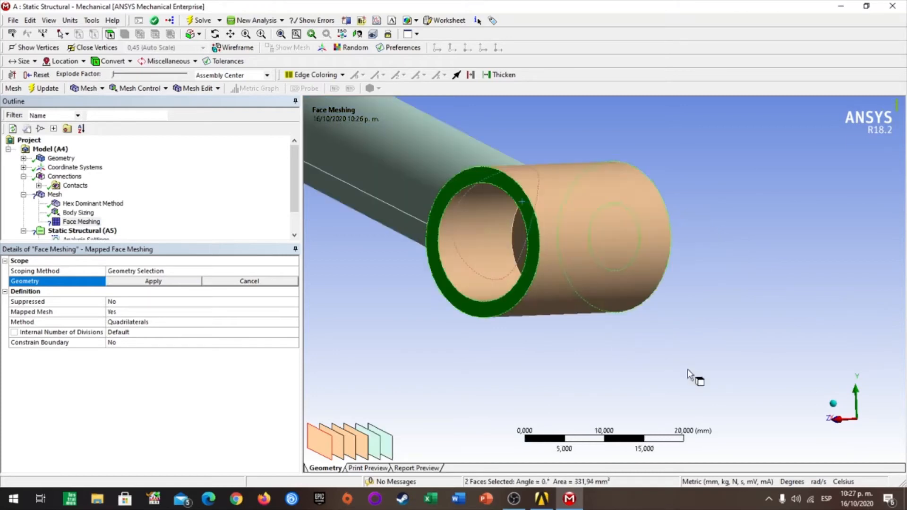
{"action": "left_click", "coordinate": [518, 244], "text": "ctrl"}
{"action": "scroll", "coordinate": [741, 324], "scroll_direction": "down", "scroll_amount": 5}
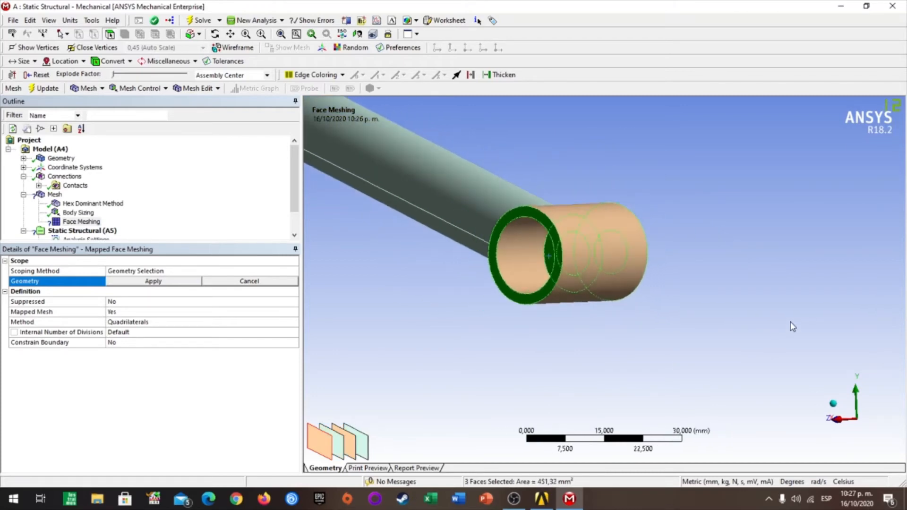
Step: Add the green bushing's two end faces and inner shoulder to the selection and scope the Face Meshing control to all six faces
{"action": "scroll", "coordinate": [850, 291], "scroll_direction": "down", "scroll_amount": 3}
{"action": "middle_click_drag", "start_coordinate": [871, 289], "coordinate": [691, 281]}
{"action": "left_click", "coordinate": [813, 276], "text": "ctrl"}
{"action": "right_click_drag", "start_coordinate": [367, 211], "coordinate": [471, 307]}
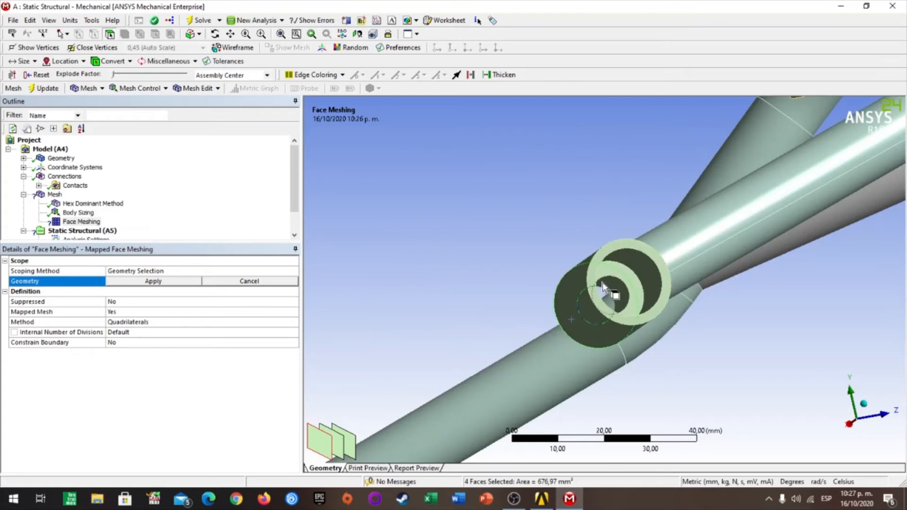
{"action": "left_click", "coordinate": [598, 265], "text": "ctrl"}
{"action": "left_click", "coordinate": [617, 274], "text": "ctrl"}
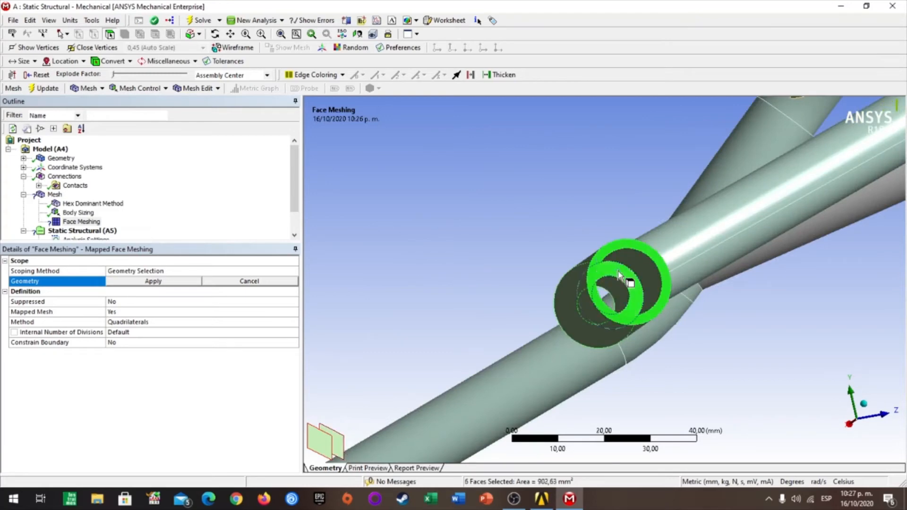
{"action": "left_click", "coordinate": [141, 279]}
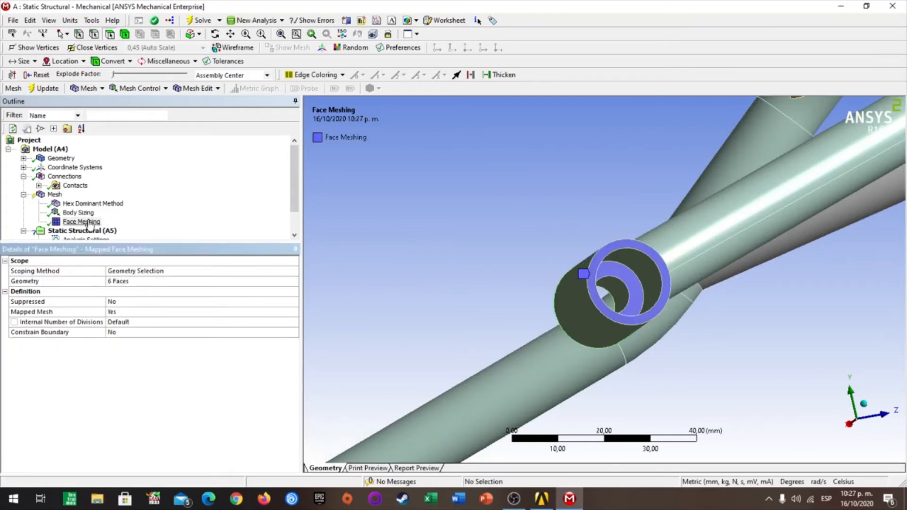
{"action": "scroll", "coordinate": [116, 215], "scroll_direction": "down", "scroll_amount": 3}
{"action": "scroll", "coordinate": [132, 172], "scroll_direction": "up", "scroll_amount": 3}
Step: Insert a Method control on the bent front tube that carries the two bushings and set its method to Sweep
{"action": "left_click", "coordinate": [165, 89]}
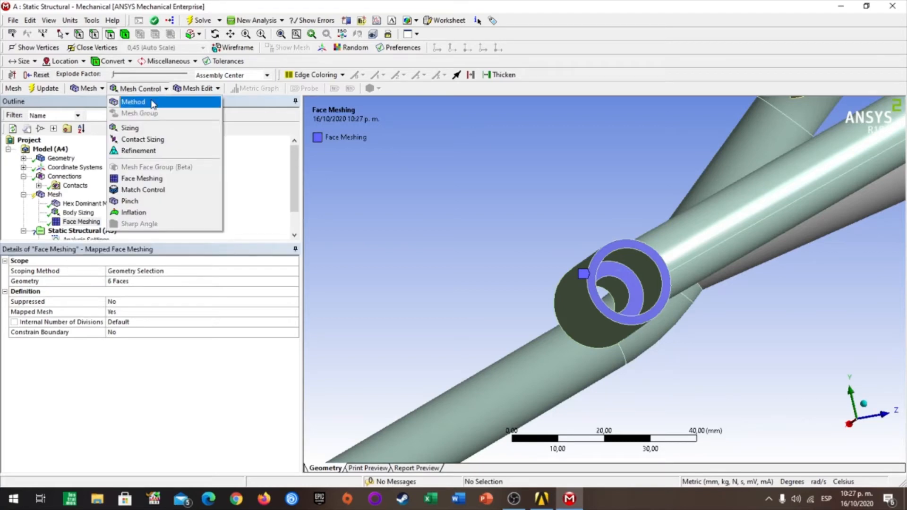
{"action": "left_click", "coordinate": [152, 104]}
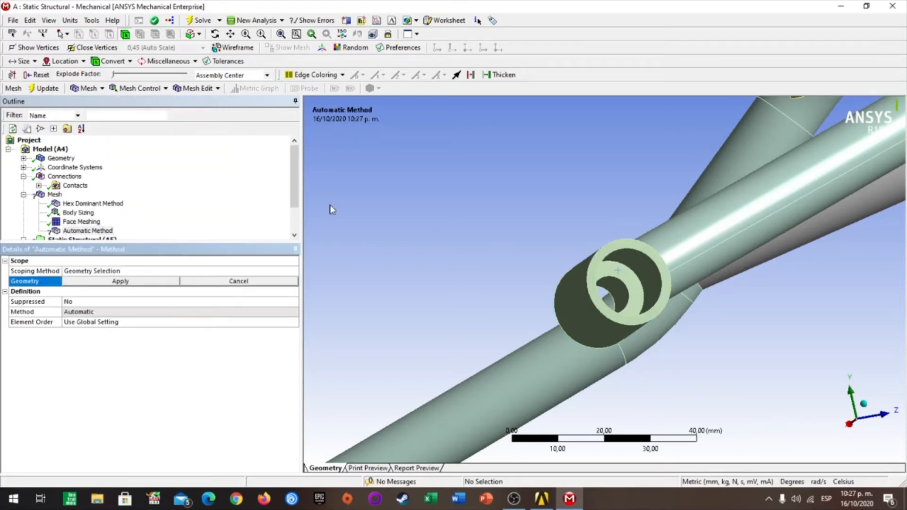
{"action": "scroll", "coordinate": [551, 265], "scroll_direction": "down", "scroll_amount": 5}
{"action": "middle_click_drag", "start_coordinate": [544, 262], "coordinate": [684, 300]}
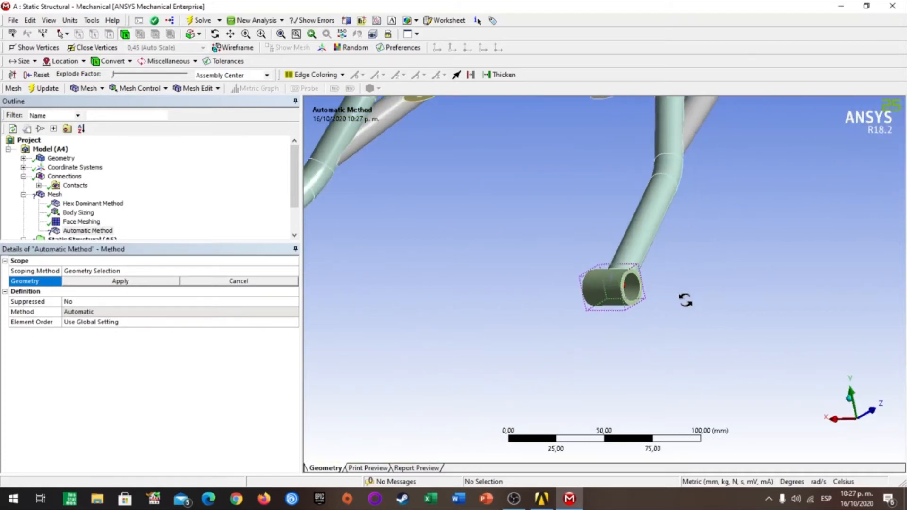
{"action": "left_click", "coordinate": [662, 207]}
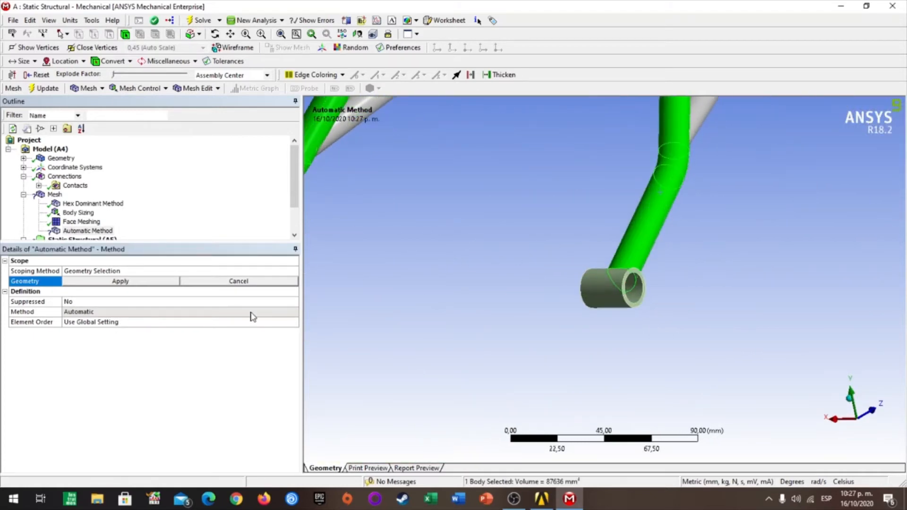
{"action": "left_click", "coordinate": [105, 282]}
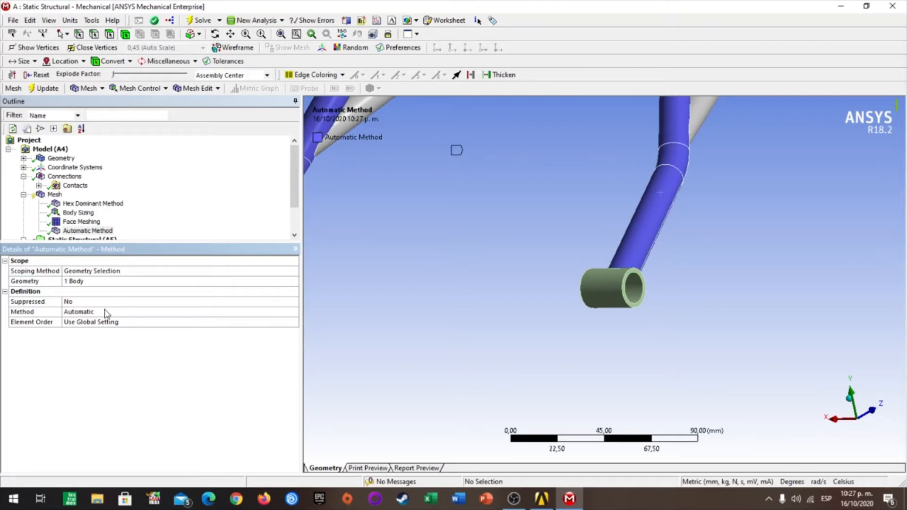
{"action": "left_click", "coordinate": [107, 312]}
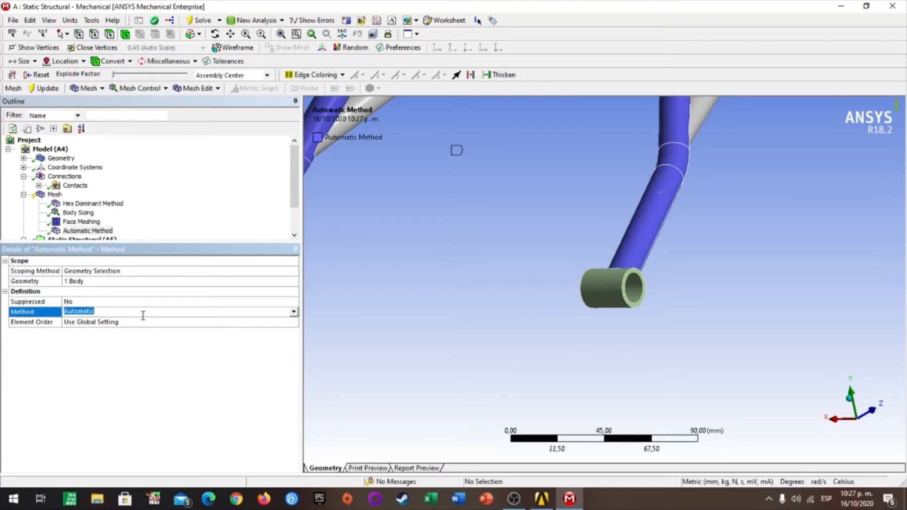
{"action": "left_click", "coordinate": [293, 311]}
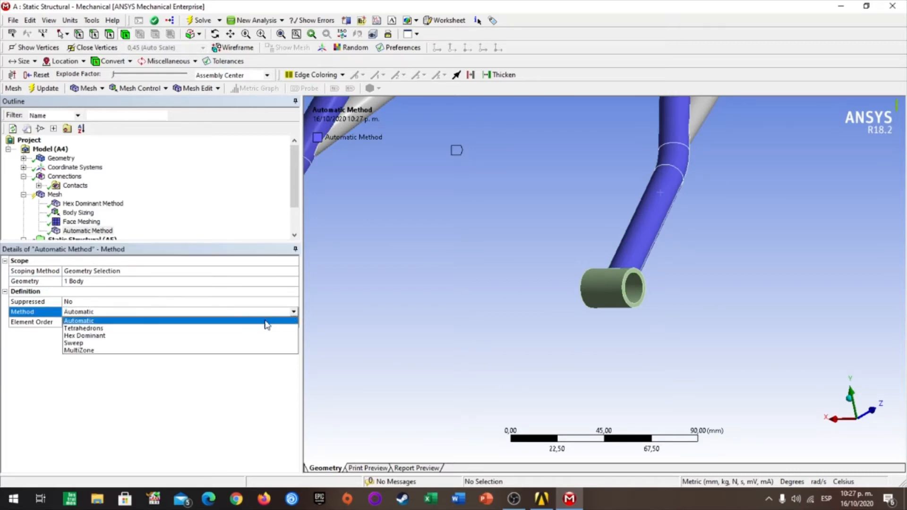
{"action": "left_click", "coordinate": [215, 343]}
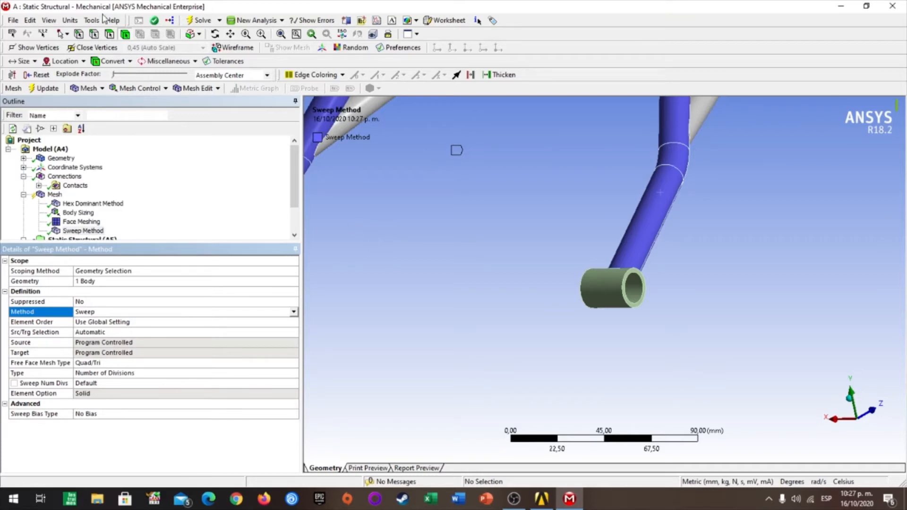
Step: Add a Body Sizing control on the bent front tube with an element size of 4 mm
{"action": "left_click", "coordinate": [163, 89]}
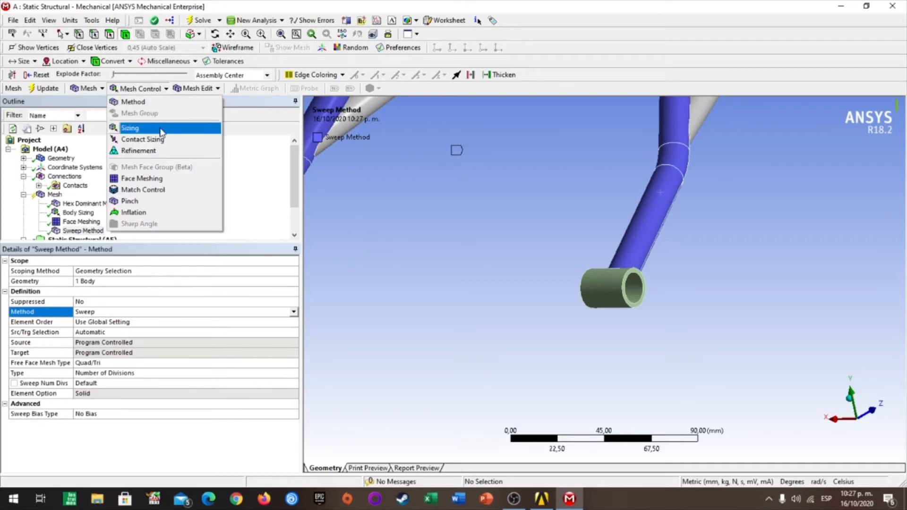
{"action": "left_click", "coordinate": [161, 129]}
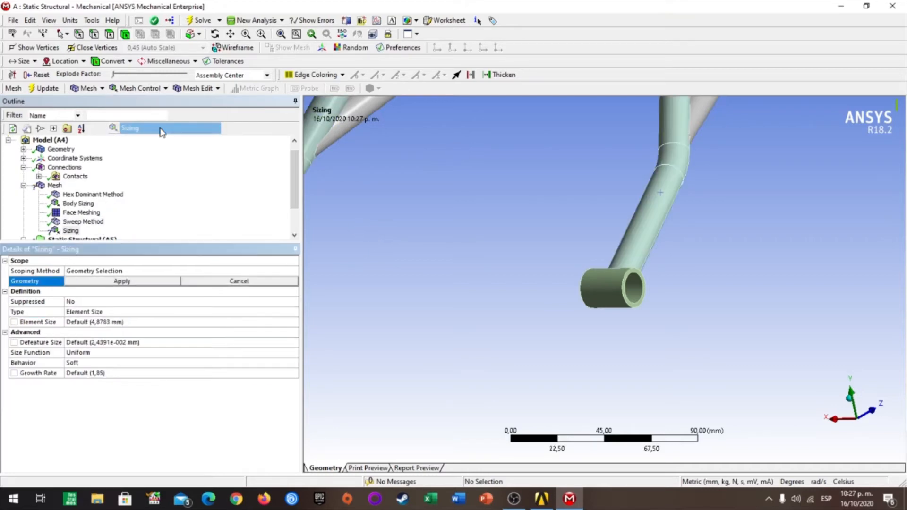
{"action": "left_click", "coordinate": [654, 204]}
{"action": "left_click", "coordinate": [122, 282]}
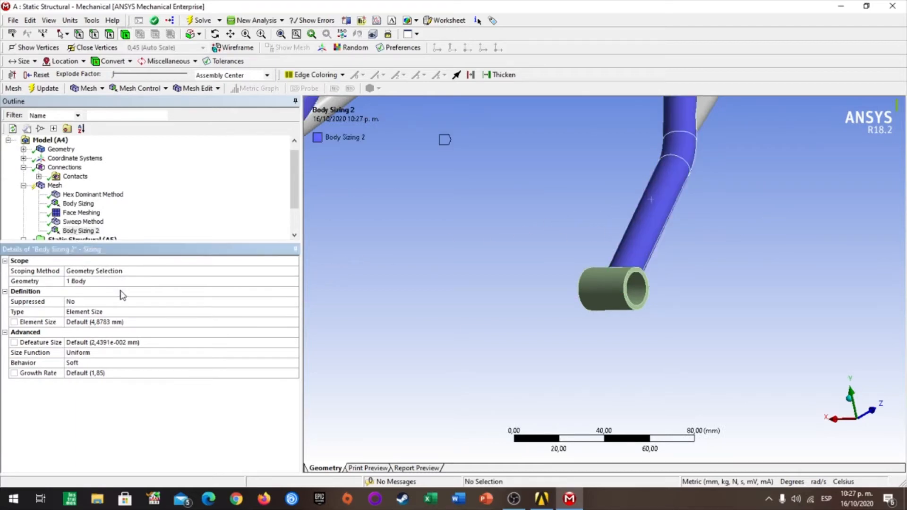
{"action": "left_click", "coordinate": [118, 321]}
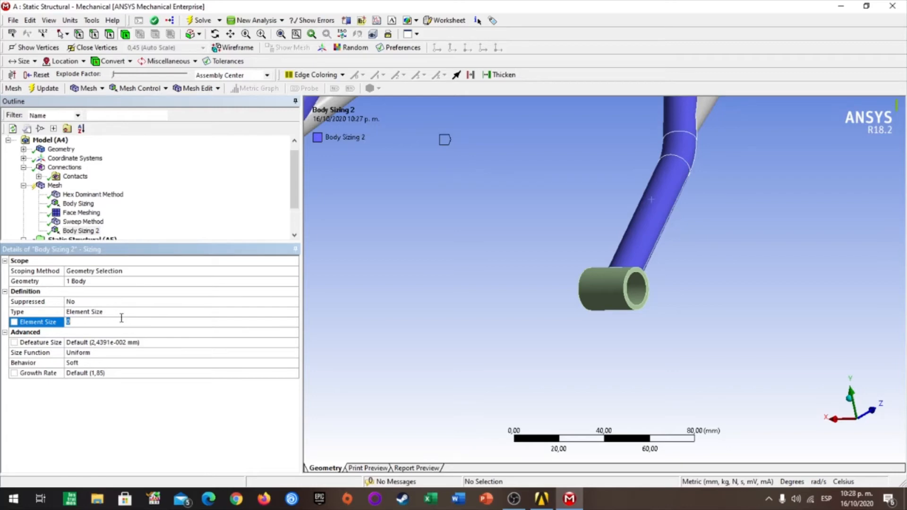
{"action": "type", "text": "4"}
{"action": "key", "text": "Return"}
Step: Insert a Method control on the grey outer U-shaped tube and set its method to Tetrahedrons
{"action": "left_click", "coordinate": [140, 88]}
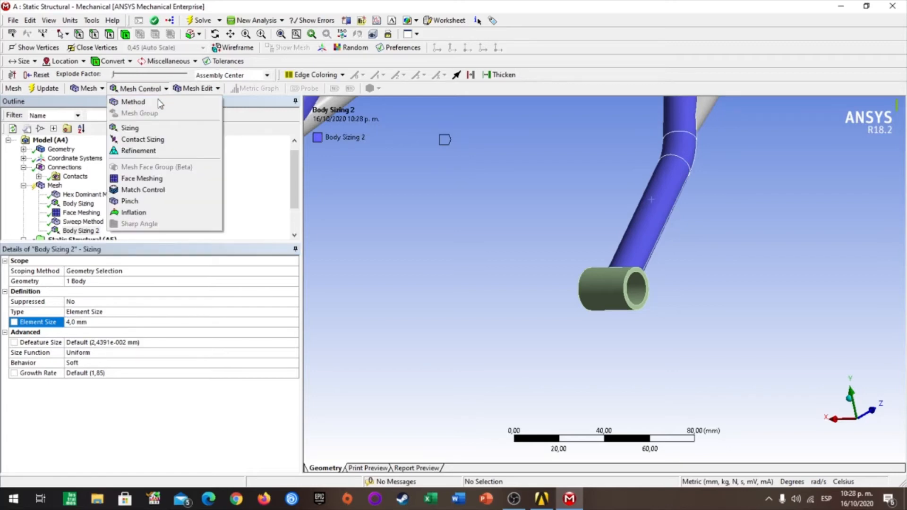
{"action": "left_click", "coordinate": [133, 99]}
{"action": "scroll", "coordinate": [616, 206], "scroll_direction": "up", "scroll_amount": 5}
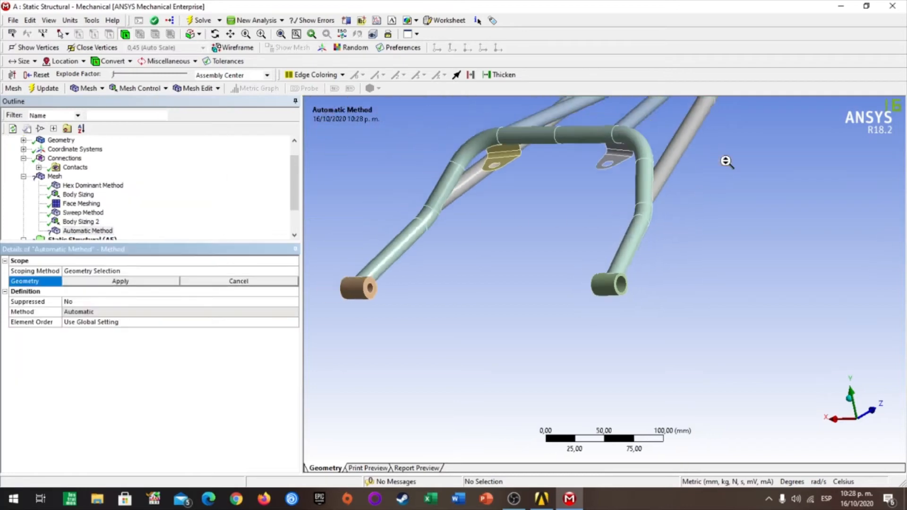
{"action": "left_click", "coordinate": [684, 142]}
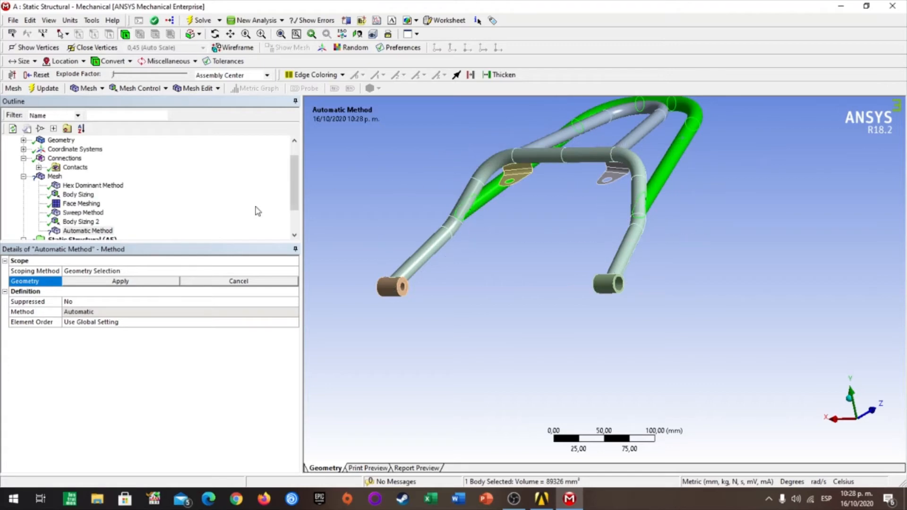
{"action": "left_click", "coordinate": [121, 282]}
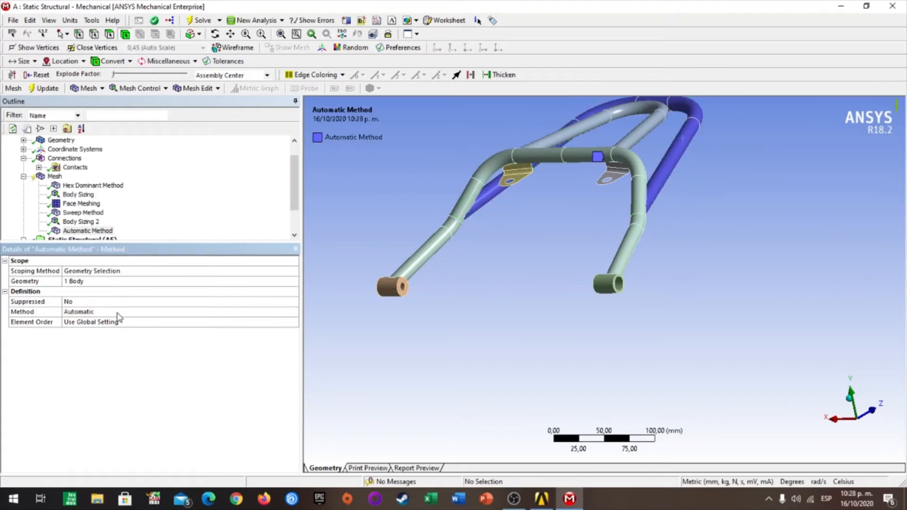
{"action": "left_click", "coordinate": [136, 311]}
{"action": "left_click", "coordinate": [293, 312]}
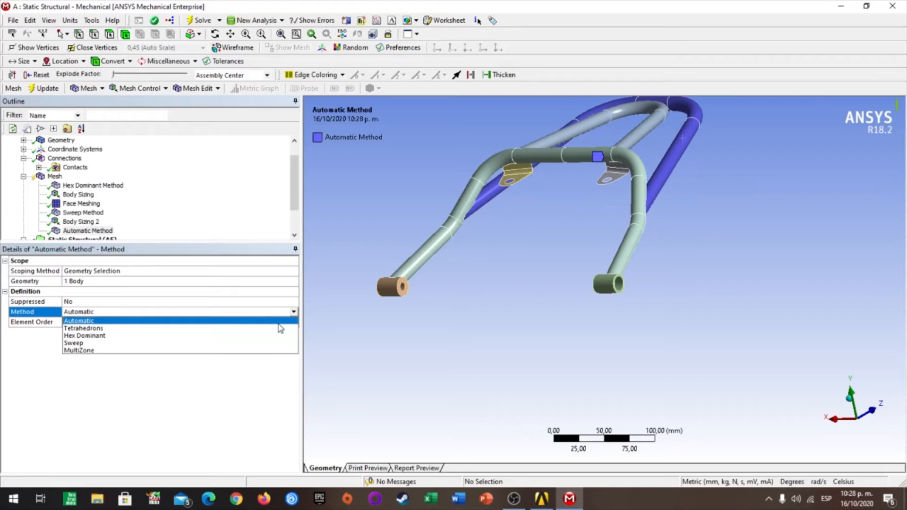
{"action": "left_click", "coordinate": [188, 328]}
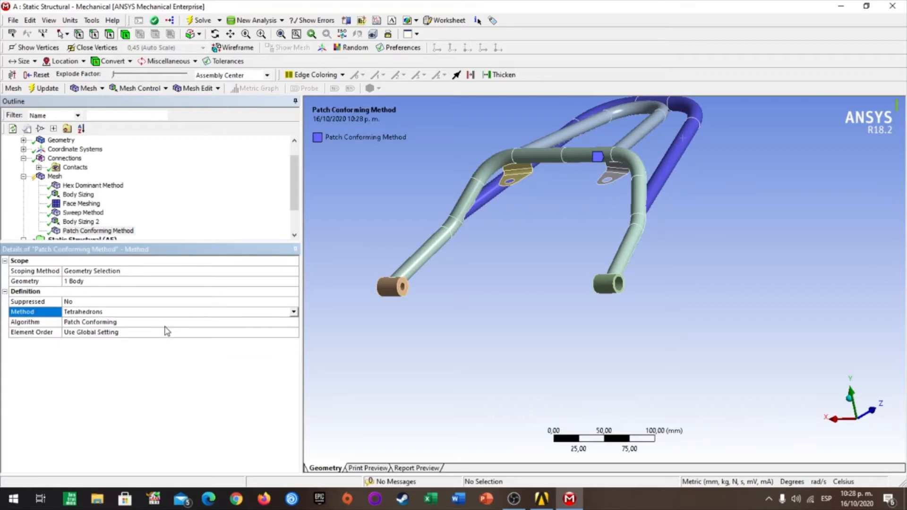
Step: Add a Body Sizing control on the grey outer U-shaped tube and open its element size for editing
{"action": "left_click", "coordinate": [163, 89]}
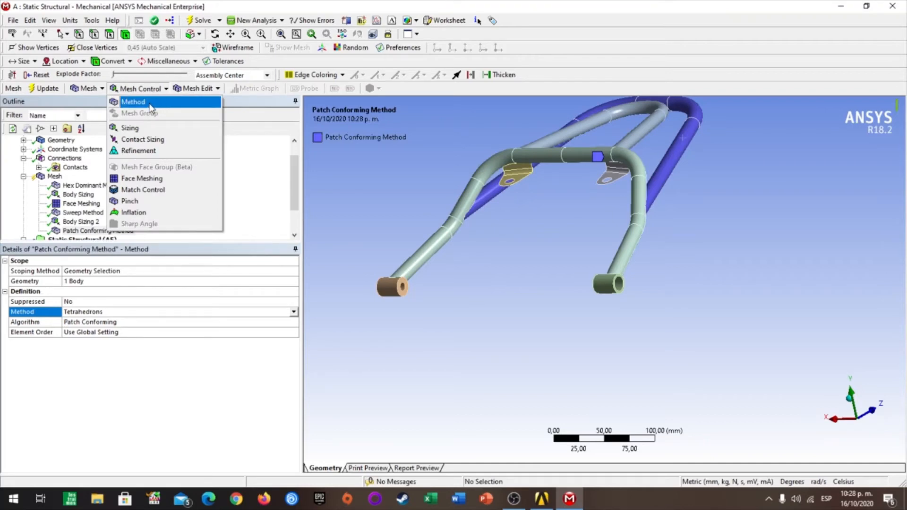
{"action": "left_click", "coordinate": [151, 128]}
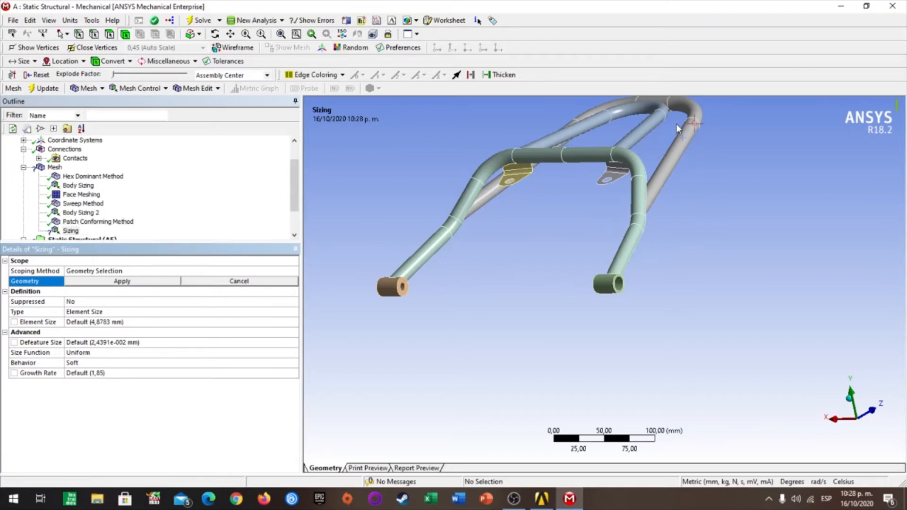
{"action": "left_click", "coordinate": [690, 127]}
{"action": "left_click", "coordinate": [100, 283]}
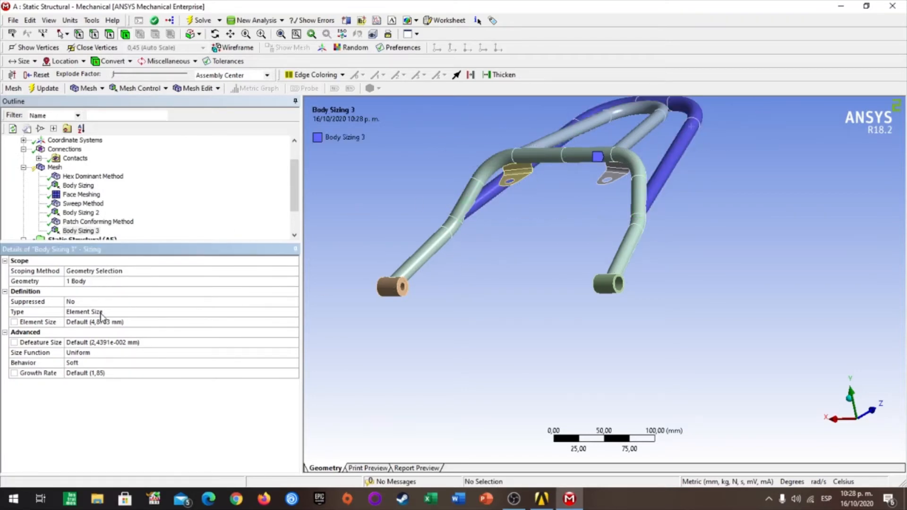
{"action": "left_click", "coordinate": [109, 322]}
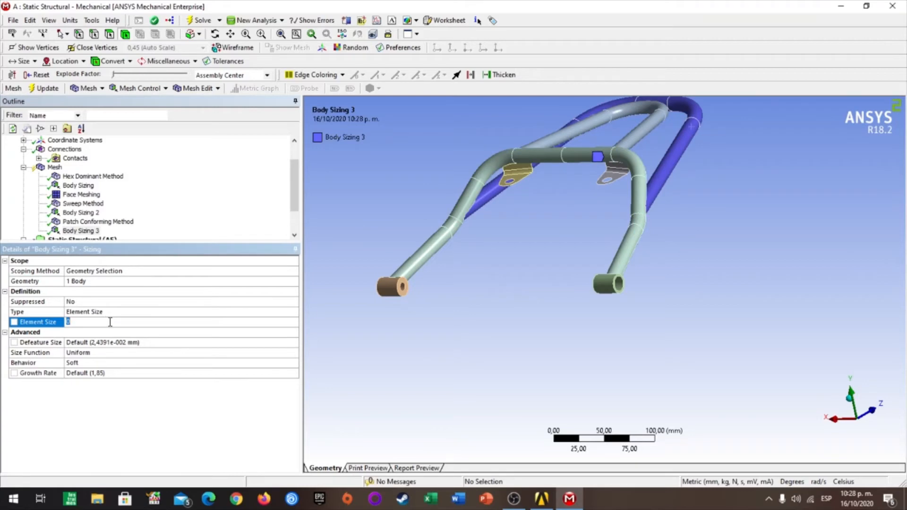
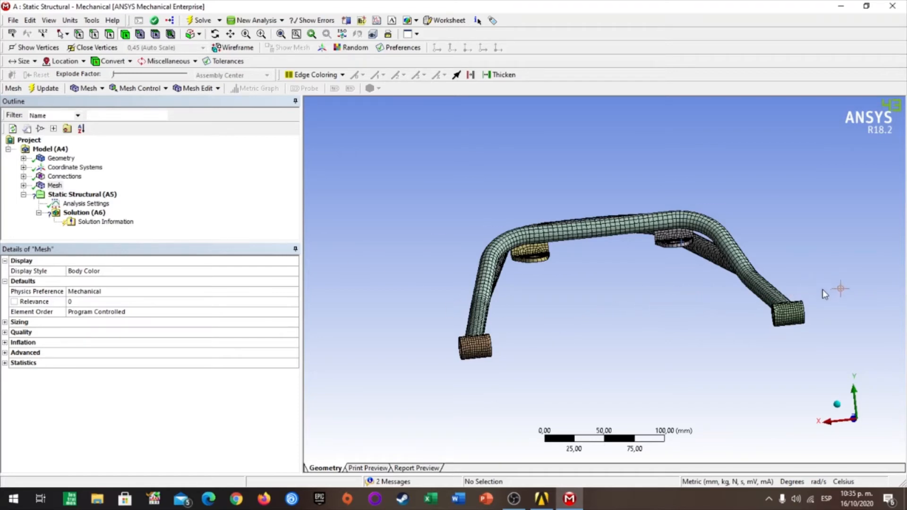
{"action": "middle_click_drag", "start_coordinate": [826, 318], "coordinate": [651, 318]}
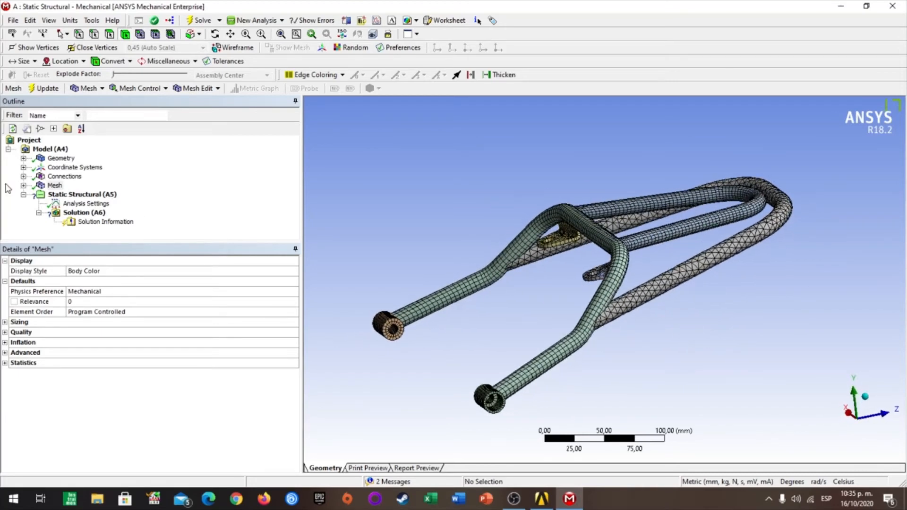
Step: Review the settings of the Hex Dominant Method and first Body Sizing applied to the bushings, then return to the overall mesh
{"action": "left_click", "coordinate": [23, 185]}
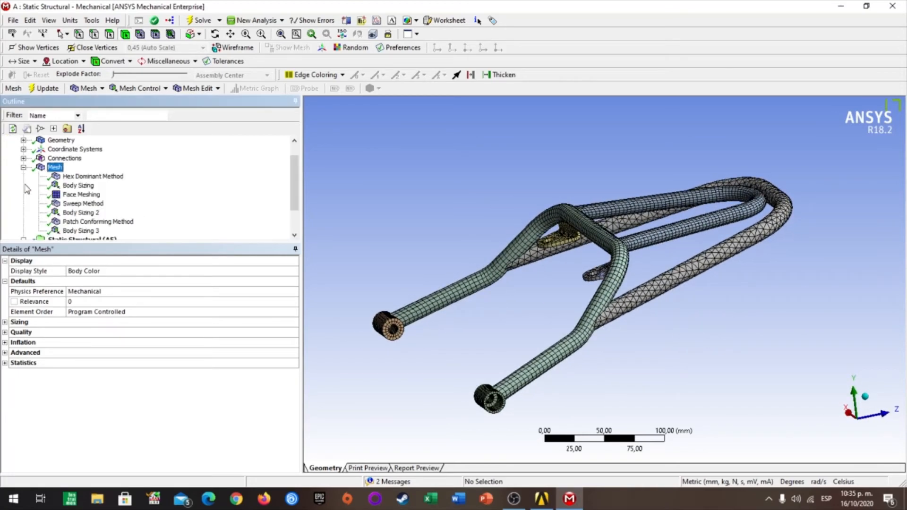
{"action": "left_click", "coordinate": [98, 177]}
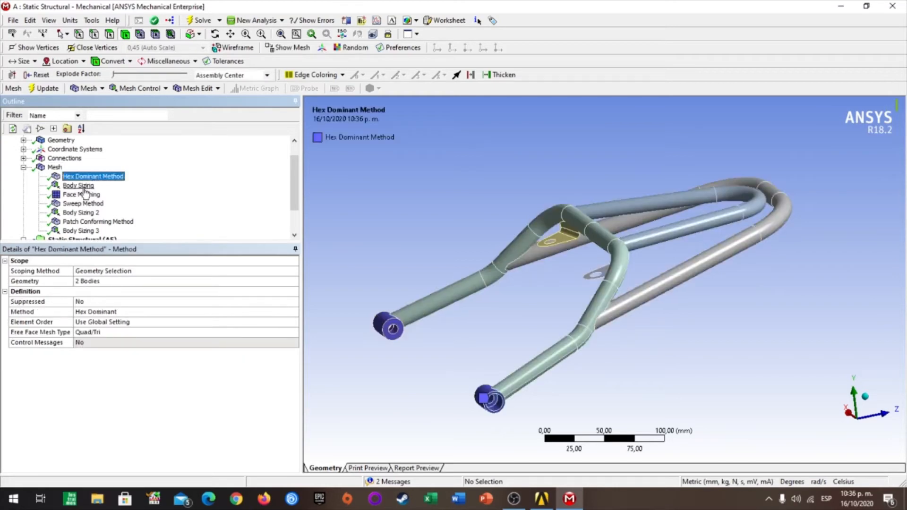
{"action": "left_click", "coordinate": [83, 185]}
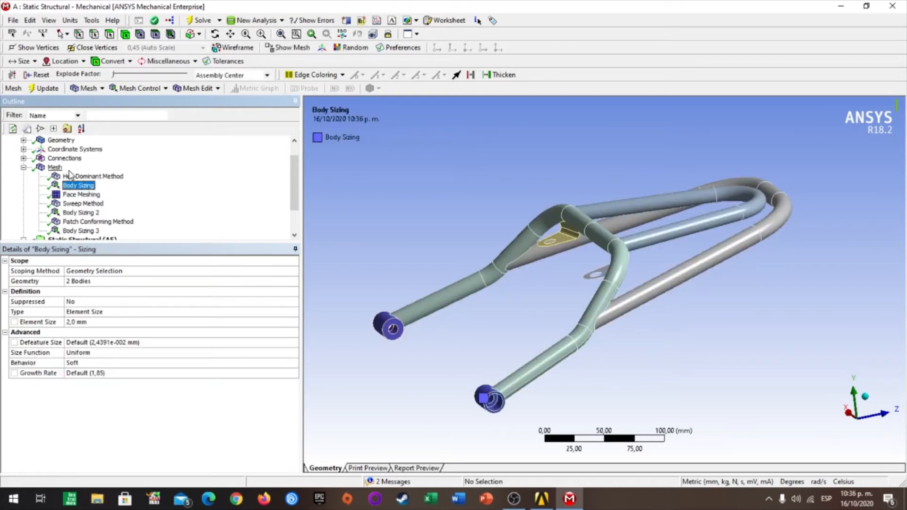
{"action": "left_click", "coordinate": [78, 177]}
{"action": "left_click", "coordinate": [55, 167]}
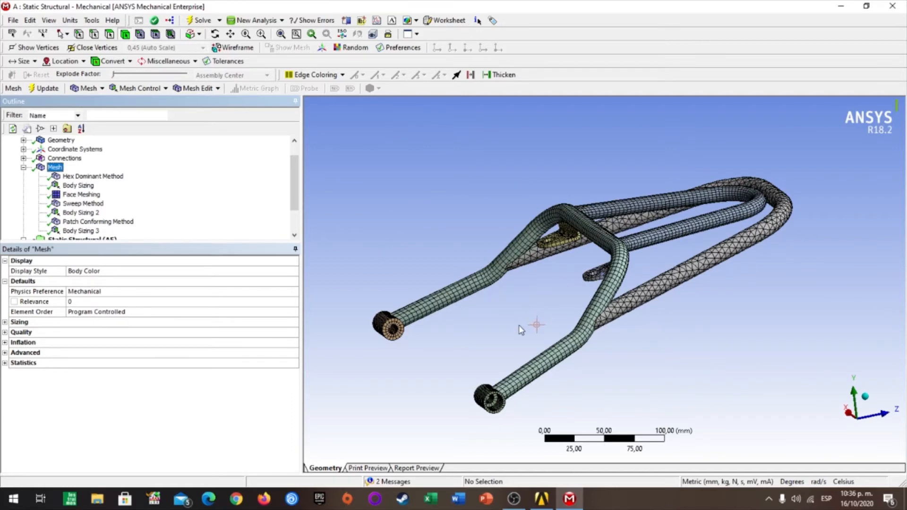
Step: Examine the mesh on the bushing's end face, bore and outer surface up close
{"action": "left_click_drag", "start_coordinate": [359, 302], "coordinate": [439, 362]}
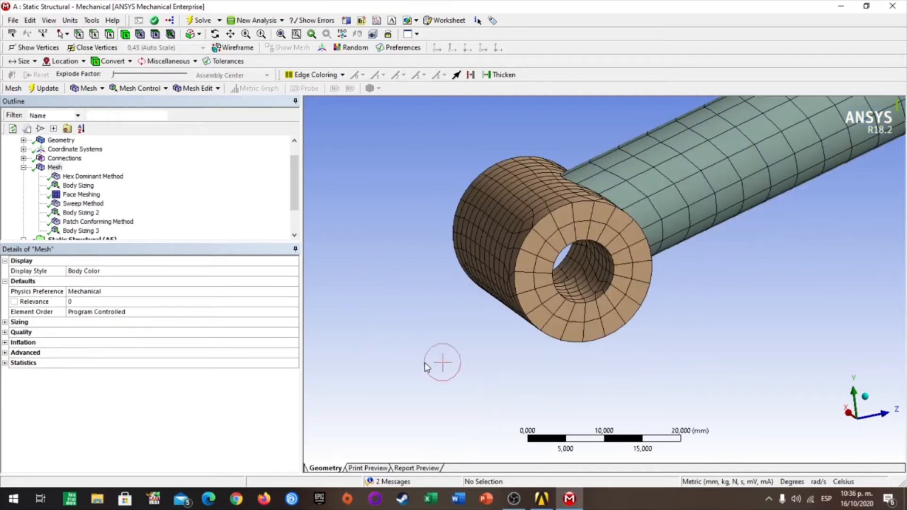
{"action": "scroll", "coordinate": [607, 260], "scroll_direction": "up", "scroll_amount": 1}
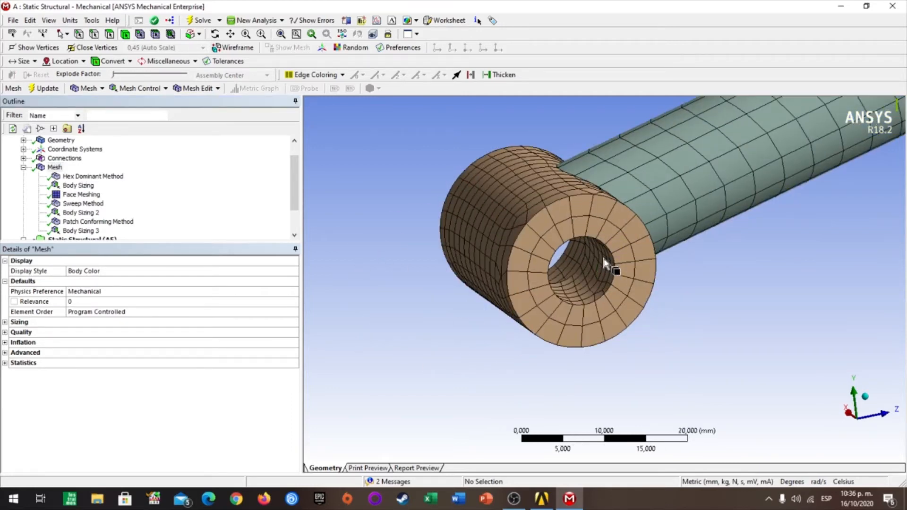
{"action": "scroll", "coordinate": [603, 257], "scroll_direction": "down", "scroll_amount": 2}
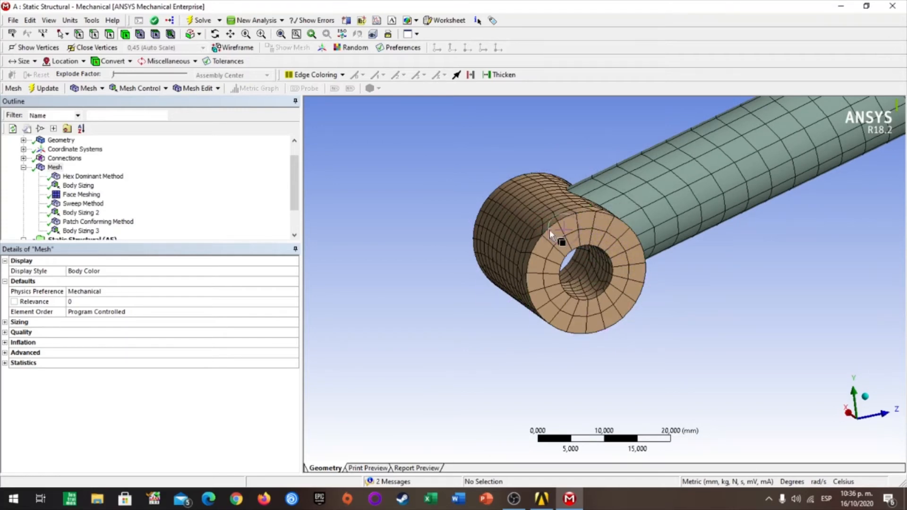
{"action": "middle_click_drag", "start_coordinate": [487, 267], "coordinate": [616, 256]}
{"action": "scroll", "coordinate": [593, 249], "scroll_direction": "down", "scroll_amount": 3}
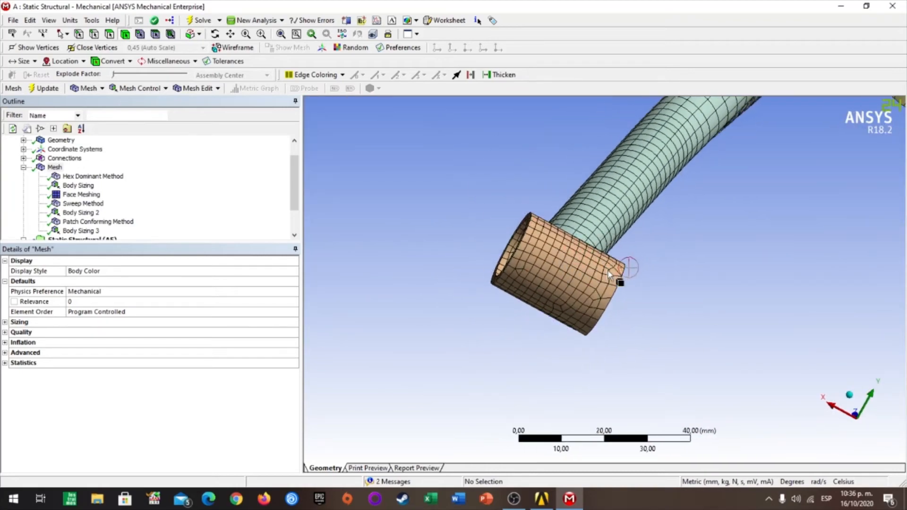
Step: Isolate the bent front tube by hiding all other bodies, and clear the selection
{"action": "left_click", "coordinate": [624, 203]}
{"action": "scroll", "coordinate": [626, 208], "scroll_direction": "up", "scroll_amount": 1}
{"action": "scroll", "coordinate": [627, 203], "scroll_direction": "down", "scroll_amount": 3}
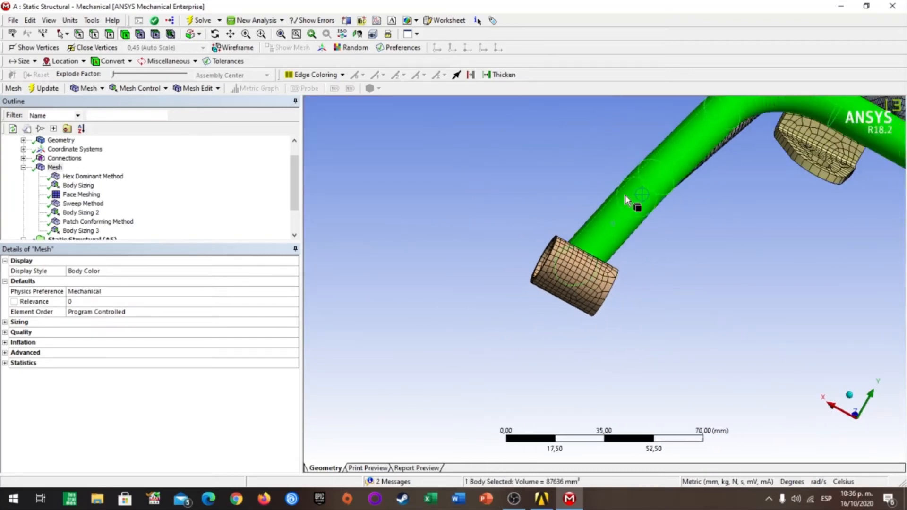
{"action": "right_click", "coordinate": [630, 196]}
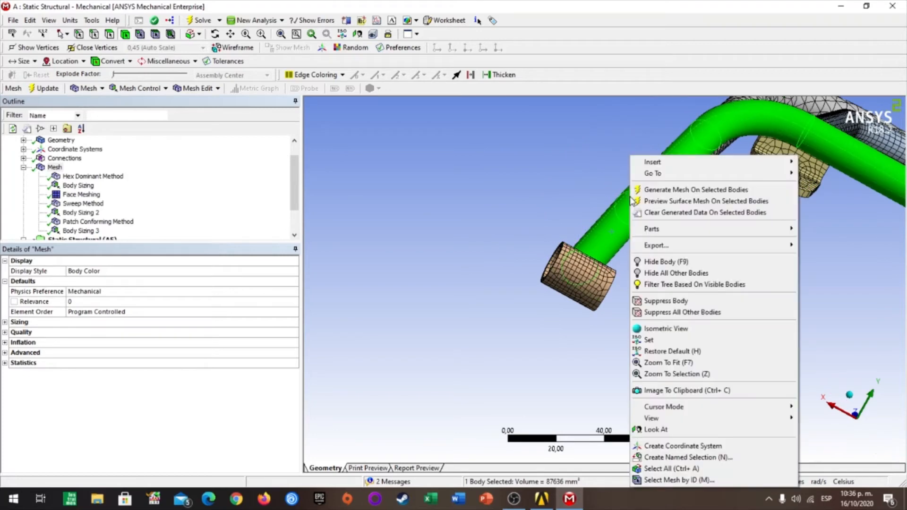
{"action": "left_click", "coordinate": [687, 274]}
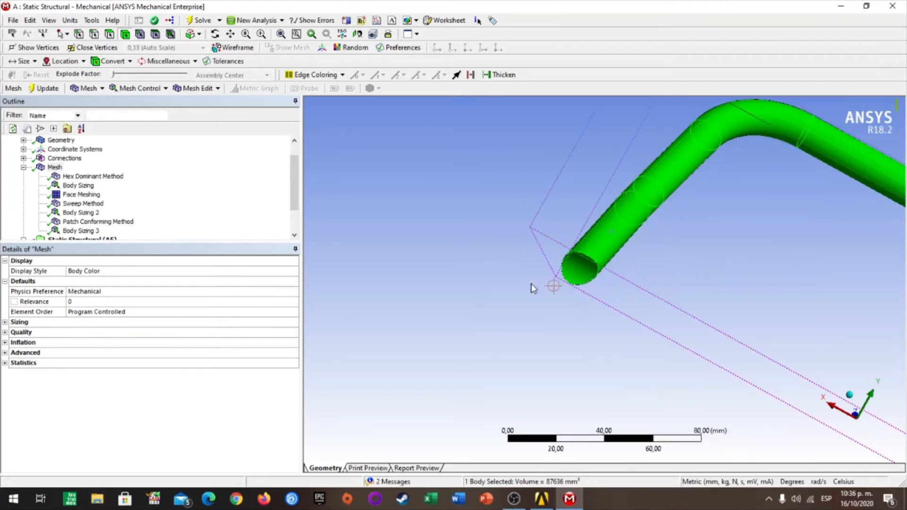
{"action": "left_click", "coordinate": [477, 282]}
Step: Examine the swept mesh at the bent front tube's open end and along its bends, finishing in an isometric view
{"action": "middle_click_drag", "start_coordinate": [636, 278], "coordinate": [654, 264]}
{"action": "right_click_drag", "start_coordinate": [558, 176], "coordinate": [664, 256]}
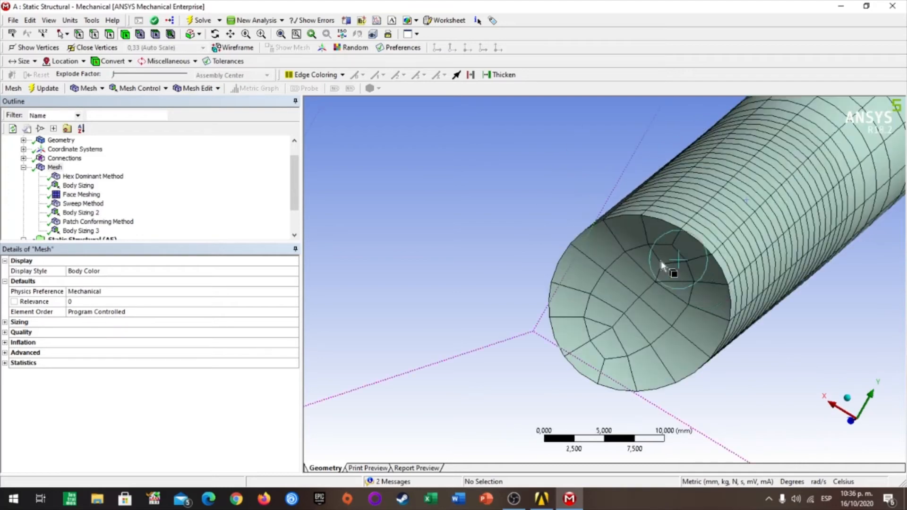
{"action": "scroll", "coordinate": [748, 310], "scroll_direction": "down", "scroll_amount": 1}
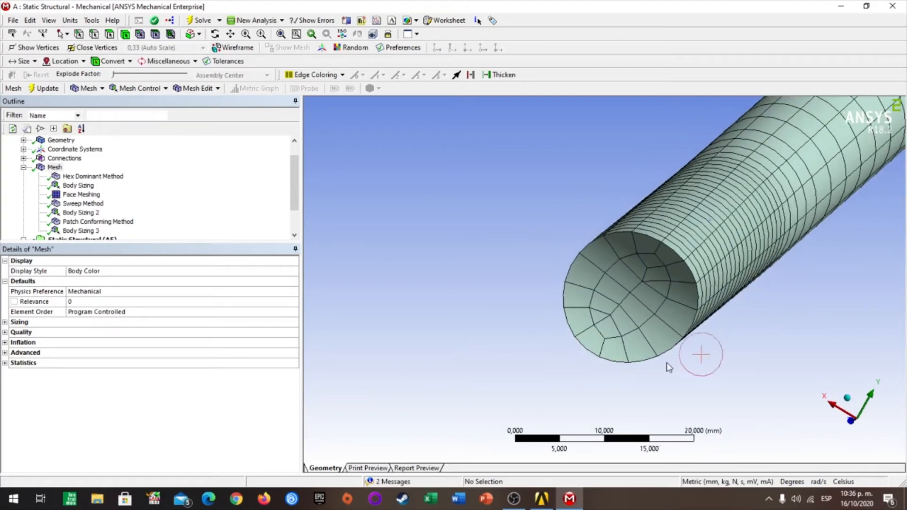
{"action": "scroll", "coordinate": [685, 291], "scroll_direction": "down", "scroll_amount": 5}
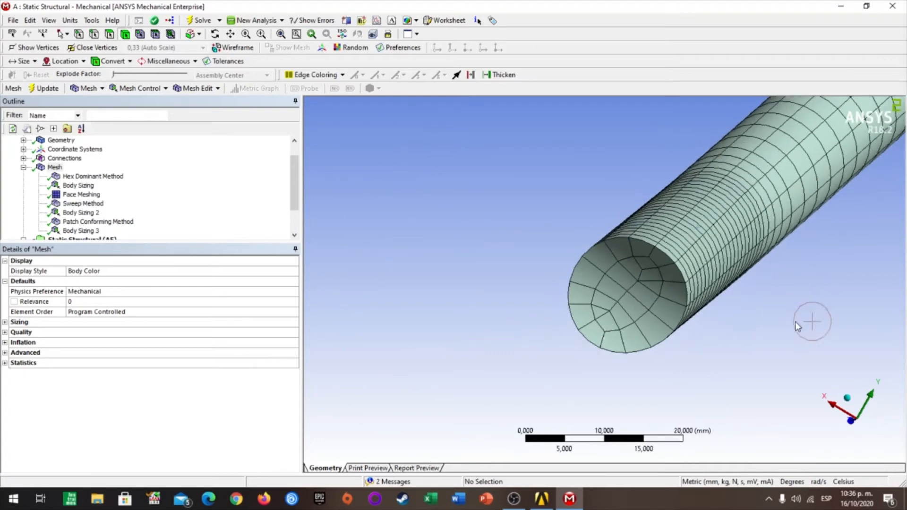
{"action": "scroll", "coordinate": [823, 327], "scroll_direction": "down", "scroll_amount": 1}
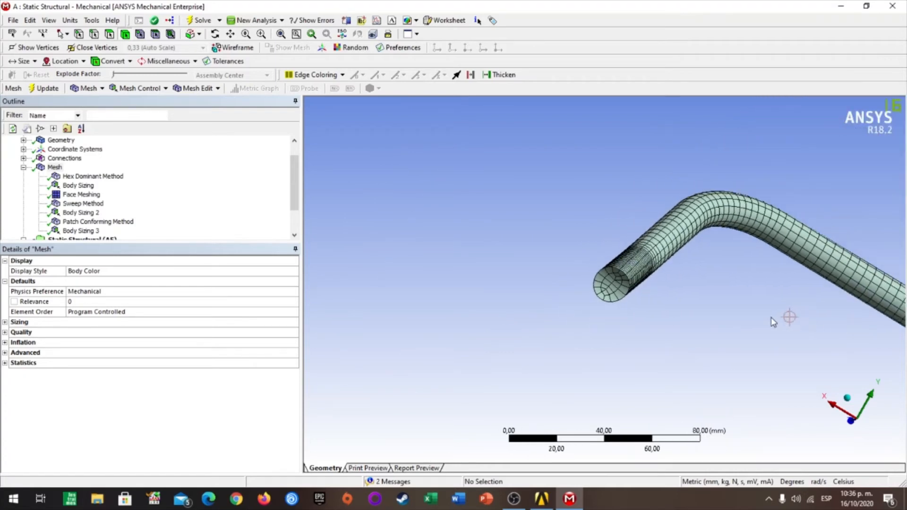
{"action": "middle_click_drag", "start_coordinate": [773, 321], "coordinate": [821, 351]}
{"action": "scroll", "coordinate": [816, 353], "scroll_direction": "down", "scroll_amount": 4}
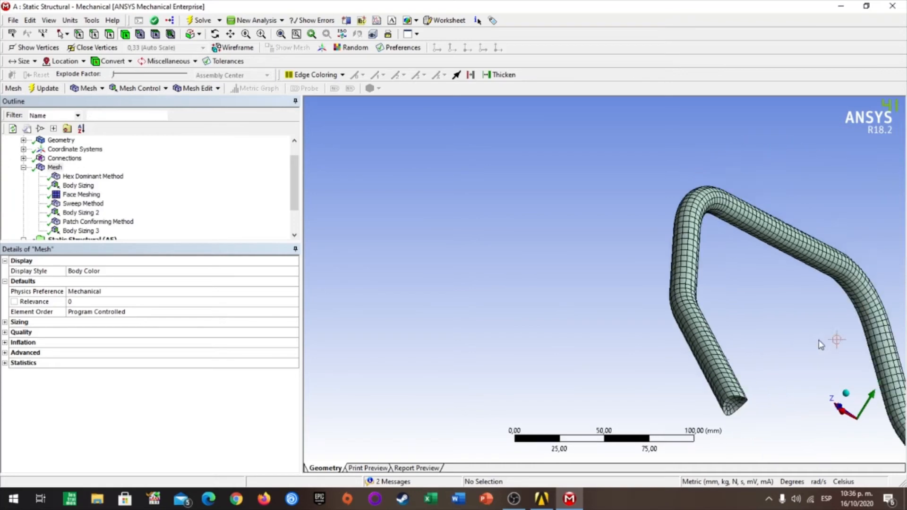
{"action": "middle_click_drag", "start_coordinate": [744, 334], "coordinate": [855, 415]}
{"action": "right_click_drag", "start_coordinate": [715, 169], "coordinate": [806, 241]}
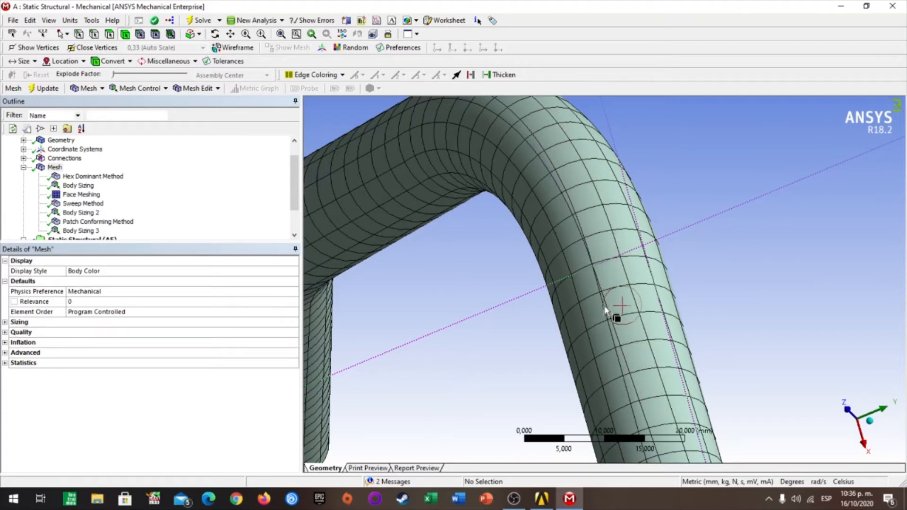
{"action": "left_click", "coordinate": [869, 425]}
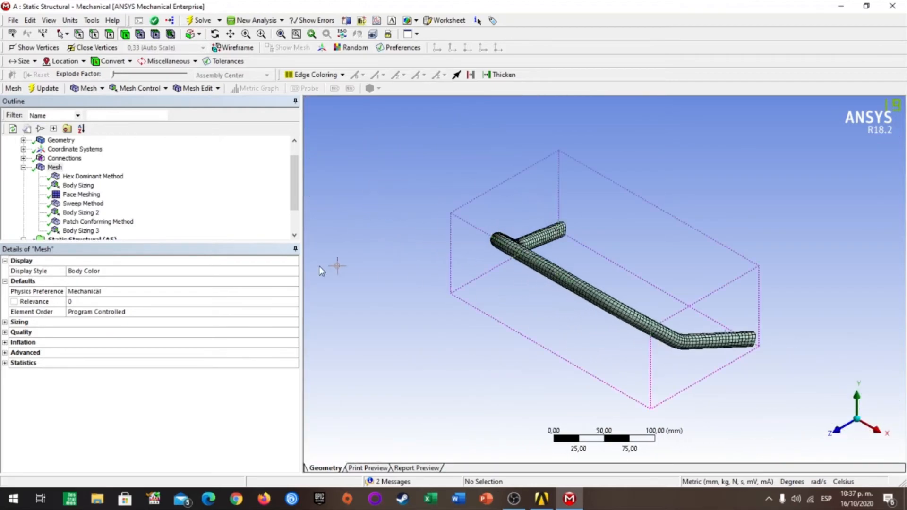
Step: Add a Virtual Topology object to the model with the bent front tube isolated
{"action": "right_click", "coordinate": [639, 260]}
{"action": "left_click", "coordinate": [515, 275]}
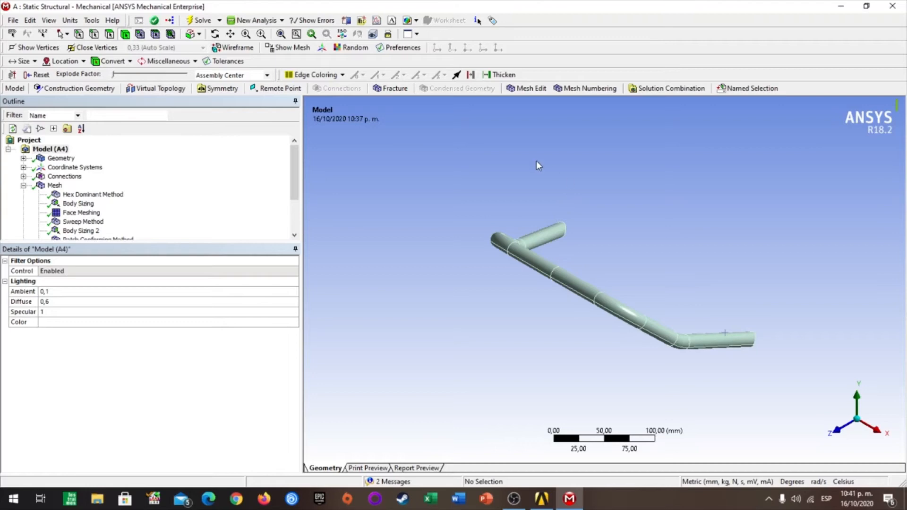
{"action": "left_click", "coordinate": [61, 150]}
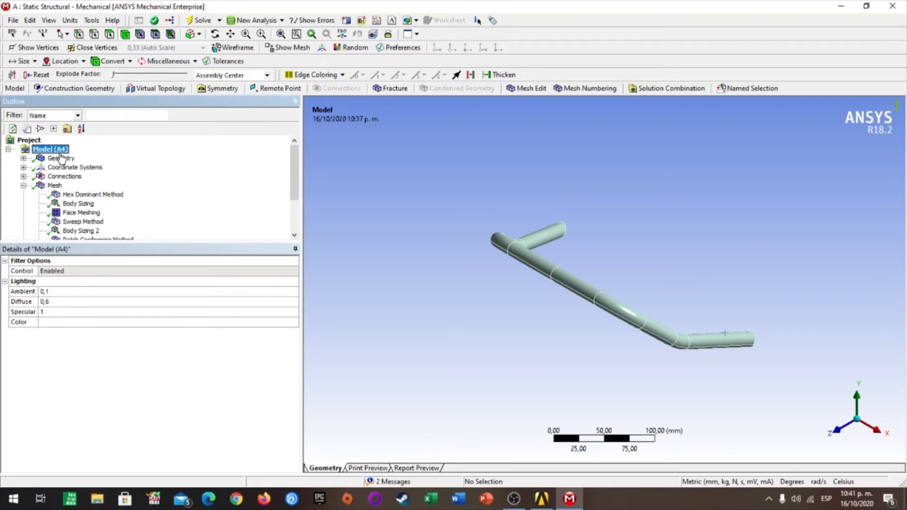
{"action": "left_click", "coordinate": [158, 89]}
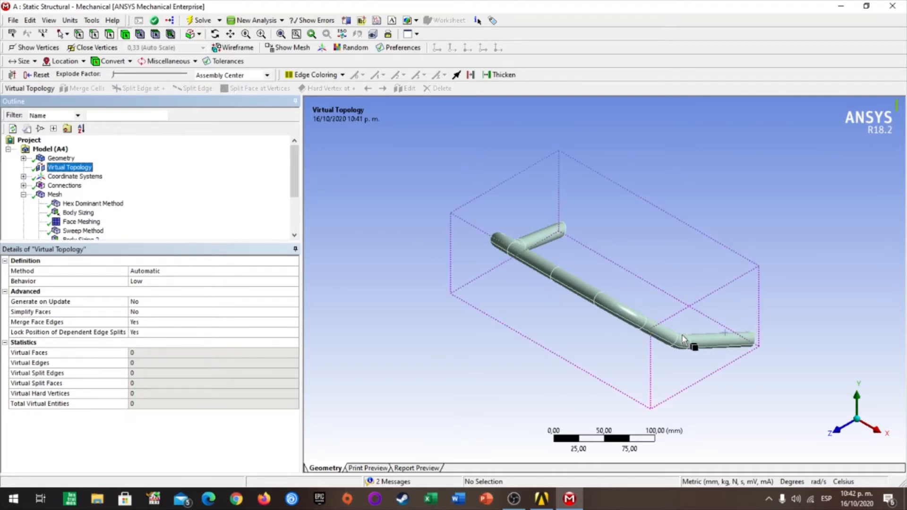
{"action": "middle_click_drag", "start_coordinate": [686, 336], "coordinate": [666, 339]}
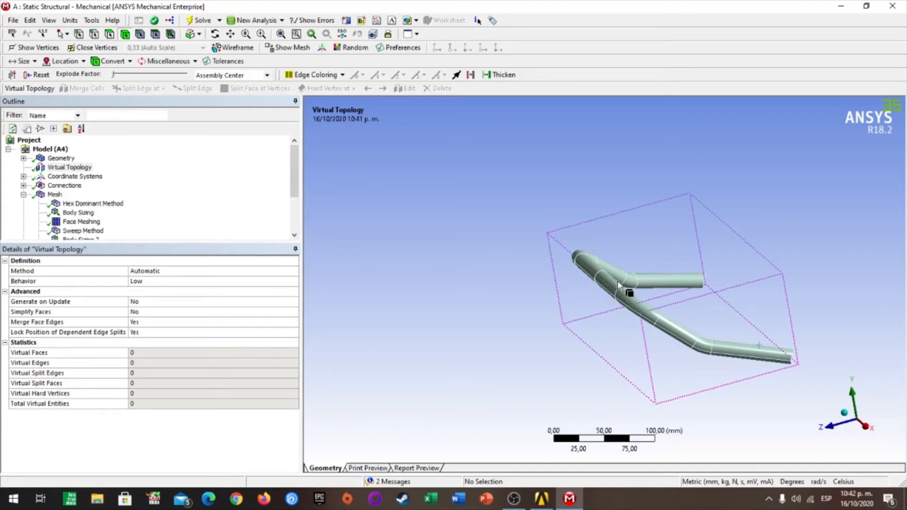
{"action": "middle_click_drag", "start_coordinate": [636, 305], "coordinate": [537, 314]}
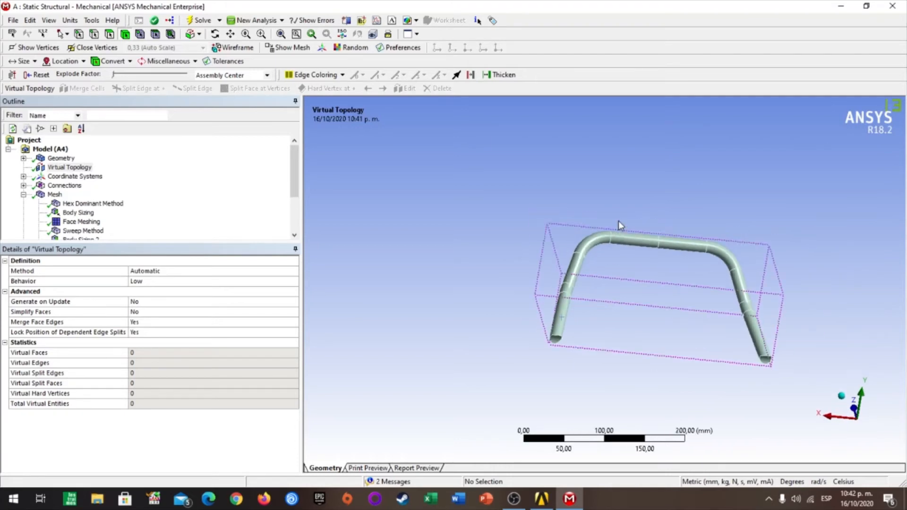
Step: Split the three circumferential edges along the tube's straight crossbar with virtual edge splits: one at each bend and one at mid-span
{"action": "scroll", "coordinate": [620, 227], "scroll_direction": "up", "scroll_amount": 3}
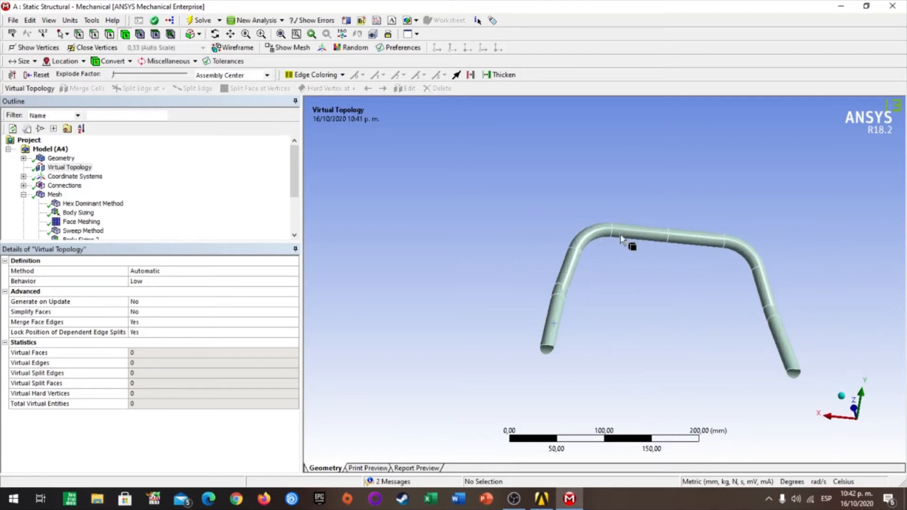
{"action": "left_click", "coordinate": [94, 34]}
{"action": "left_click", "coordinate": [617, 196]}
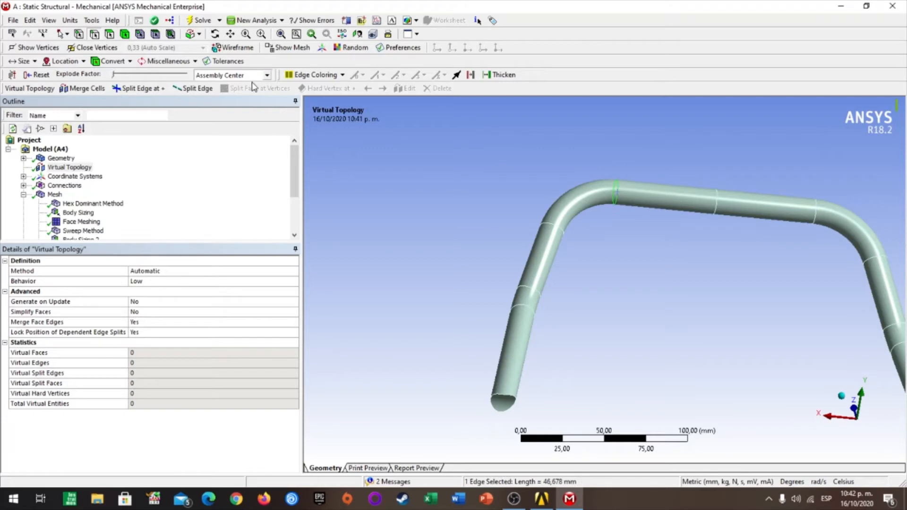
{"action": "left_click", "coordinate": [192, 89]}
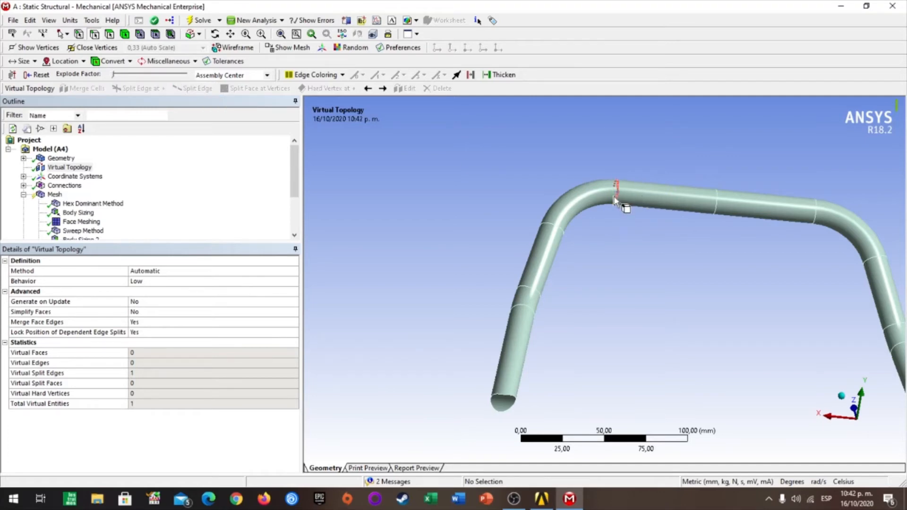
{"action": "middle_click_drag", "start_coordinate": [614, 201], "coordinate": [647, 196]}
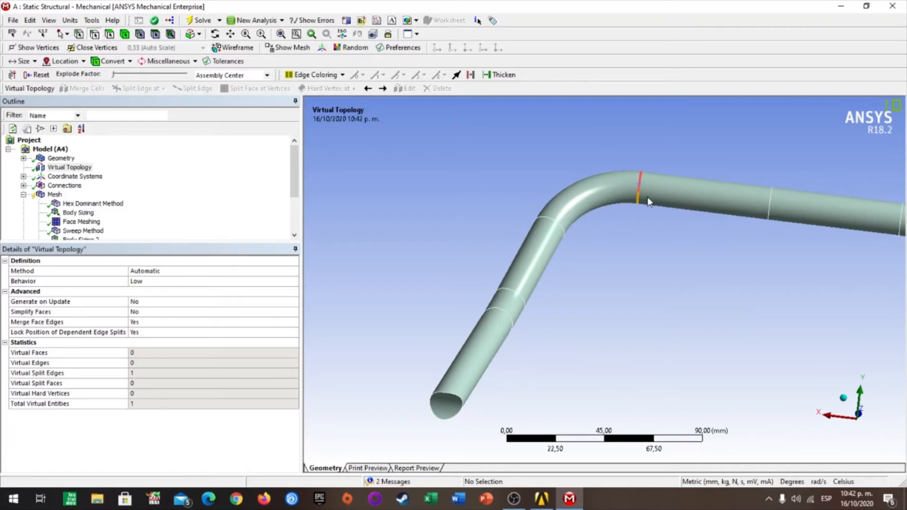
{"action": "left_click", "coordinate": [771, 215]}
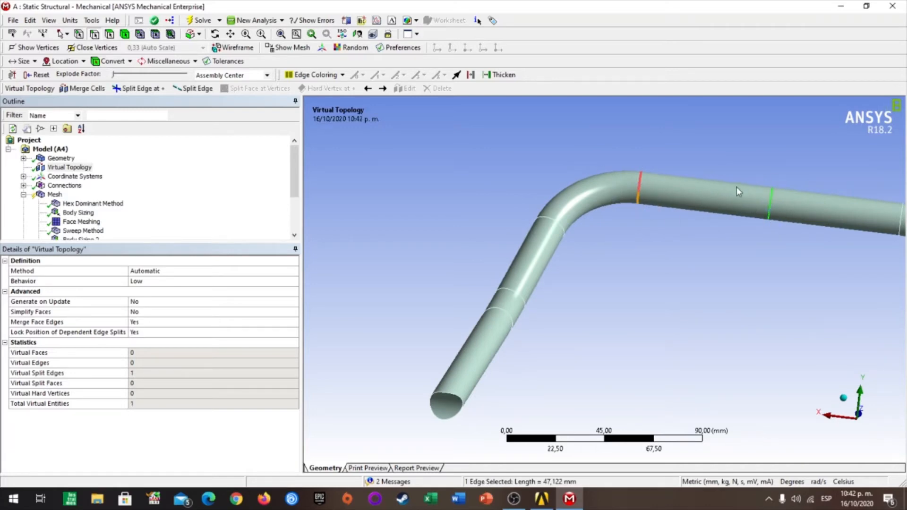
{"action": "left_click", "coordinate": [198, 90]}
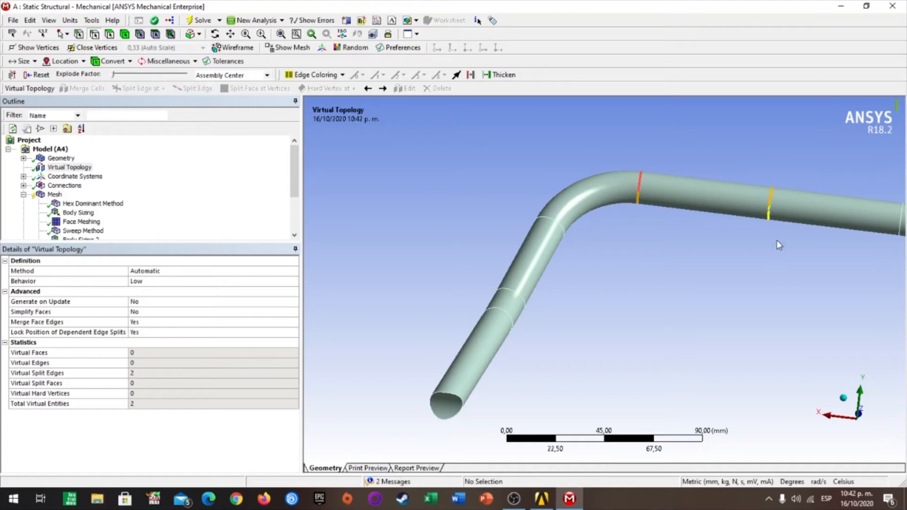
{"action": "scroll", "coordinate": [853, 256], "scroll_direction": "down", "scroll_amount": 1}
{"action": "left_click", "coordinate": [862, 229]}
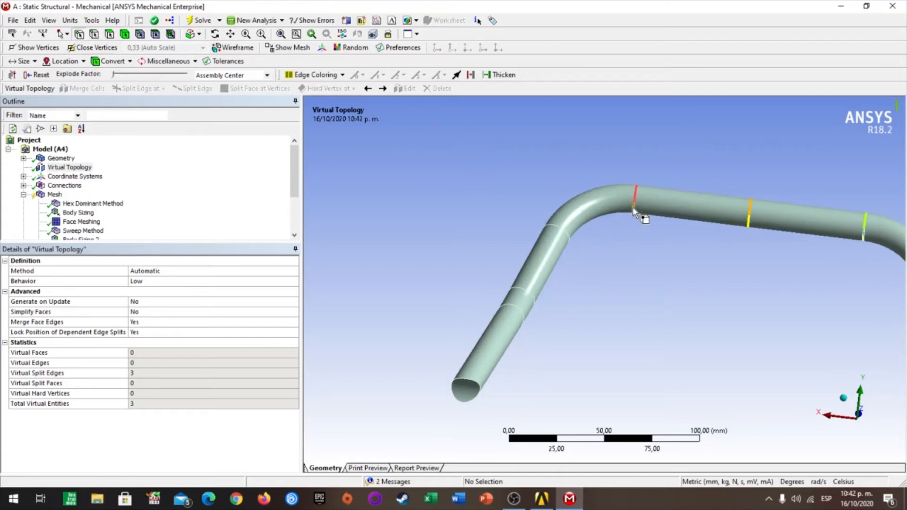
Step: Split the first half of the crossbar's face between the split vertices at the bend edge and the mid-span edge
{"action": "scroll", "coordinate": [632, 264], "scroll_direction": "up", "scroll_amount": 5}
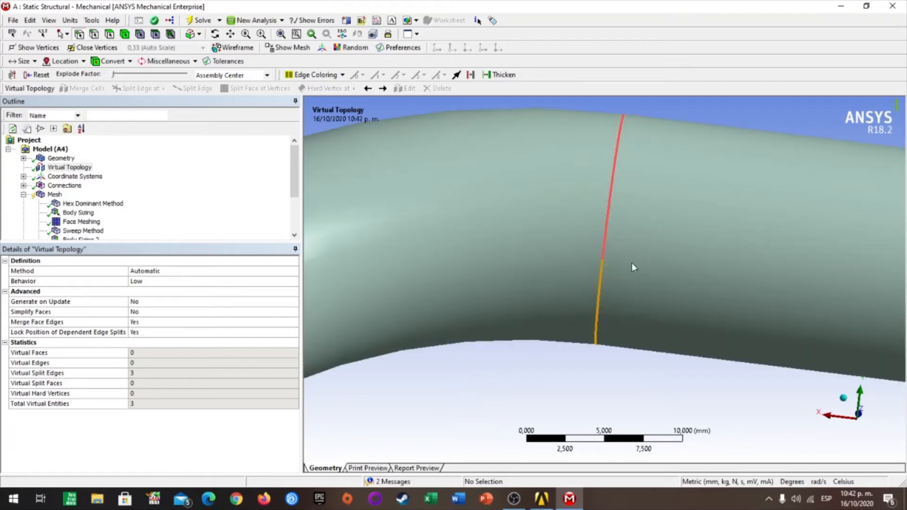
{"action": "left_click", "coordinate": [601, 259]}
{"action": "scroll", "coordinate": [638, 275], "scroll_direction": "down", "scroll_amount": 3}
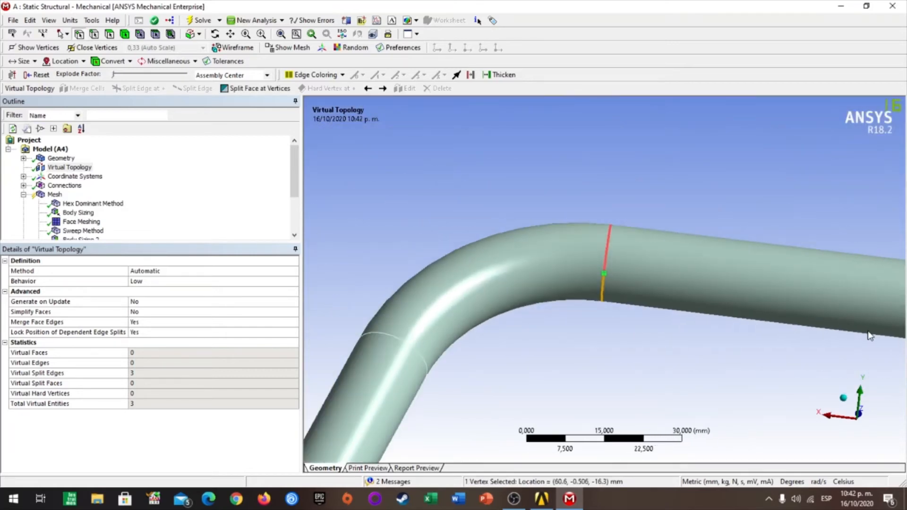
{"action": "middle_click_drag", "start_coordinate": [885, 344], "coordinate": [721, 318], "text": "ctrl"}
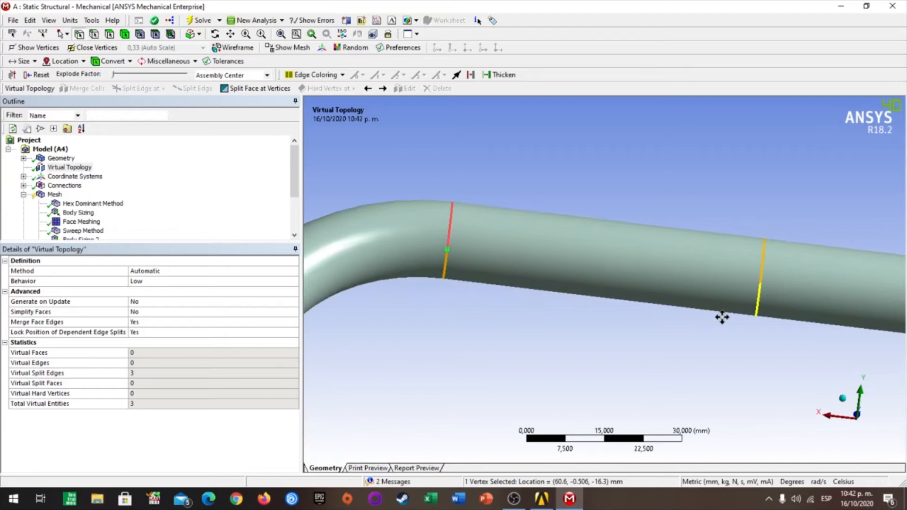
{"action": "left_click", "coordinate": [755, 282], "text": "ctrl"}
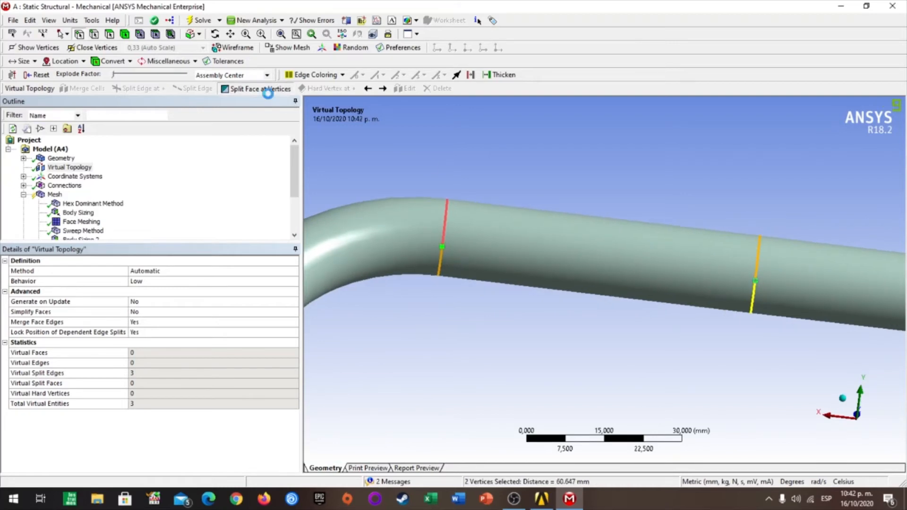
{"action": "left_click", "coordinate": [237, 88]}
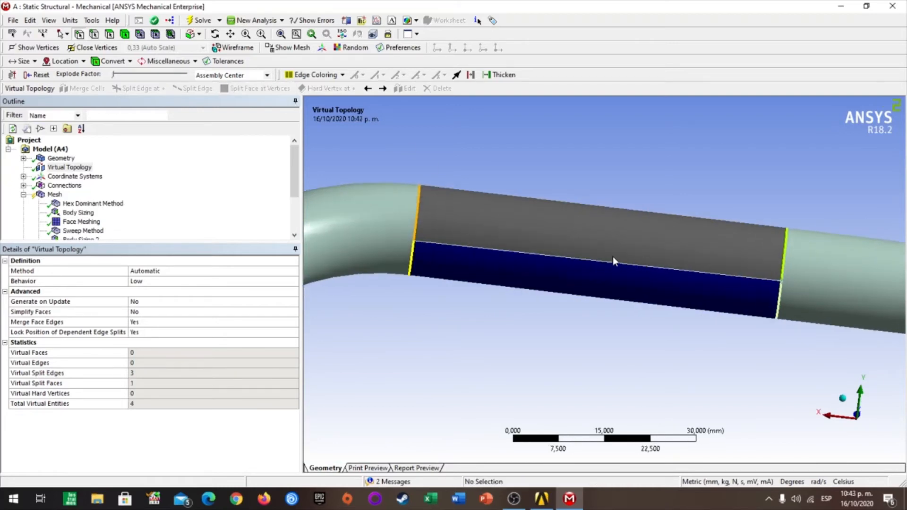
Step: Split the crossbar's other half face between the mid-span split vertex and the one at the far bend
{"action": "scroll", "coordinate": [613, 256], "scroll_direction": "down", "scroll_amount": 4}
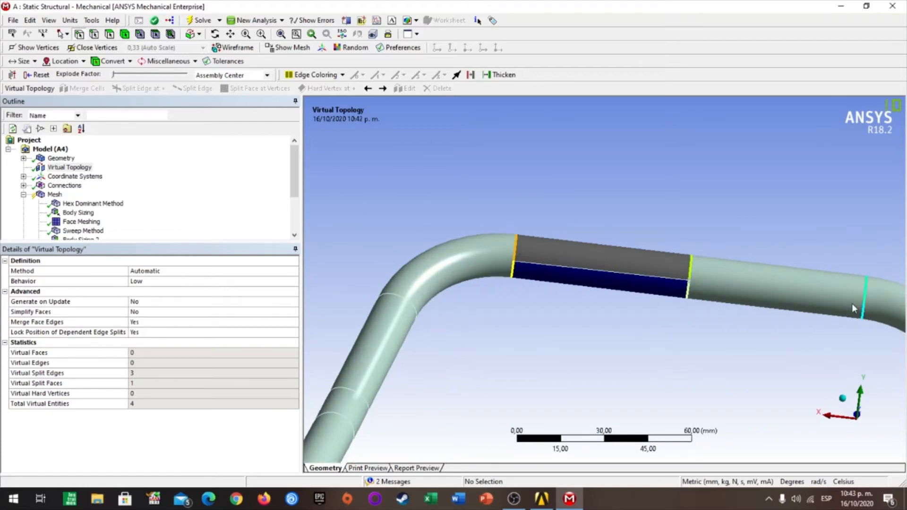
{"action": "left_click", "coordinate": [690, 284]}
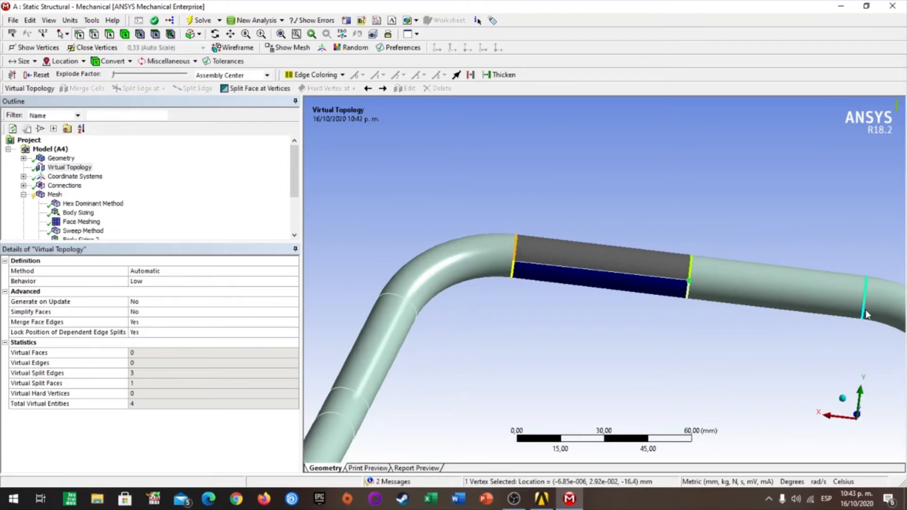
{"action": "left_click", "coordinate": [864, 305], "text": "ctrl"}
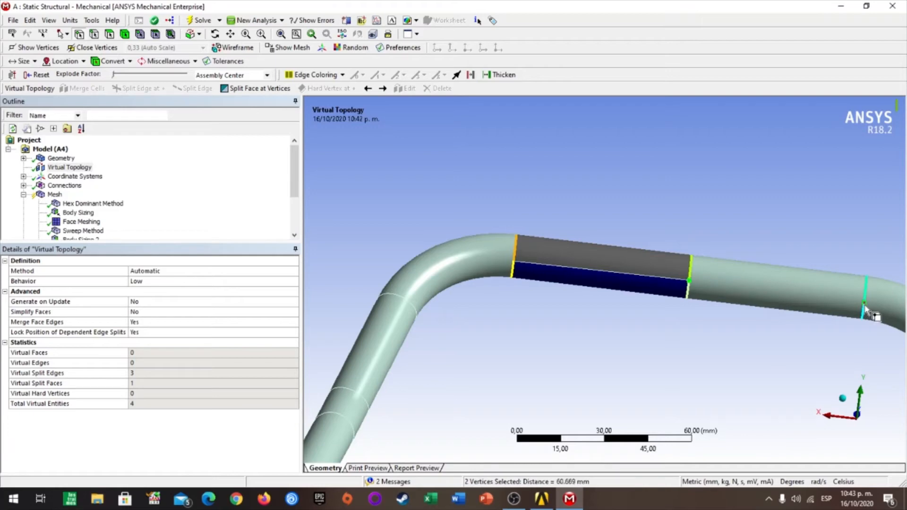
{"action": "left_click", "coordinate": [261, 90]}
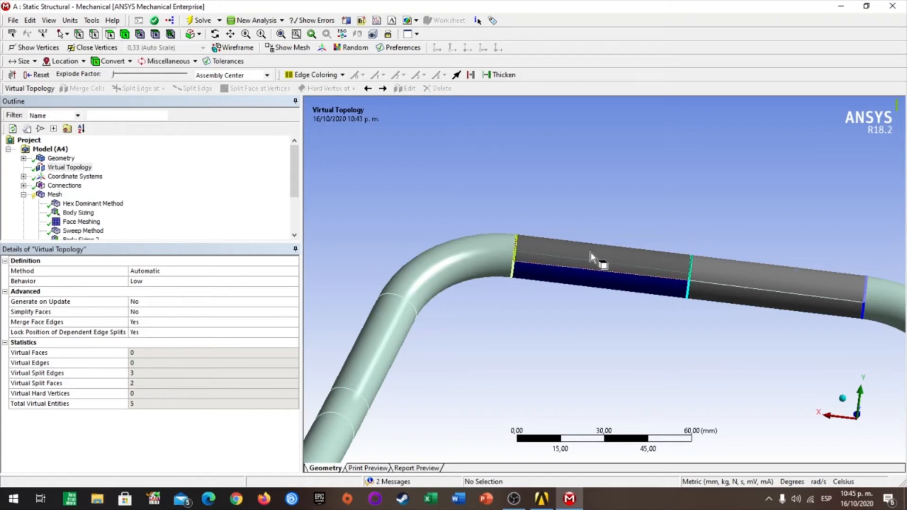
Step: Merge the crossbar's two upper split faces into one virtual face and the two lower ones into another
{"action": "left_click", "coordinate": [590, 257]}
{"action": "left_click", "coordinate": [763, 275], "text": "ctrl"}
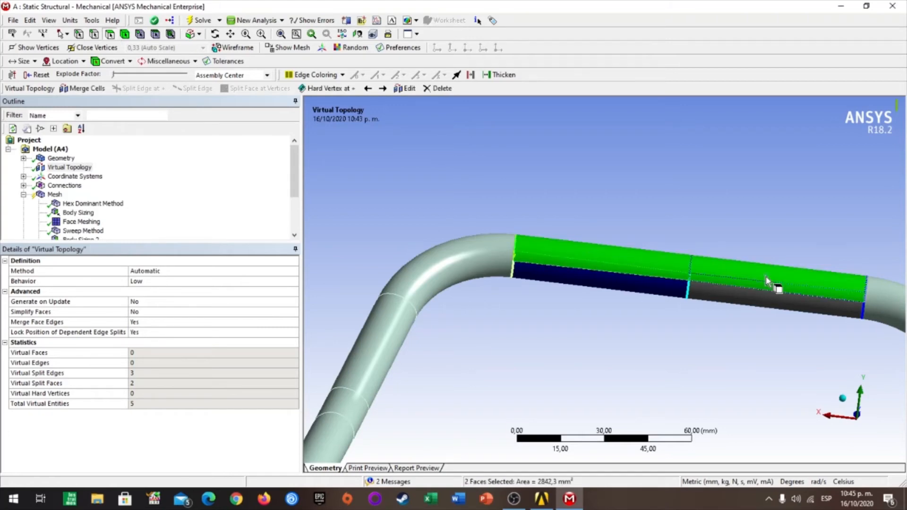
{"action": "left_click", "coordinate": [79, 91]}
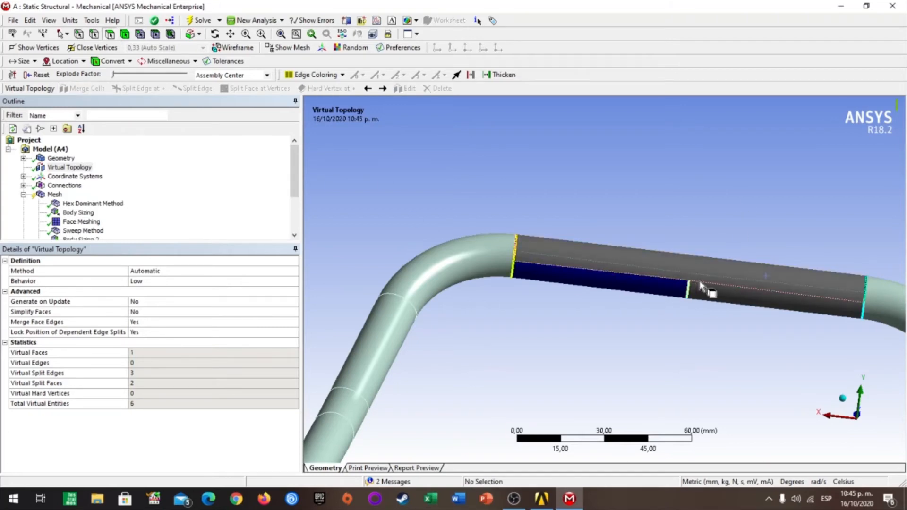
{"action": "middle_click_drag", "start_coordinate": [720, 271], "coordinate": [639, 418]}
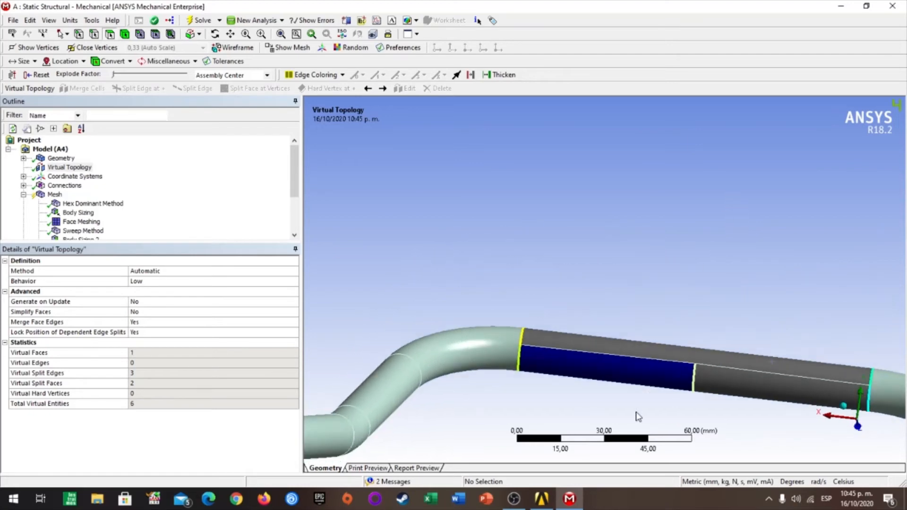
{"action": "left_click", "coordinate": [650, 384]}
{"action": "left_click", "coordinate": [727, 390], "text": "ctrl"}
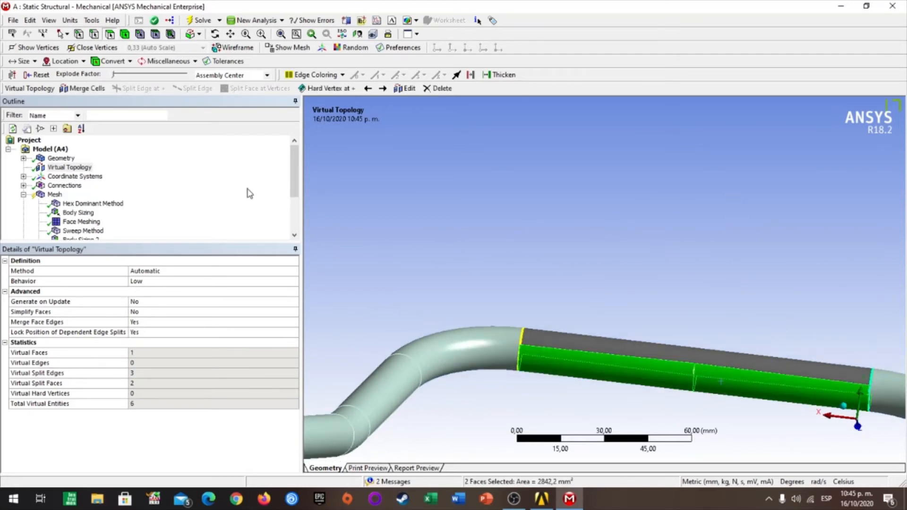
{"action": "left_click", "coordinate": [90, 88]}
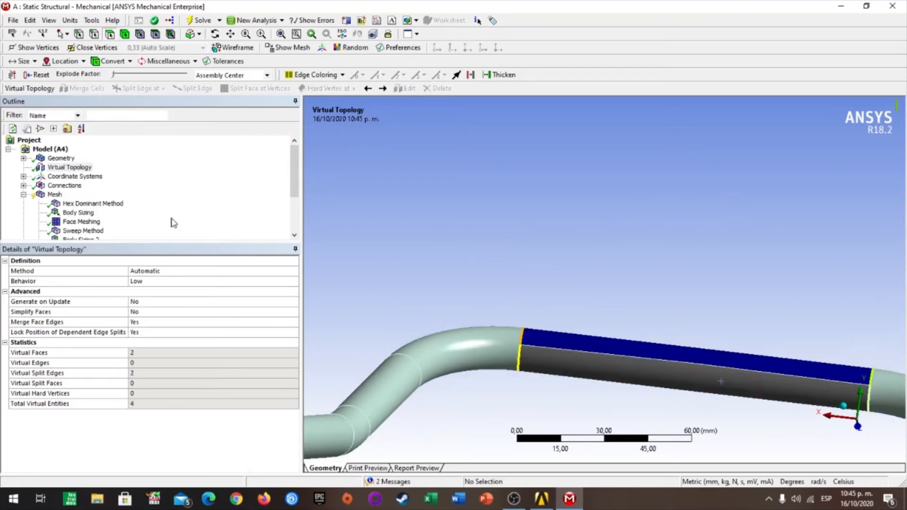
Step: Clear the generated mesh data on the bent tube body and accept the clearing
{"action": "scroll", "coordinate": [76, 213], "scroll_direction": "down", "scroll_amount": 2}
{"action": "scroll", "coordinate": [40, 159], "scroll_direction": "up", "scroll_amount": 1}
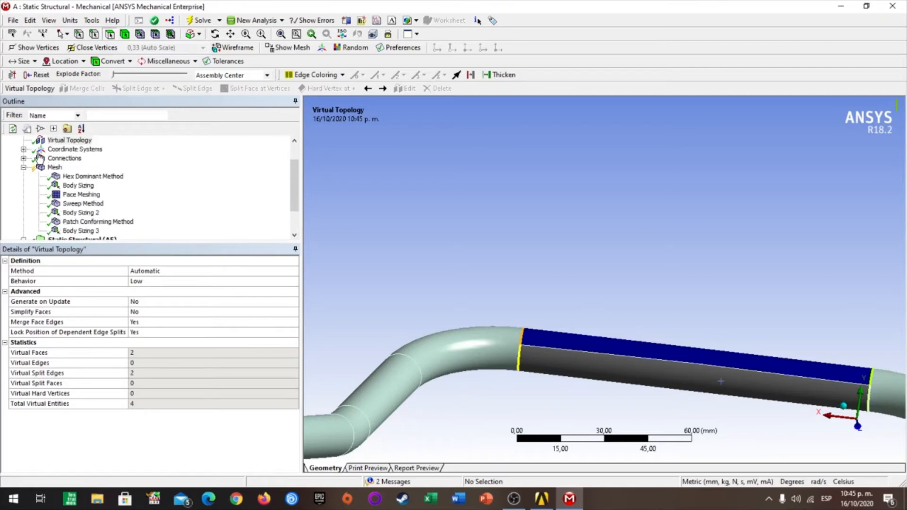
{"action": "left_click", "coordinate": [55, 167]}
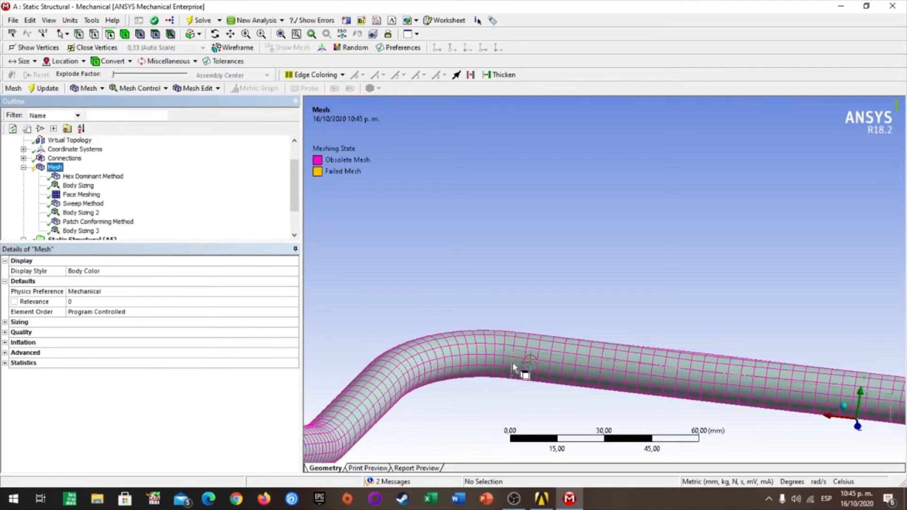
{"action": "scroll", "coordinate": [514, 367], "scroll_direction": "down", "scroll_amount": 5}
{"action": "scroll", "coordinate": [622, 316], "scroll_direction": "up", "scroll_amount": 1}
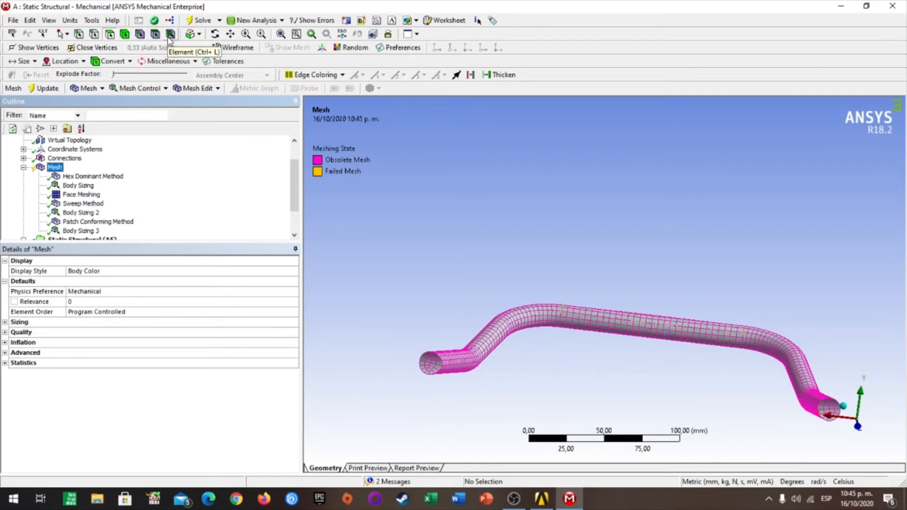
{"action": "left_click", "coordinate": [129, 39]}
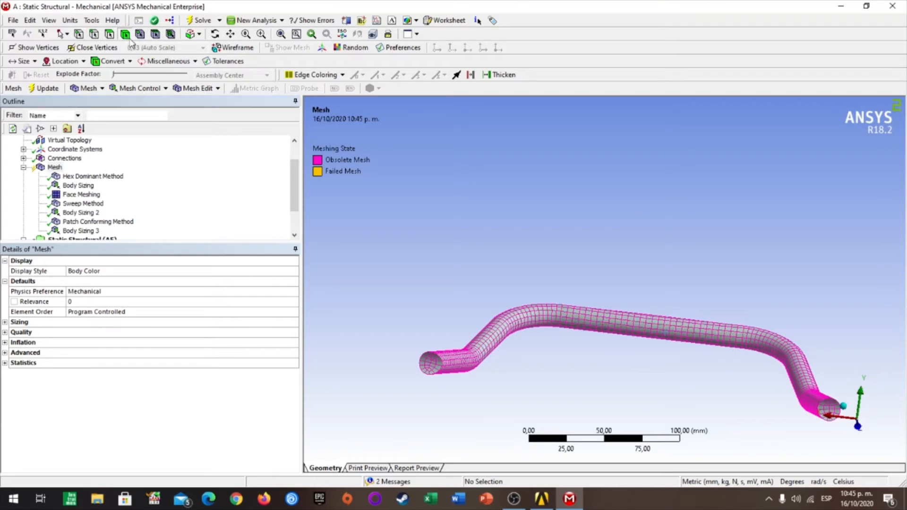
{"action": "left_click", "coordinate": [578, 326]}
{"action": "right_click", "coordinate": [643, 322]}
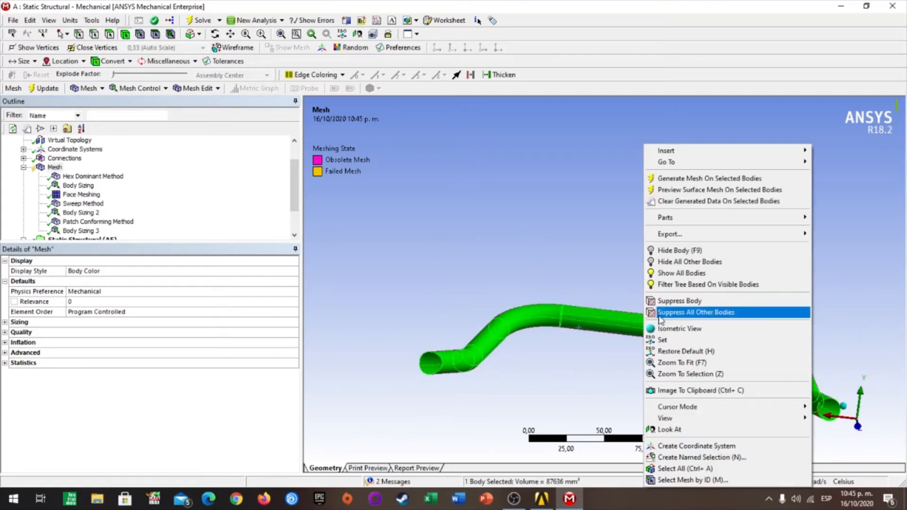
{"action": "left_click", "coordinate": [730, 201]}
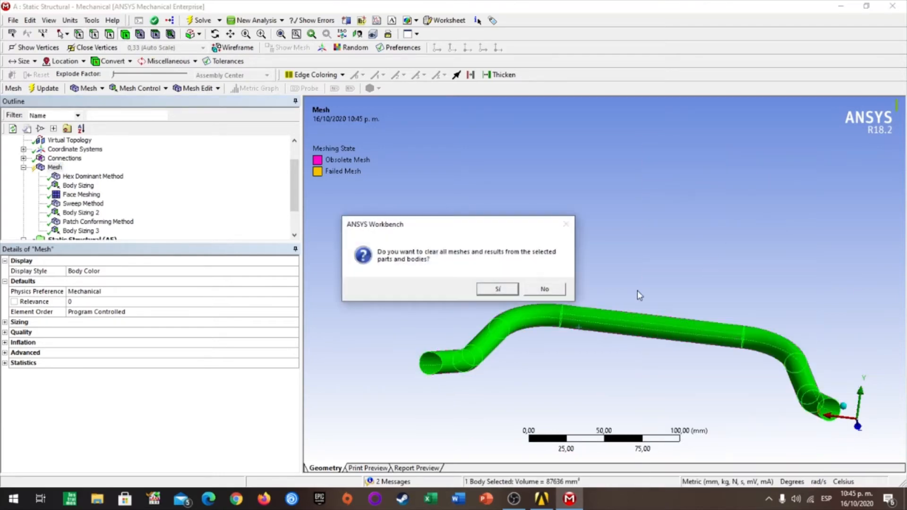
{"action": "left_click", "coordinate": [497, 289]}
{"action": "left_click", "coordinate": [587, 287]}
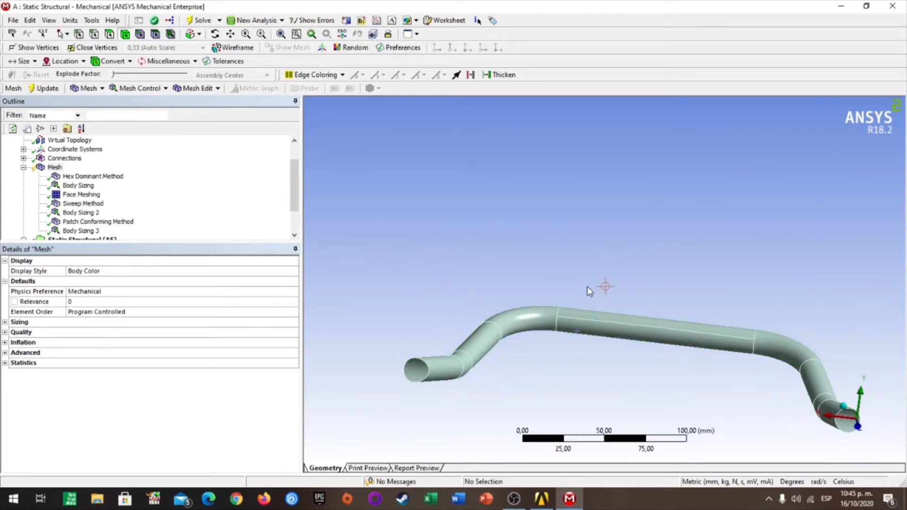
Step: Generate the mesh again on the bent tube body only, using the new virtual faces
{"action": "middle_click_drag", "start_coordinate": [593, 290], "coordinate": [612, 303]}
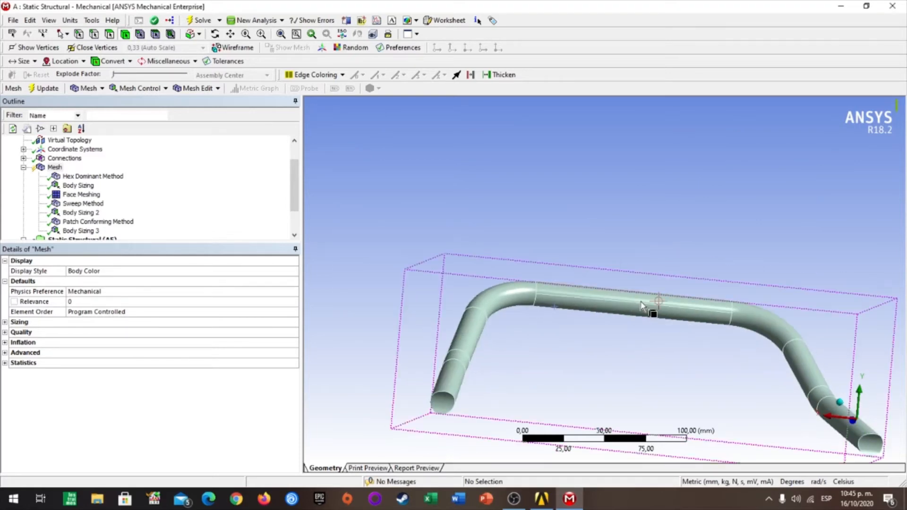
{"action": "left_click", "coordinate": [632, 301]}
{"action": "right_click", "coordinate": [630, 298]}
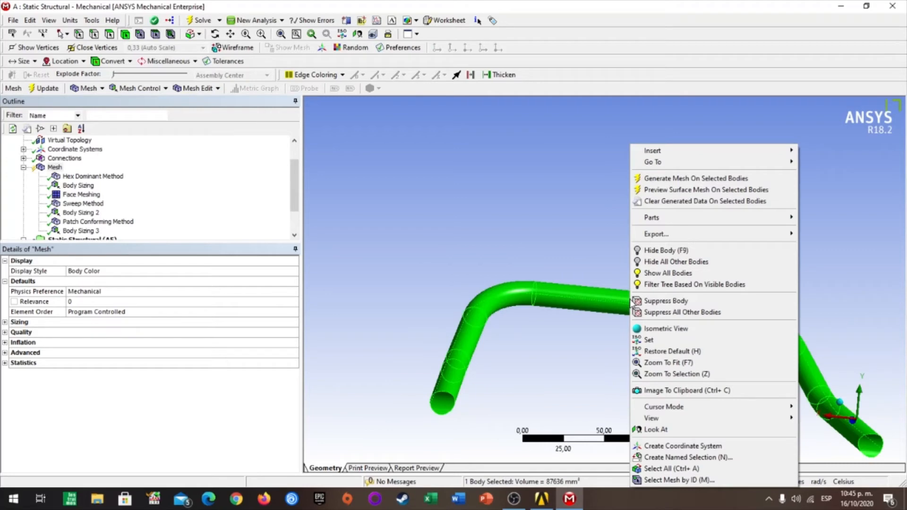
{"action": "left_click", "coordinate": [649, 182]}
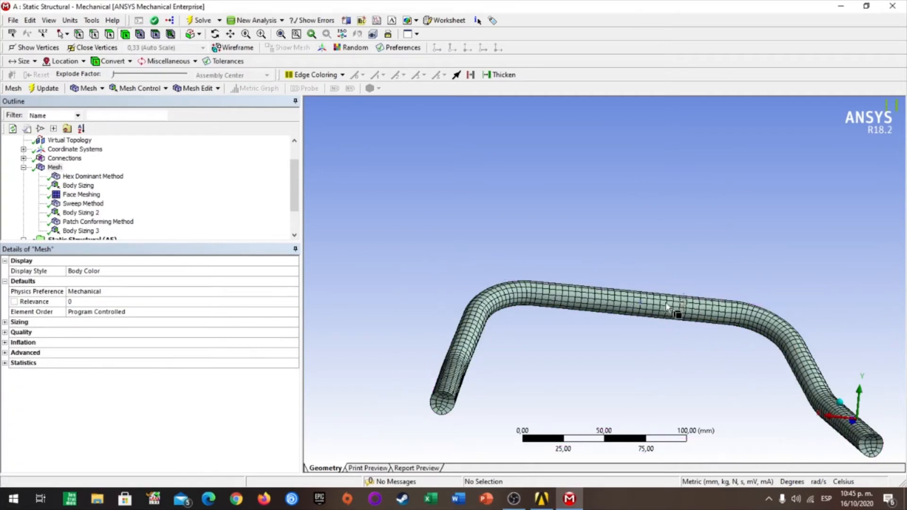
{"action": "middle_click_drag", "start_coordinate": [569, 328], "coordinate": [767, 380]}
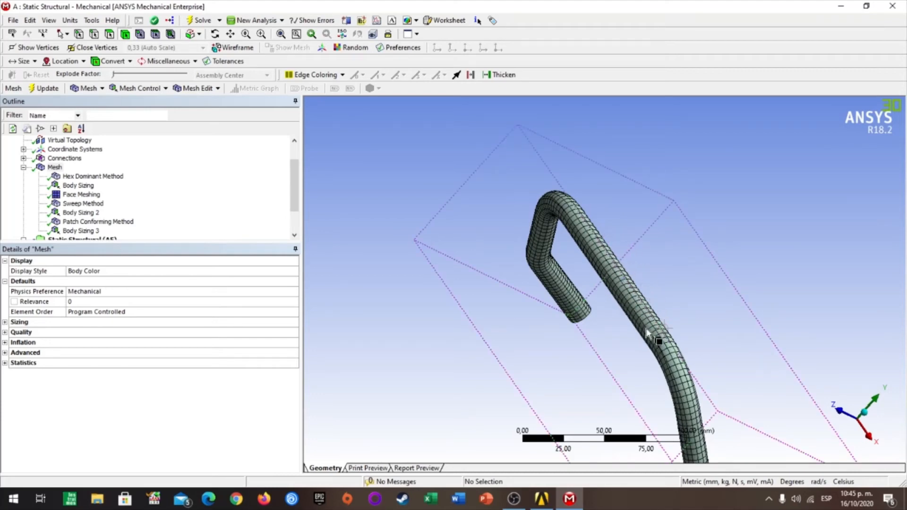
{"action": "middle_click_drag", "start_coordinate": [779, 359], "coordinate": [581, 413]}
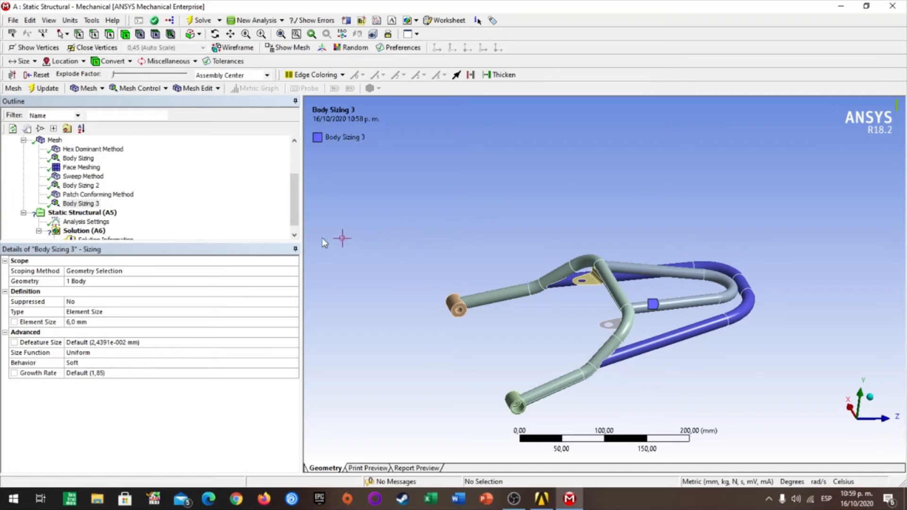
Step: Insert a mesh method scoped to the inner bent tube body and set it to Sweep
{"action": "left_click", "coordinate": [670, 269]}
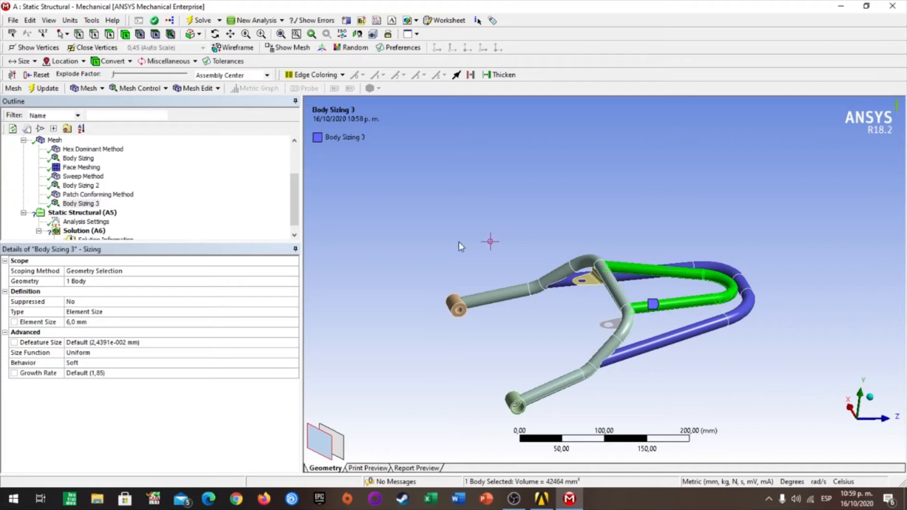
{"action": "left_click", "coordinate": [139, 88]}
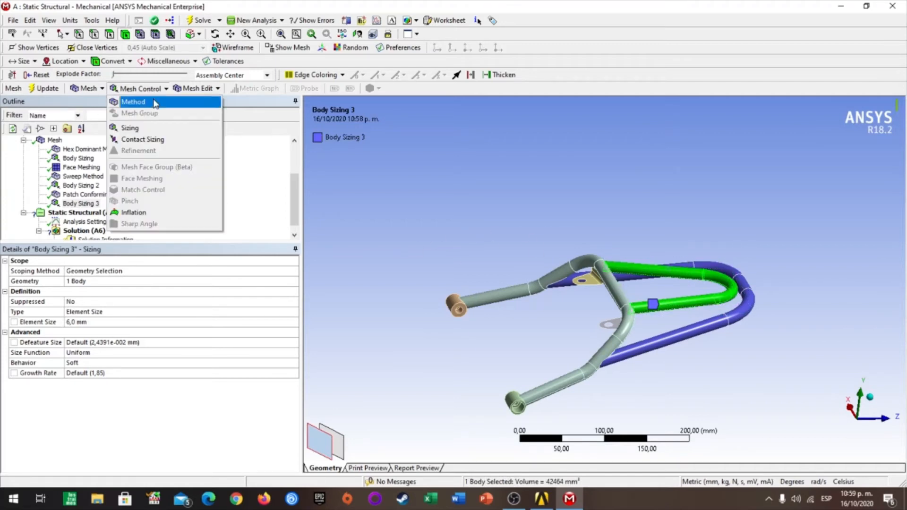
{"action": "left_click", "coordinate": [155, 100]}
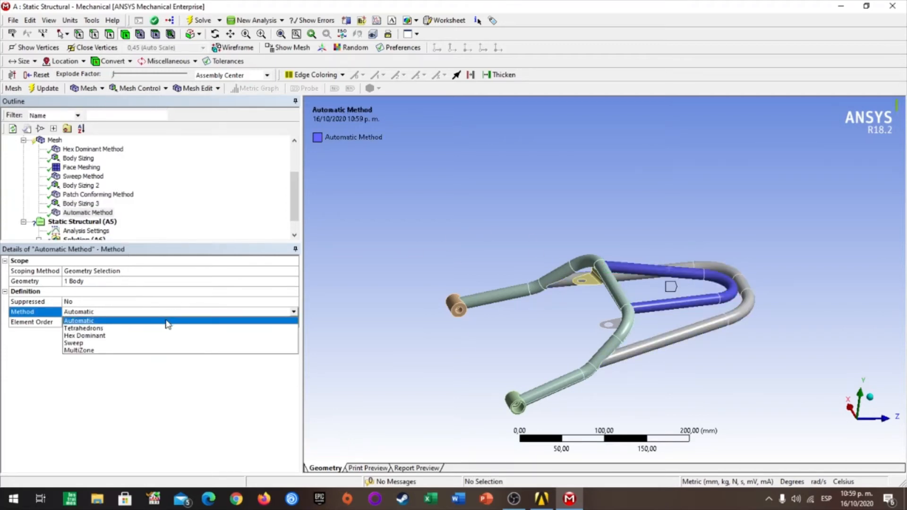
{"action": "left_click", "coordinate": [128, 344]}
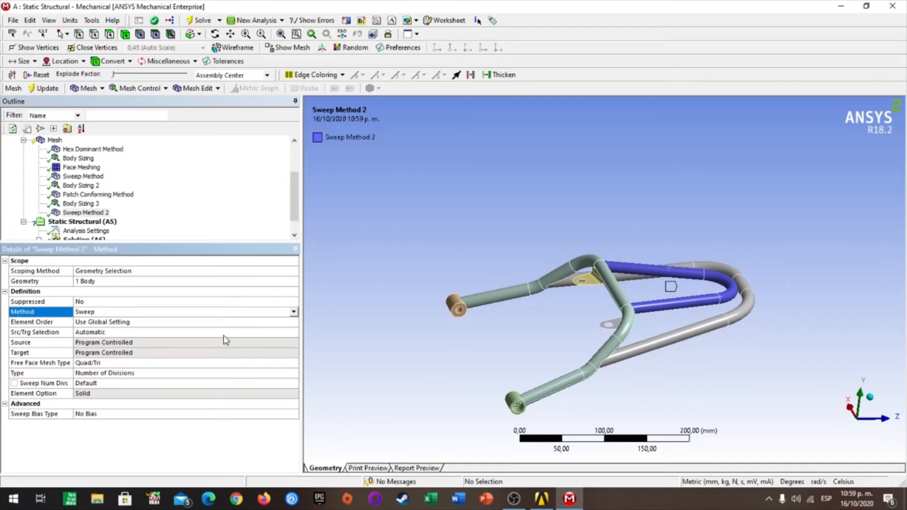
{"action": "left_click", "coordinate": [146, 282]}
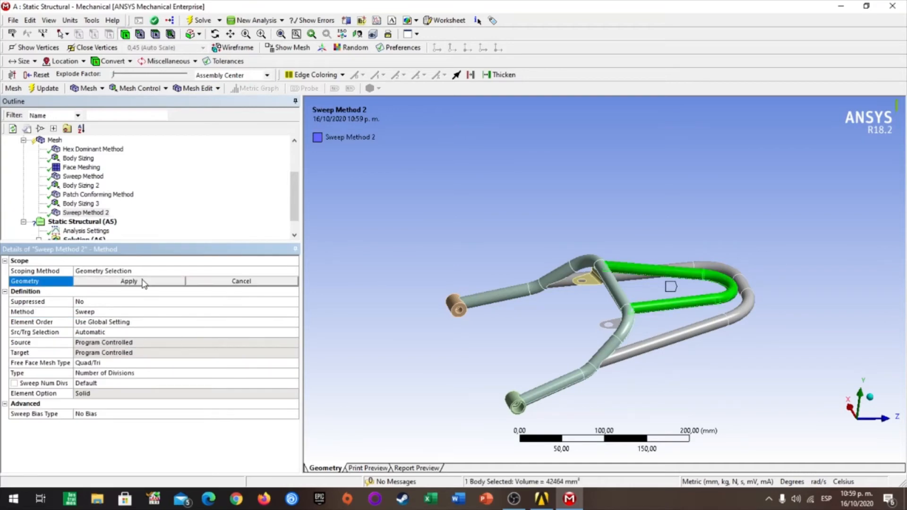
{"action": "left_click", "coordinate": [132, 285]}
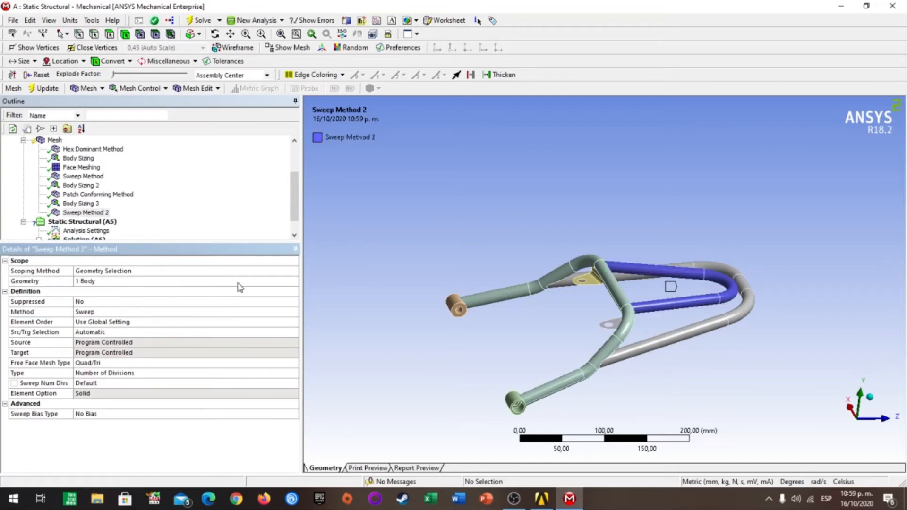
Step: Add a body sizing control to the inner bent tube with an element size of 2 mm
{"action": "left_click", "coordinate": [165, 90]}
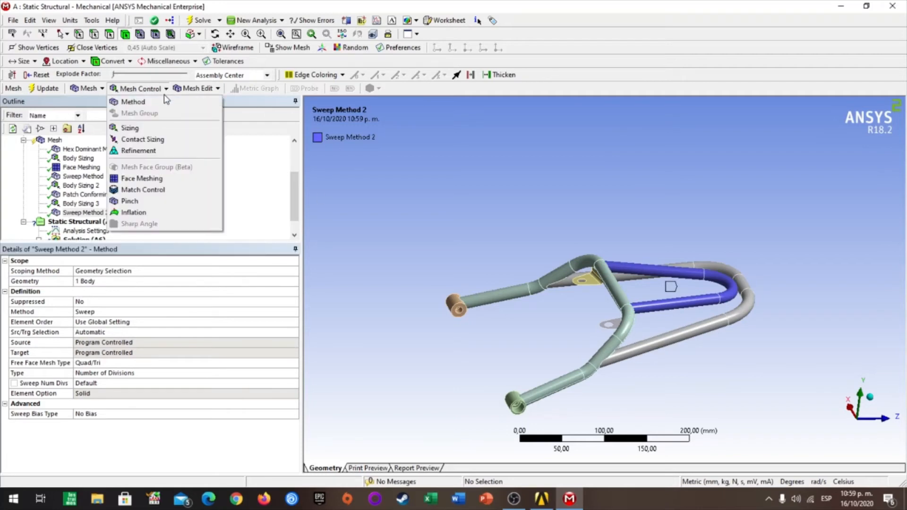
{"action": "left_click", "coordinate": [169, 132]}
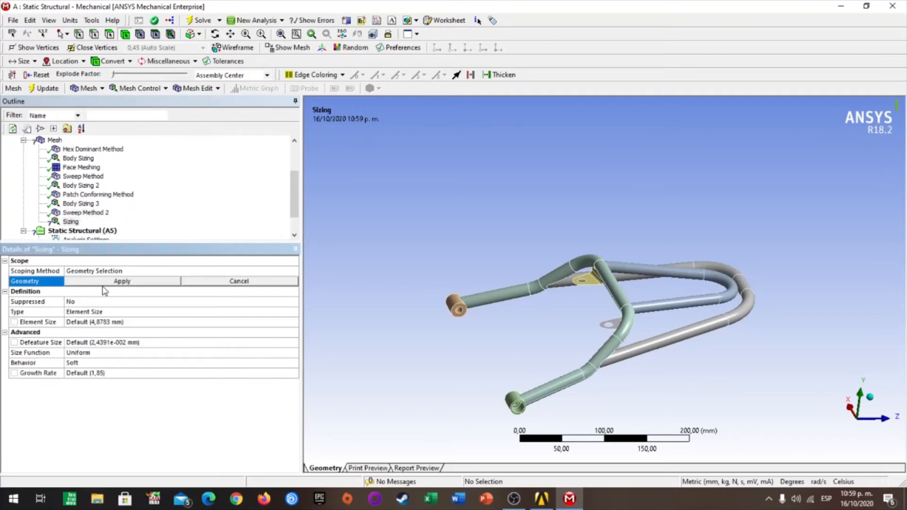
{"action": "left_click", "coordinate": [674, 279]}
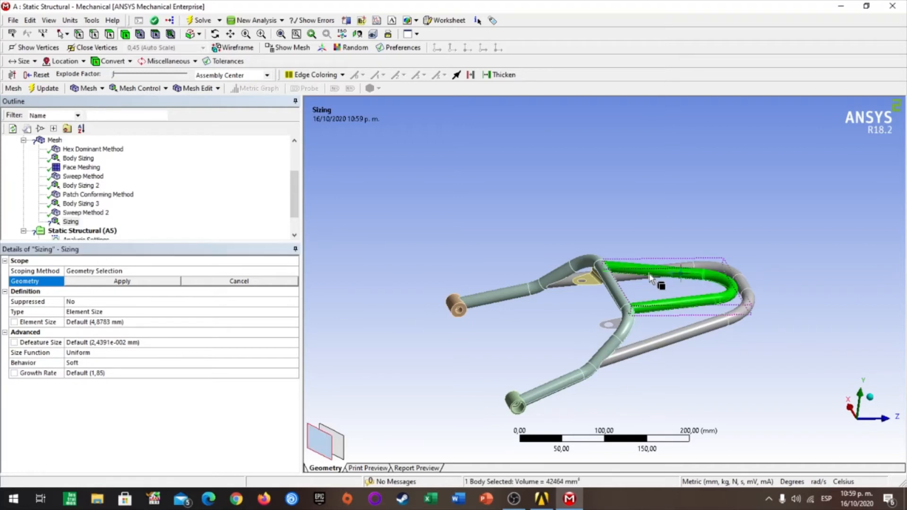
{"action": "left_click", "coordinate": [131, 283]}
{"action": "left_click", "coordinate": [107, 322]}
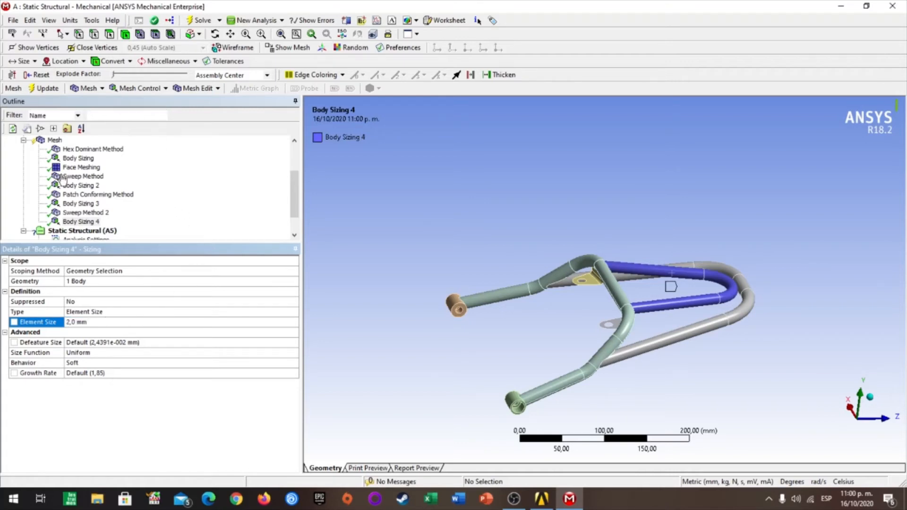
Step: Check which bodies the hex dominant, sweep and patch conforming methods cover, and update and display the frame's mesh
{"action": "left_click", "coordinate": [92, 150]}
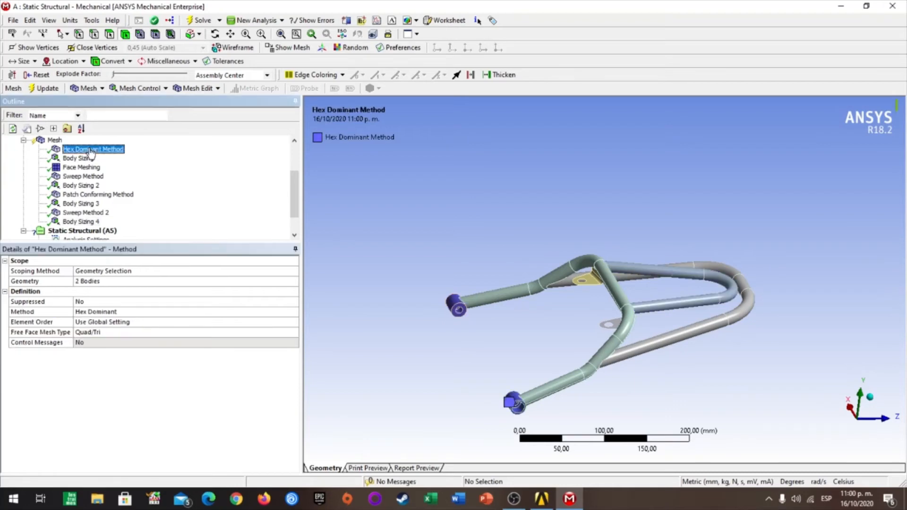
{"action": "left_click", "coordinate": [84, 177]}
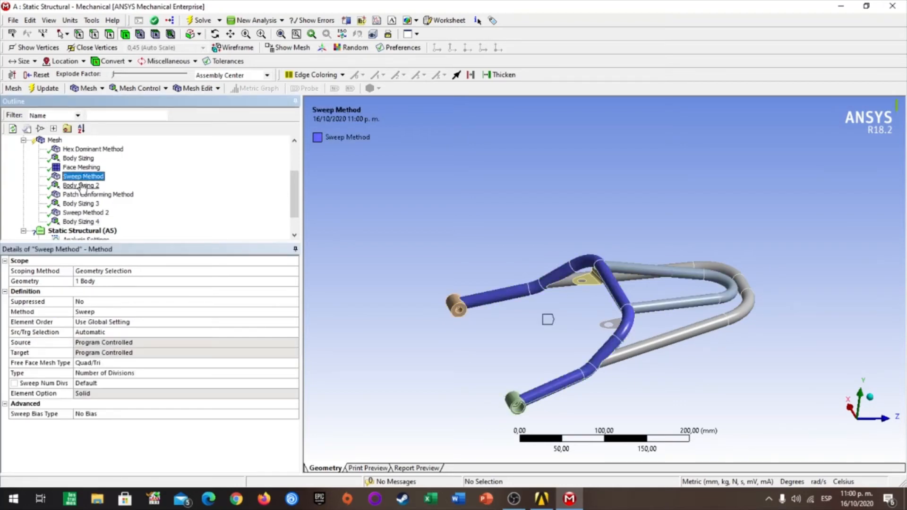
{"action": "left_click", "coordinate": [84, 195]}
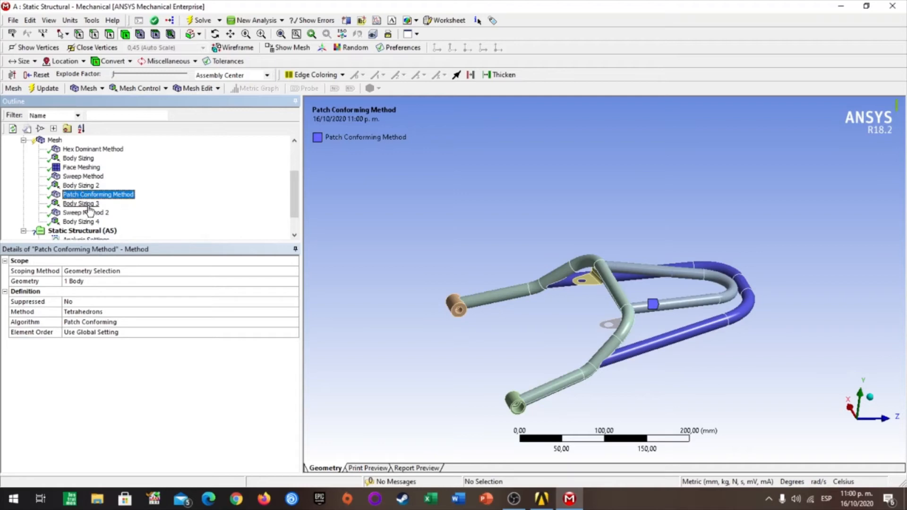
{"action": "left_click", "coordinate": [85, 213]}
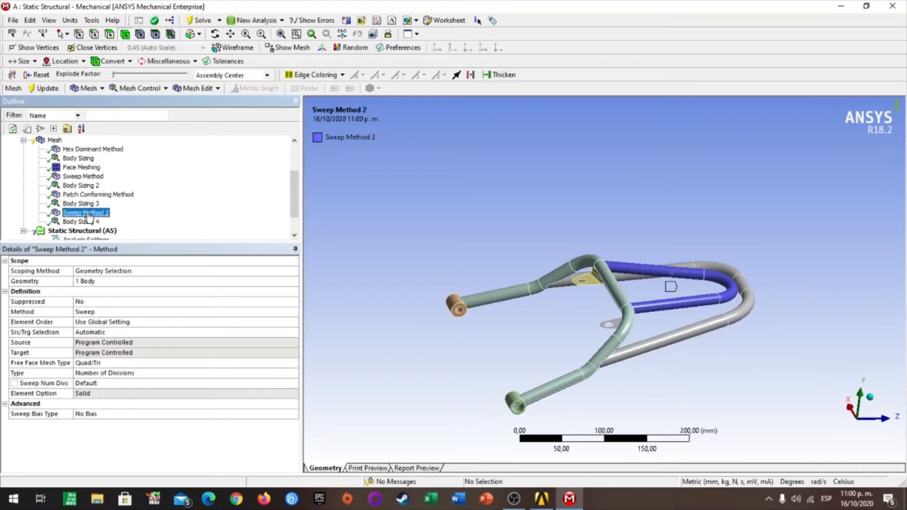
{"action": "scroll", "coordinate": [89, 216], "scroll_direction": "down", "scroll_amount": 1}
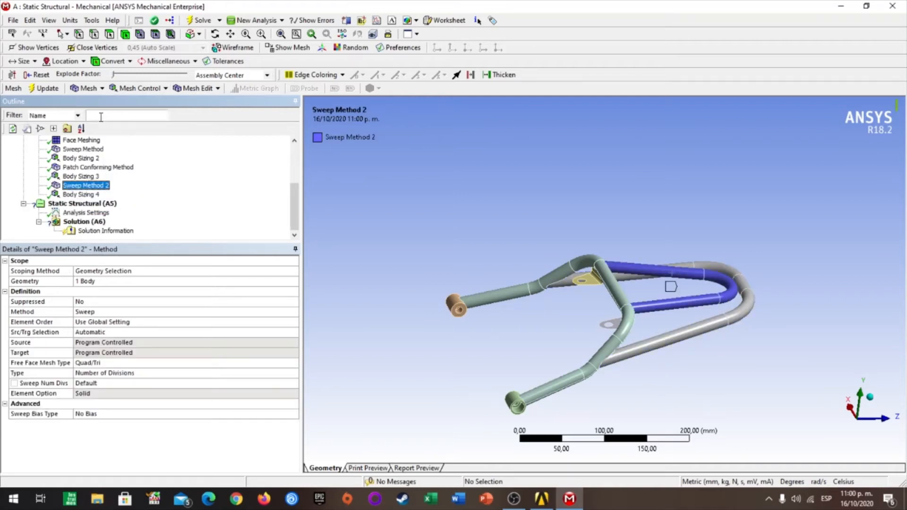
{"action": "left_click", "coordinate": [44, 93]}
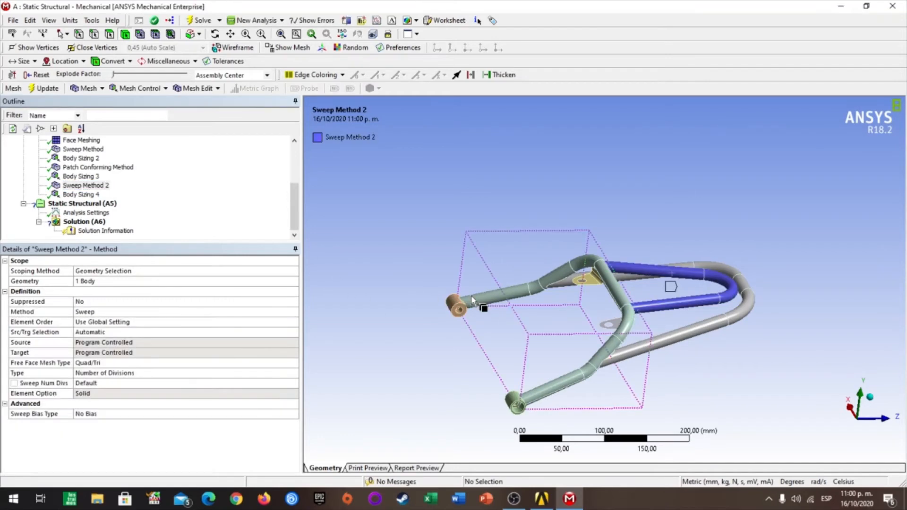
{"action": "scroll", "coordinate": [72, 185], "scroll_direction": "up", "scroll_amount": 2}
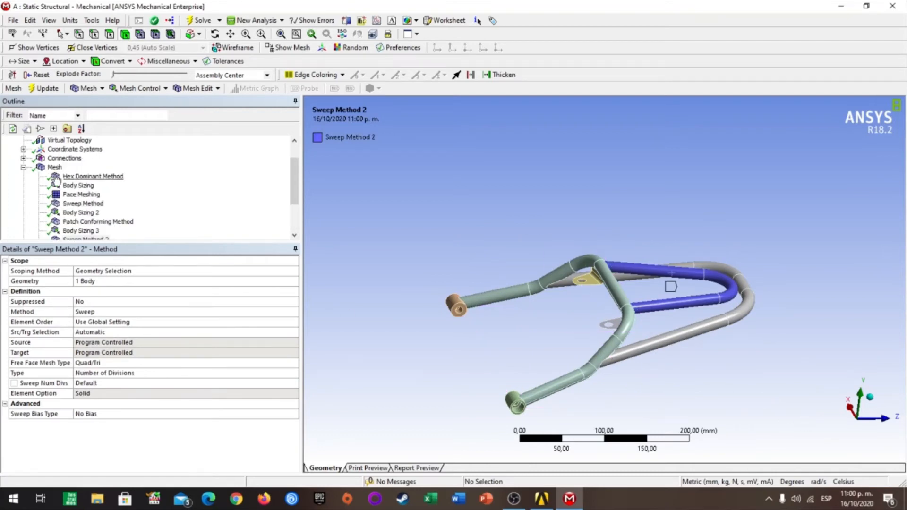
{"action": "left_click", "coordinate": [55, 167]}
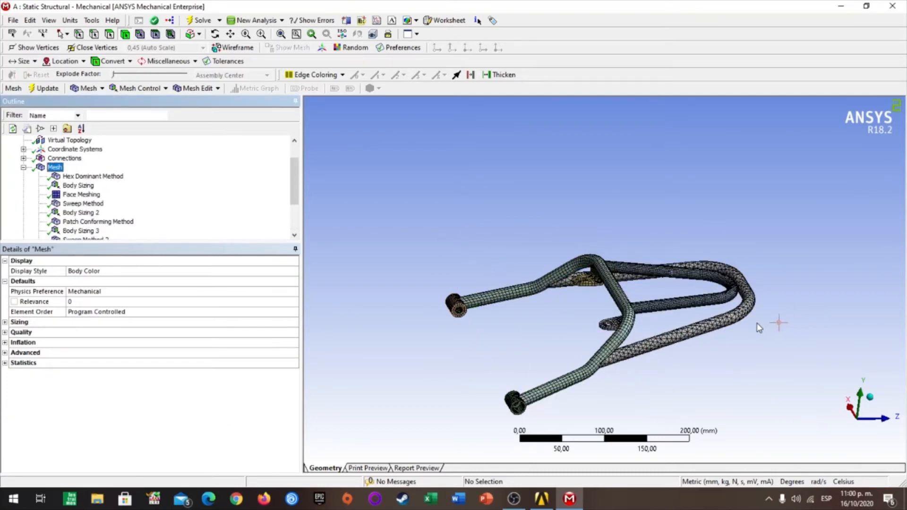
Step: Isolate the meshed inner bent tube by hiding all other bodies
{"action": "mouse_move", "coordinate": [758, 327]}
{"action": "middle_mouse_down"}
{"action": "mouse_move", "coordinate": [732, 364]}
{"action": "mouse_move", "coordinate": [781, 318]}
{"action": "mouse_move", "coordinate": [738, 332]}
{"action": "mouse_move", "coordinate": [740, 325]}
{"action": "mouse_move", "coordinate": [674, 320]}
{"action": "mouse_move", "coordinate": [740, 324]}
{"action": "mouse_move", "coordinate": [607, 328]}
{"action": "mouse_move", "coordinate": [763, 330]}
{"action": "middle_mouse_up"}
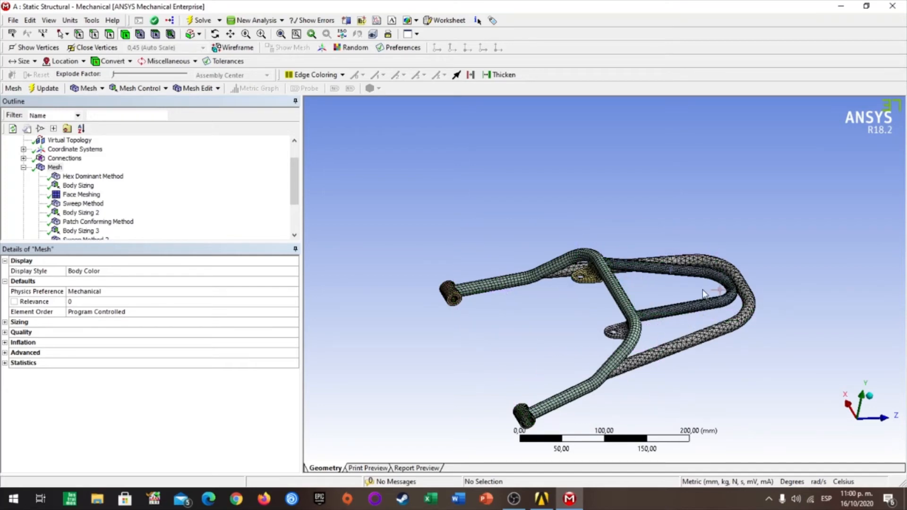
{"action": "left_click", "coordinate": [733, 299]}
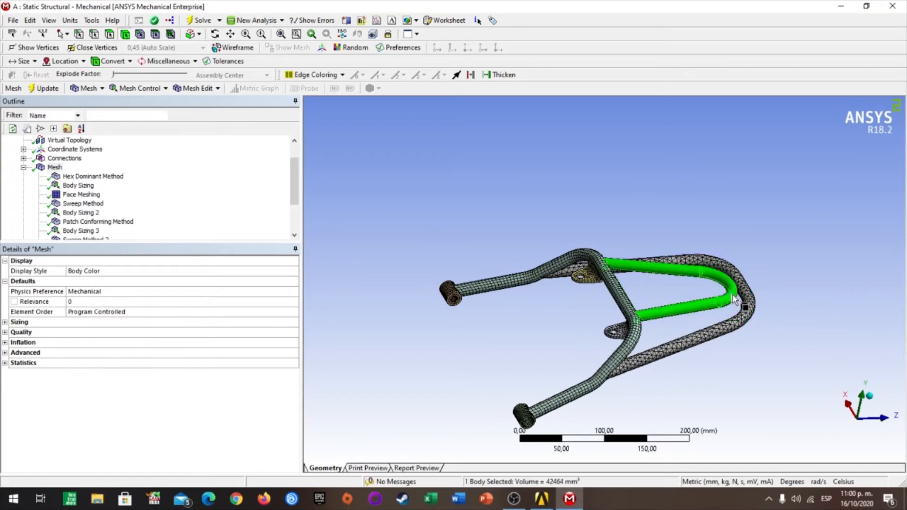
{"action": "right_click", "coordinate": [733, 299]}
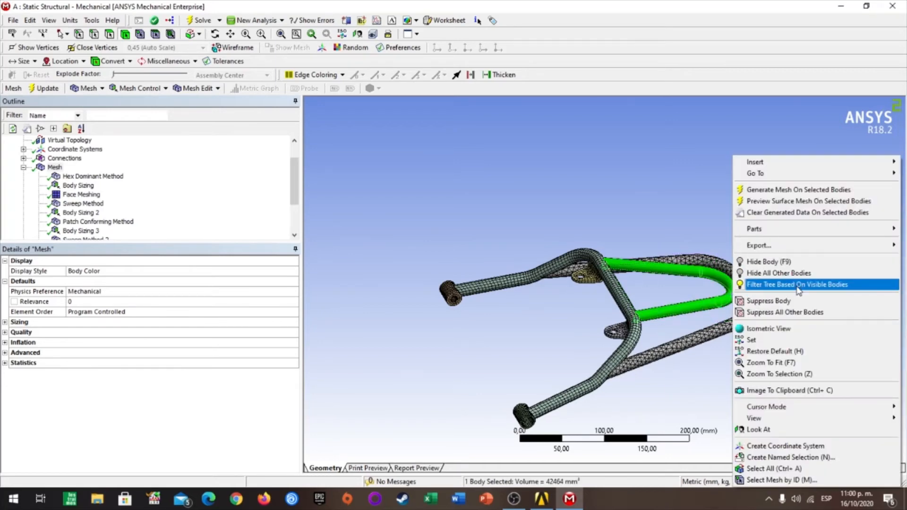
{"action": "left_click", "coordinate": [803, 274]}
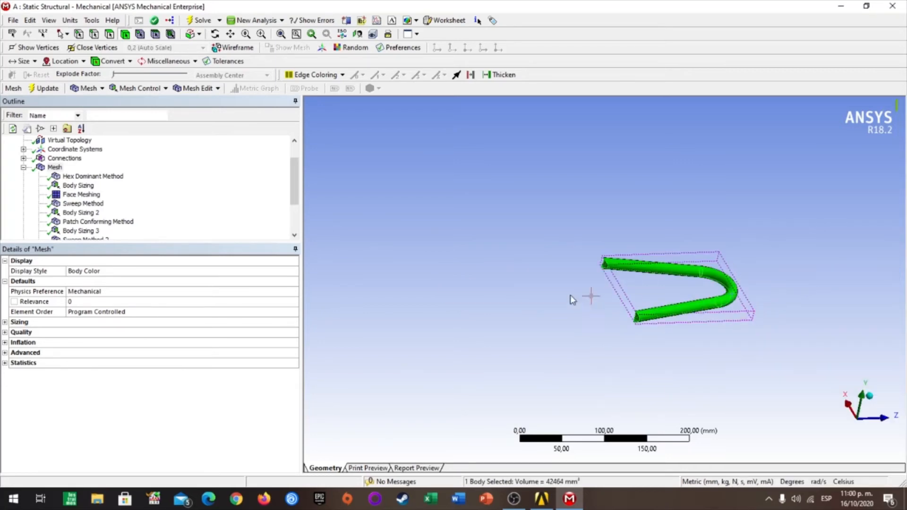
Step: Examine the swept mesh on the isolated inner tube, from its cut end along the legs to the bend
{"action": "middle_click_drag", "start_coordinate": [692, 281], "coordinate": [735, 273]}
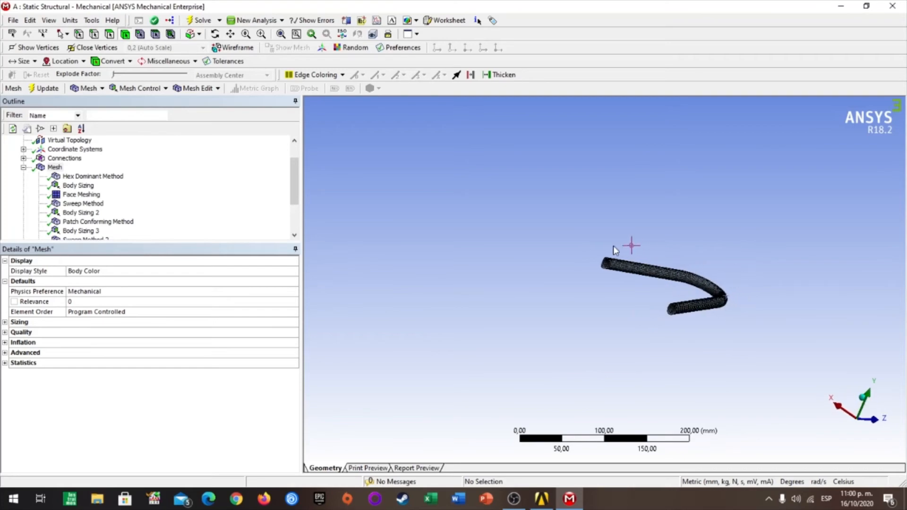
{"action": "right_click_drag", "start_coordinate": [552, 223], "coordinate": [661, 325]}
{"action": "right_click_drag", "start_coordinate": [520, 211], "coordinate": [609, 287]}
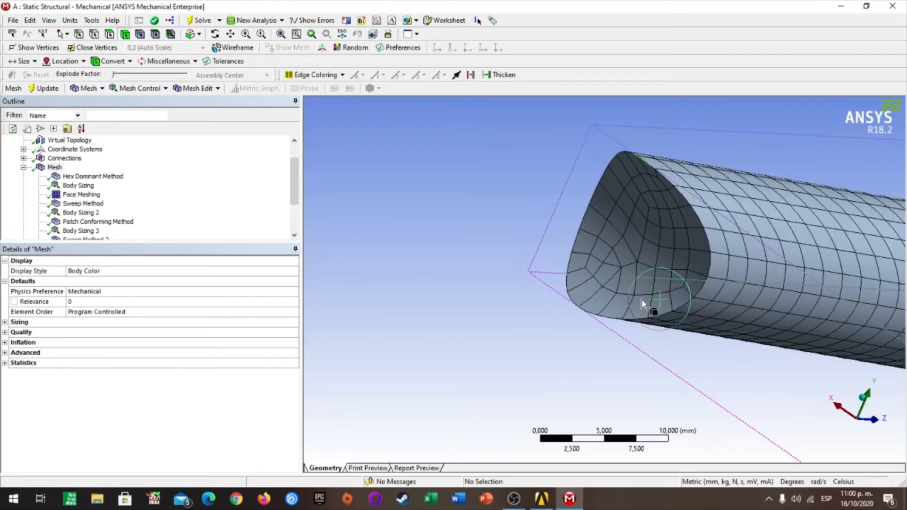
{"action": "middle_click_drag", "start_coordinate": [644, 304], "coordinate": [704, 349]}
{"action": "scroll", "coordinate": [795, 340], "scroll_direction": "down", "scroll_amount": 5}
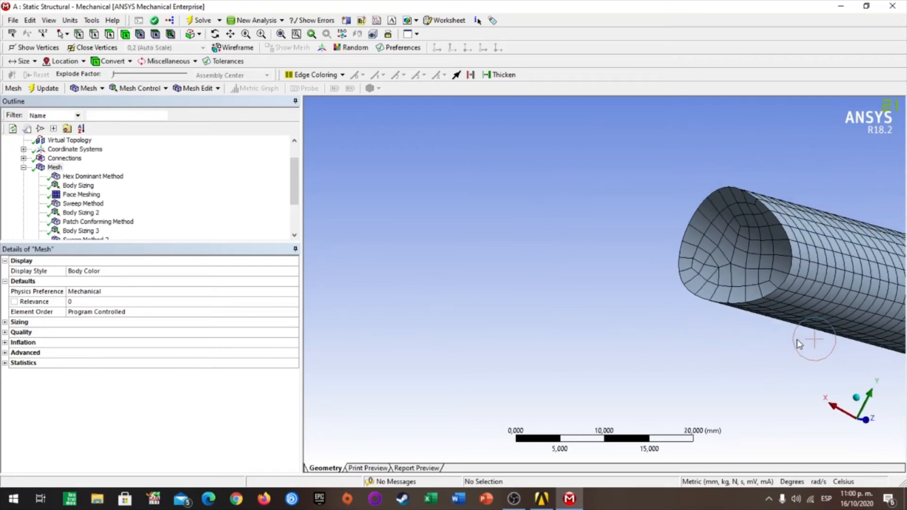
{"action": "middle_click_drag", "start_coordinate": [772, 352], "coordinate": [713, 361]}
{"action": "scroll", "coordinate": [838, 372], "scroll_direction": "down", "scroll_amount": 5}
{"action": "scroll", "coordinate": [762, 370], "scroll_direction": "down", "scroll_amount": 3}
{"action": "scroll", "coordinate": [809, 370], "scroll_direction": "down", "scroll_amount": 4}
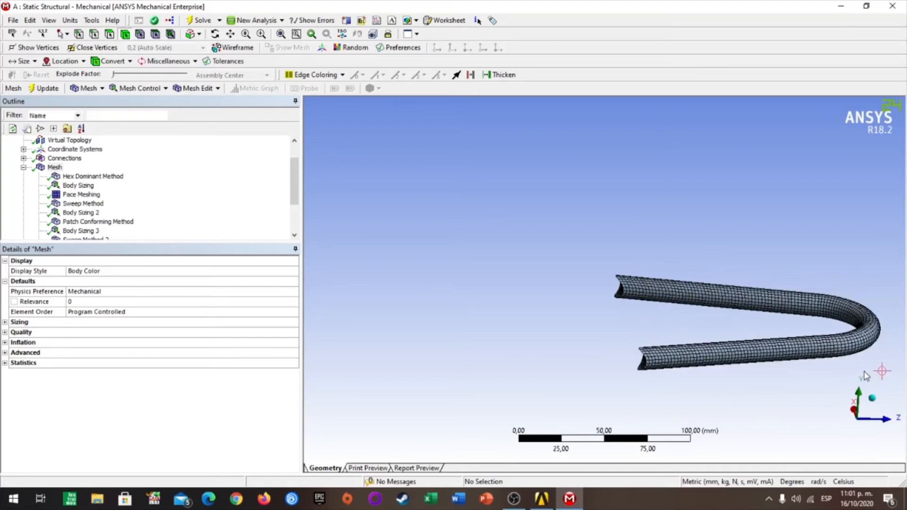
{"action": "middle_click_drag", "start_coordinate": [878, 372], "coordinate": [896, 363]}
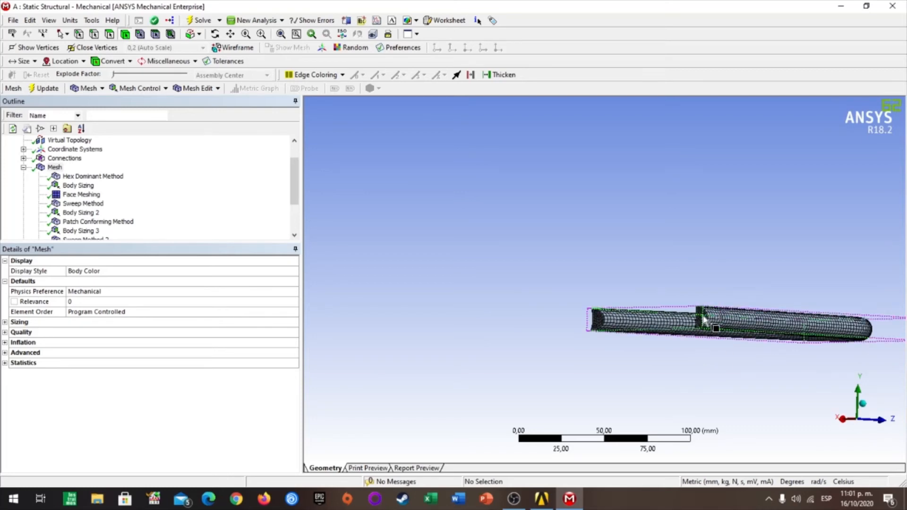
{"action": "left_click", "coordinate": [863, 408]}
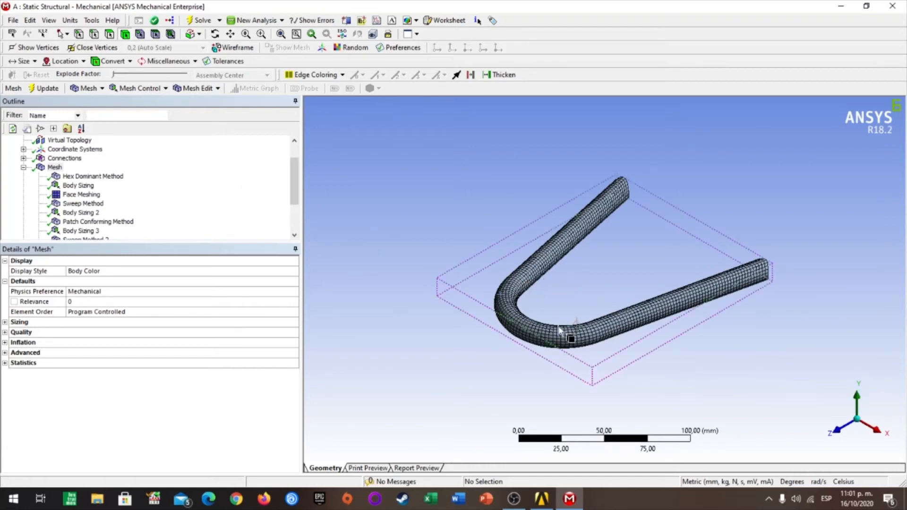
{"action": "right_click", "coordinate": [557, 328]}
{"action": "key", "text": "Escape"}
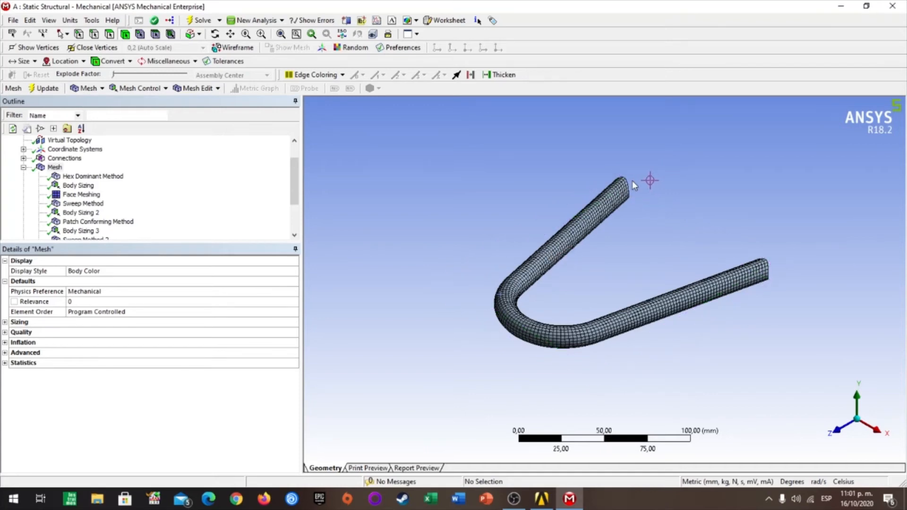
{"action": "left_click", "coordinate": [559, 331]}
{"action": "left_click", "coordinate": [625, 261]}
{"action": "middle_click_drag", "start_coordinate": [627, 189], "coordinate": [630, 204]}
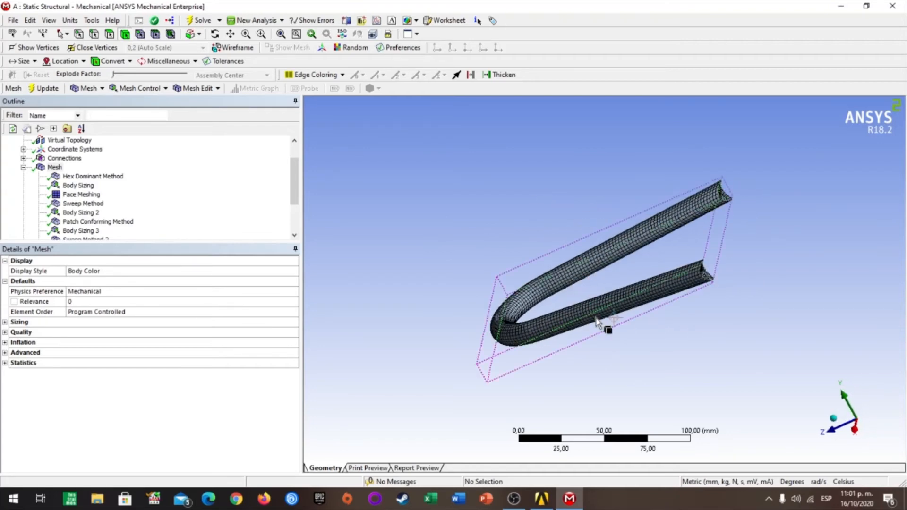
Step: Show all bodies of the frame again
{"action": "left_click", "coordinate": [599, 306]}
{"action": "right_click", "coordinate": [600, 305]}
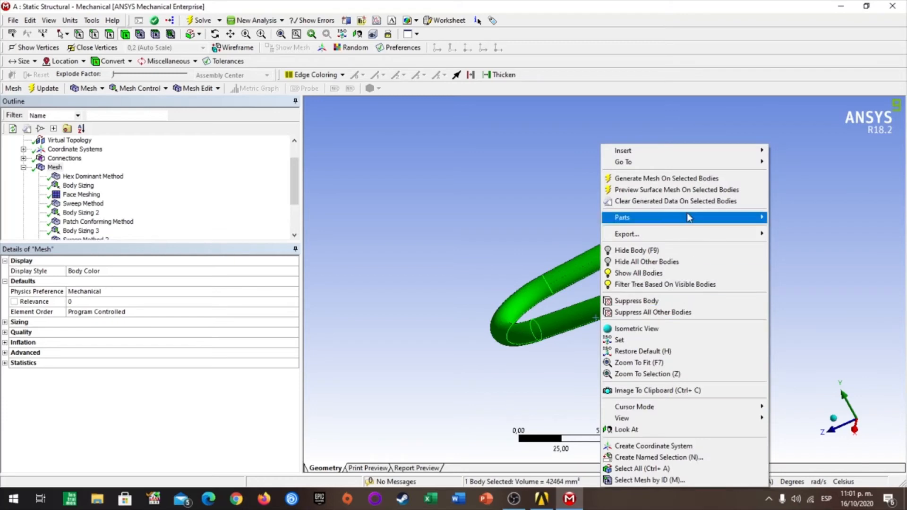
{"action": "left_click", "coordinate": [702, 273]}
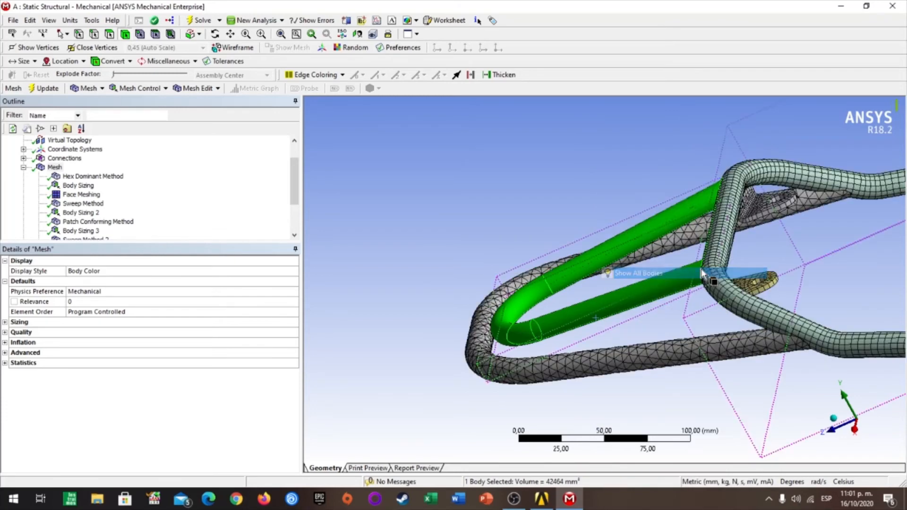
Step: Isolate the outer bent tube with the tetrahedral mesh by hiding all other bodies, and clear the selection
{"action": "scroll", "coordinate": [760, 329], "scroll_direction": "up", "scroll_amount": 2}
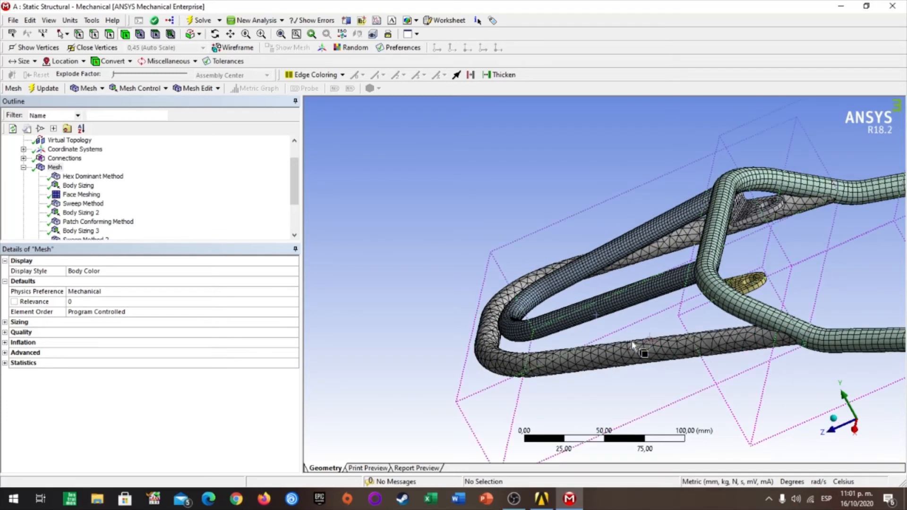
{"action": "left_click", "coordinate": [585, 357]}
{"action": "right_click", "coordinate": [585, 357]}
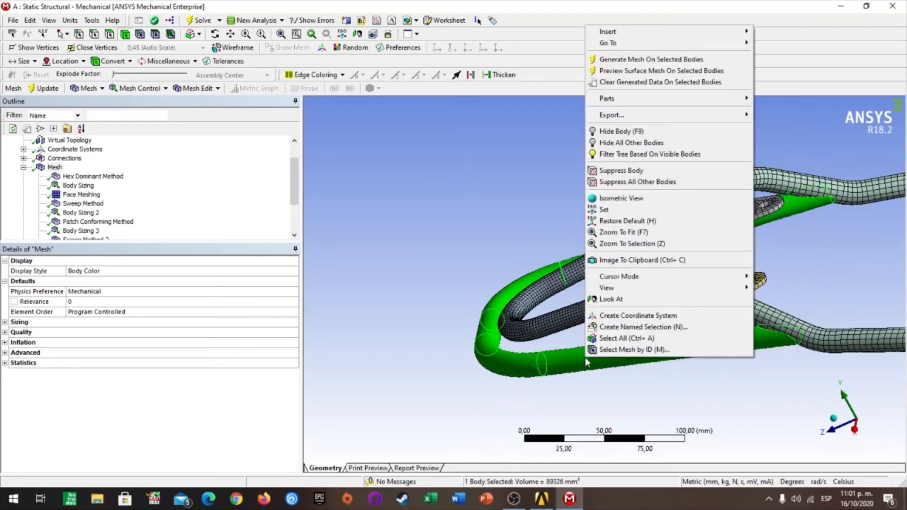
{"action": "left_click", "coordinate": [673, 143]}
{"action": "left_click", "coordinate": [852, 286]}
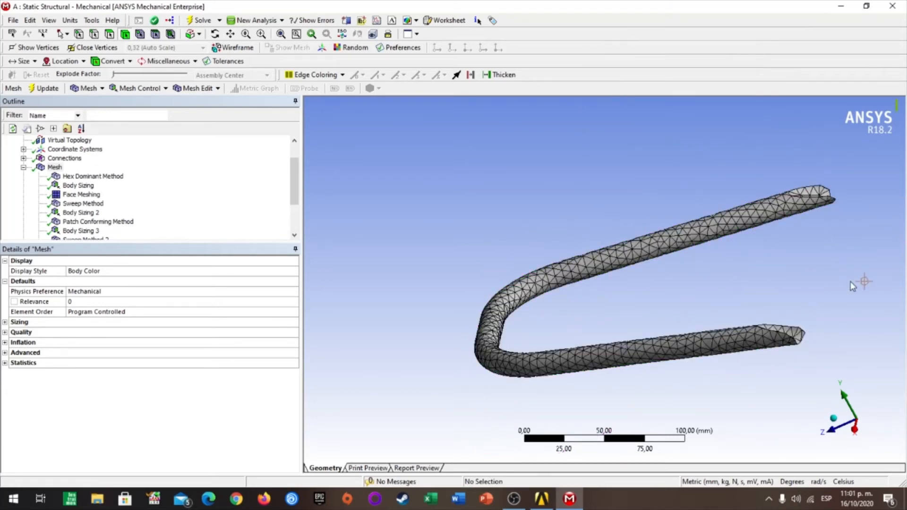
Step: Examine the tetrahedral mesh on the isolated outer tube, from its cut end along the legs to the bend
{"action": "left_click_drag", "start_coordinate": [866, 301], "coordinate": [547, 329]}
{"action": "right_click_drag", "start_coordinate": [551, 322], "coordinate": [686, 395]}
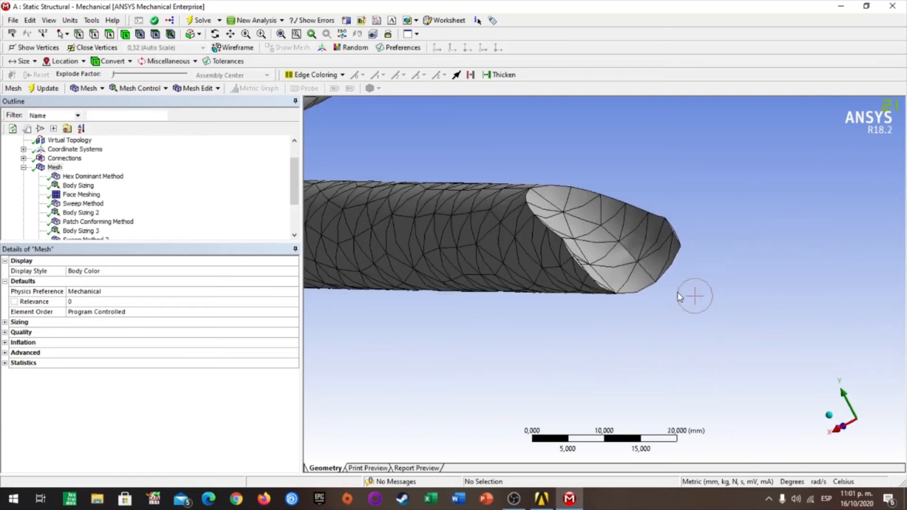
{"action": "middle_click_drag", "start_coordinate": [678, 291], "coordinate": [348, 285]}
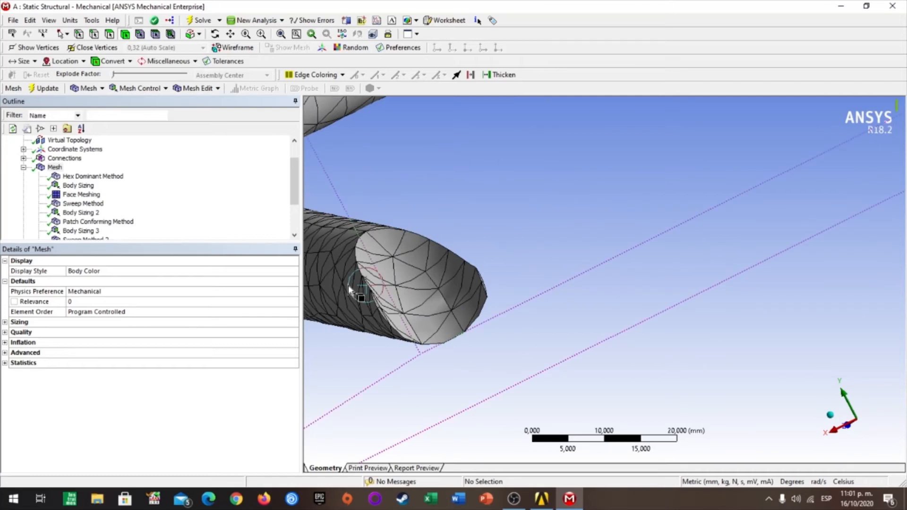
{"action": "right_click_drag", "start_coordinate": [347, 285], "coordinate": [427, 342]}
{"action": "middle_click_drag", "start_coordinate": [427, 341], "coordinate": [878, 259]}
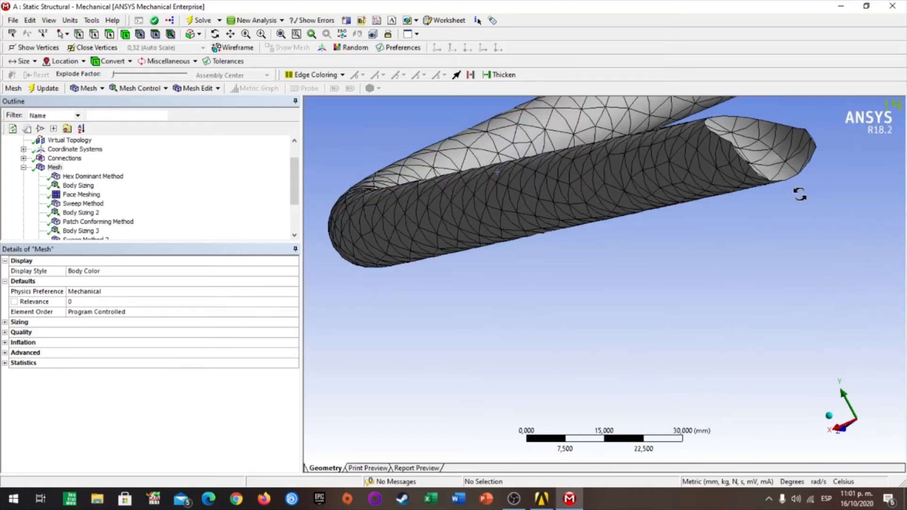
{"action": "middle_click_drag", "start_coordinate": [856, 193], "coordinate": [864, 215]}
{"action": "left_click", "coordinate": [829, 415]}
{"action": "scroll", "coordinate": [731, 388], "scroll_direction": "down", "scroll_amount": 5}
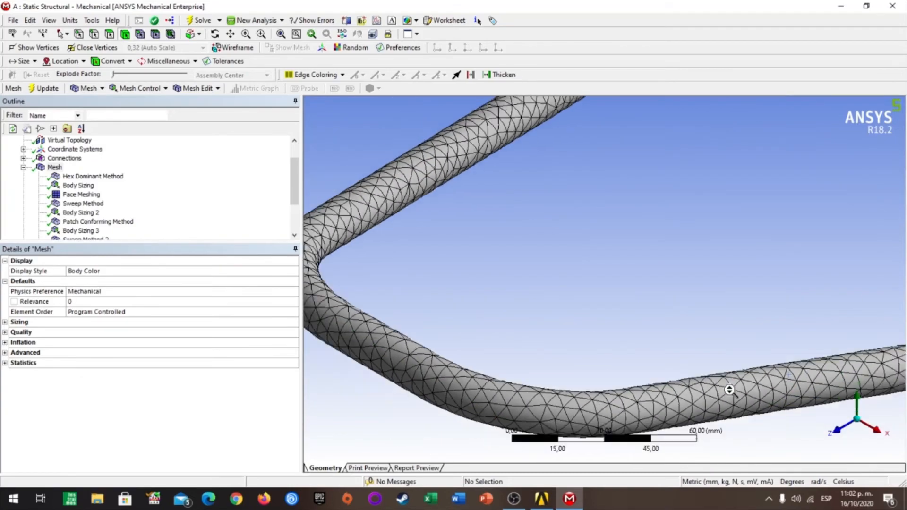
{"action": "middle_click_drag", "start_coordinate": [729, 361], "coordinate": [806, 386]}
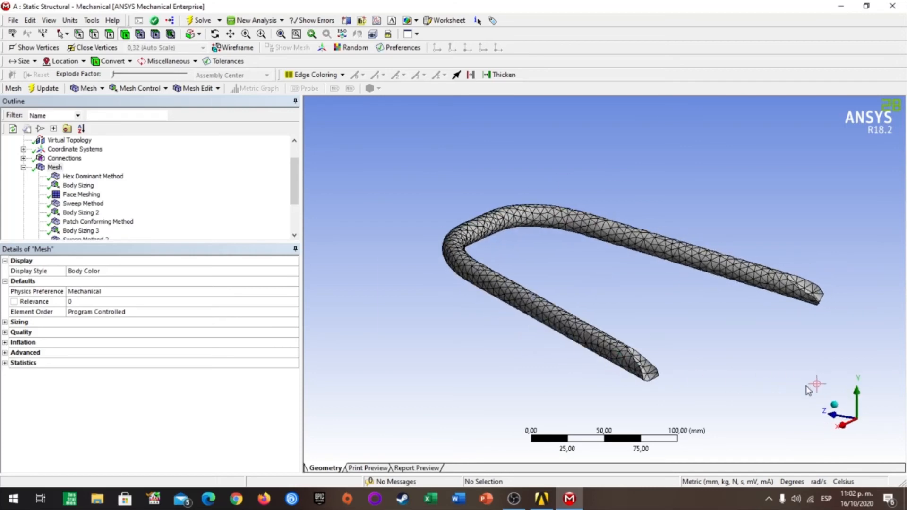
{"action": "left_click", "coordinate": [832, 406]}
Step: Show all bodies again so the whole meshed frame is displayed in the isometric view
{"action": "right_click", "coordinate": [722, 320]}
{"action": "left_click", "coordinate": [689, 333]}
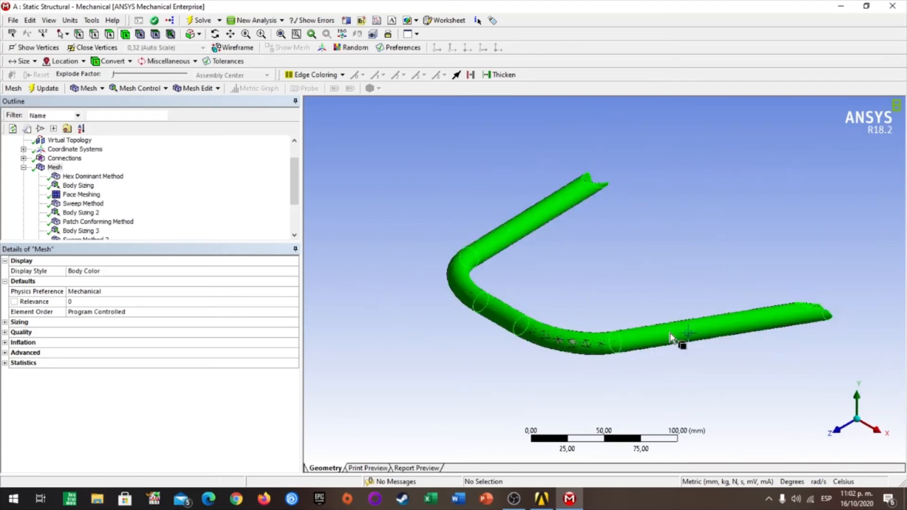
{"action": "left_click", "coordinate": [671, 338]}
{"action": "right_click", "coordinate": [708, 330]}
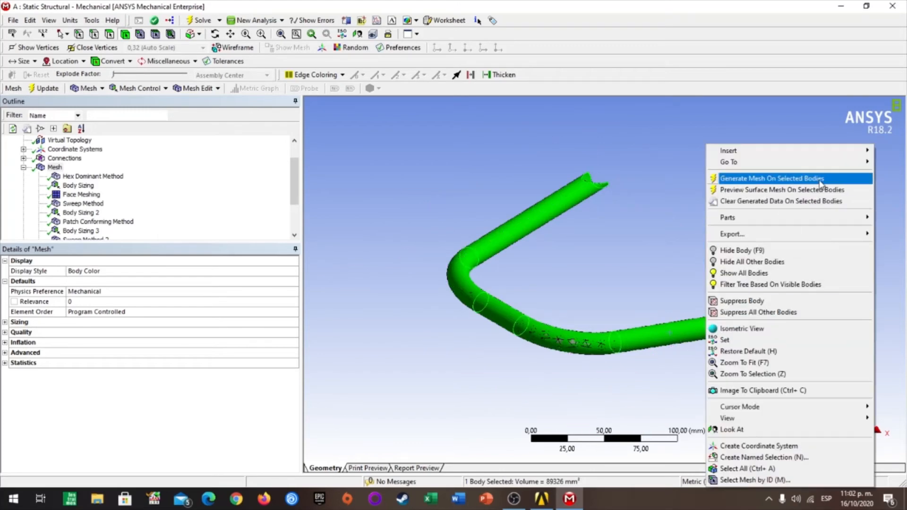
{"action": "left_click", "coordinate": [783, 273]}
{"action": "left_click", "coordinate": [756, 294]}
{"action": "middle_click_drag", "start_coordinate": [756, 294], "coordinate": [584, 307]}
{"action": "left_click", "coordinate": [847, 407]}
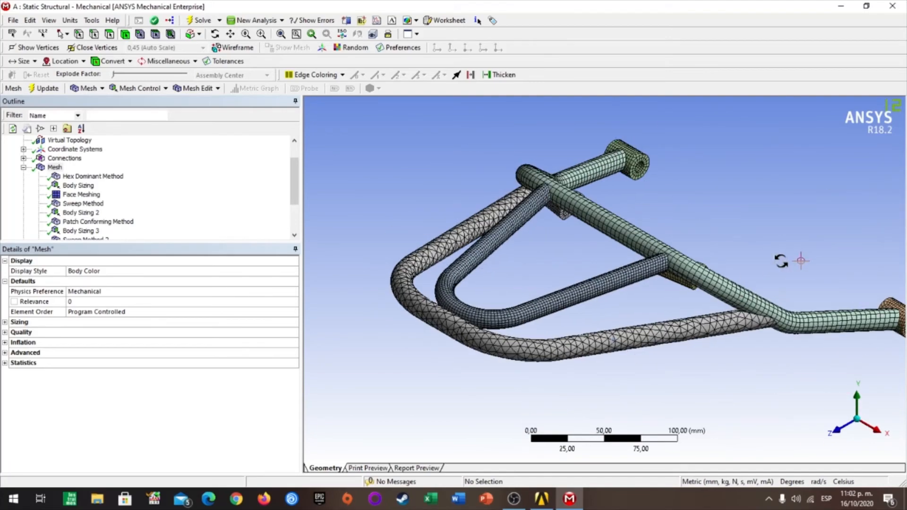
Step: Add a Quadrilateral Dominant mesh method scoped to the two bracket plates on the main bent tube
{"action": "middle_click_drag", "start_coordinate": [780, 260], "coordinate": [604, 317]}
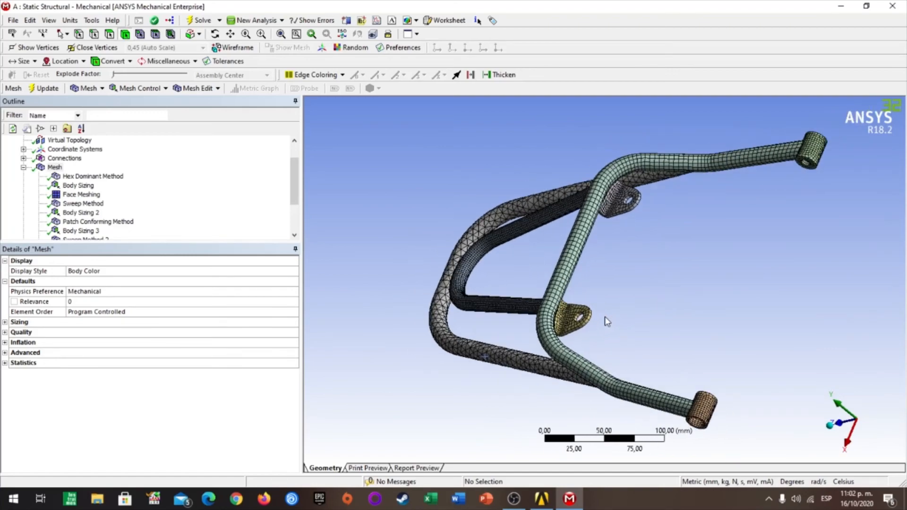
{"action": "scroll", "coordinate": [604, 316], "scroll_direction": "up", "scroll_amount": 5}
{"action": "middle_click_drag", "start_coordinate": [600, 361], "coordinate": [633, 330]}
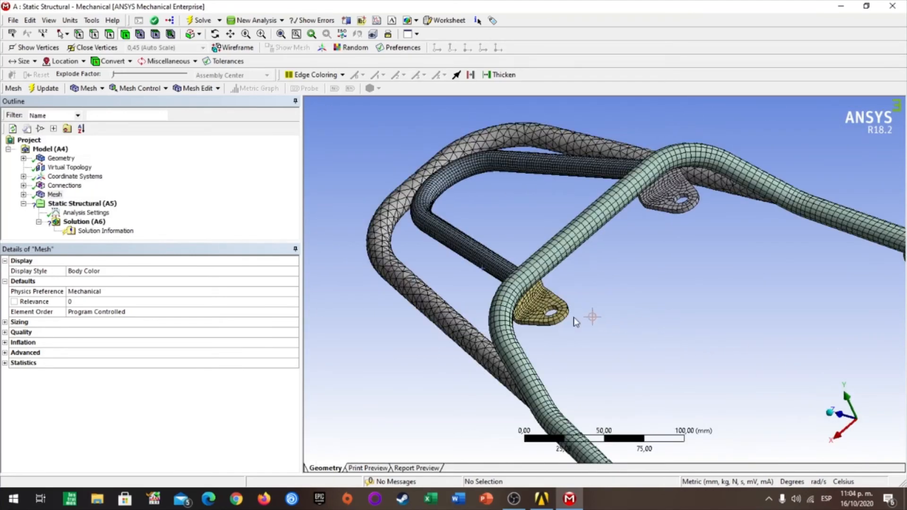
{"action": "scroll", "coordinate": [619, 285], "scroll_direction": "up", "scroll_amount": 2}
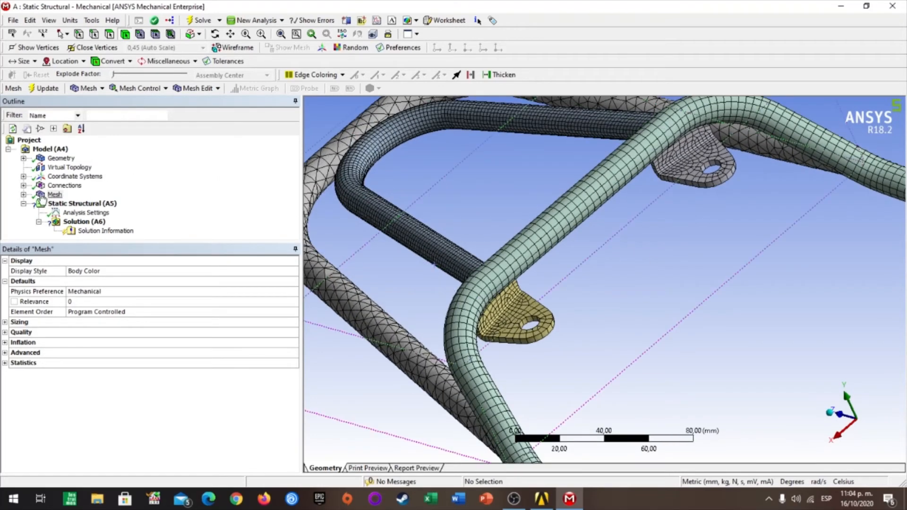
{"action": "left_click", "coordinate": [23, 194]}
{"action": "left_click", "coordinate": [90, 89]}
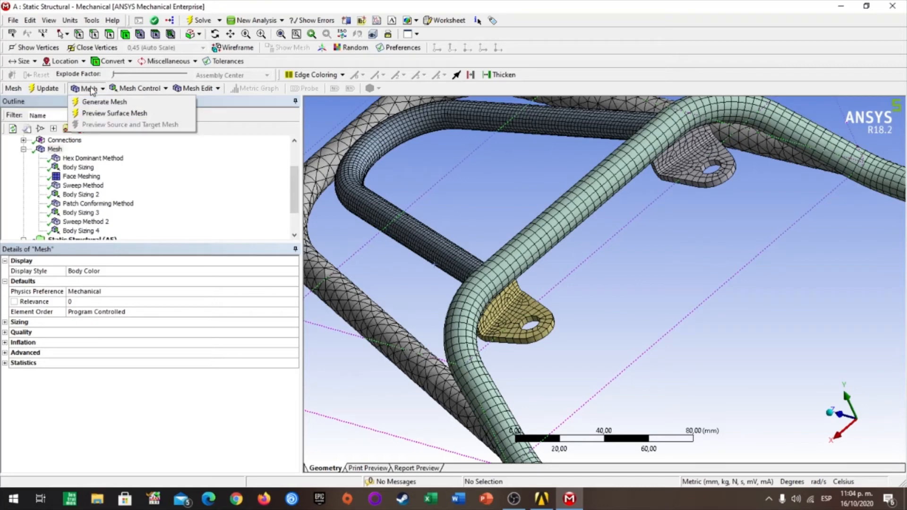
{"action": "left_click", "coordinate": [140, 88]}
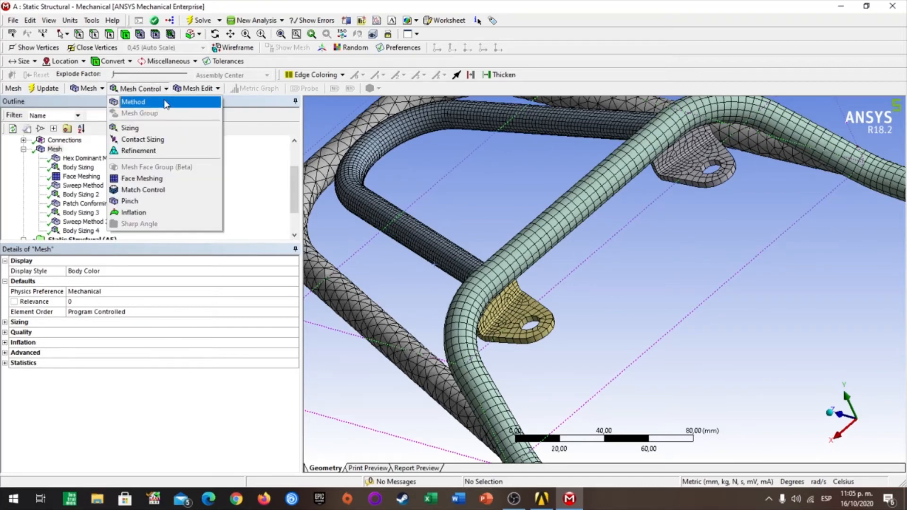
{"action": "left_click", "coordinate": [166, 102]}
{"action": "scroll", "coordinate": [220, 210], "scroll_direction": "down", "scroll_amount": 1}
{"action": "left_click", "coordinate": [522, 310]}
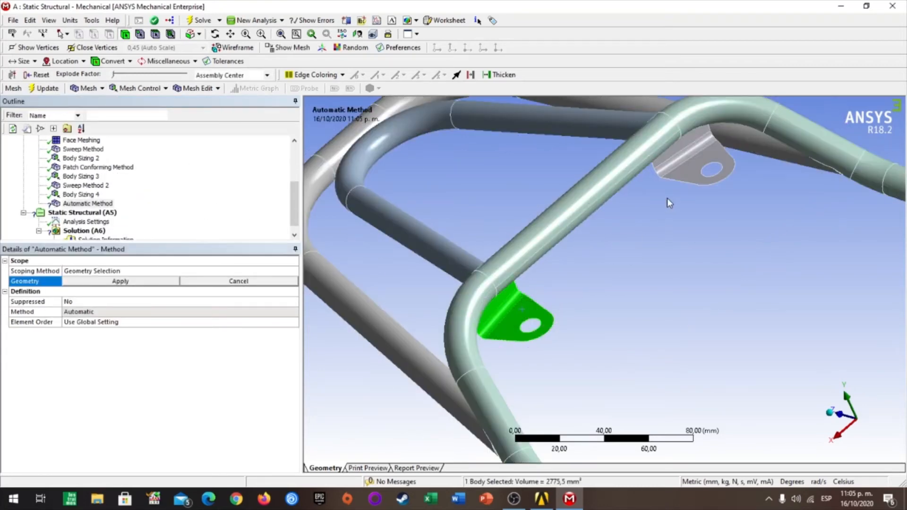
{"action": "left_click", "coordinate": [698, 174], "text": "ctrl"}
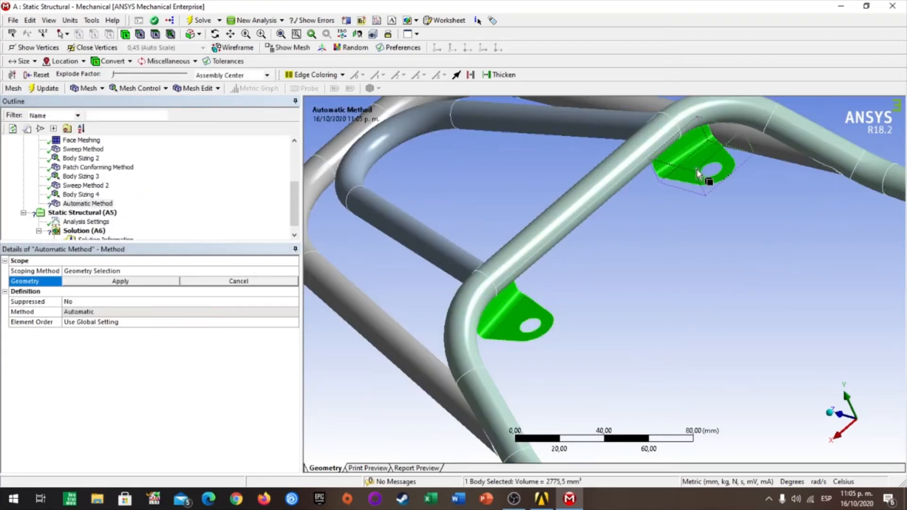
{"action": "left_click", "coordinate": [120, 282]}
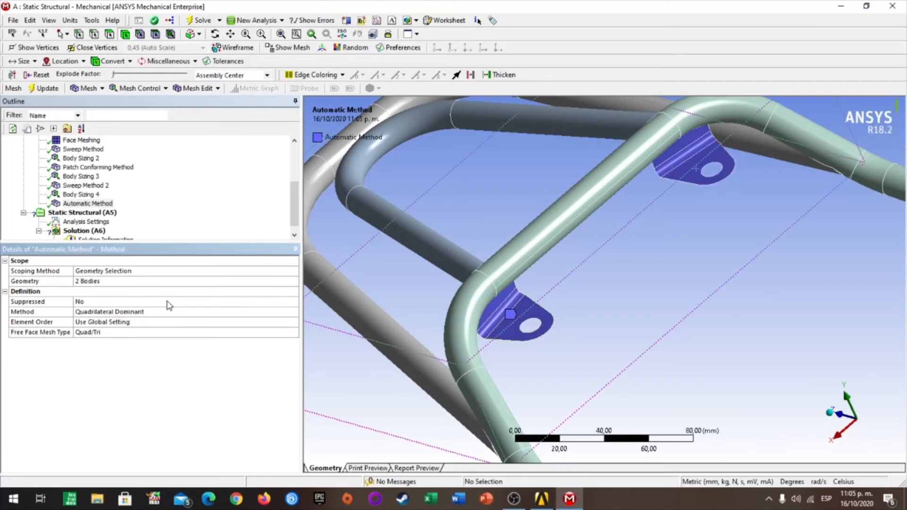
Step: Insert a sizing control and scope it to the two bracket plates
{"action": "left_click", "coordinate": [138, 89]}
{"action": "left_click", "coordinate": [156, 129]}
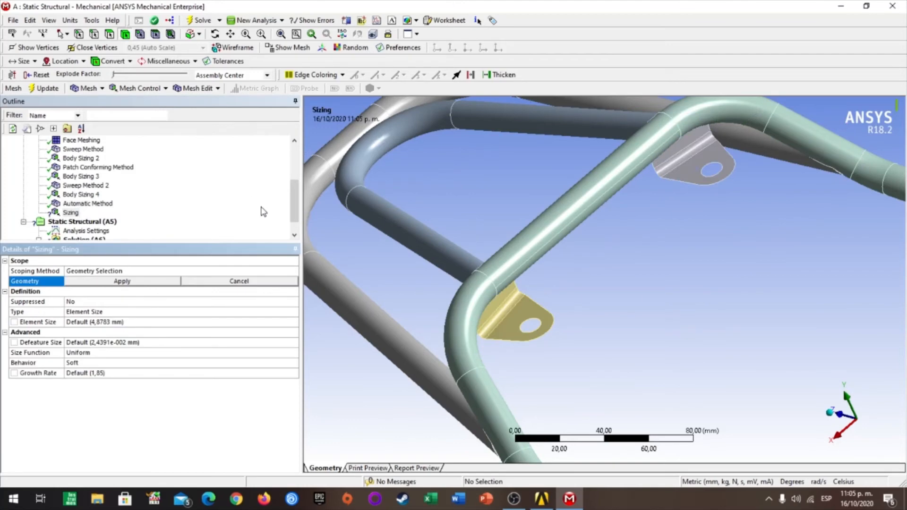
{"action": "left_click", "coordinate": [514, 306]}
{"action": "left_click", "coordinate": [687, 175], "text": "ctrl"}
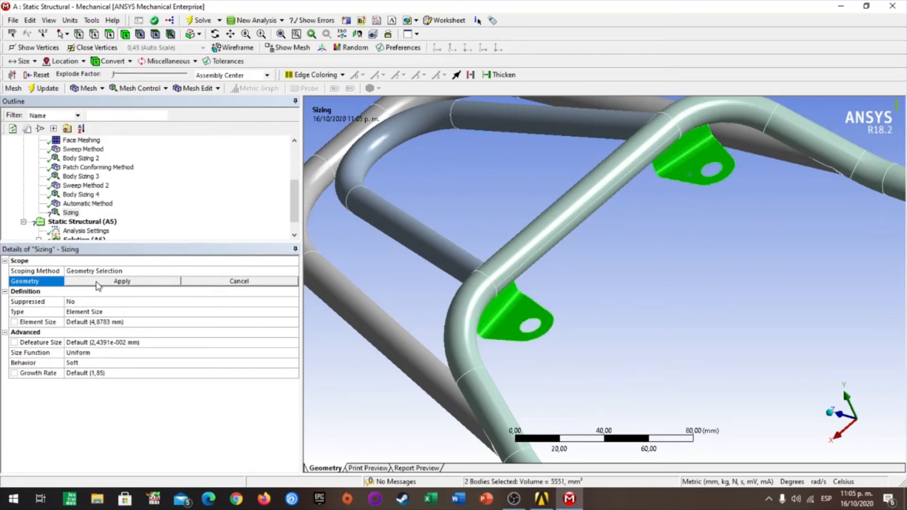
{"action": "left_click", "coordinate": [119, 281]}
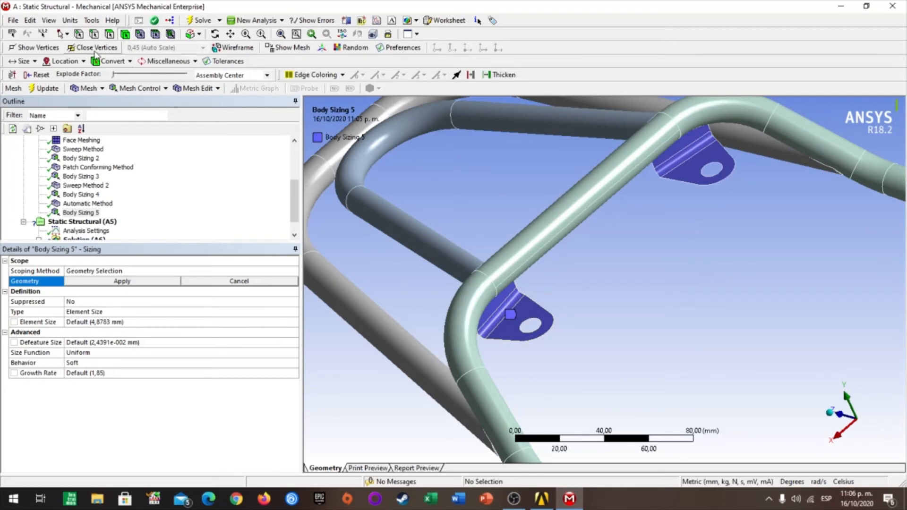
Step: Change the new sizing control's scope from the bracket bodies to the circular hole edges of both brackets
{"action": "left_click", "coordinate": [81, 35]}
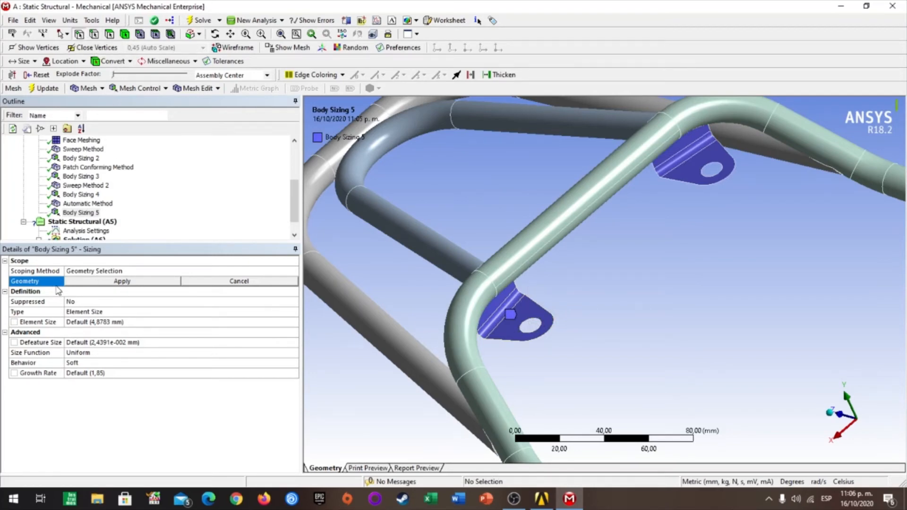
{"action": "left_click", "coordinate": [51, 285]}
{"action": "left_click", "coordinate": [155, 280]}
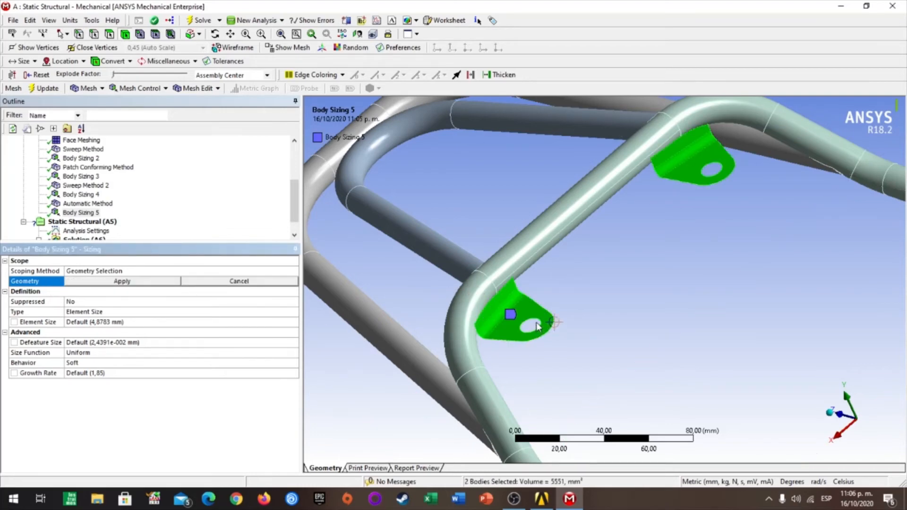
{"action": "left_click", "coordinate": [554, 329]}
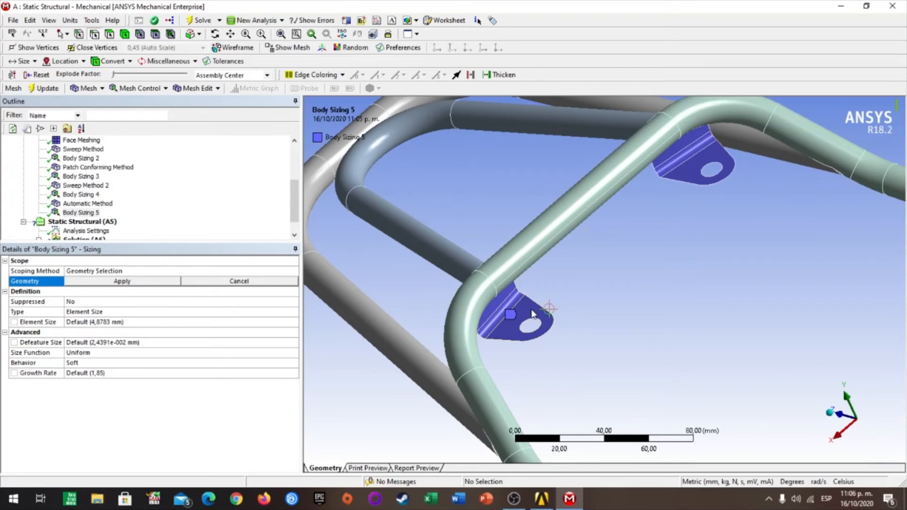
{"action": "left_click", "coordinate": [532, 320]}
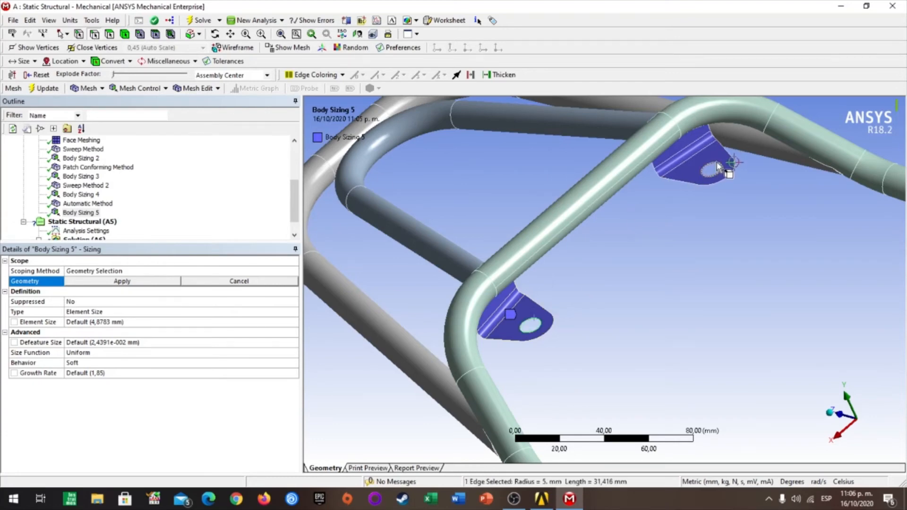
{"action": "left_click", "coordinate": [124, 281]}
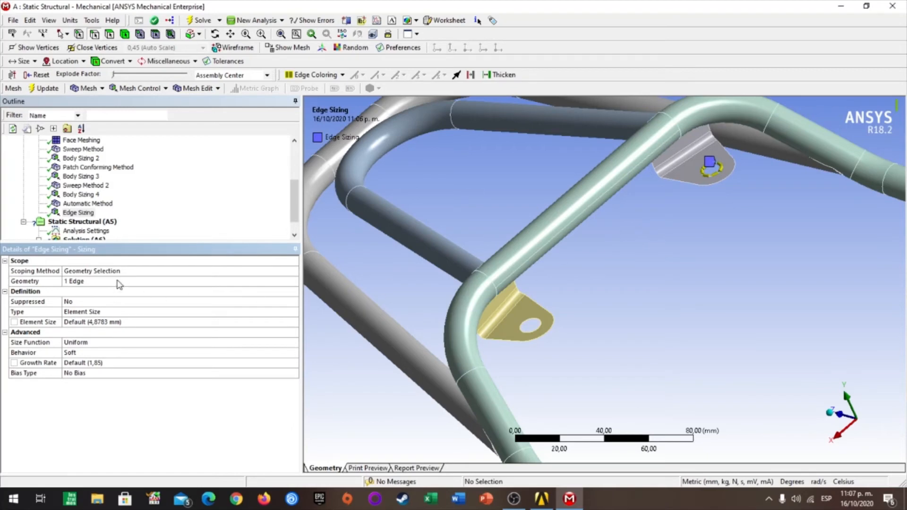
{"action": "left_click", "coordinate": [119, 282]}
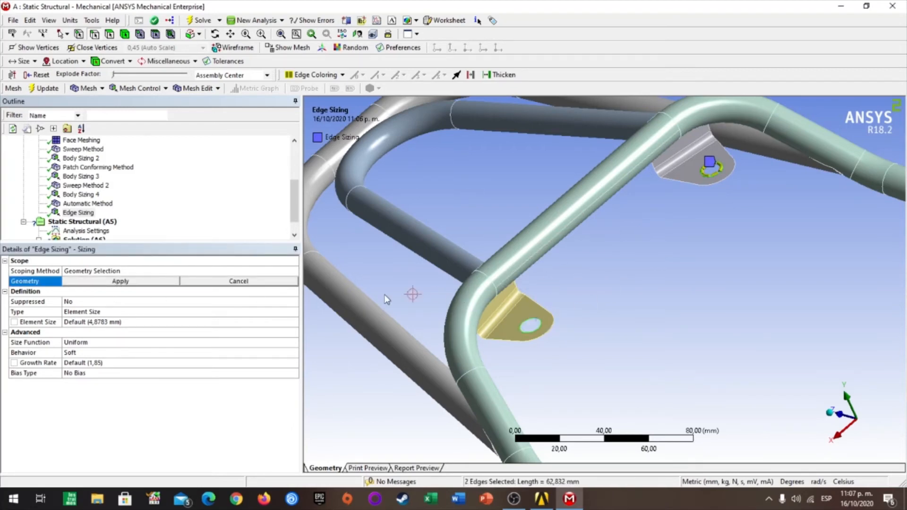
{"action": "left_click", "coordinate": [121, 281]}
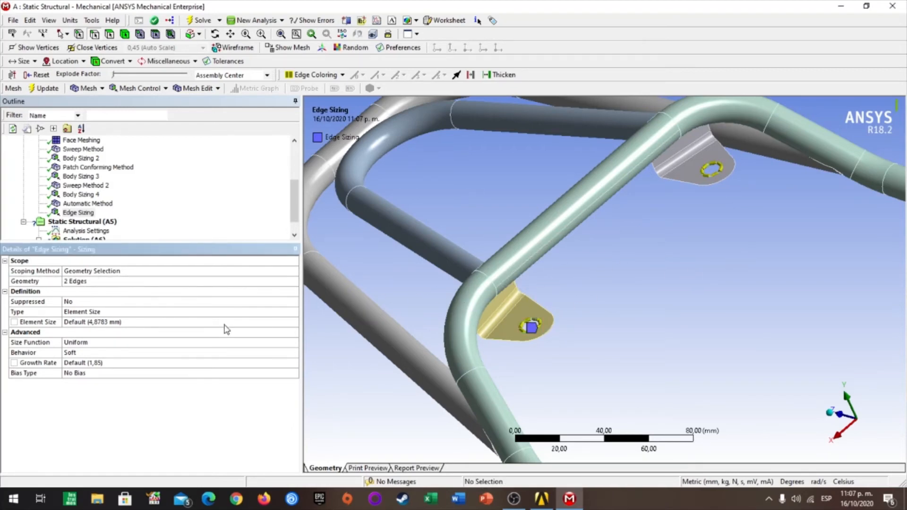
Step: Set the edge sizing type to Number of Divisions with 10 divisions
{"action": "left_click", "coordinate": [140, 312]}
{"action": "left_click", "coordinate": [293, 312]}
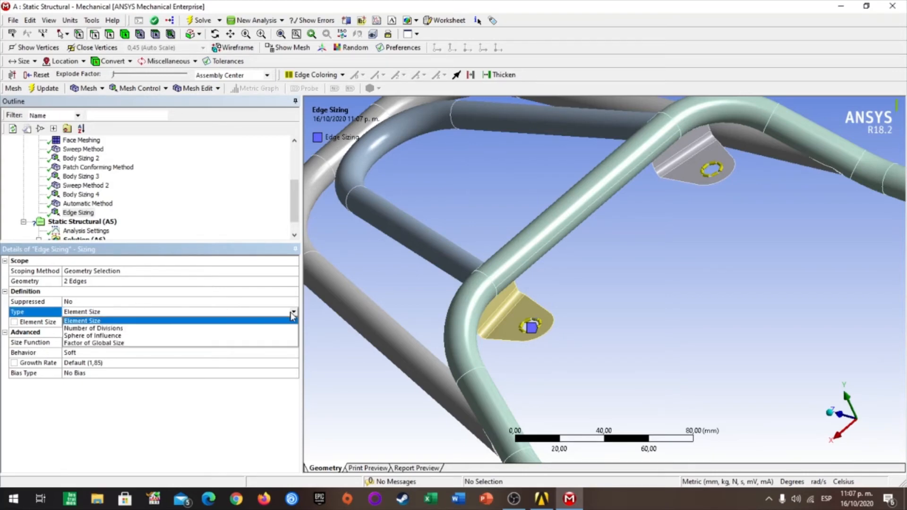
{"action": "left_click", "coordinate": [255, 328]}
{"action": "left_click", "coordinate": [105, 322]}
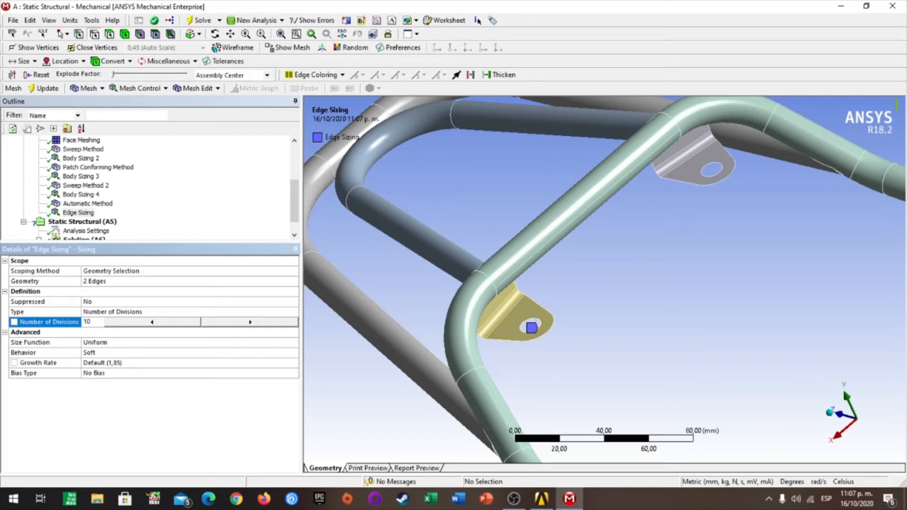
{"action": "type", "text": "10"}
{"action": "key", "text": "Return"}
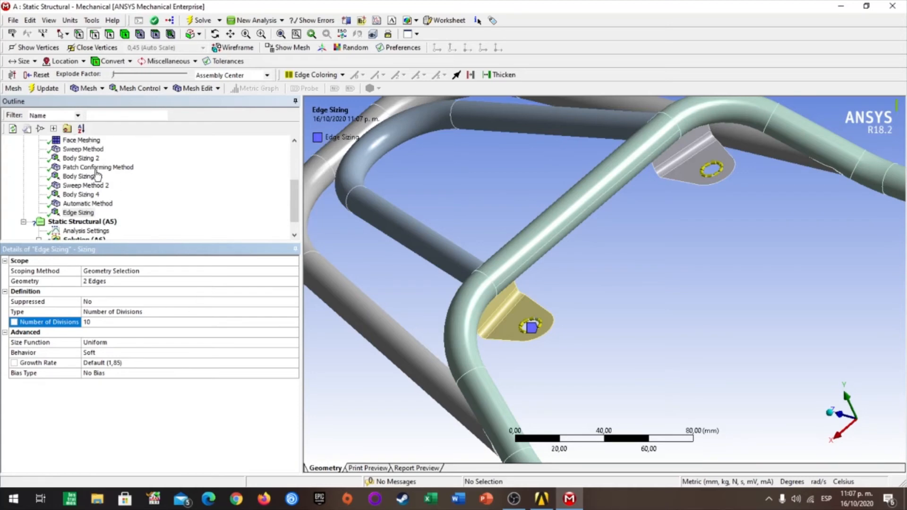
Step: Regenerate the mesh and examine the elements around the hole of the yellow bracket
{"action": "scroll", "coordinate": [85, 186], "scroll_direction": "up", "scroll_amount": 1}
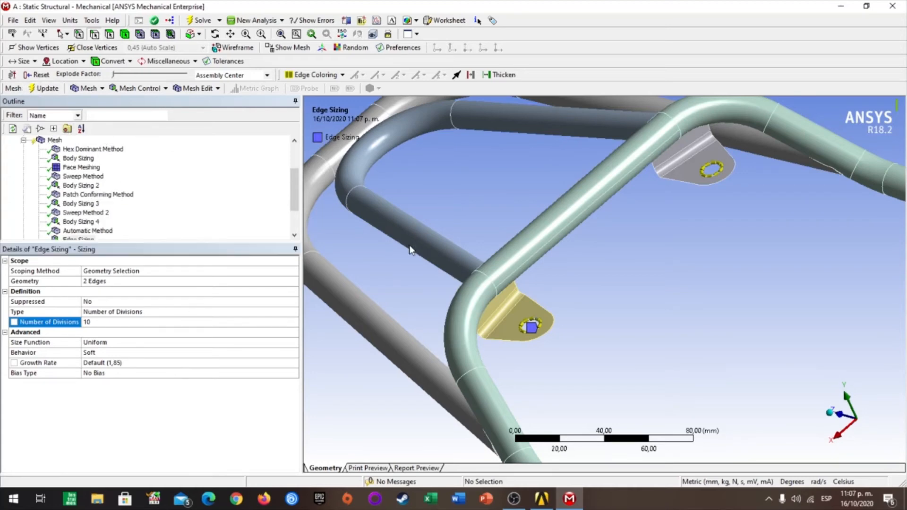
{"action": "left_click", "coordinate": [466, 316]}
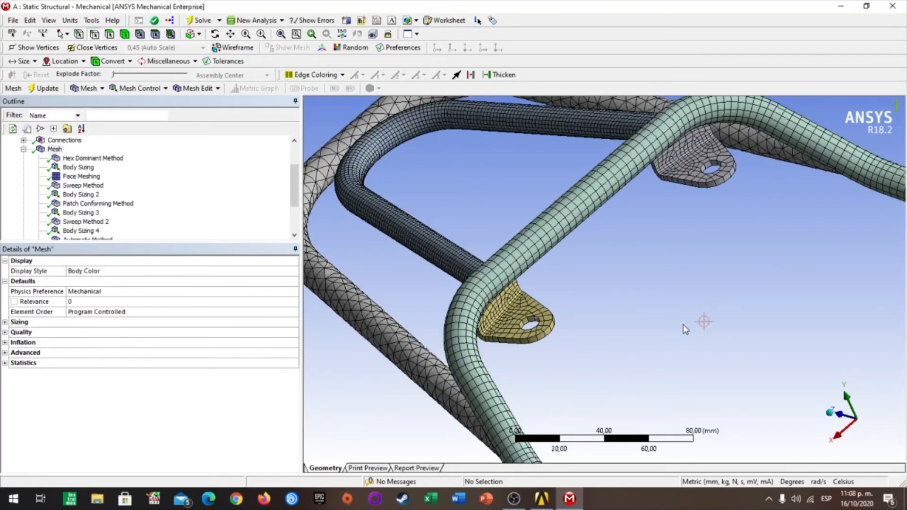
{"action": "middle_click_drag", "start_coordinate": [631, 363], "coordinate": [605, 353]}
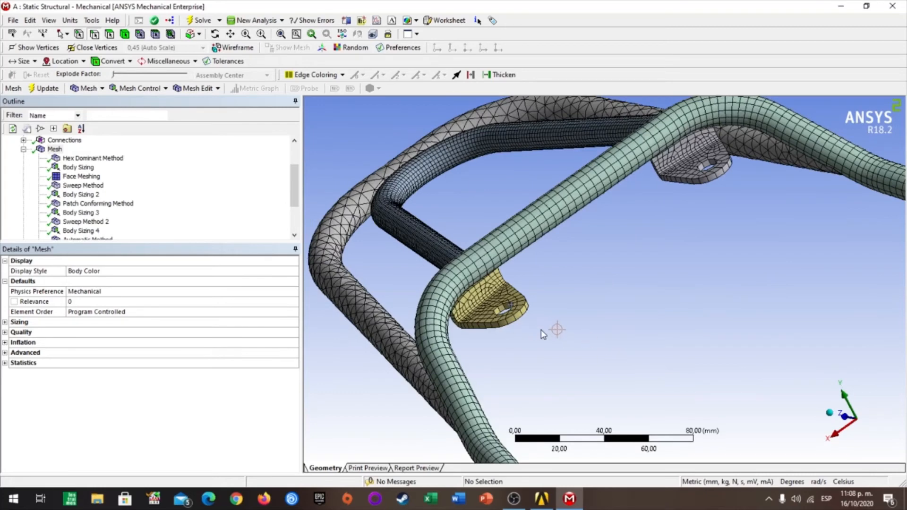
{"action": "middle_click_drag", "start_coordinate": [540, 330], "coordinate": [556, 342]}
{"action": "left_click_drag", "start_coordinate": [498, 308], "coordinate": [580, 360]}
{"action": "scroll", "coordinate": [486, 245], "scroll_direction": "down", "scroll_amount": 3}
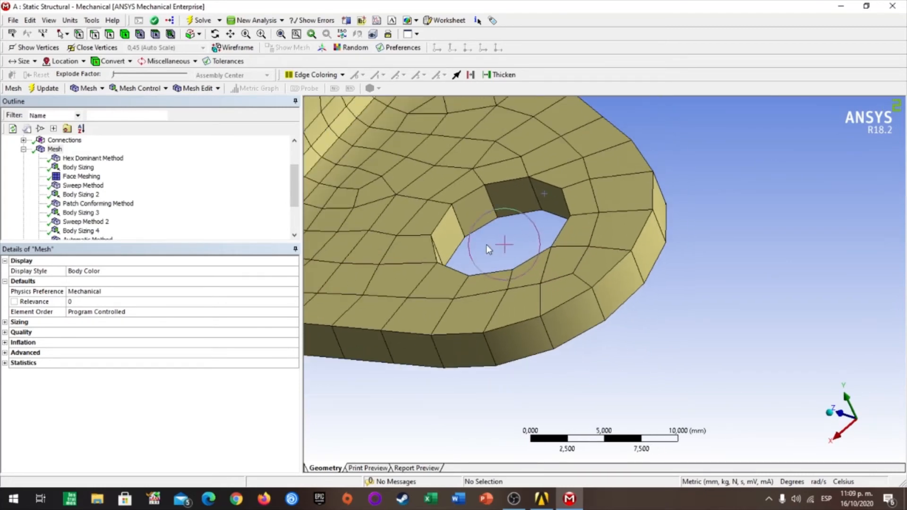
{"action": "middle_click_drag", "start_coordinate": [483, 251], "coordinate": [572, 282]}
{"action": "scroll", "coordinate": [641, 313], "scroll_direction": "down", "scroll_amount": 3}
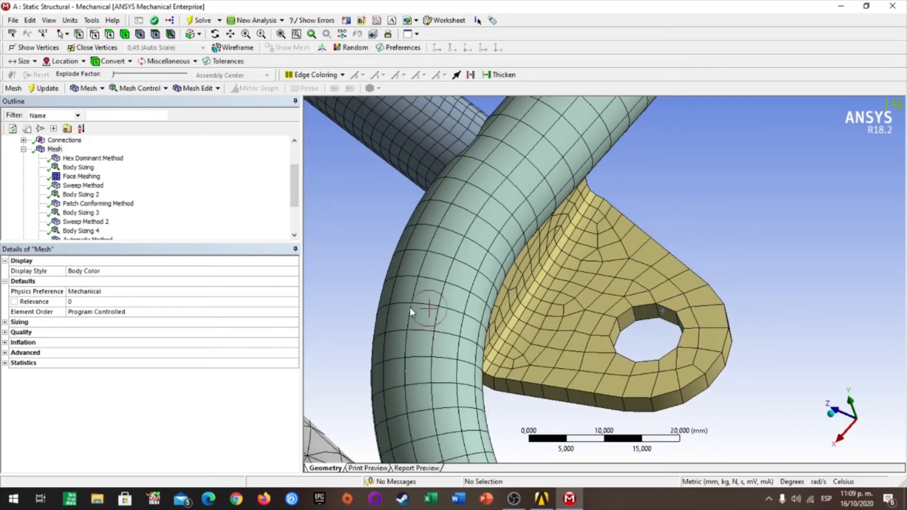
Step: Set the hole edge sizing to 14 divisions and update the mesh
{"action": "scroll", "coordinate": [100, 194], "scroll_direction": "down", "scroll_amount": 2}
{"action": "left_click", "coordinate": [83, 195]}
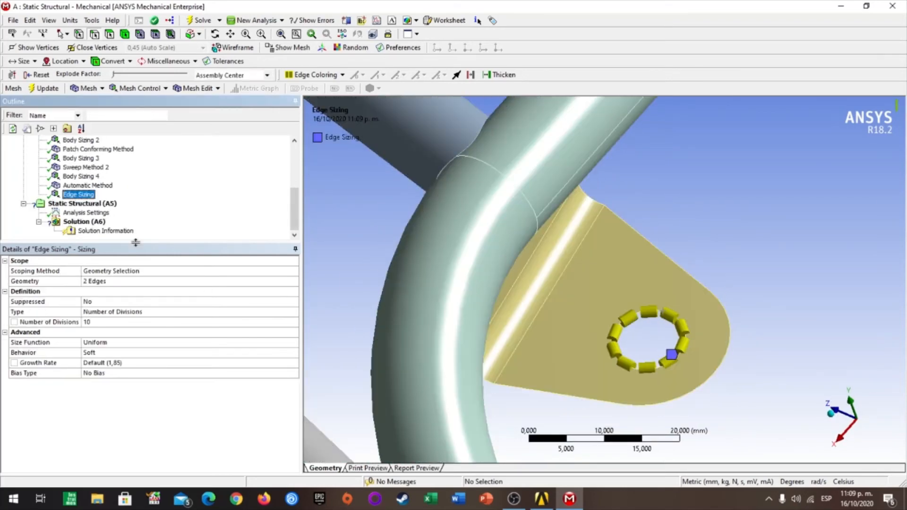
{"action": "left_click", "coordinate": [119, 321]}
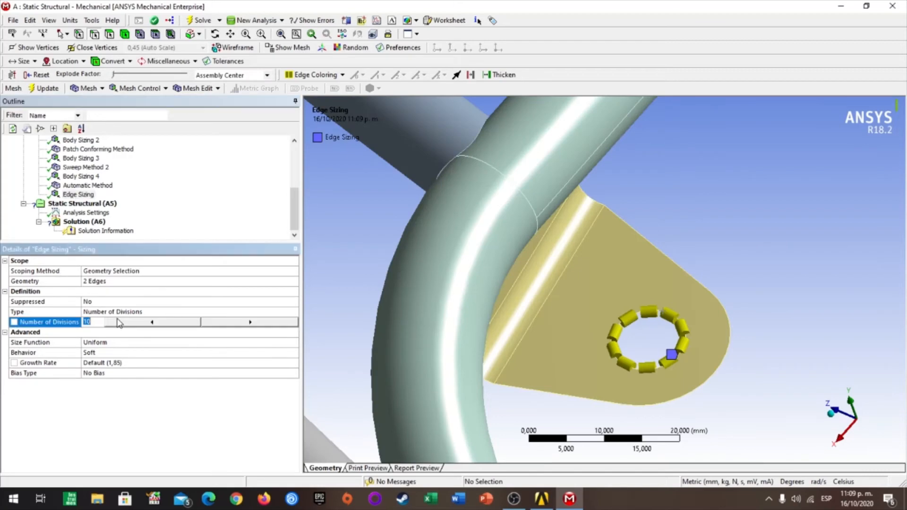
{"action": "type", "text": "14"}
{"action": "left_click", "coordinate": [109, 333]}
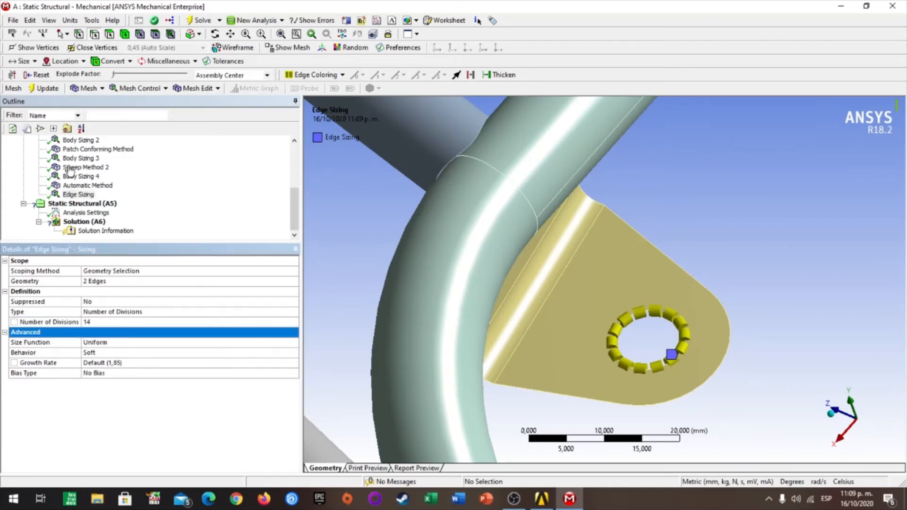
{"action": "left_click", "coordinate": [42, 90]}
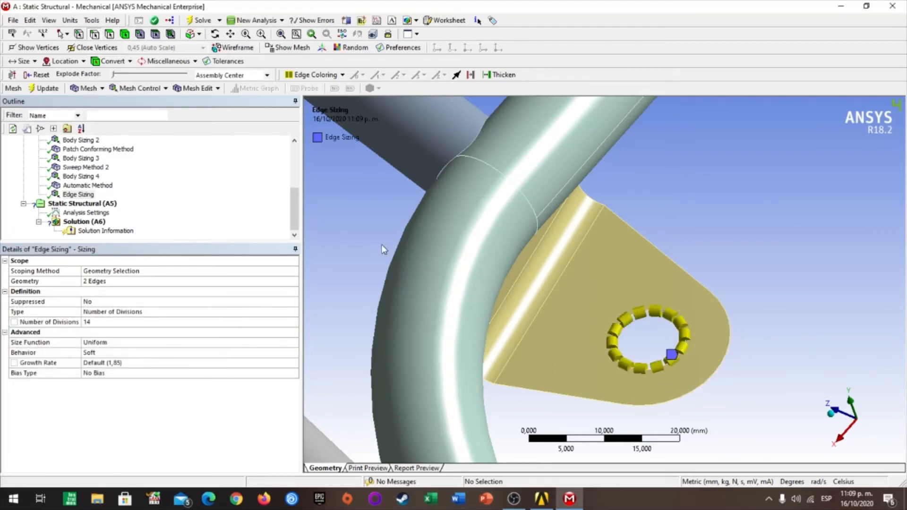
Step: Display the mesh and examine the elements around the bracket holes and along the frame tubes from several angles
{"action": "scroll", "coordinate": [62, 189], "scroll_direction": "up", "scroll_amount": 3}
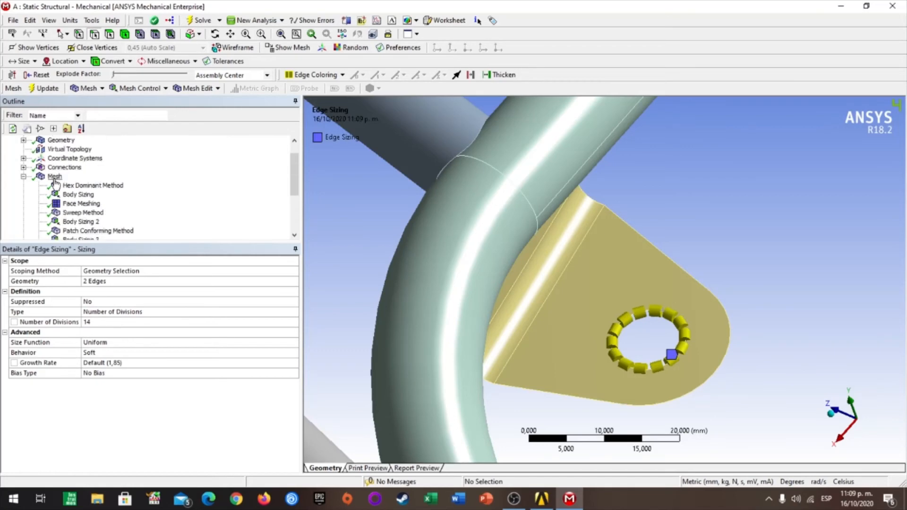
{"action": "left_click", "coordinate": [55, 176]}
{"action": "middle_click_drag", "start_coordinate": [765, 322], "coordinate": [750, 321]}
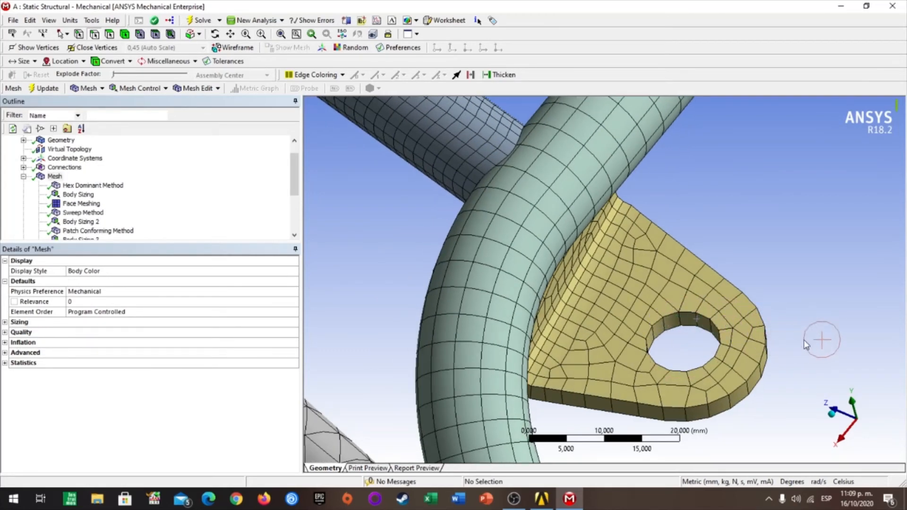
{"action": "scroll", "coordinate": [789, 349], "scroll_direction": "down", "scroll_amount": 5}
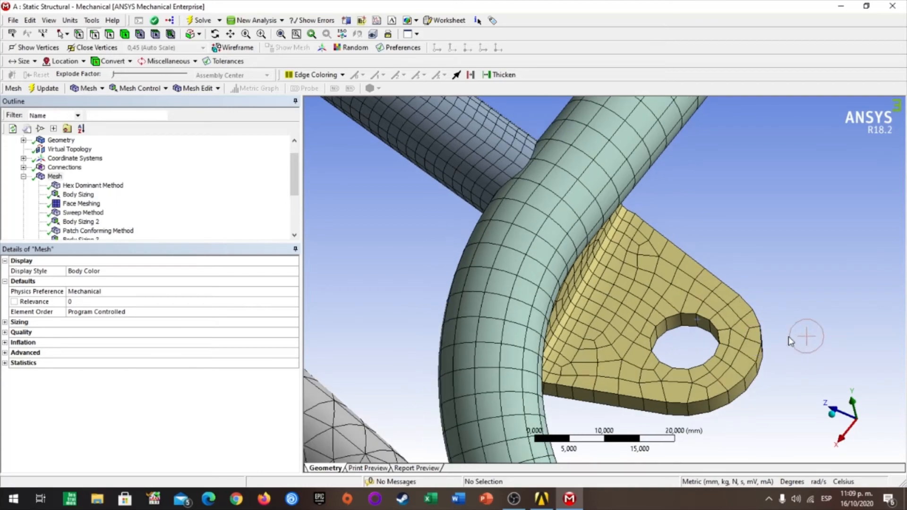
{"action": "middle_click_drag", "start_coordinate": [802, 342], "coordinate": [755, 321]}
{"action": "scroll", "coordinate": [593, 278], "scroll_direction": "down", "scroll_amount": 8}
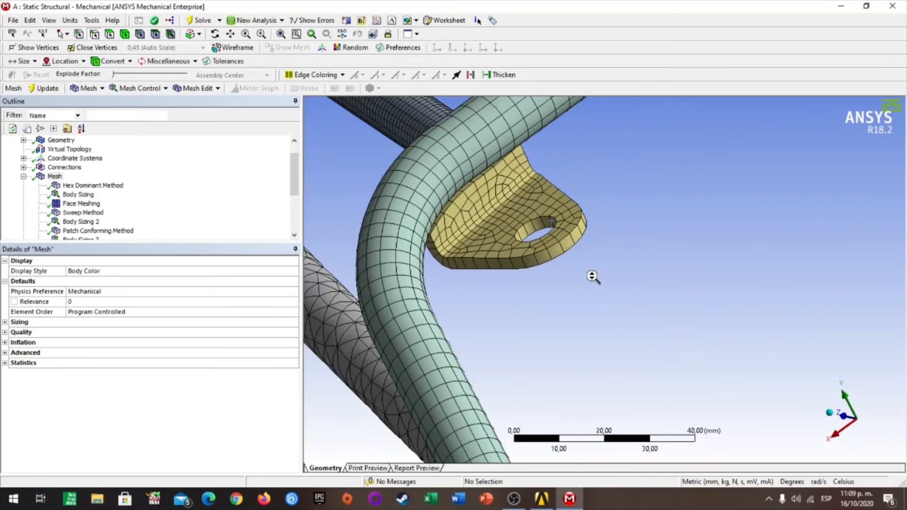
{"action": "scroll", "coordinate": [725, 163], "scroll_direction": "down", "scroll_amount": 2}
{"action": "middle_click_drag", "start_coordinate": [747, 159], "coordinate": [777, 195]}
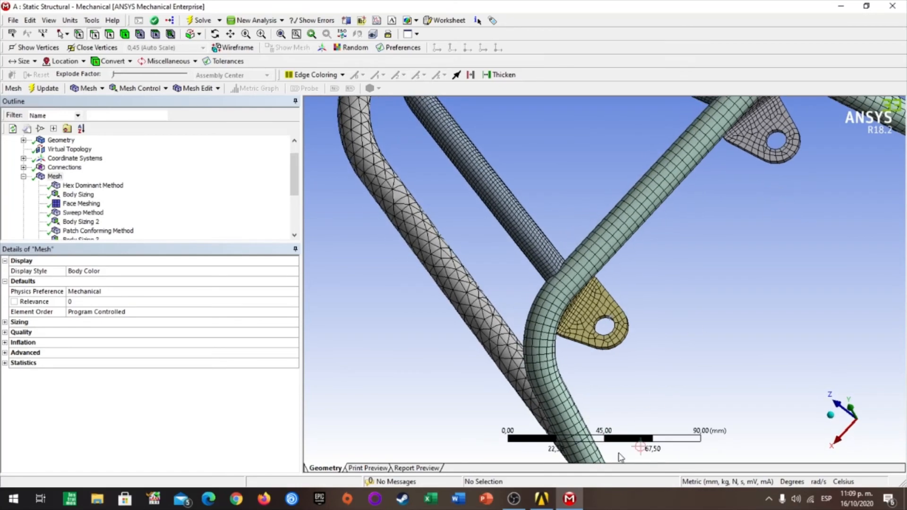
{"action": "left_click", "coordinate": [831, 414]}
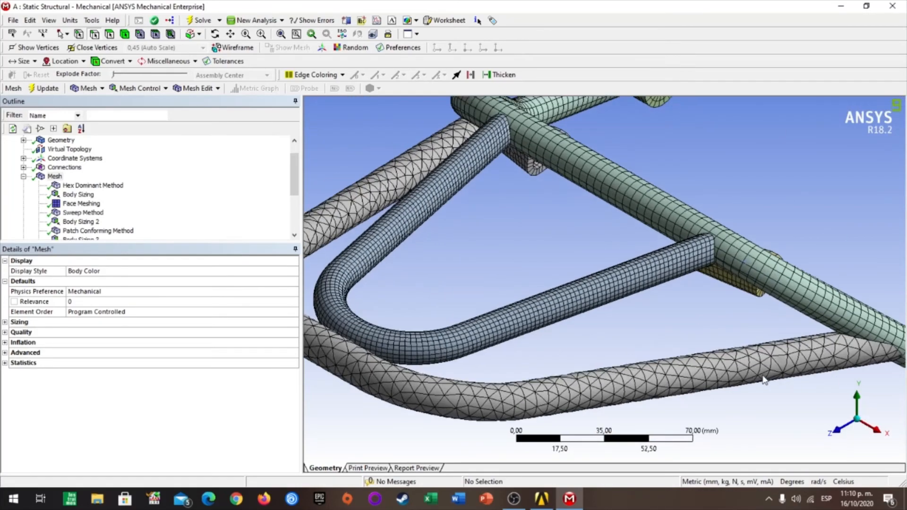
{"action": "middle_click_drag", "start_coordinate": [764, 360], "coordinate": [581, 362]}
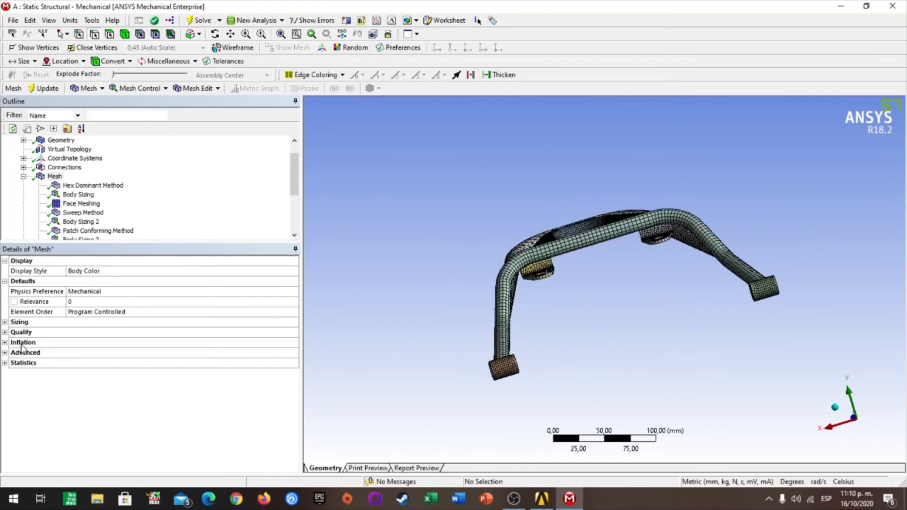
Step: Show the Element Quality mesh metric and enlarge its chart to examine the distribution by element type
{"action": "left_click", "coordinate": [5, 332]}
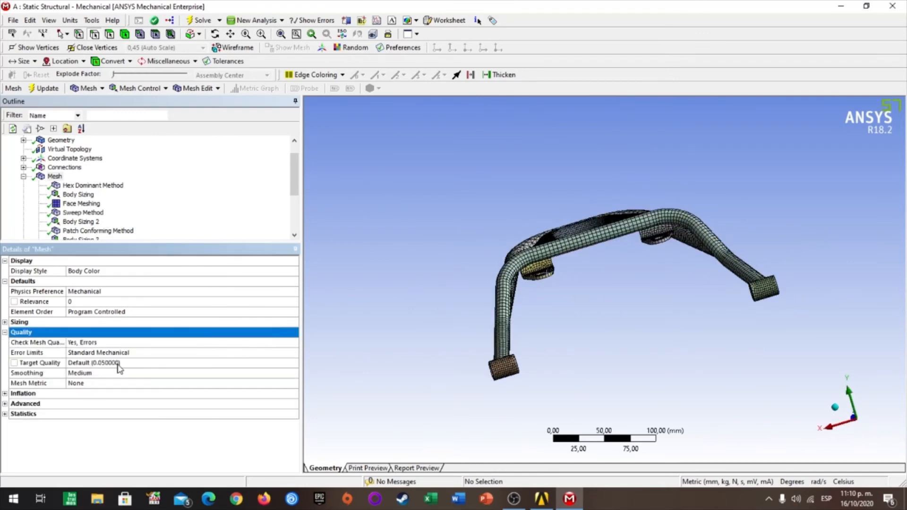
{"action": "left_click", "coordinate": [99, 383]}
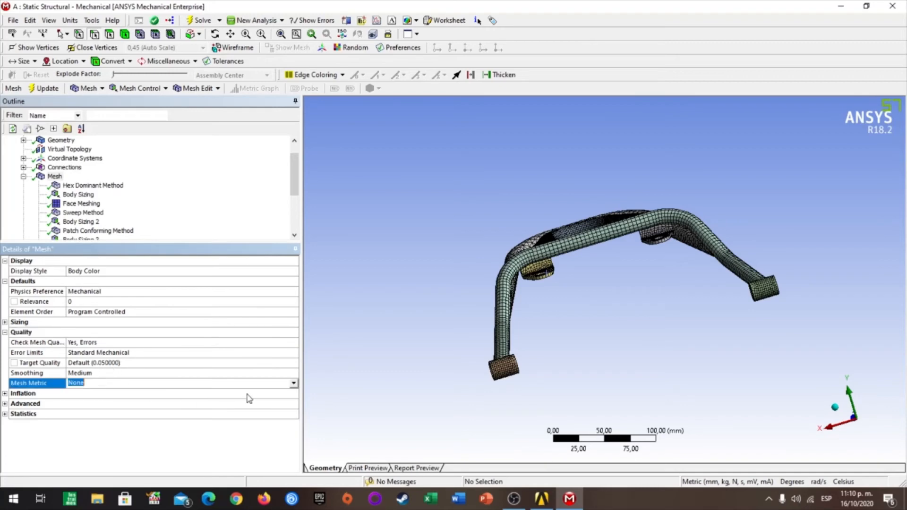
{"action": "left_click", "coordinate": [294, 384]}
{"action": "left_click", "coordinate": [175, 401]}
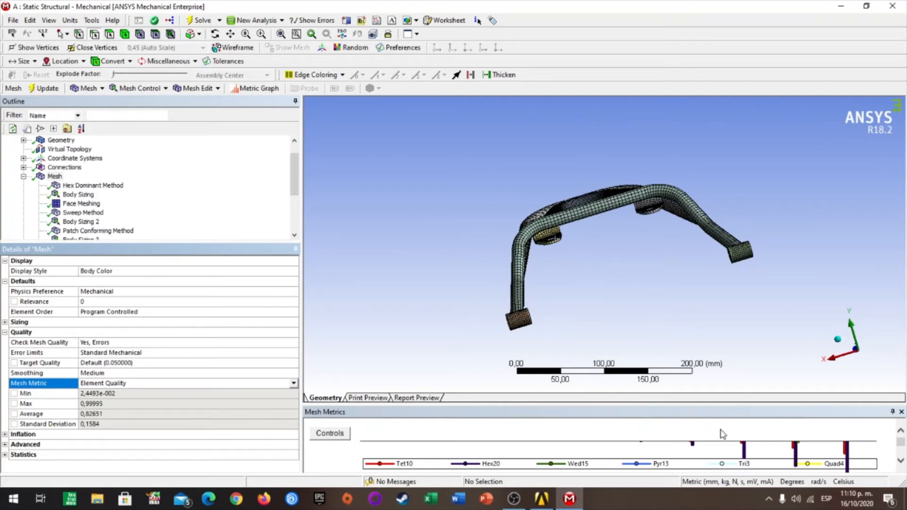
{"action": "left_click_drag", "start_coordinate": [682, 407], "coordinate": [690, 258]}
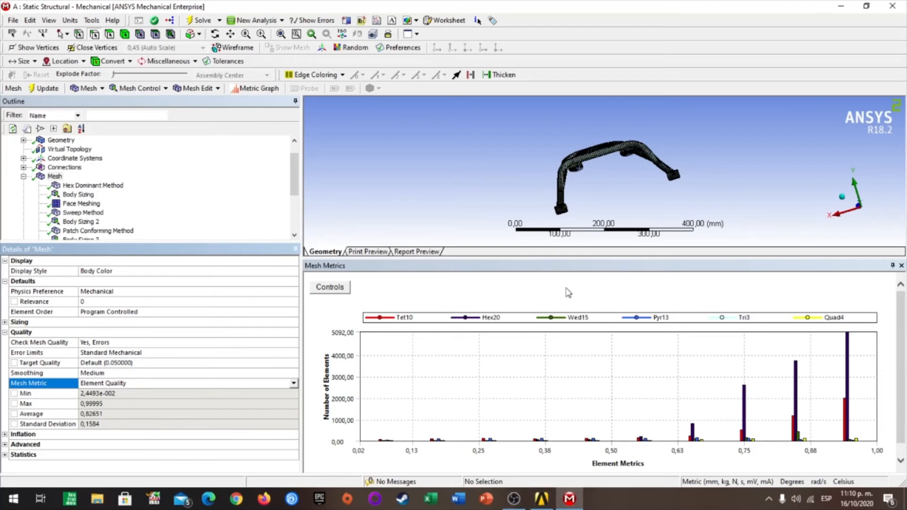
{"action": "scroll", "coordinate": [656, 177], "scroll_direction": "up", "scroll_amount": 5}
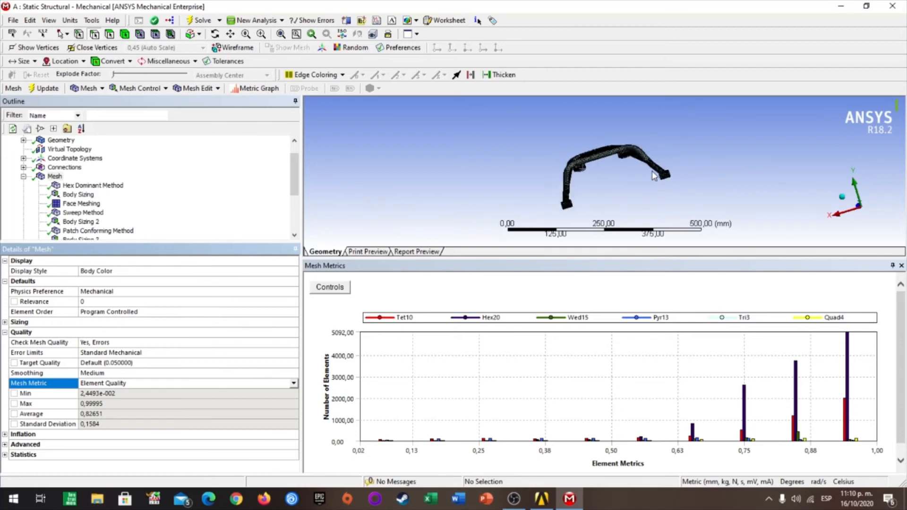
{"action": "scroll", "coordinate": [644, 202], "scroll_direction": "down", "scroll_amount": 5}
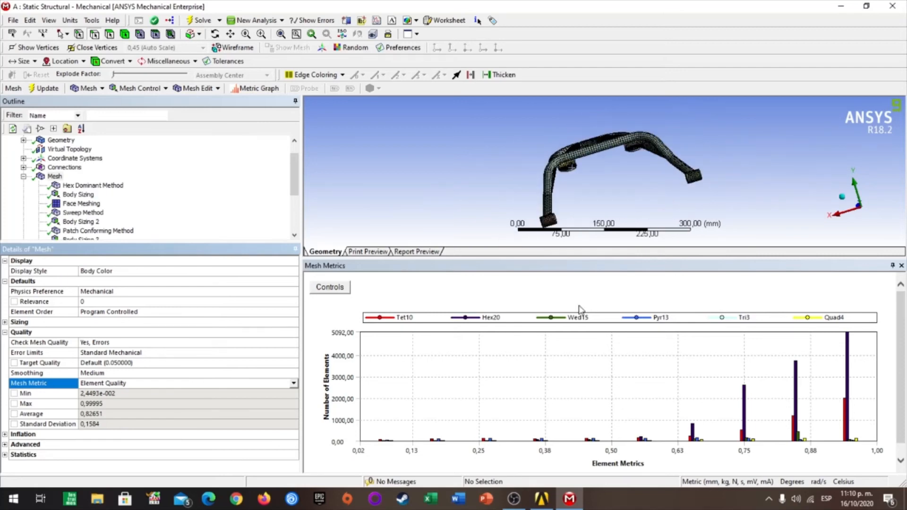
{"action": "scroll", "coordinate": [598, 150], "scroll_direction": "up", "scroll_amount": 4}
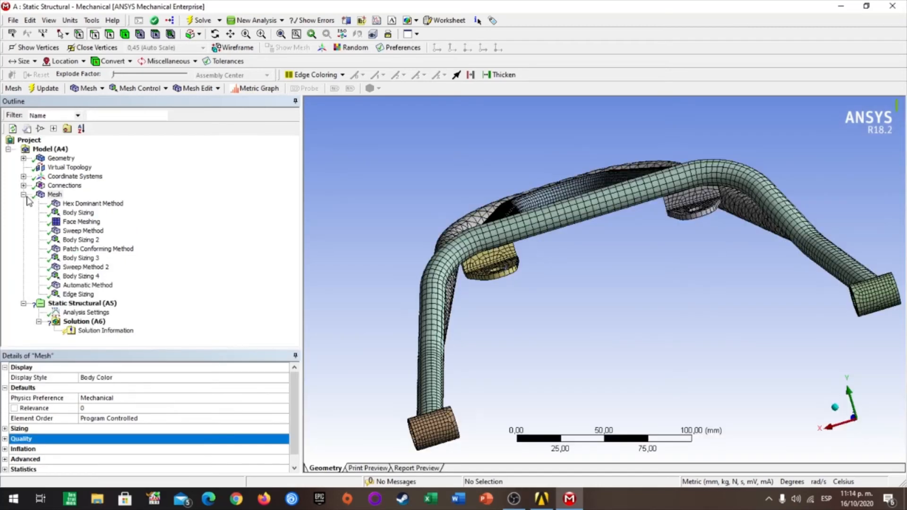
Step: List the model's contacts and examine the faces and edges of the first bonded solid-to-solid contact
{"action": "left_click", "coordinate": [23, 195]}
{"action": "left_click", "coordinate": [23, 185]}
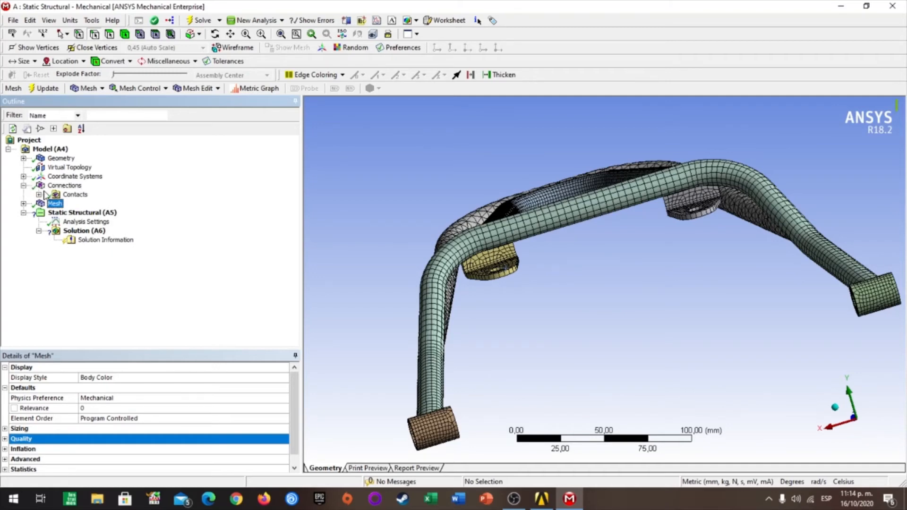
{"action": "left_click", "coordinate": [38, 195]}
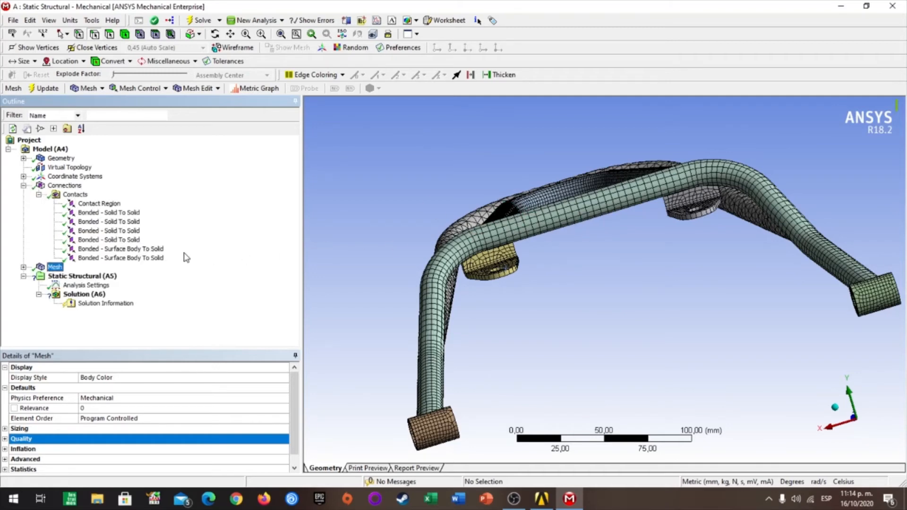
{"action": "left_click", "coordinate": [112, 213]}
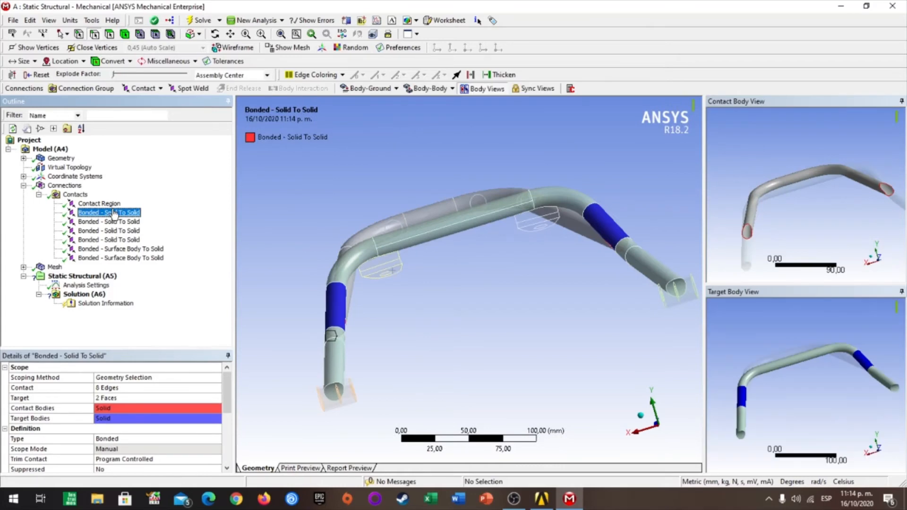
Step: Rescope the target of the second bonded solid-to-solid contact to both straight middle tube faces and the two adjacent bend faces
{"action": "left_click", "coordinate": [125, 222]}
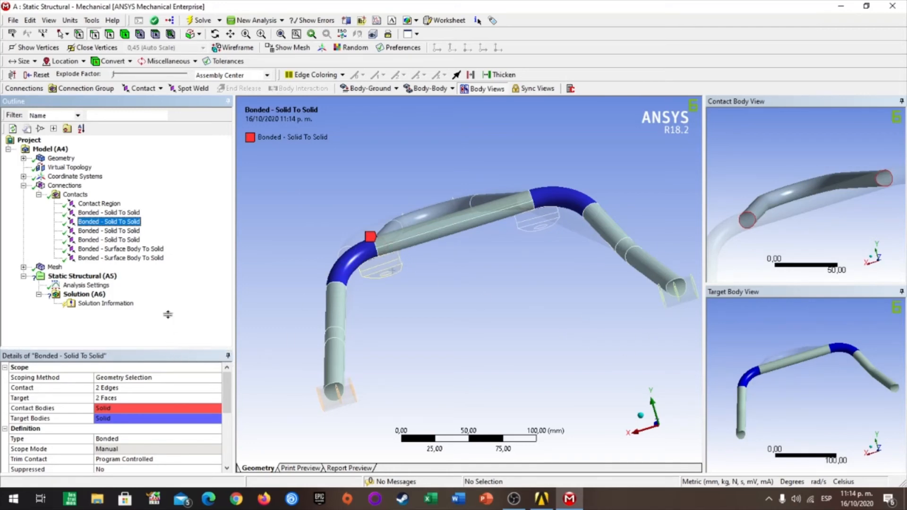
{"action": "left_click_drag", "start_coordinate": [167, 314], "coordinate": [167, 302]}
{"action": "left_click", "coordinate": [139, 368]}
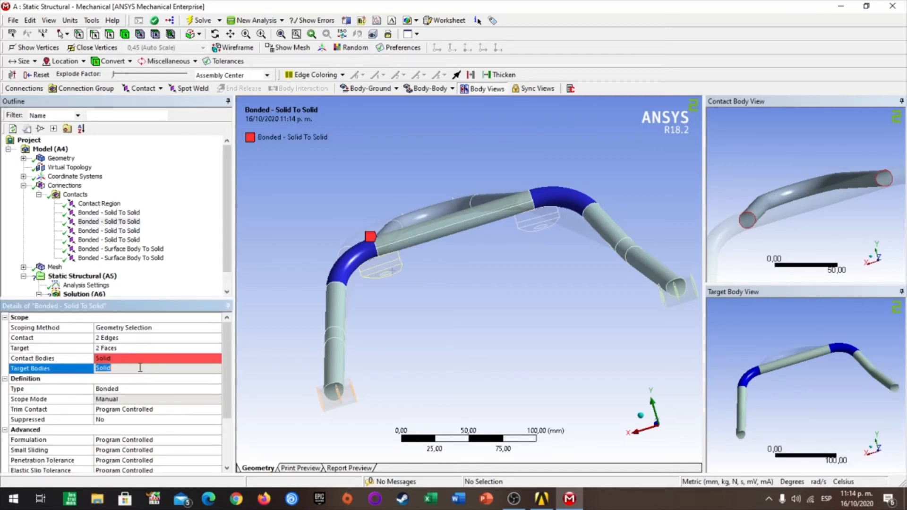
{"action": "left_click", "coordinate": [135, 349]}
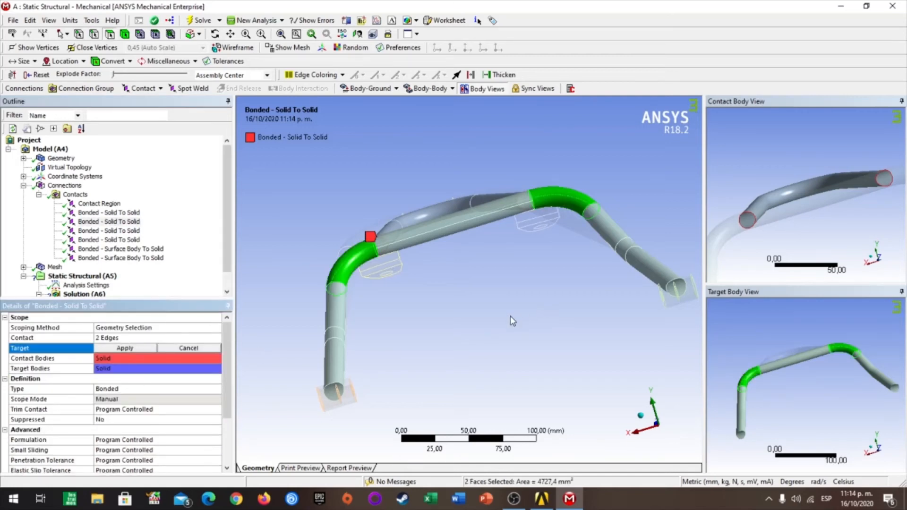
{"action": "middle_click_drag", "start_coordinate": [420, 268], "coordinate": [405, 321]}
{"action": "left_click", "coordinate": [410, 314]}
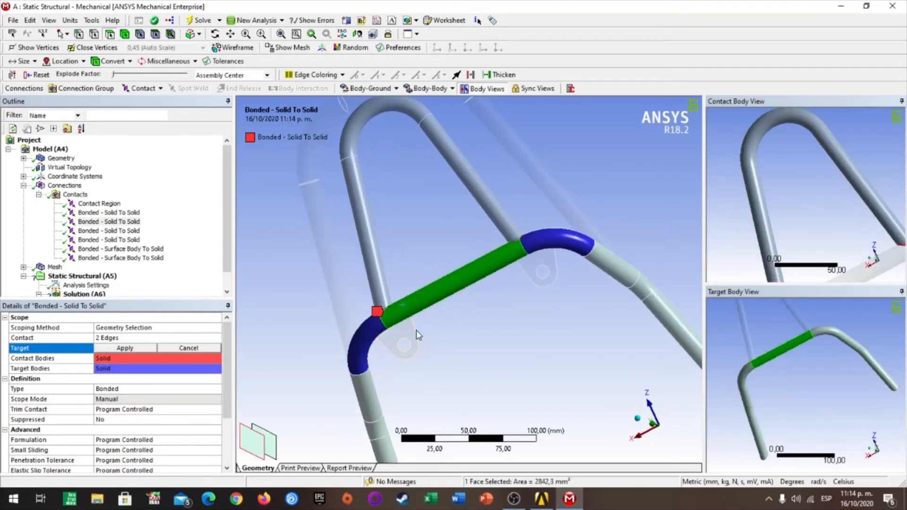
{"action": "middle_click_drag", "start_coordinate": [503, 313], "coordinate": [445, 258]}
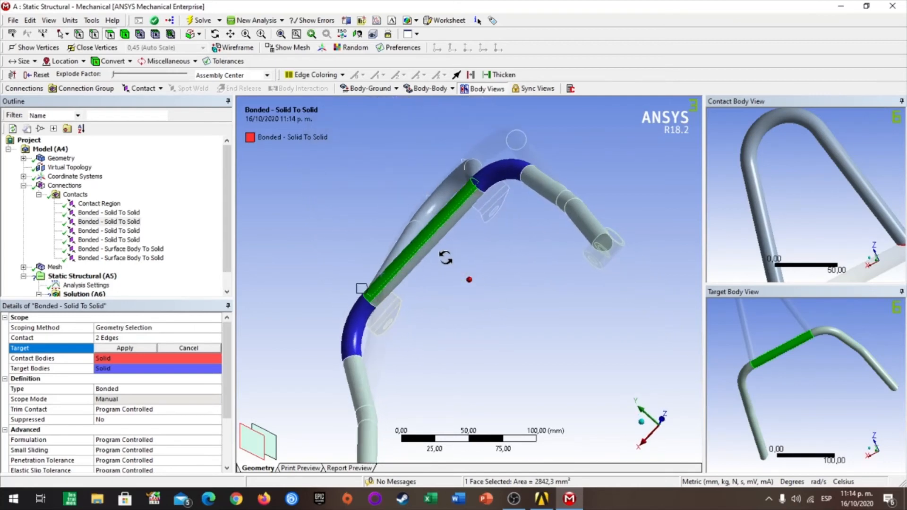
{"action": "left_click", "coordinate": [410, 270], "text": "ctrl"}
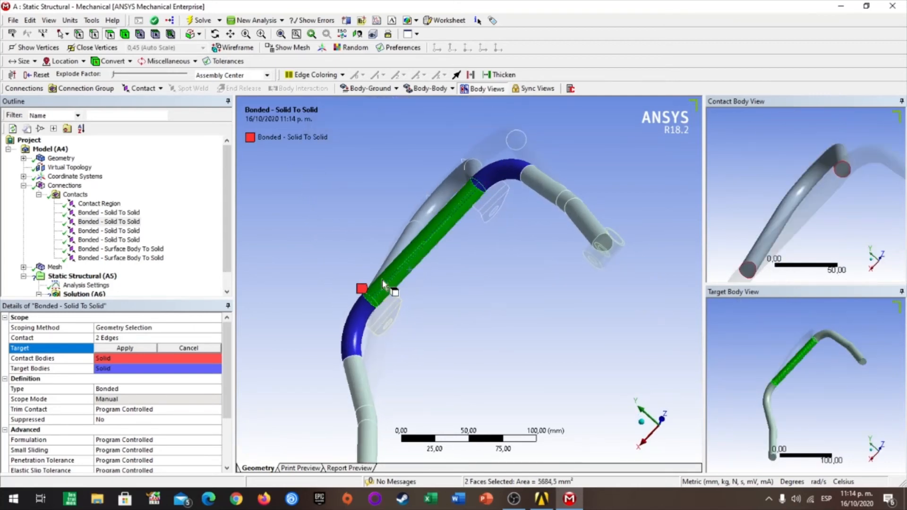
{"action": "left_click", "coordinate": [356, 310], "text": "ctrl"}
{"action": "middle_click_drag", "start_coordinate": [522, 291], "coordinate": [546, 243]}
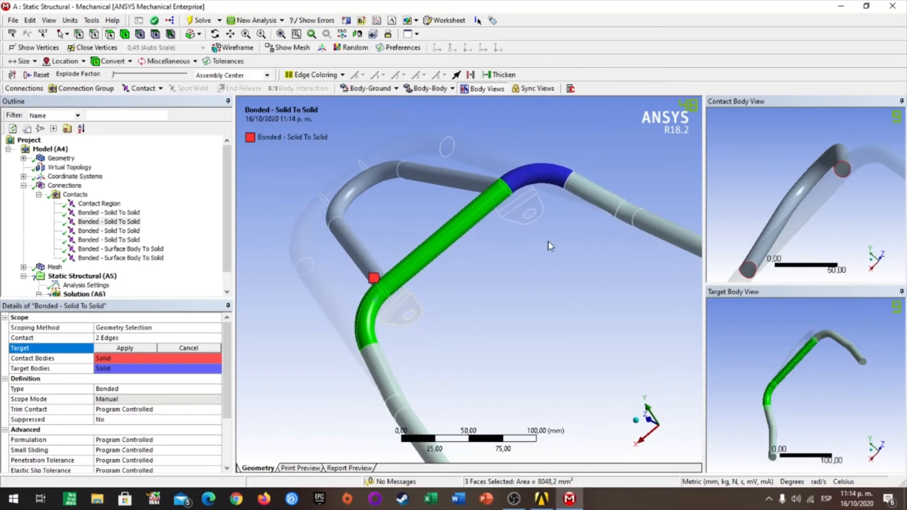
{"action": "left_click", "coordinate": [528, 178], "text": "ctrl"}
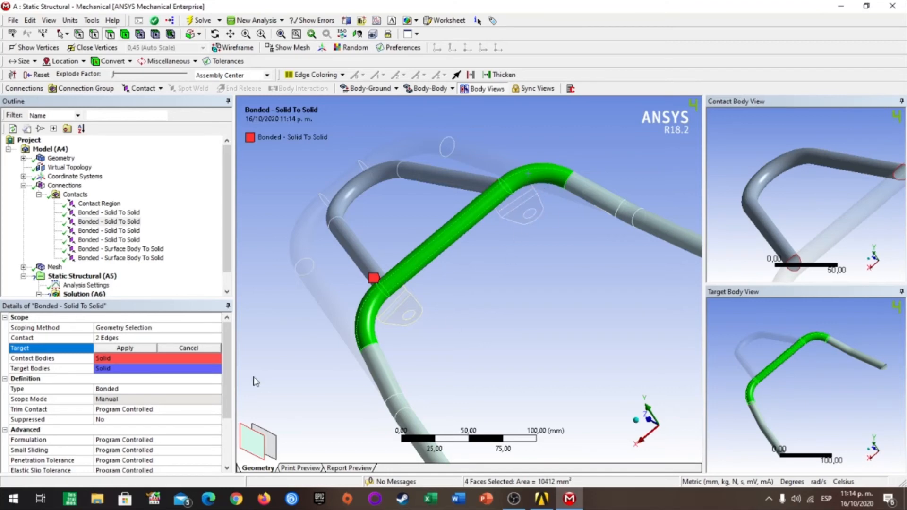
{"action": "left_click", "coordinate": [132, 350]}
{"action": "mouse_move", "coordinate": [528, 302]}
{"action": "middle_mouse_down"}
{"action": "mouse_move", "coordinate": [563, 320]}
{"action": "mouse_move", "coordinate": [541, 264]}
{"action": "mouse_move", "coordinate": [506, 246]}
{"action": "mouse_move", "coordinate": [528, 296]}
{"action": "middle_mouse_up"}
Step: Add the lower straight middle tube face to the target of the yellow bracket's bonded surface-body-to-solid contact
{"action": "left_click", "coordinate": [111, 248]}
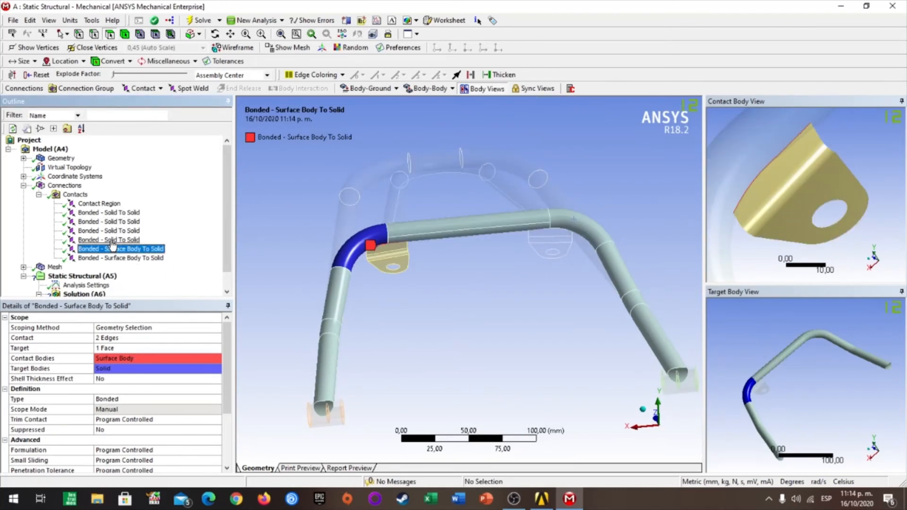
{"action": "left_click", "coordinate": [112, 240]}
{"action": "left_click", "coordinate": [112, 248]}
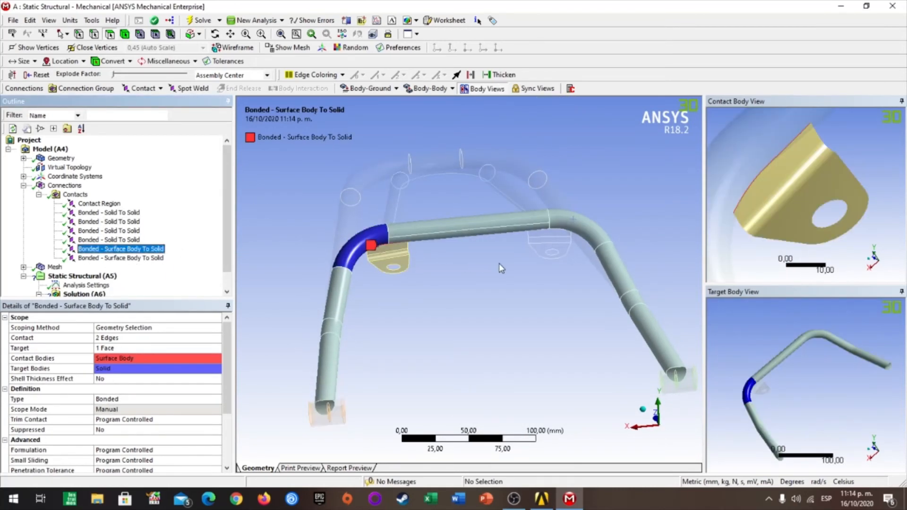
{"action": "middle_click_drag", "start_coordinate": [500, 281], "coordinate": [311, 239]}
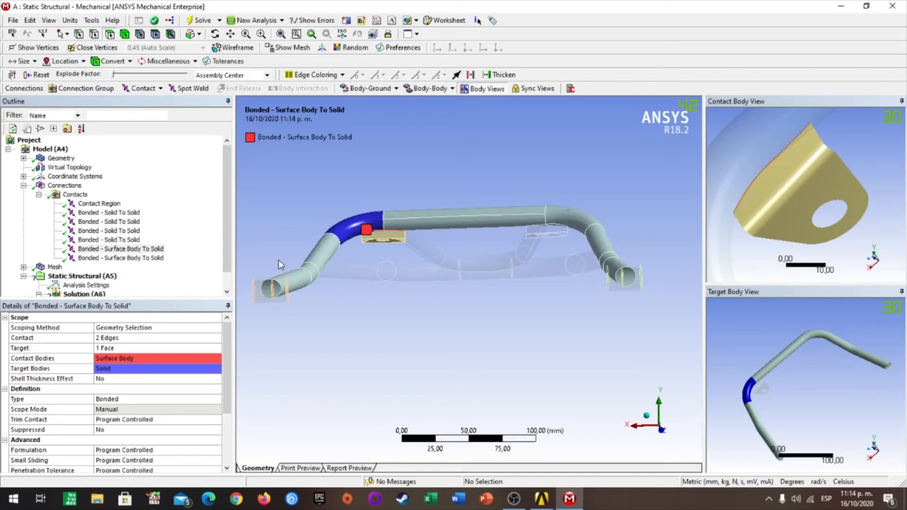
{"action": "left_click", "coordinate": [120, 348]}
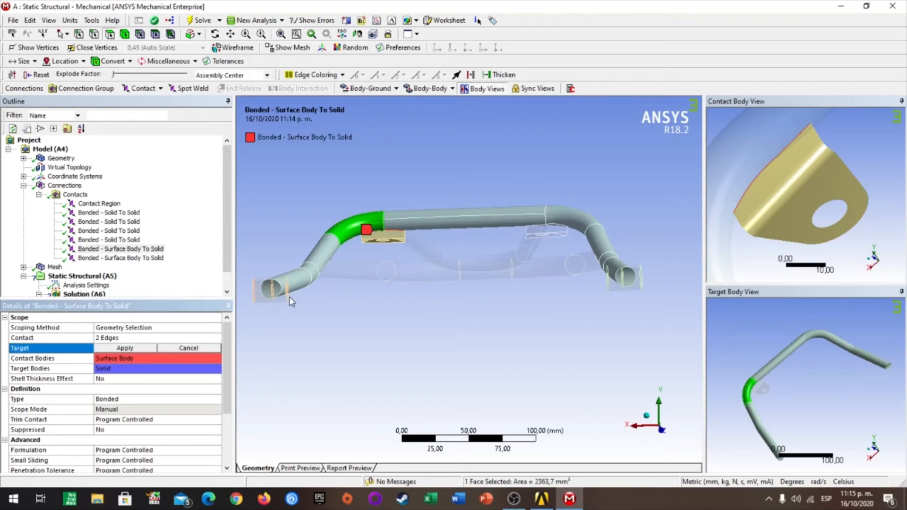
{"action": "left_click", "coordinate": [413, 226], "text": "ctrl"}
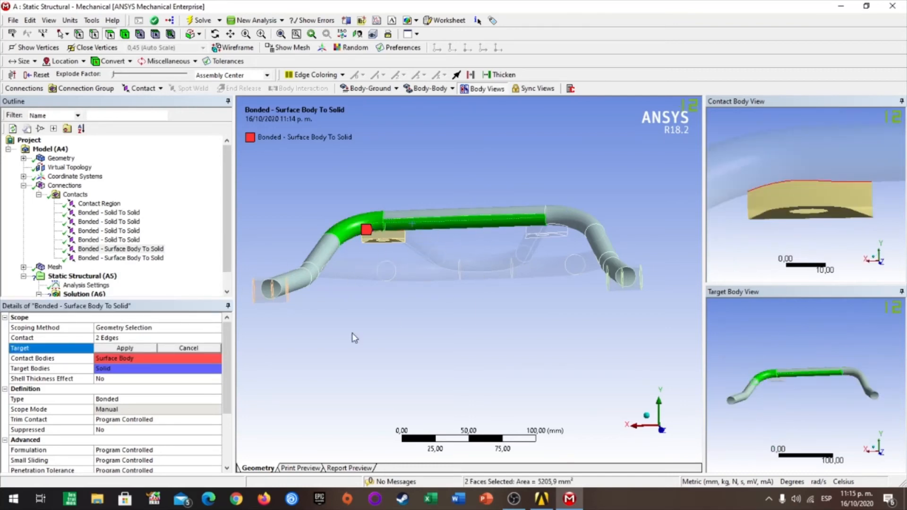
{"action": "left_click", "coordinate": [125, 348]}
Step: Add the lower straight middle tube face to the target of the grey bracket's bonded surface-body-to-solid contact
{"action": "left_click", "coordinate": [133, 258]}
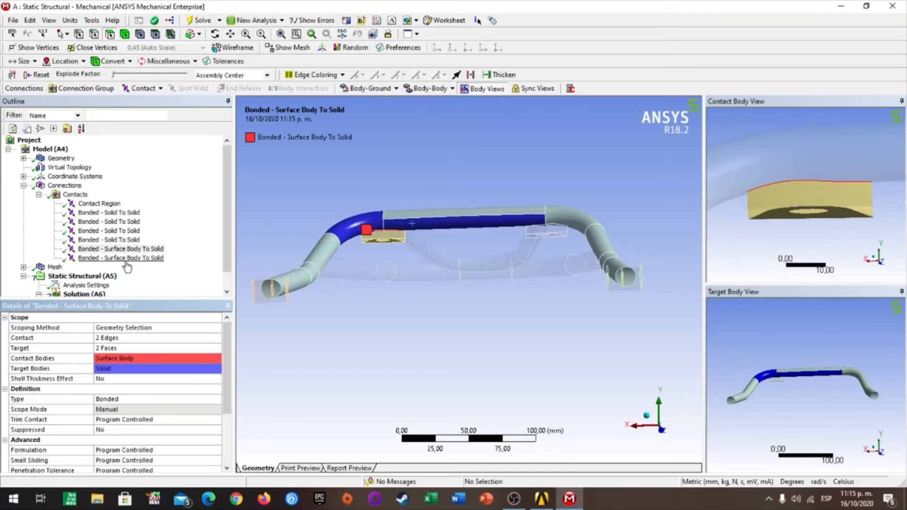
{"action": "left_click", "coordinate": [143, 350]}
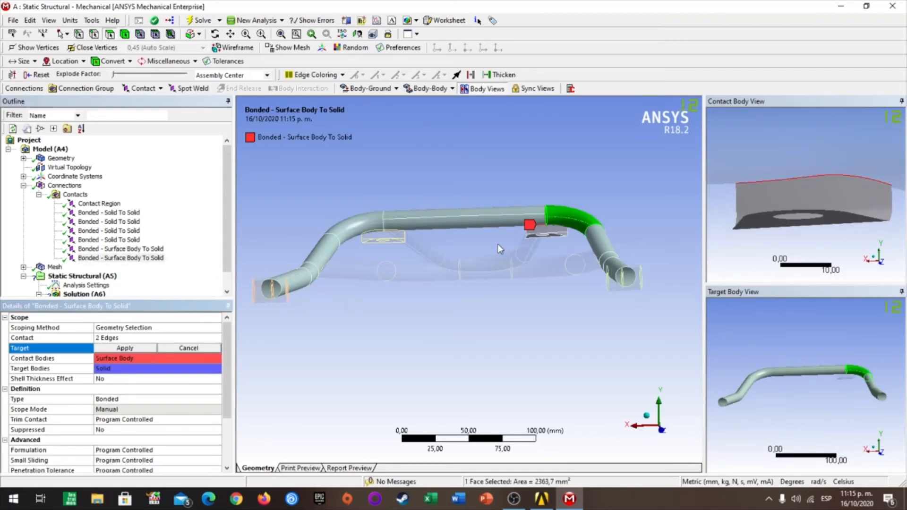
{"action": "left_click", "coordinate": [510, 222], "text": "ctrl"}
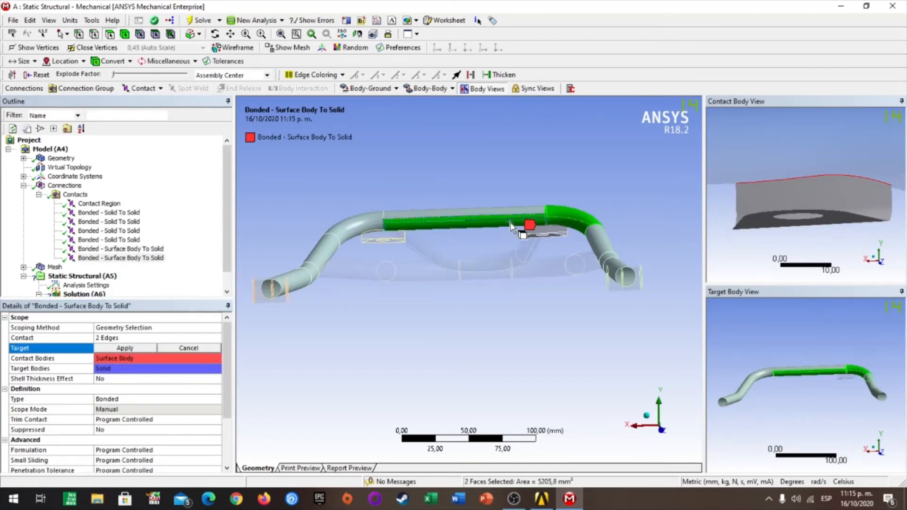
{"action": "left_click", "coordinate": [133, 349]}
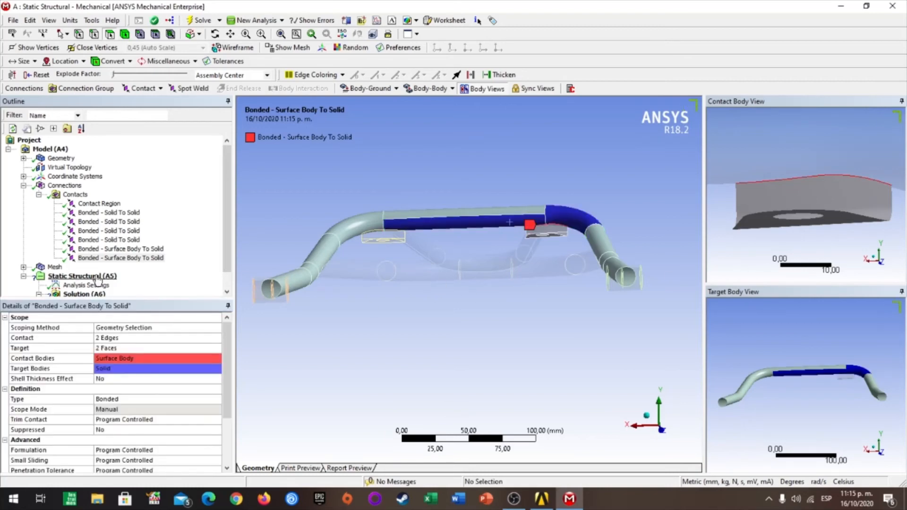
Step: Review the scoped edges and faces of both surface-body contacts and the last three bonded solid-to-solid contacts
{"action": "left_click", "coordinate": [85, 249]}
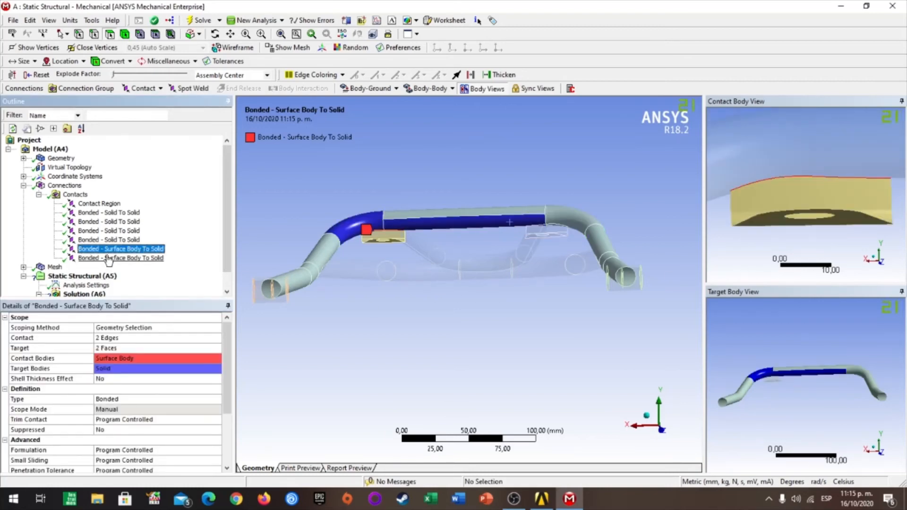
{"action": "left_click", "coordinate": [108, 258]}
{"action": "left_click", "coordinate": [104, 239]}
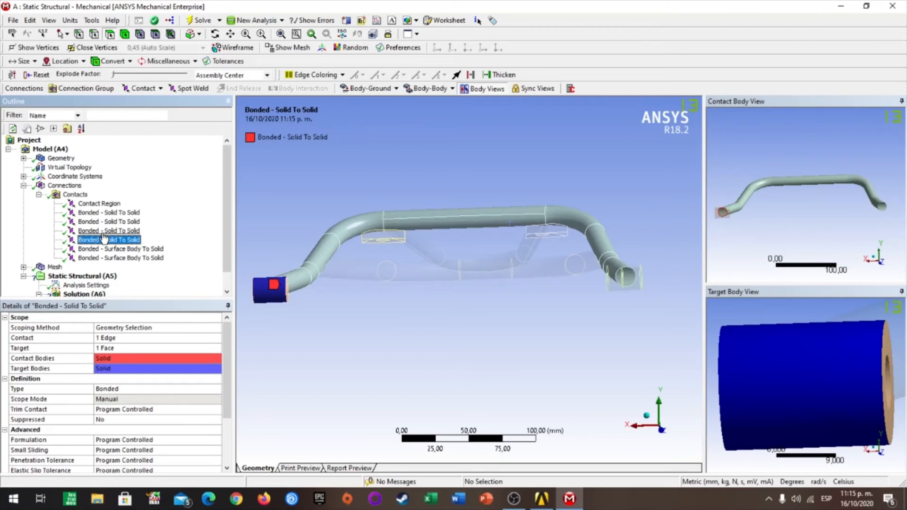
{"action": "left_click", "coordinate": [105, 231]}
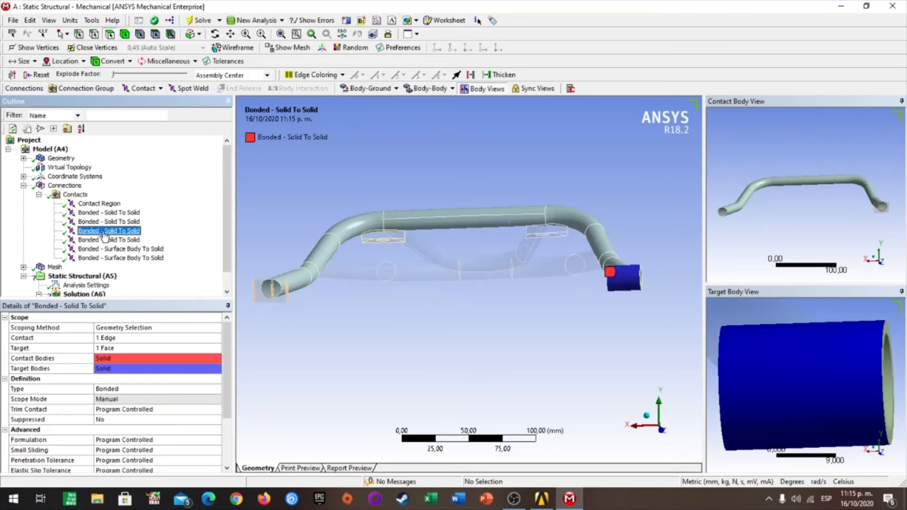
{"action": "left_click", "coordinate": [106, 222]}
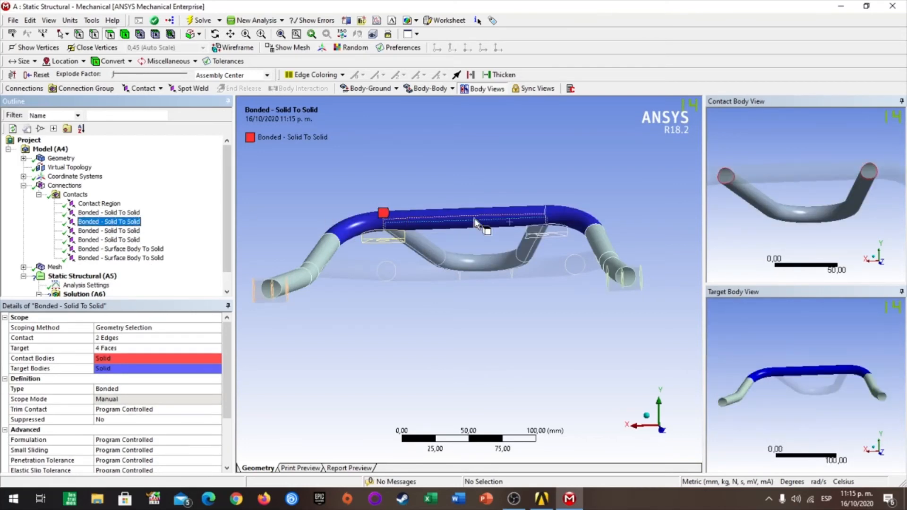
{"action": "middle_click_drag", "start_coordinate": [466, 249], "coordinate": [451, 297]}
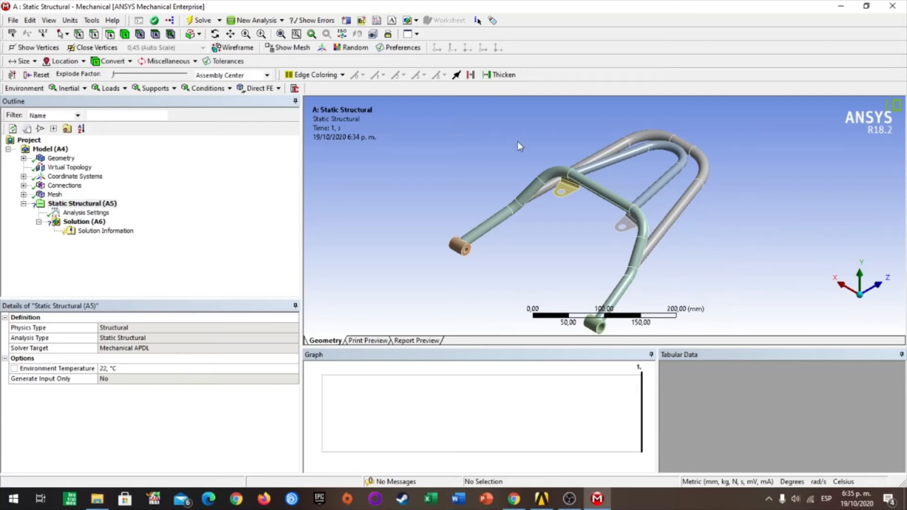
Step: Add a cylindrical support to the inner cylindrical face of the brown bushing at the end of the green tube
{"action": "scroll", "coordinate": [725, 240], "scroll_direction": "down", "scroll_amount": 2}
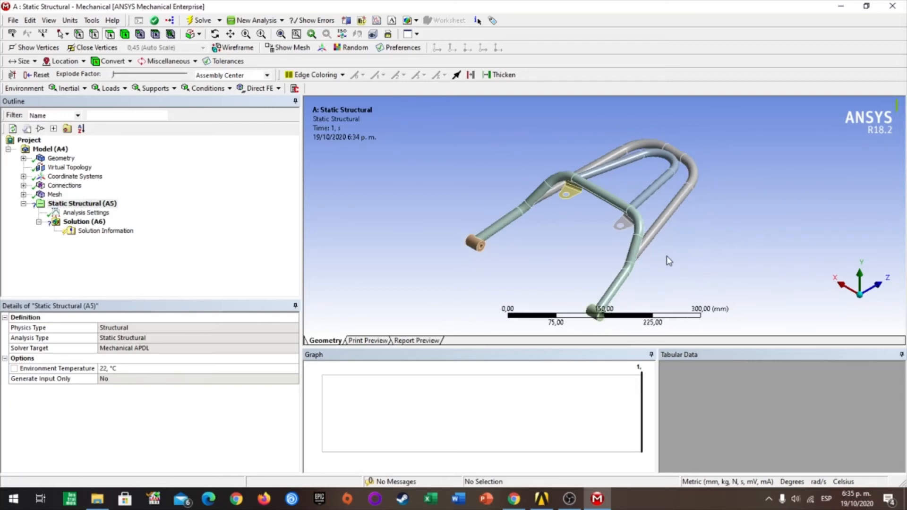
{"action": "scroll", "coordinate": [670, 260], "scroll_direction": "down", "scroll_amount": 1}
{"action": "scroll", "coordinate": [679, 241], "scroll_direction": "up", "scroll_amount": 4}
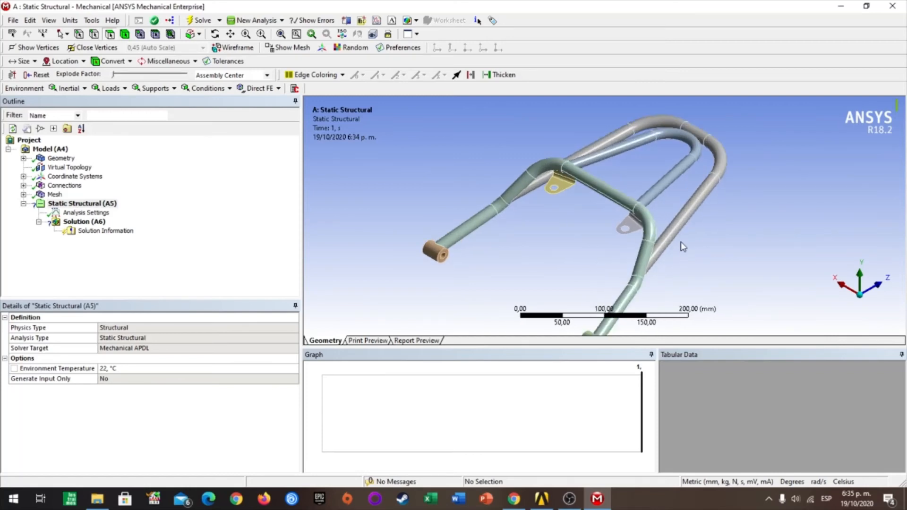
{"action": "scroll", "coordinate": [680, 241], "scroll_direction": "down", "scroll_amount": 3}
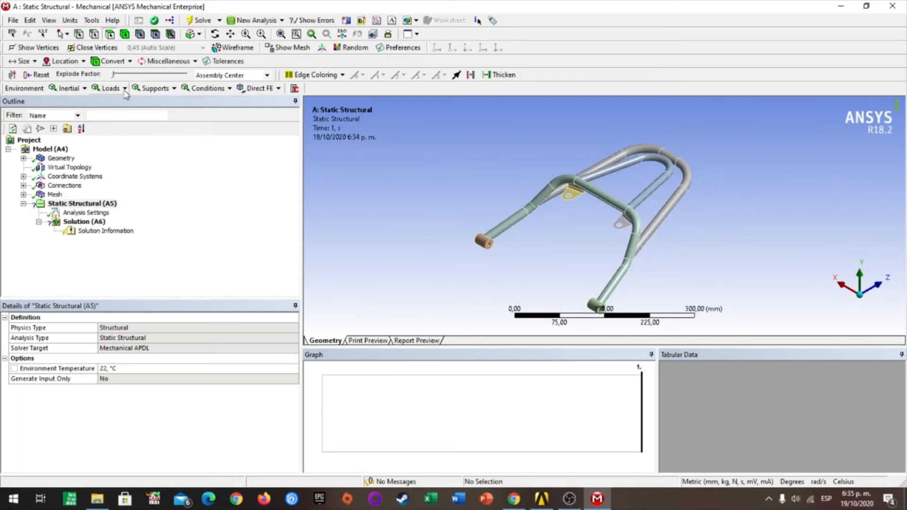
{"action": "left_click", "coordinate": [174, 90]}
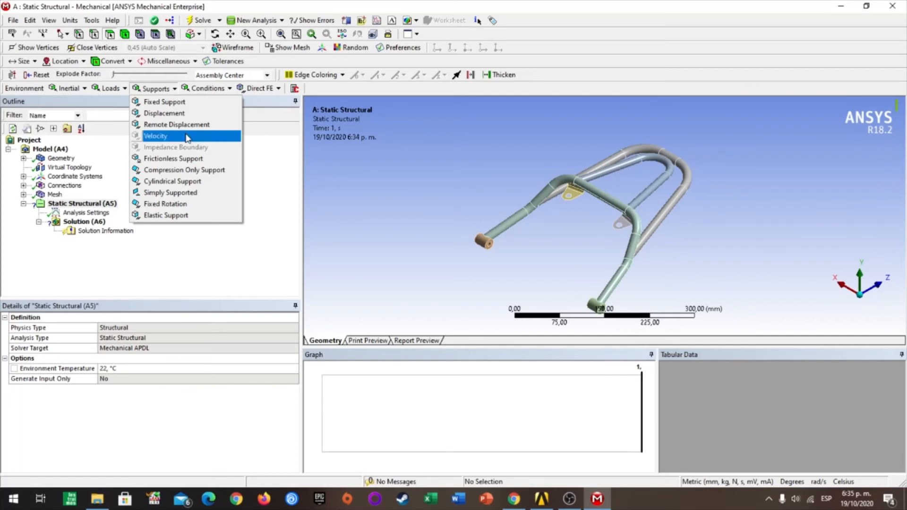
{"action": "left_click", "coordinate": [218, 183]}
{"action": "scroll", "coordinate": [467, 251], "scroll_direction": "up", "scroll_amount": 5}
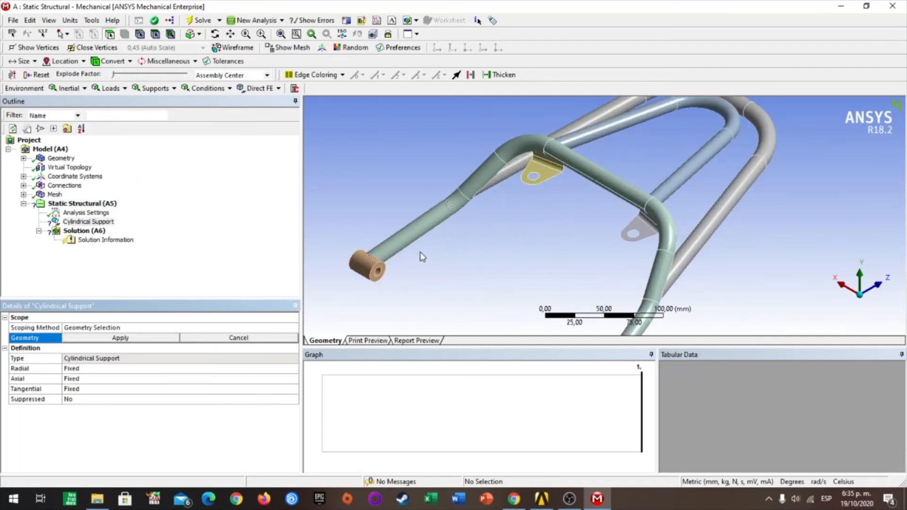
{"action": "scroll", "coordinate": [411, 267], "scroll_direction": "up", "scroll_amount": 2}
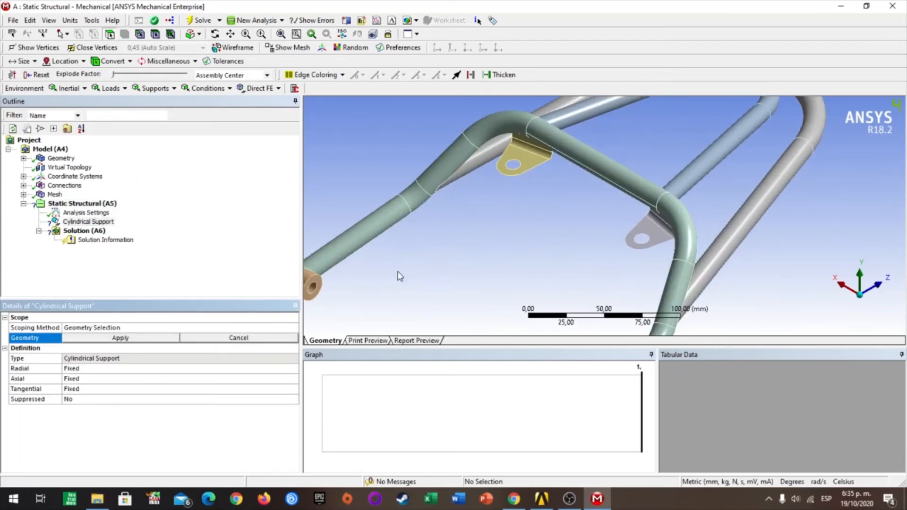
{"action": "left_click", "coordinate": [313, 288]}
{"action": "scroll", "coordinate": [376, 304], "scroll_direction": "down", "scroll_amount": 2}
{"action": "left_click", "coordinate": [148, 344]}
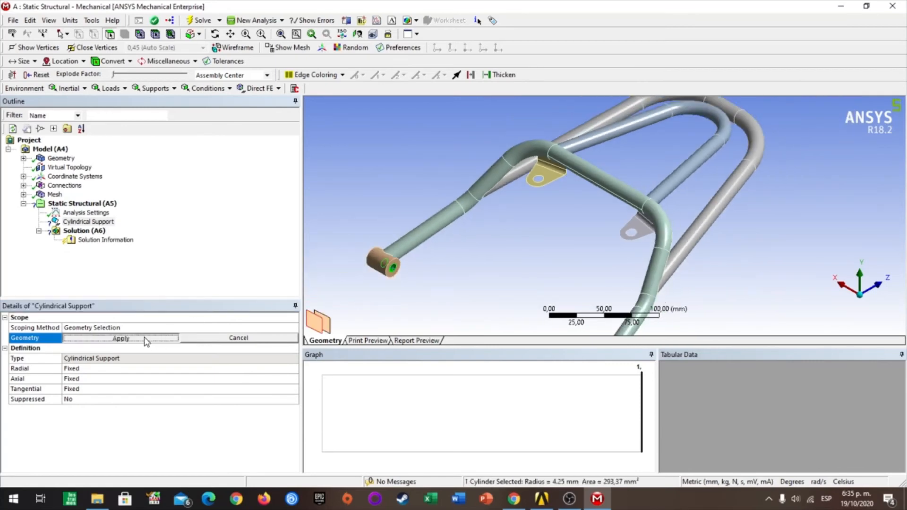
Step: Set the tangential direction of the brown bushing's cylindrical support to Free
{"action": "left_click", "coordinate": [108, 388]}
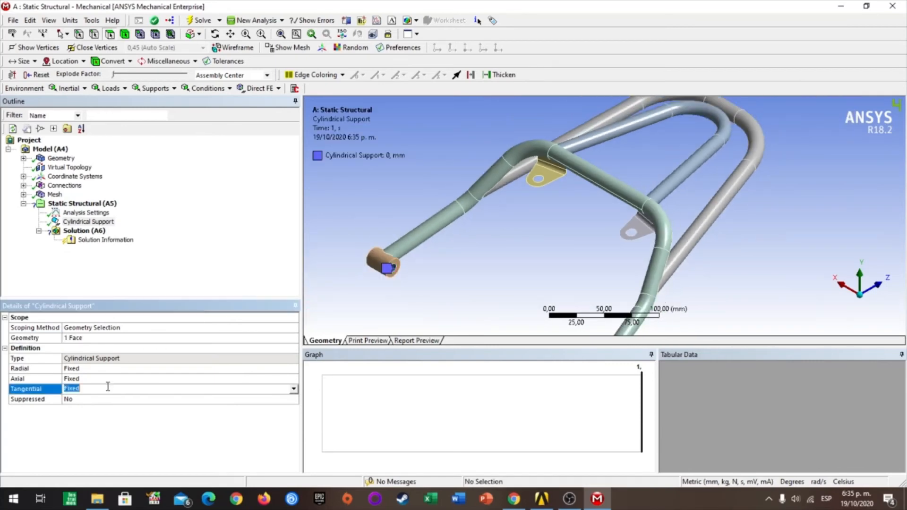
{"action": "left_click", "coordinate": [293, 389]}
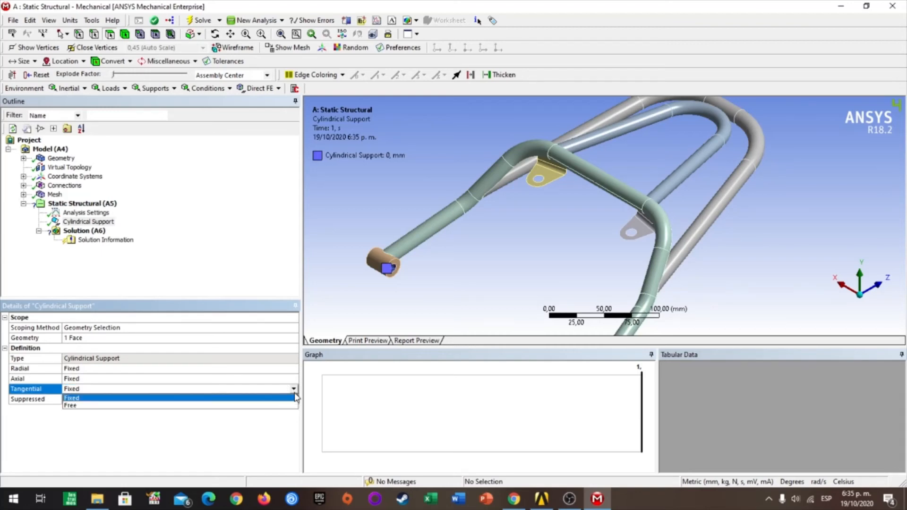
{"action": "left_click", "coordinate": [175, 406]}
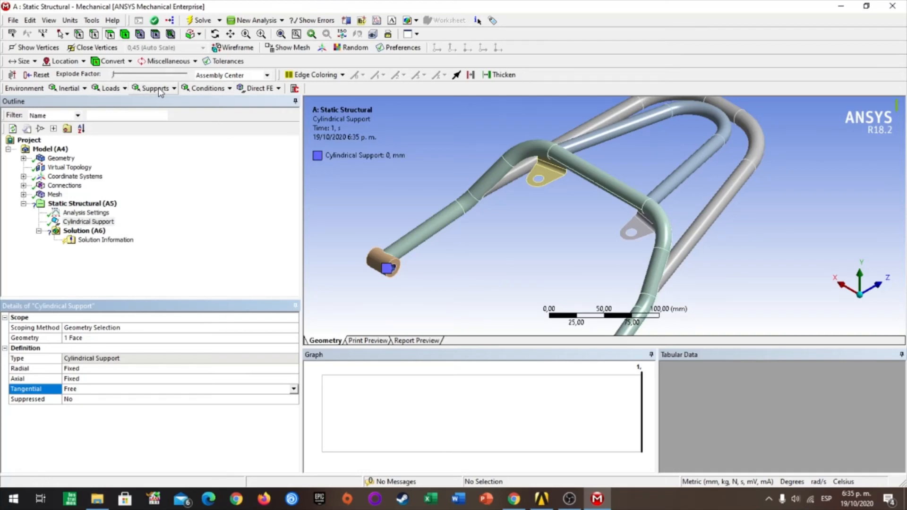
Step: Add a second cylindrical support to the inner cylindrical face of the green bushing on the opposite tube end
{"action": "left_click", "coordinate": [173, 93]}
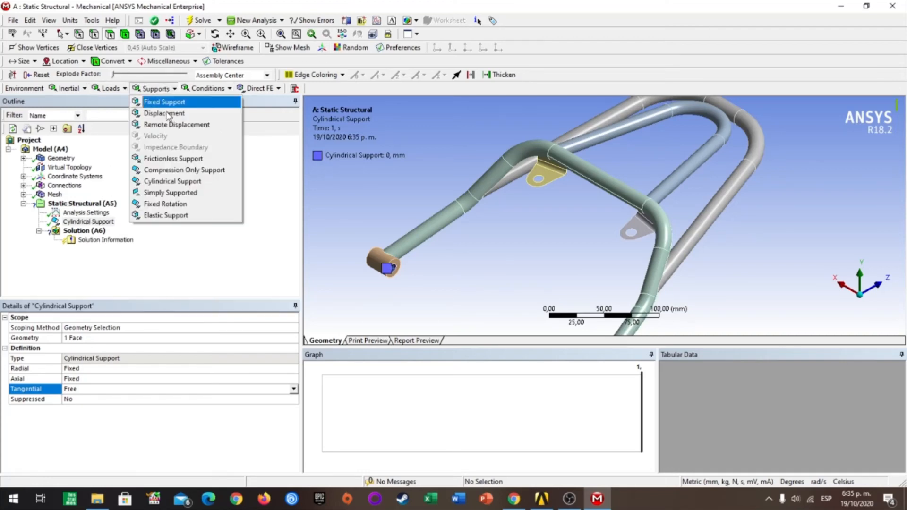
{"action": "left_click", "coordinate": [180, 182]}
{"action": "scroll", "coordinate": [691, 314], "scroll_direction": "down", "scroll_amount": 5}
{"action": "middle_click_drag", "start_coordinate": [691, 314], "coordinate": [573, 281]}
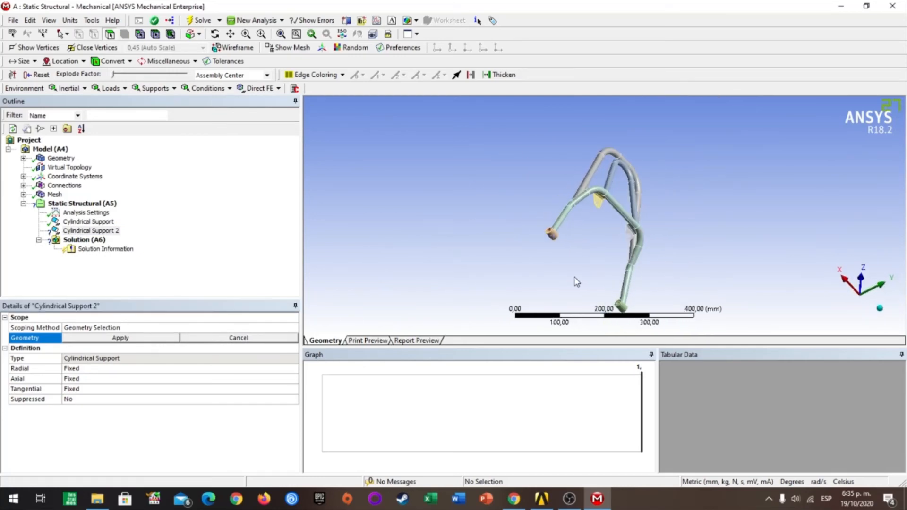
{"action": "scroll", "coordinate": [643, 330], "scroll_direction": "up", "scroll_amount": 5}
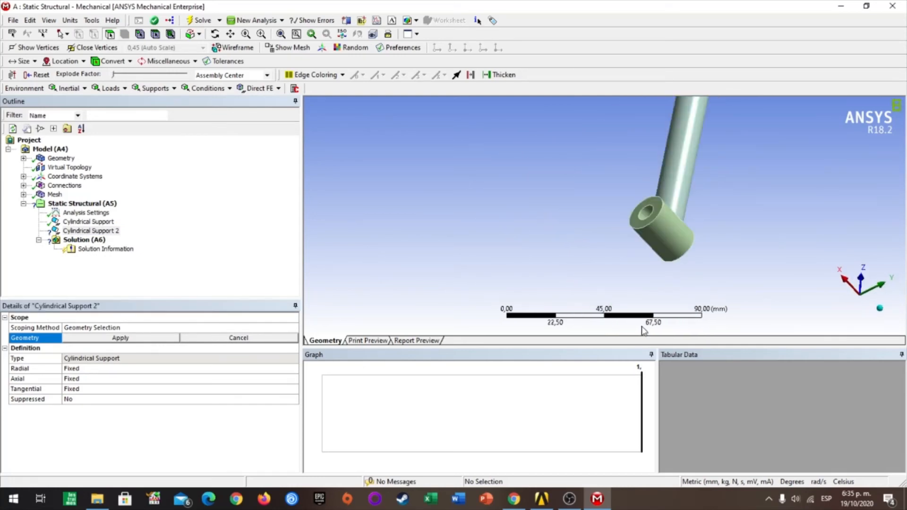
{"action": "left_click", "coordinate": [647, 213]}
{"action": "left_click", "coordinate": [107, 339]}
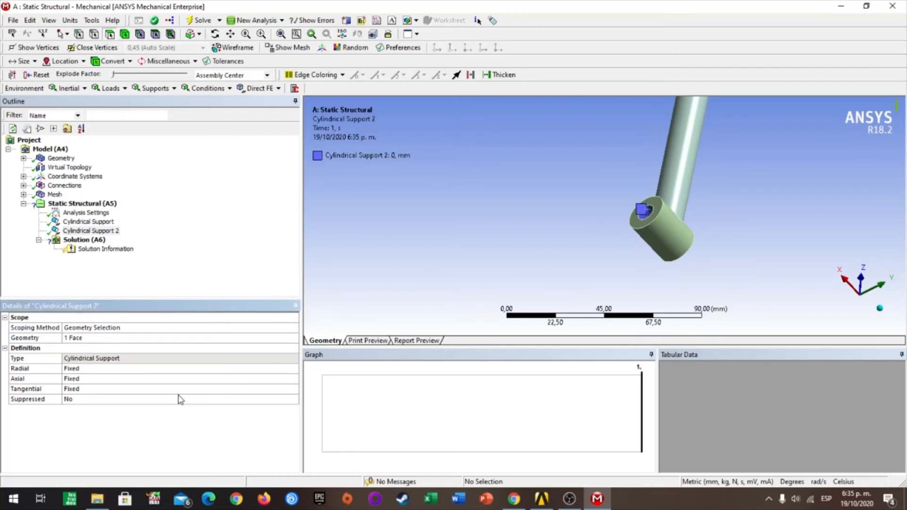
Step: Set the tangential direction of the green bushing's cylindrical support to Free
{"action": "left_click", "coordinate": [184, 388]}
{"action": "left_click", "coordinate": [293, 391]}
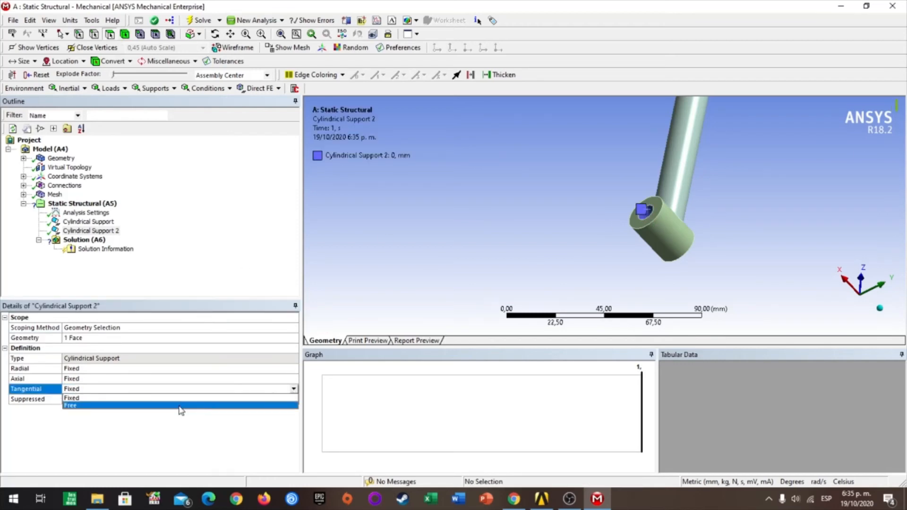
{"action": "left_click", "coordinate": [239, 409]}
Step: Insert a displacement support and select the circular hole edge of the yellow bracket for it
{"action": "left_click", "coordinate": [882, 310]}
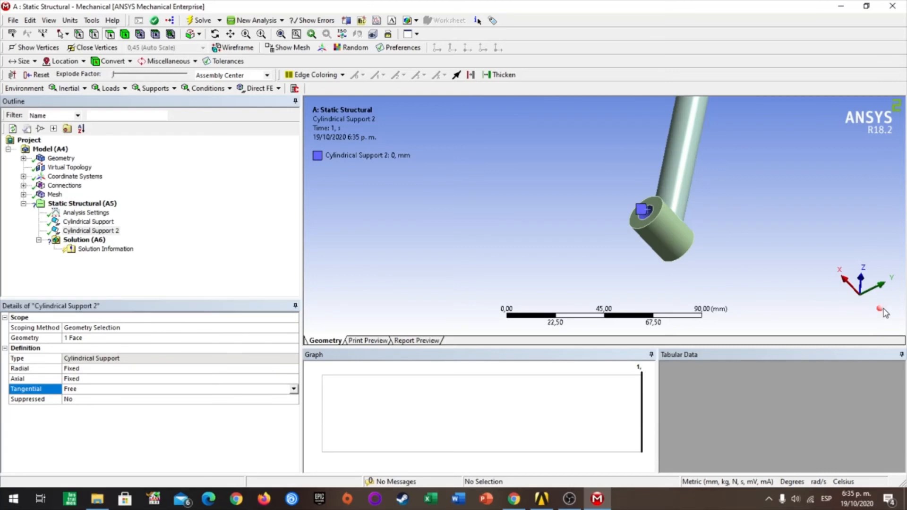
{"action": "scroll", "coordinate": [717, 244], "scroll_direction": "down", "scroll_amount": 3}
{"action": "scroll", "coordinate": [668, 239], "scroll_direction": "down", "scroll_amount": 2}
{"action": "scroll", "coordinate": [542, 202], "scroll_direction": "down", "scroll_amount": 2}
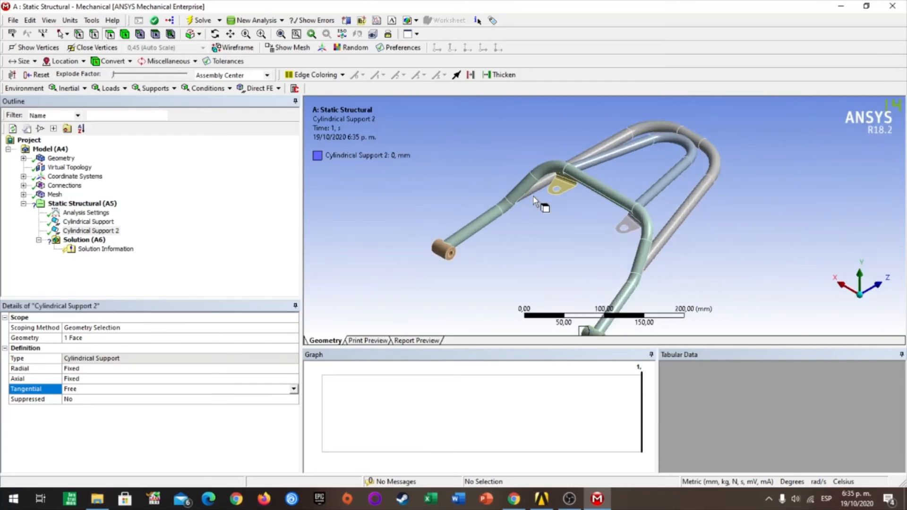
{"action": "left_click", "coordinate": [167, 89]}
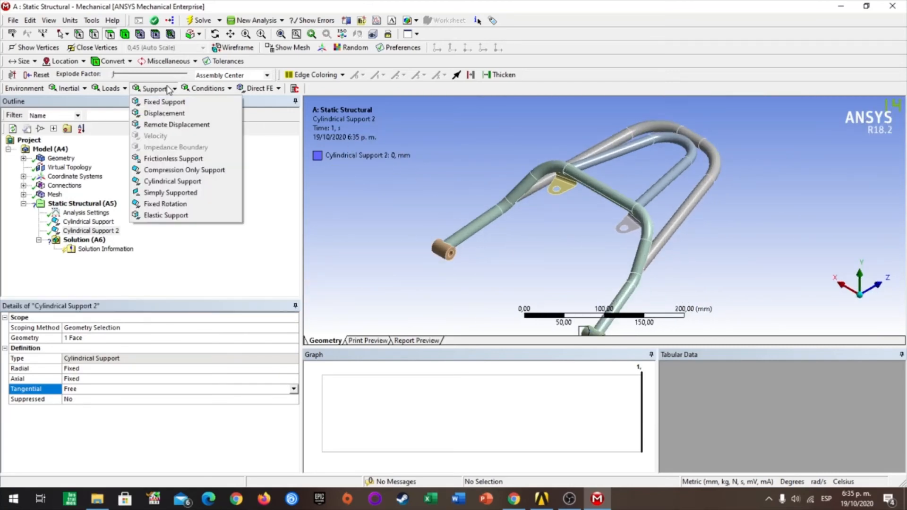
{"action": "left_click", "coordinate": [164, 114]}
{"action": "scroll", "coordinate": [557, 189], "scroll_direction": "up", "scroll_amount": 3}
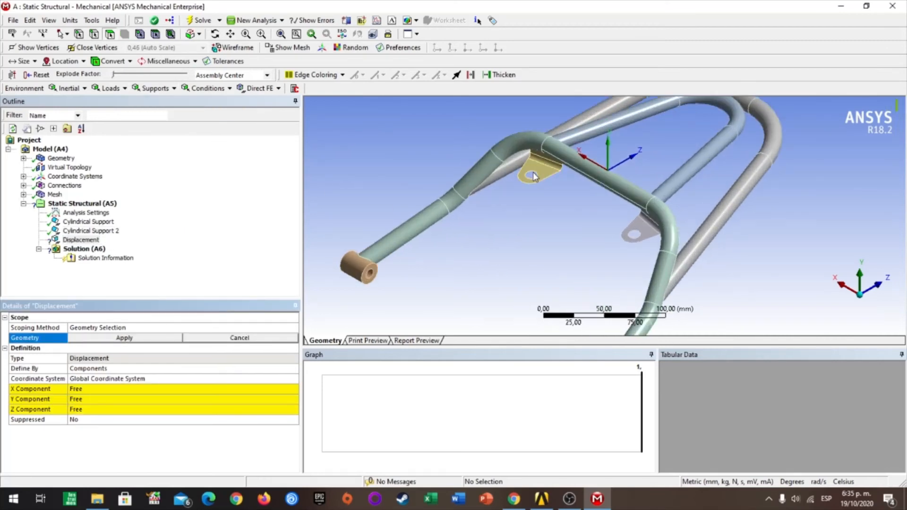
{"action": "scroll", "coordinate": [534, 180], "scroll_direction": "down", "scroll_amount": 2}
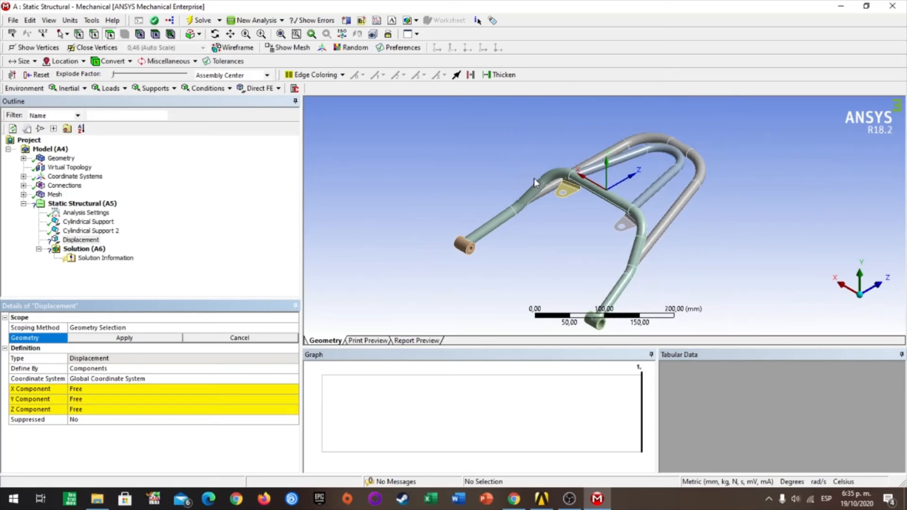
{"action": "scroll", "coordinate": [576, 210], "scroll_direction": "up", "scroll_amount": 5}
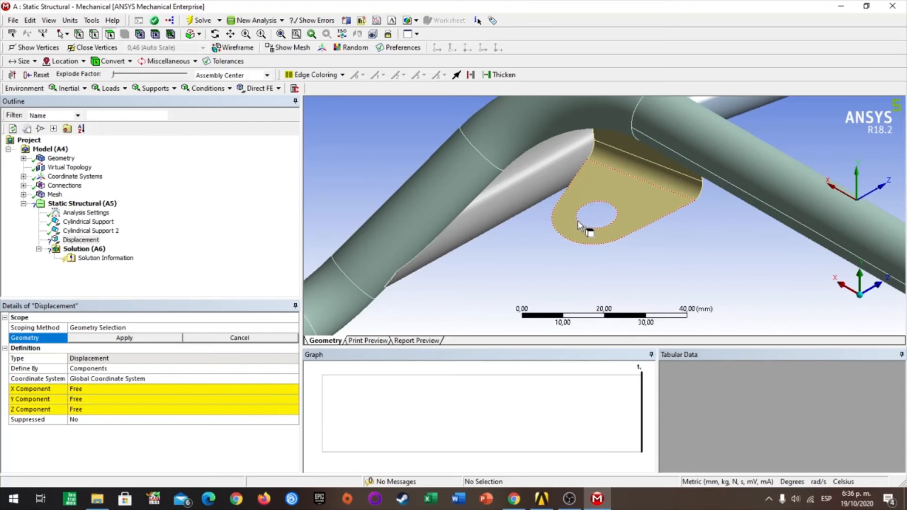
{"action": "left_click", "coordinate": [93, 36]}
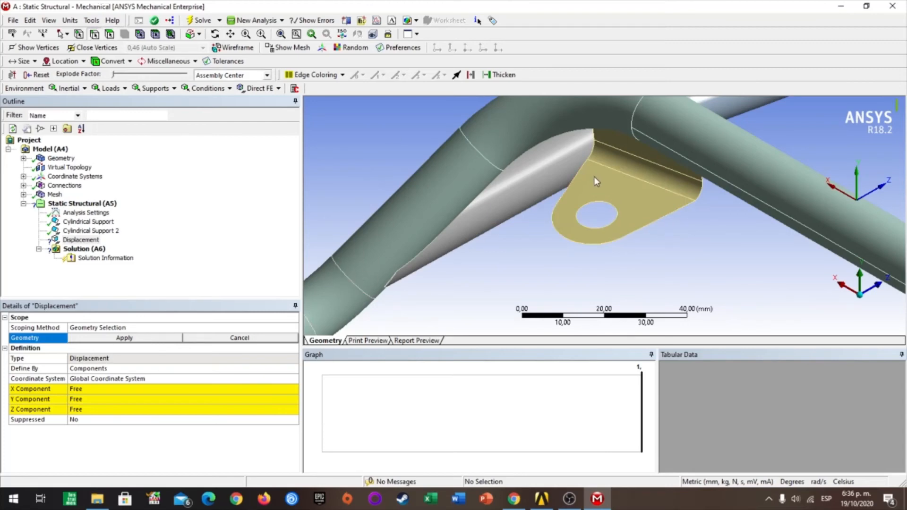
{"action": "left_click", "coordinate": [592, 203]}
{"action": "scroll", "coordinate": [595, 208], "scroll_direction": "down", "scroll_amount": 5}
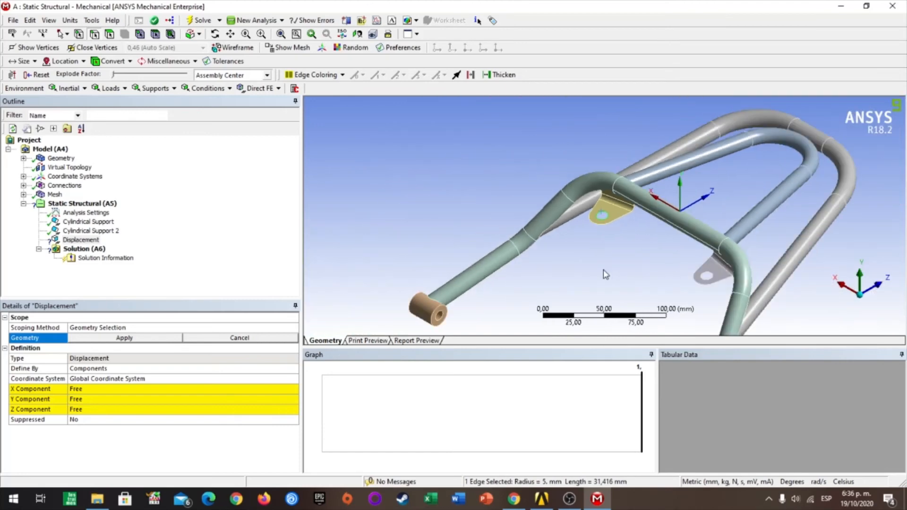
Step: Set the displacement's X, Y and Z components to 0 mm in the global coordinate system
{"action": "left_click", "coordinate": [126, 382]}
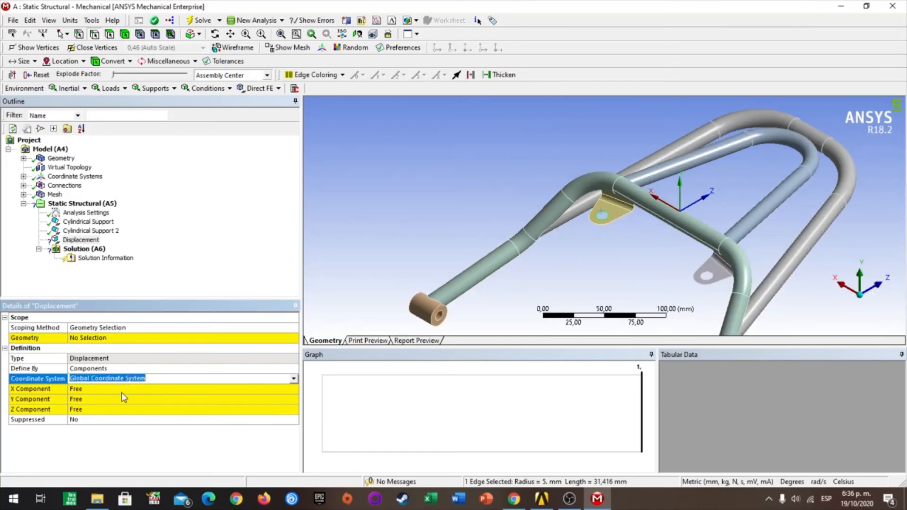
{"action": "left_click", "coordinate": [126, 388]}
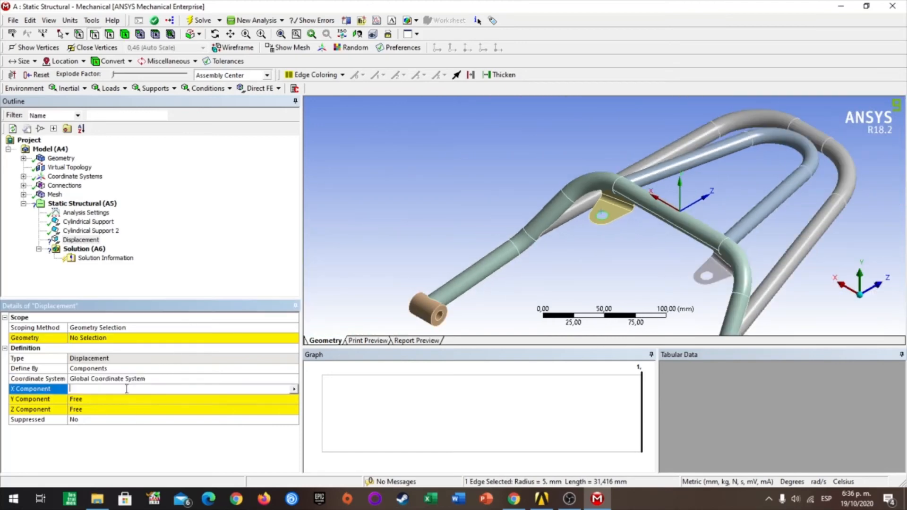
{"action": "type", "text": "0"}
{"action": "left_click", "coordinate": [102, 398]}
{"action": "left_click", "coordinate": [94, 409]}
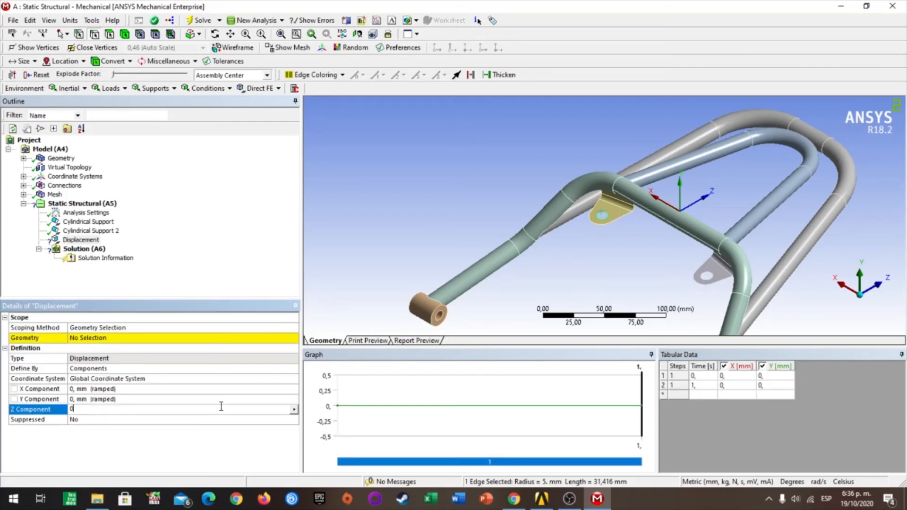
{"action": "left_click", "coordinate": [346, 281]}
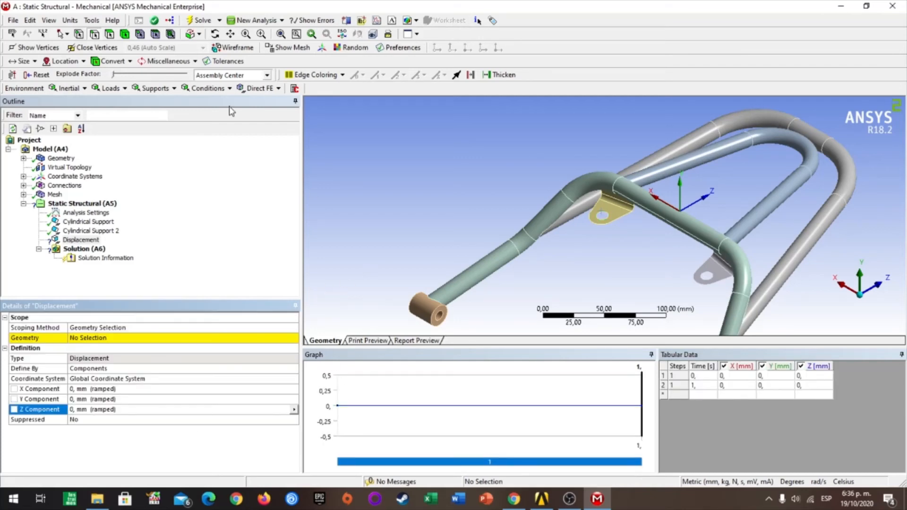
{"action": "left_click", "coordinate": [155, 88]}
{"action": "left_click", "coordinate": [165, 101]}
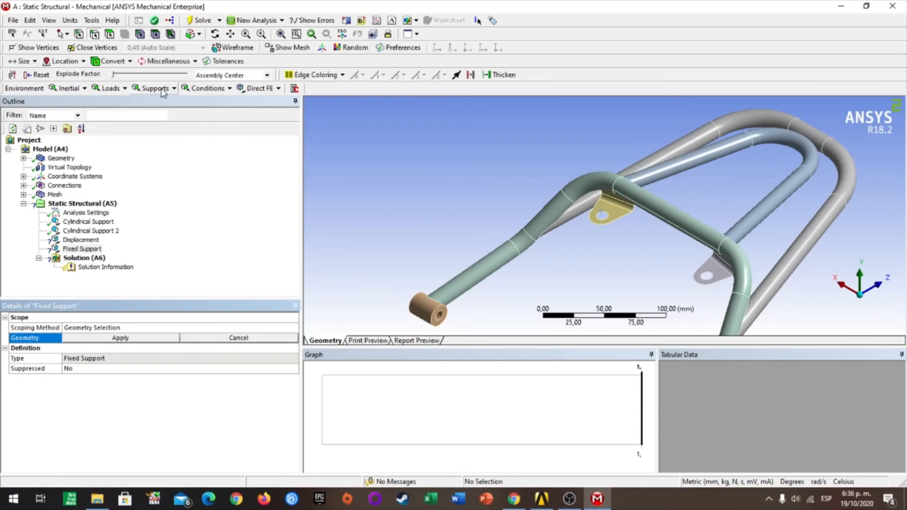
{"action": "left_click", "coordinate": [84, 250]}
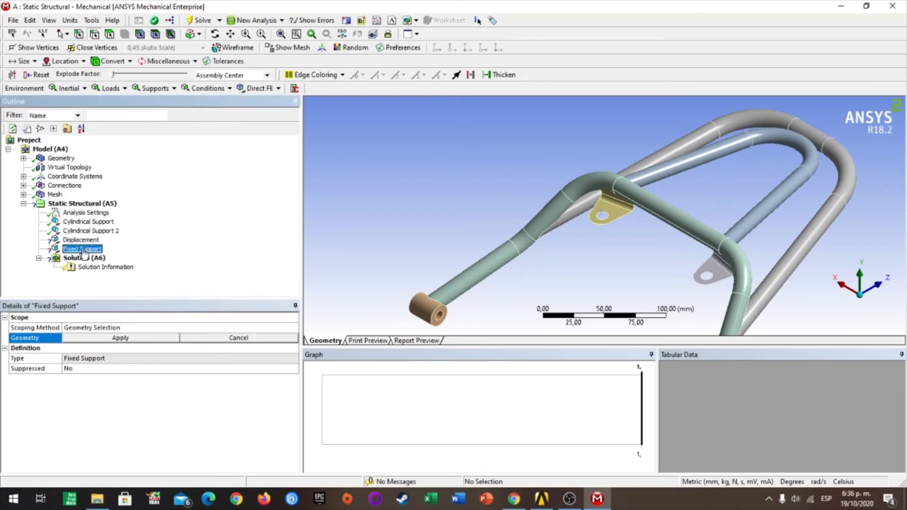
{"action": "right_click", "coordinate": [84, 250]}
{"action": "left_click", "coordinate": [137, 327]}
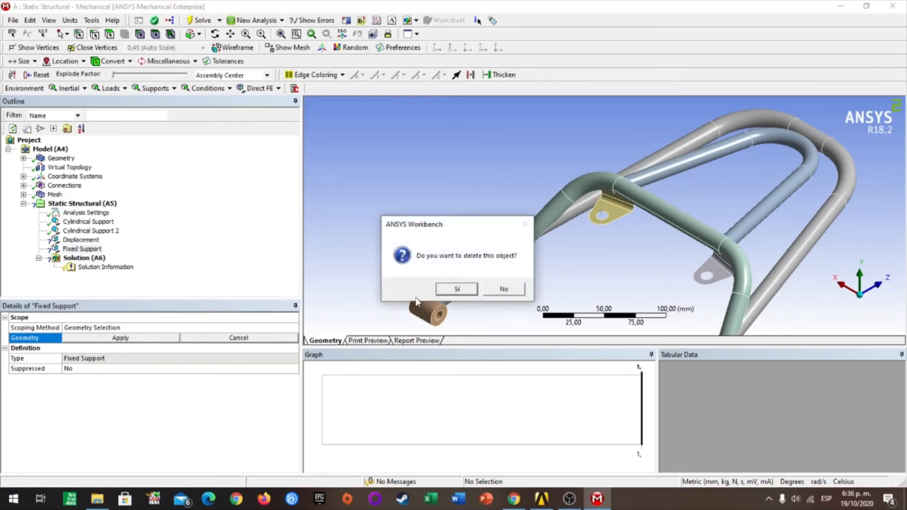
{"action": "left_click", "coordinate": [457, 288]}
Step: Assign the circular hole edge of the yellow bracket as the geometry of the existing displacement support
{"action": "left_click", "coordinate": [84, 240]}
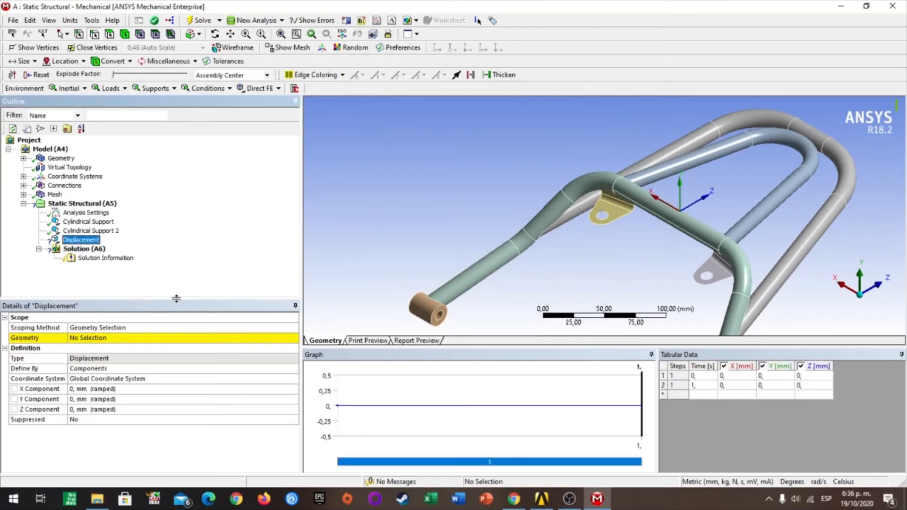
{"action": "left_click", "coordinate": [154, 338]}
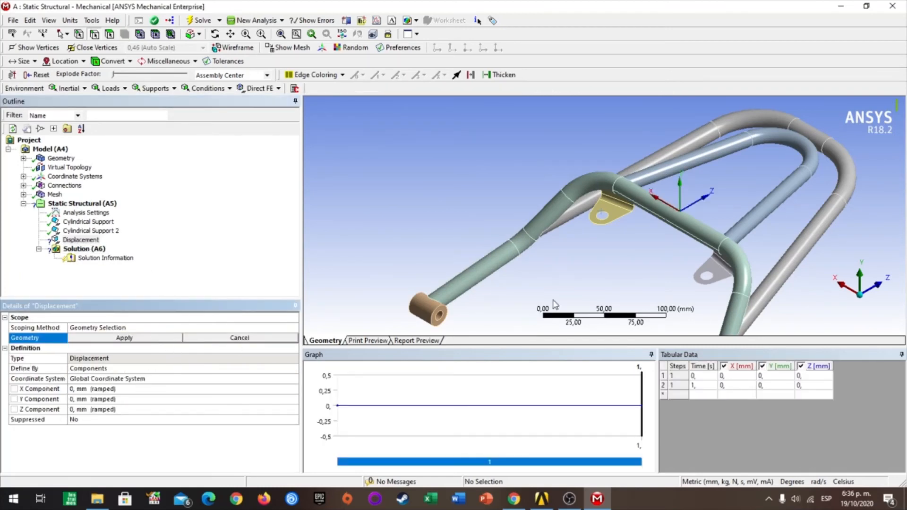
{"action": "left_click", "coordinate": [600, 217]}
{"action": "left_click", "coordinate": [169, 338]}
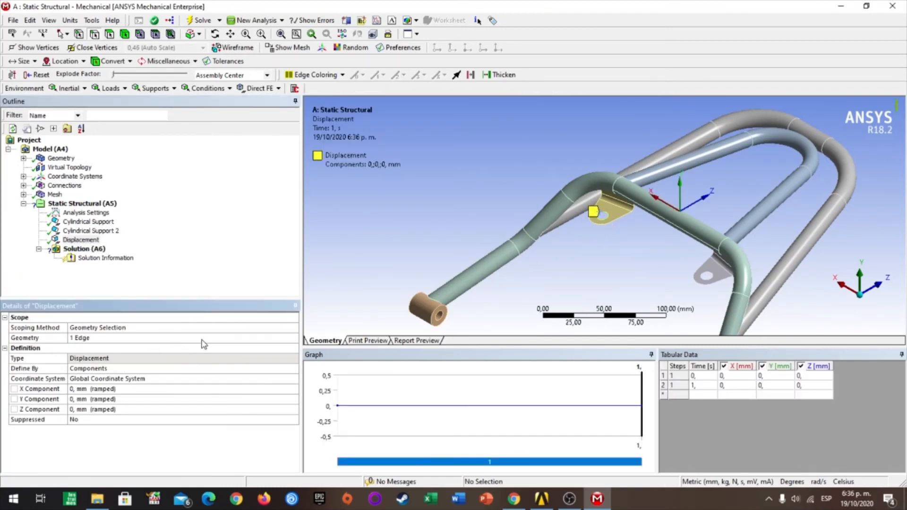
Step: Insert a second displacement support on the circular hole edge of the grey bracket
{"action": "left_click", "coordinate": [152, 88]}
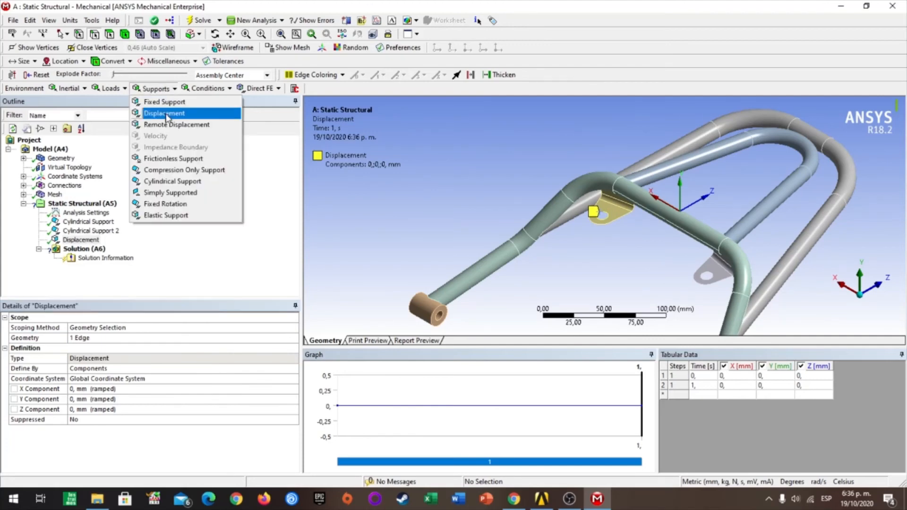
{"action": "left_click", "coordinate": [148, 113]}
{"action": "scroll", "coordinate": [695, 272], "scroll_direction": "up", "scroll_amount": 3}
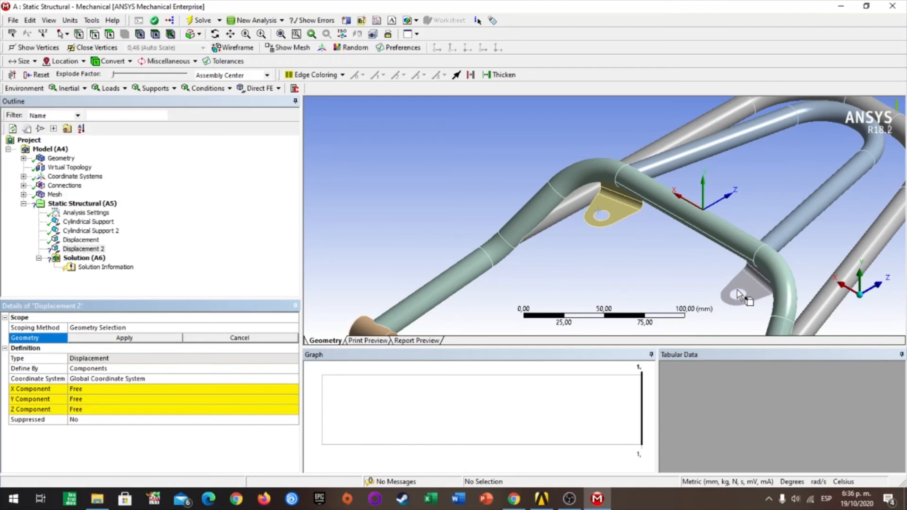
{"action": "left_click", "coordinate": [734, 296]}
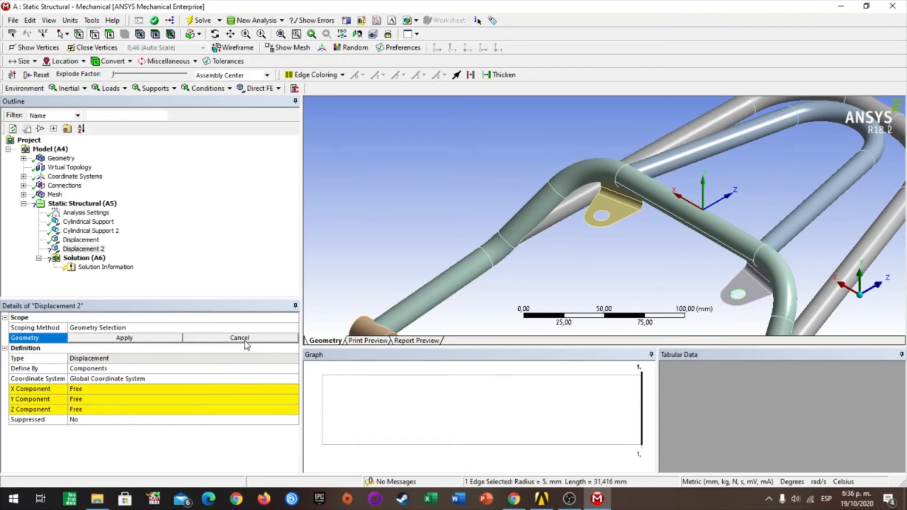
{"action": "left_click", "coordinate": [125, 339]}
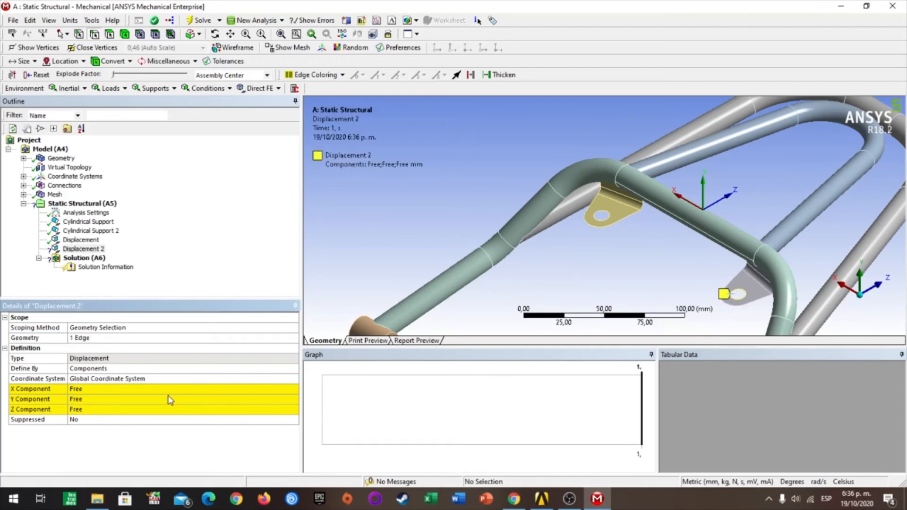
Step: Set the X, Y and Z components of the grey bracket's displacement to 0 mm
{"action": "left_click", "coordinate": [107, 379]}
{"action": "left_click", "coordinate": [104, 388]}
{"action": "type", "text": "0"}
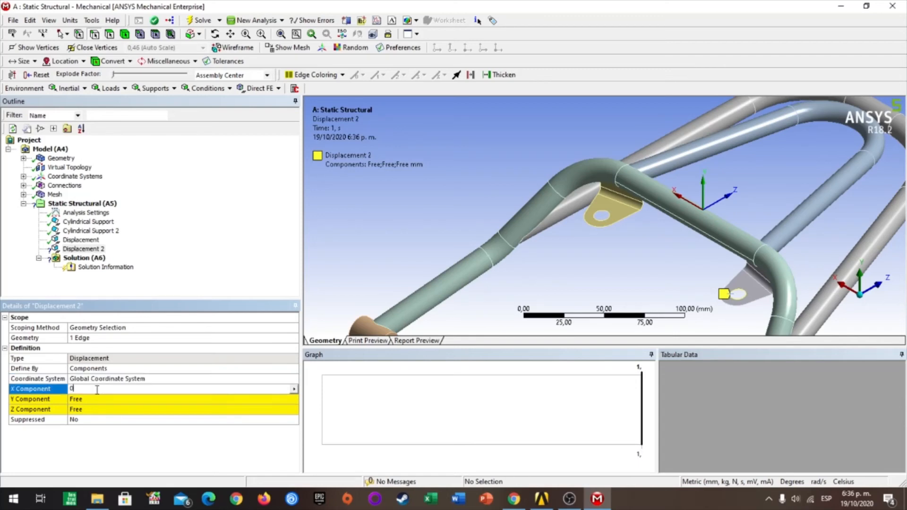
{"action": "left_click", "coordinate": [86, 399]}
{"action": "type", "text": "0"}
{"action": "left_click", "coordinate": [86, 410]}
{"action": "type", "text": "0"}
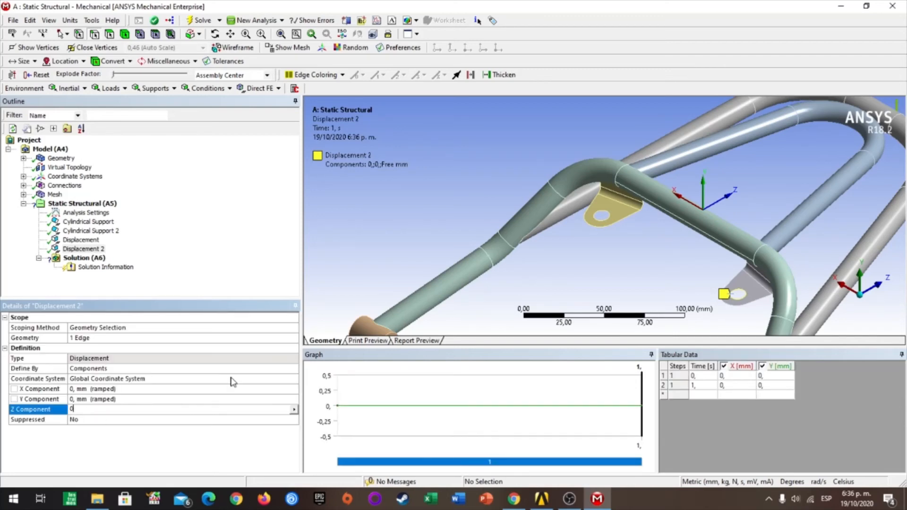
{"action": "left_click", "coordinate": [431, 220]}
Step: Insert a force on five tube faces: the three inner blue loop faces, the short rear face of the grey loop and the green crossbar
{"action": "scroll", "coordinate": [657, 209], "scroll_direction": "up", "scroll_amount": 3}
{"action": "scroll", "coordinate": [798, 196], "scroll_direction": "down", "scroll_amount": 8}
{"action": "scroll", "coordinate": [802, 173], "scroll_direction": "up", "scroll_amount": 3}
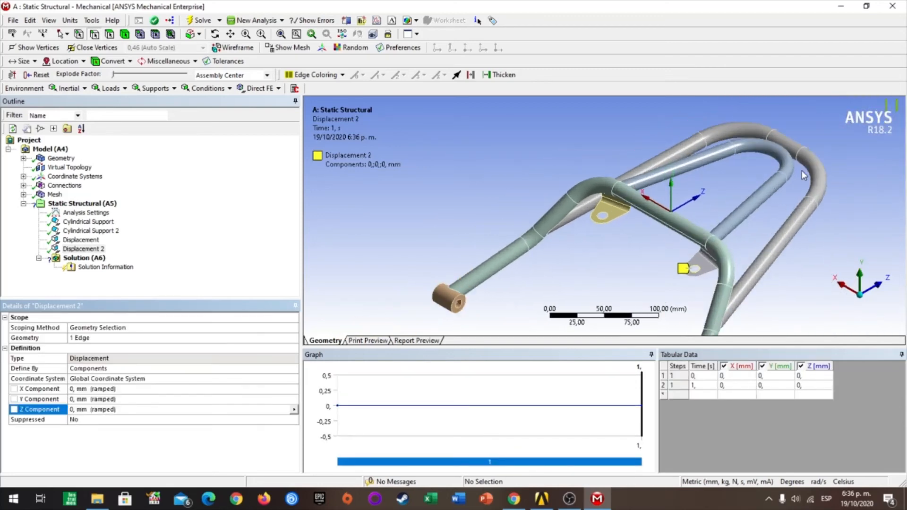
{"action": "left_click", "coordinate": [111, 88]}
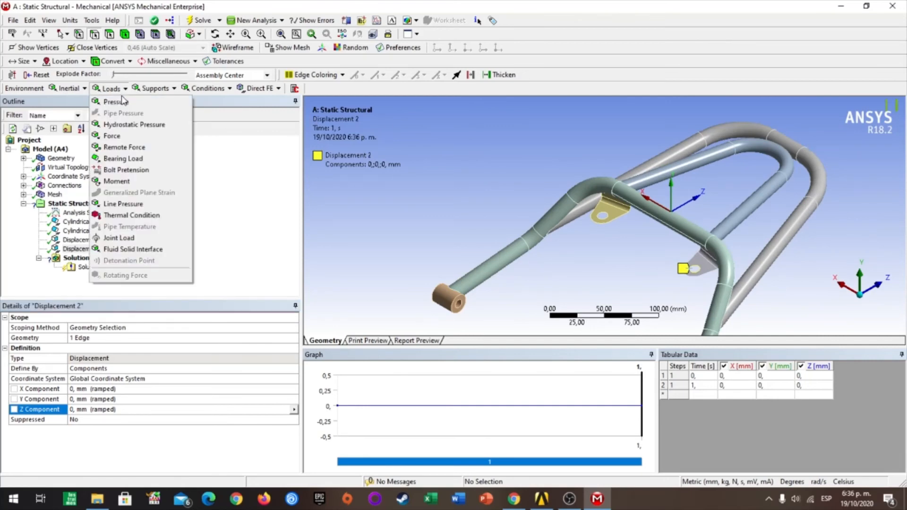
{"action": "left_click", "coordinate": [135, 137]}
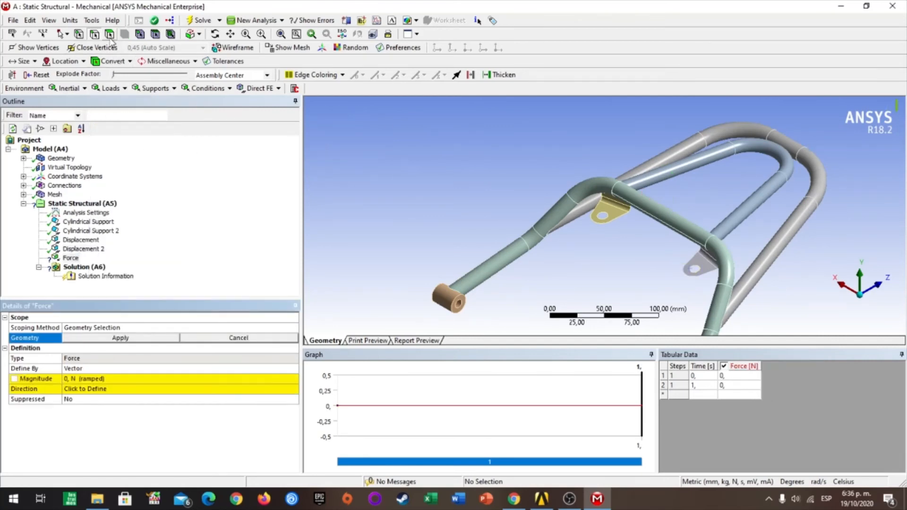
{"action": "left_click", "coordinate": [720, 150]}
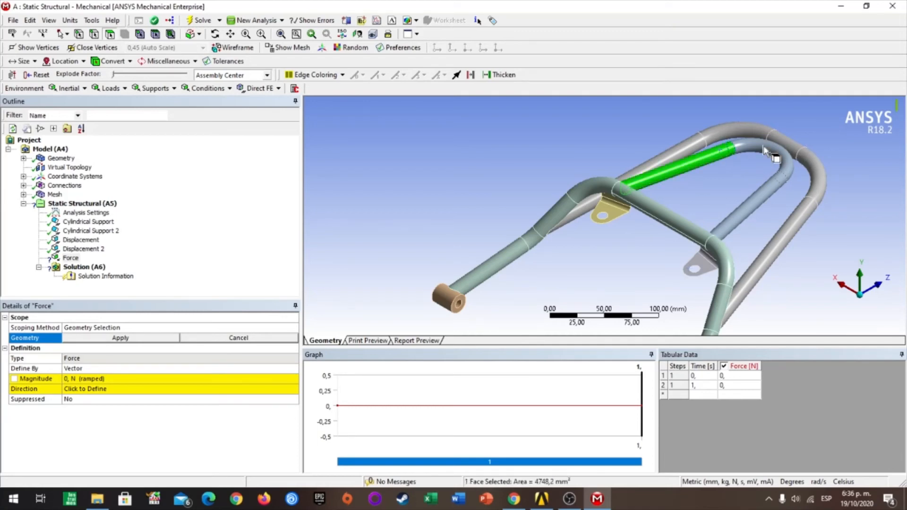
{"action": "left_click", "coordinate": [766, 151], "text": "ctrl"}
{"action": "left_click", "coordinate": [774, 198], "text": "ctrl"}
{"action": "left_click", "coordinate": [789, 150], "text": "ctrl"}
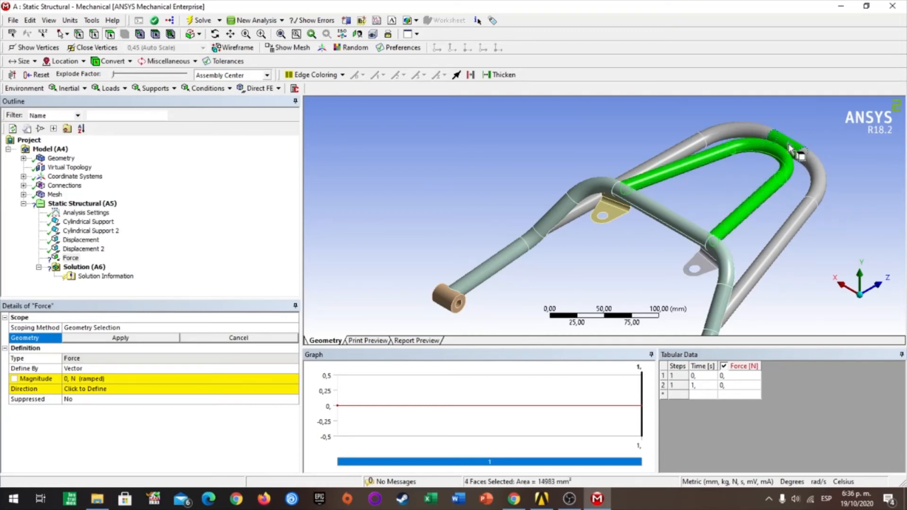
{"action": "left_click", "coordinate": [648, 211], "text": "ctrl"}
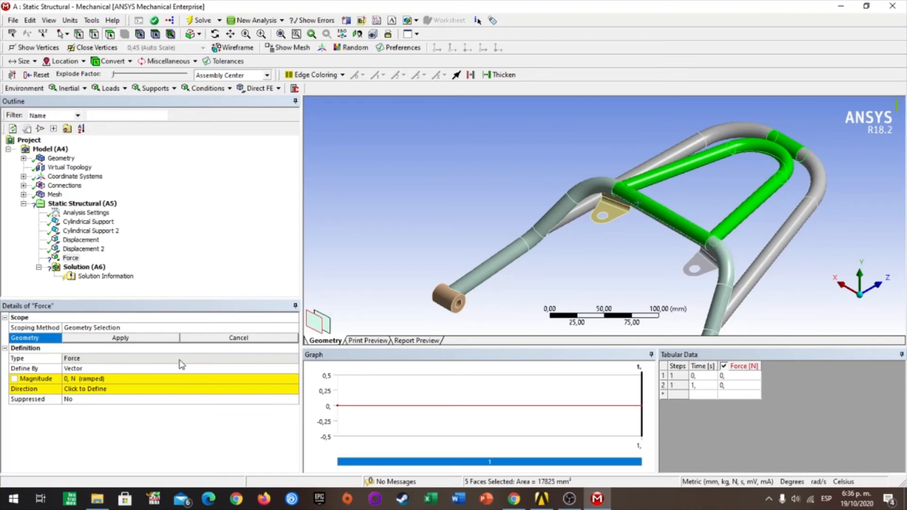
{"action": "left_click", "coordinate": [102, 338]}
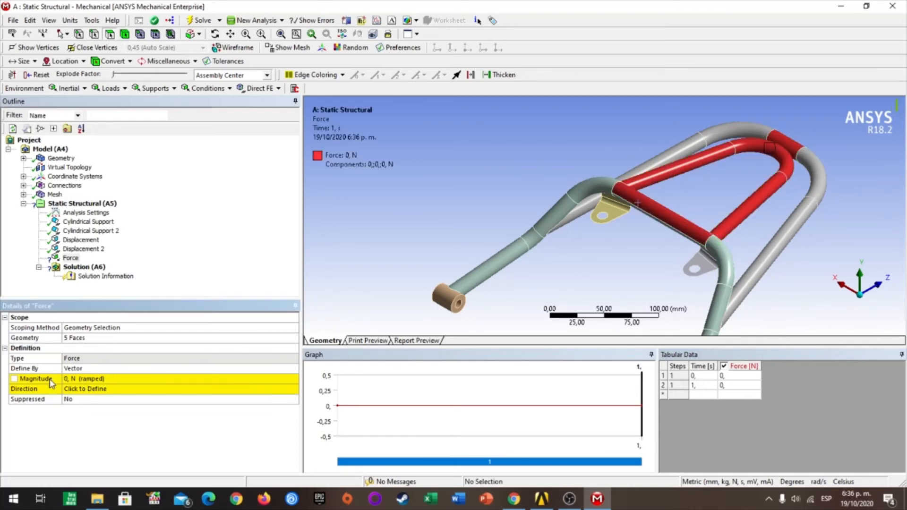
Step: Define the force by Components instead of Vector
{"action": "left_click", "coordinate": [108, 368]}
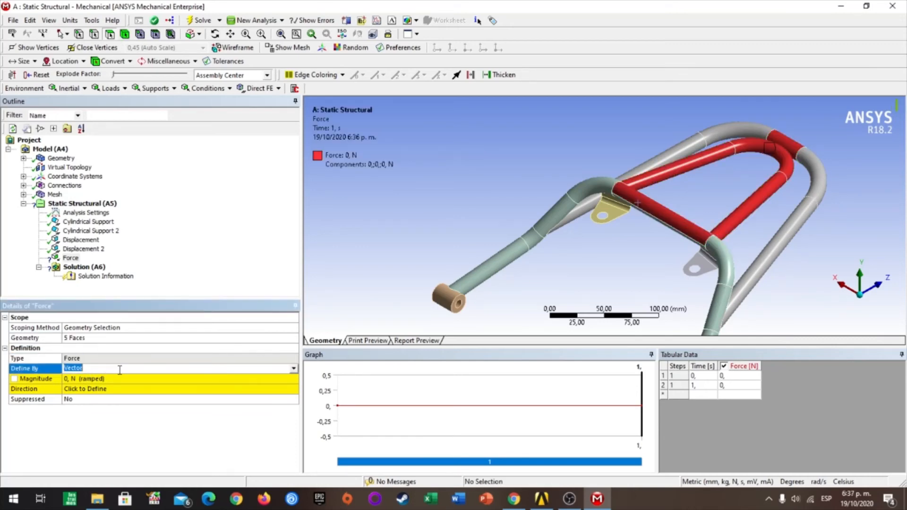
{"action": "left_click", "coordinate": [294, 371]}
{"action": "left_click", "coordinate": [177, 384]}
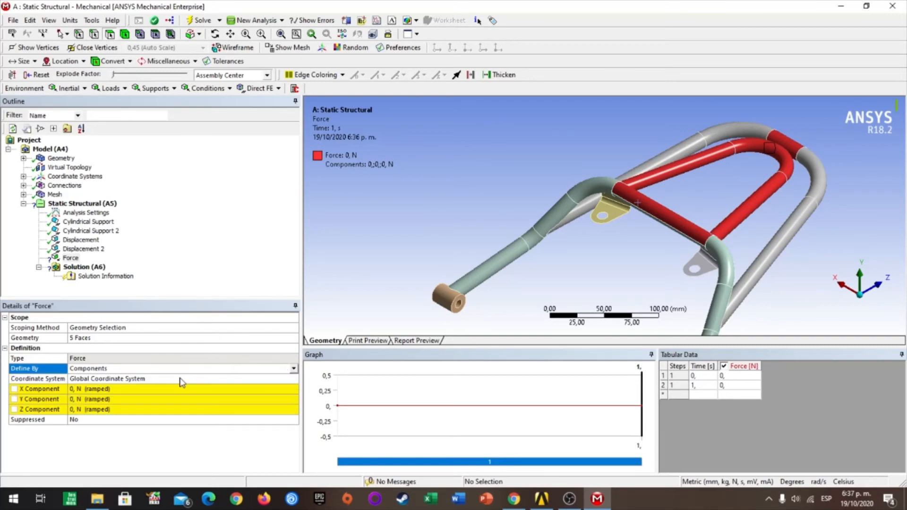
Step: Check the load setup in Practica #4.pdf in Chrome and, back in ANSYS Mechanical, set the force's Y component to -500 N
{"action": "left_click", "coordinate": [514, 498]}
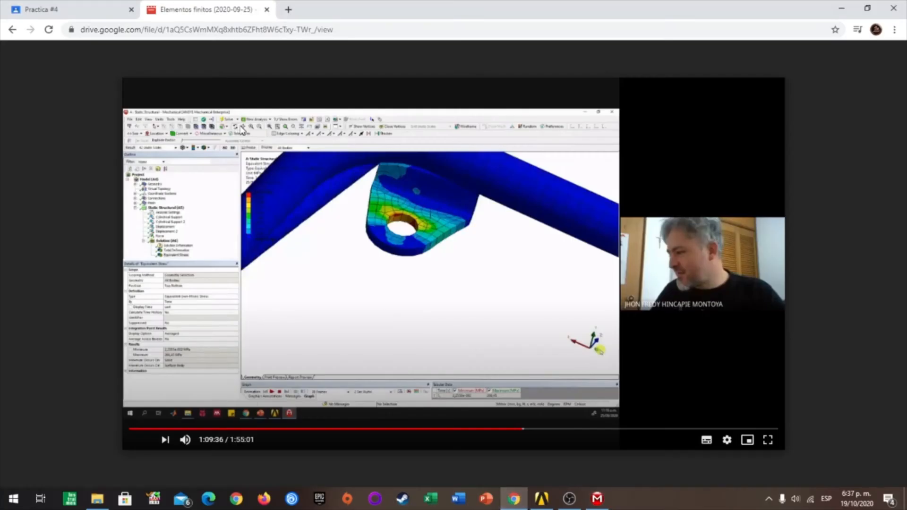
{"action": "left_click", "coordinate": [70, 9]}
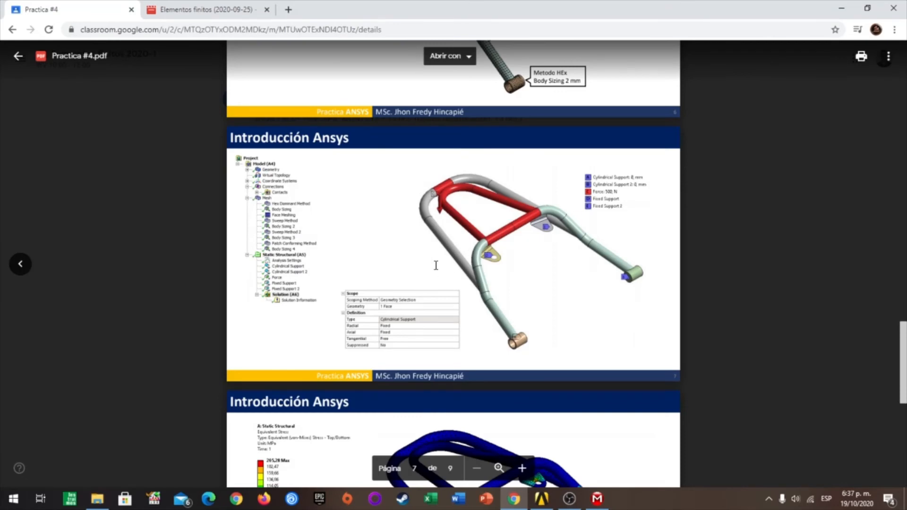
{"action": "left_click", "coordinate": [597, 498]}
{"action": "left_click", "coordinate": [97, 399]}
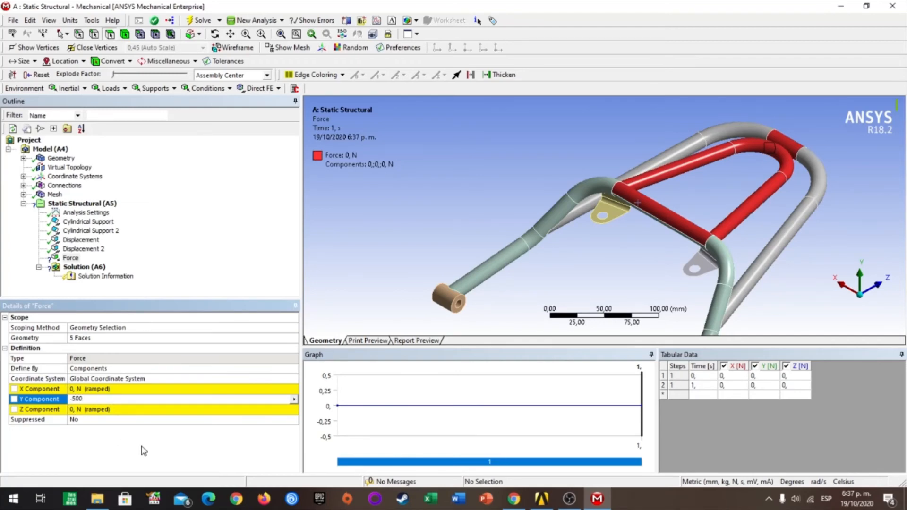
{"action": "type", "text": "-500"}
{"action": "key", "text": "Return"}
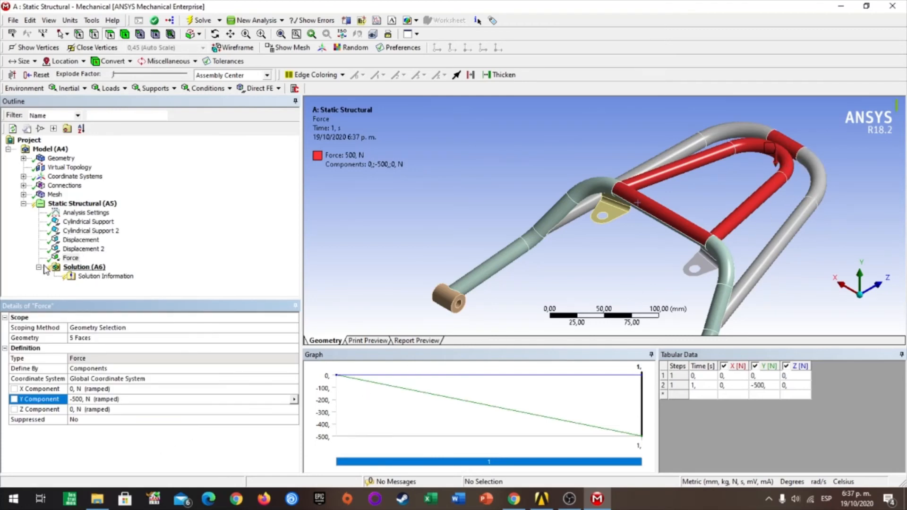
Step: Add Total Deformation and Equivalent (von-Mises) Stress results to the solution
{"action": "left_click", "coordinate": [83, 266]}
{"action": "left_click", "coordinate": [89, 90]}
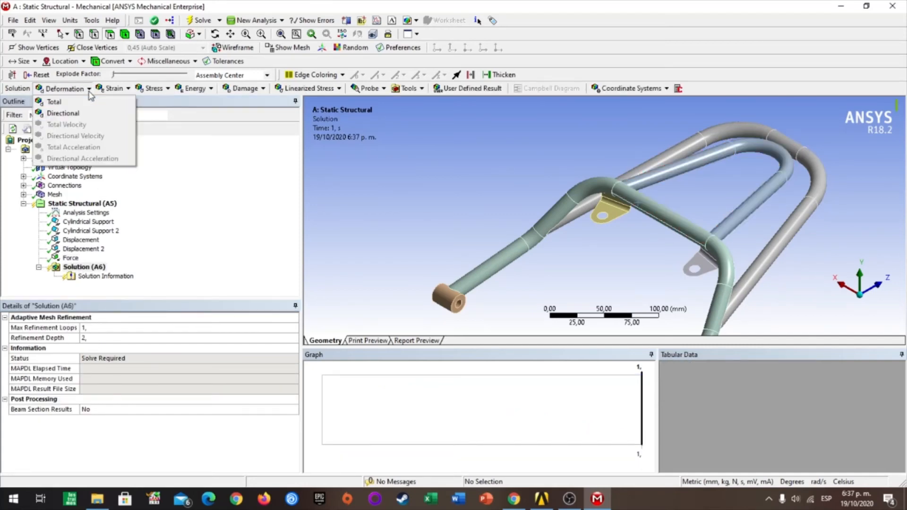
{"action": "left_click", "coordinate": [92, 104]}
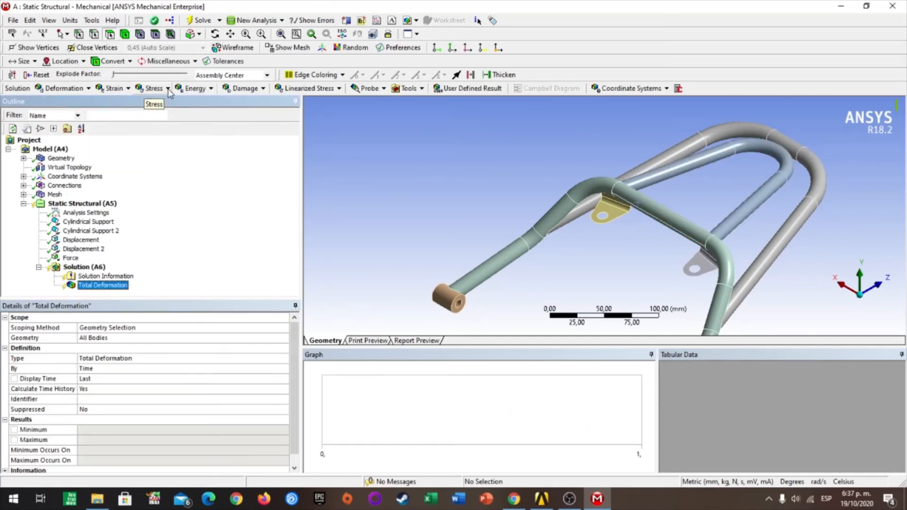
{"action": "left_click", "coordinate": [154, 89]}
{"action": "left_click", "coordinate": [168, 102]}
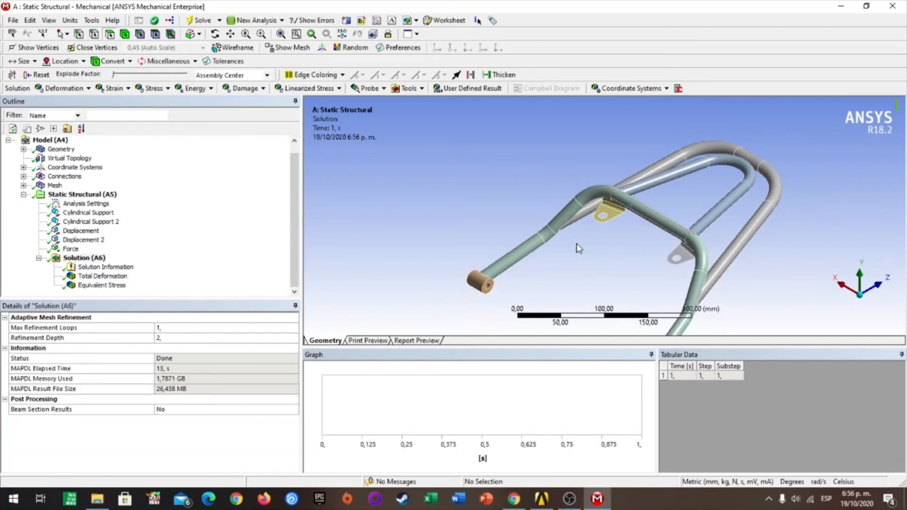
Step: Display the Total Deformation result and examine how the deformation is distributed over the whole frame
{"action": "scroll", "coordinate": [691, 211], "scroll_direction": "down", "scroll_amount": 1}
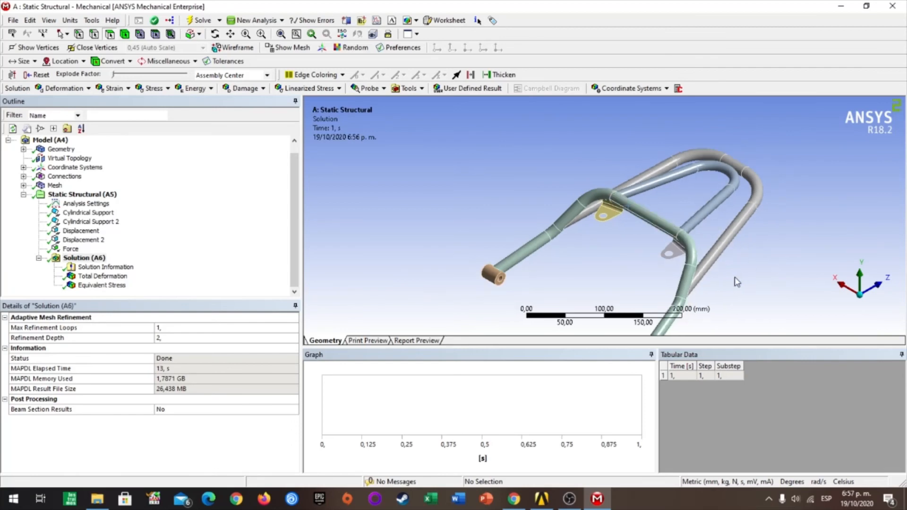
{"action": "scroll", "coordinate": [705, 273], "scroll_direction": "down", "scroll_amount": 2}
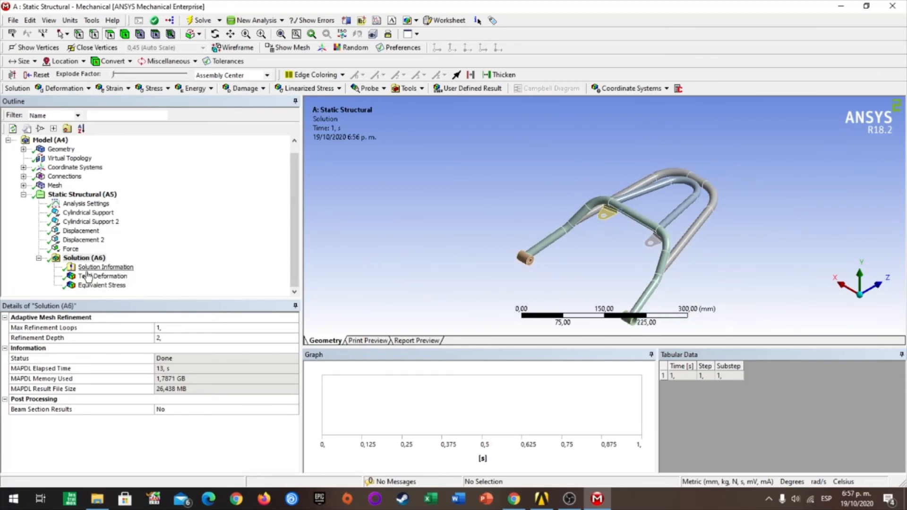
{"action": "left_click", "coordinate": [102, 276]}
{"action": "scroll", "coordinate": [773, 261], "scroll_direction": "up", "scroll_amount": 4}
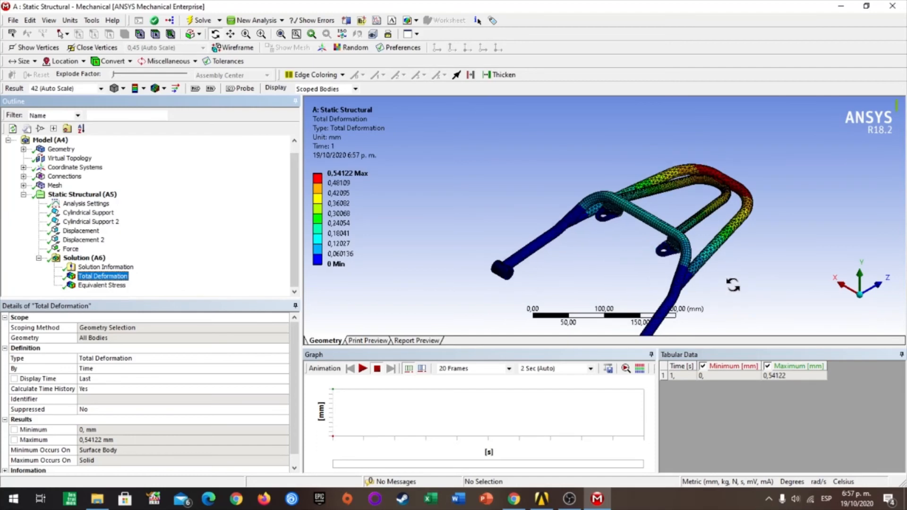
{"action": "scroll", "coordinate": [772, 262], "scroll_direction": "up", "scroll_amount": 2}
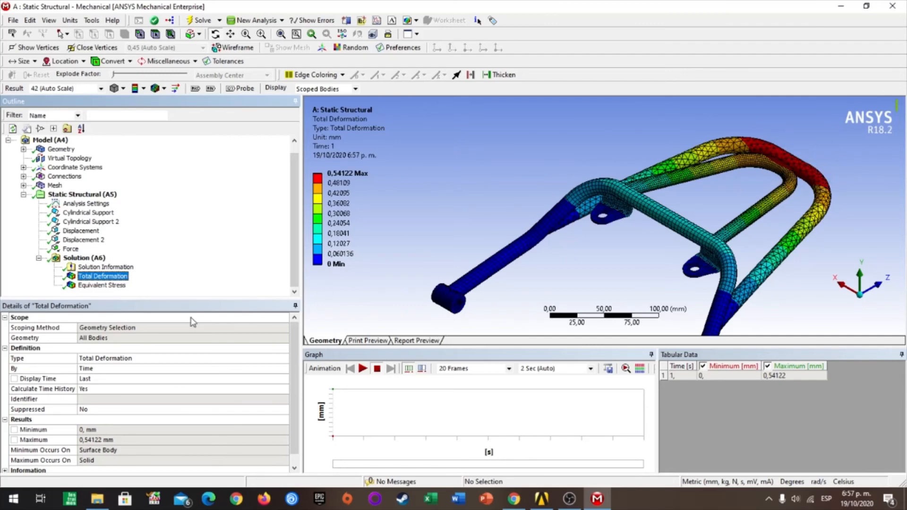
Step: Display the Equivalent Stress result and examine the stress around the first bracket's hole up close
{"action": "left_click", "coordinate": [102, 285]}
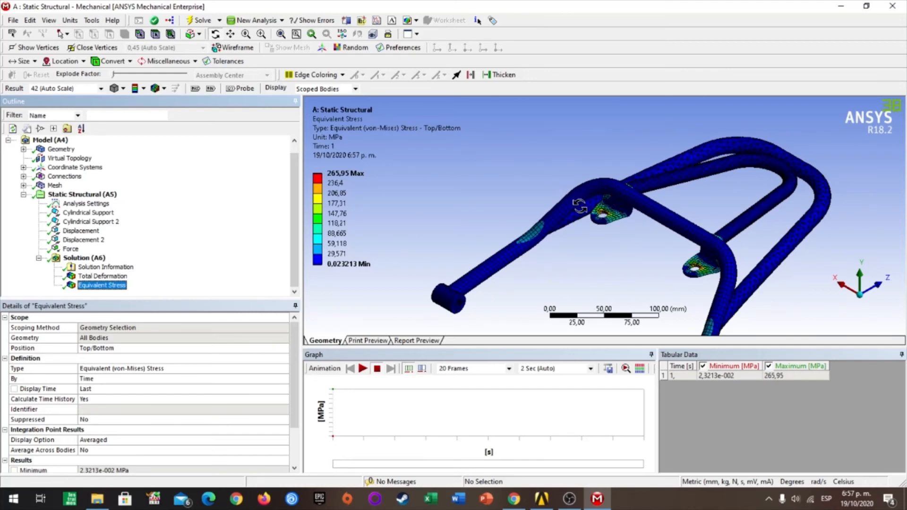
{"action": "right_click_drag", "start_coordinate": [582, 206], "coordinate": [643, 240]}
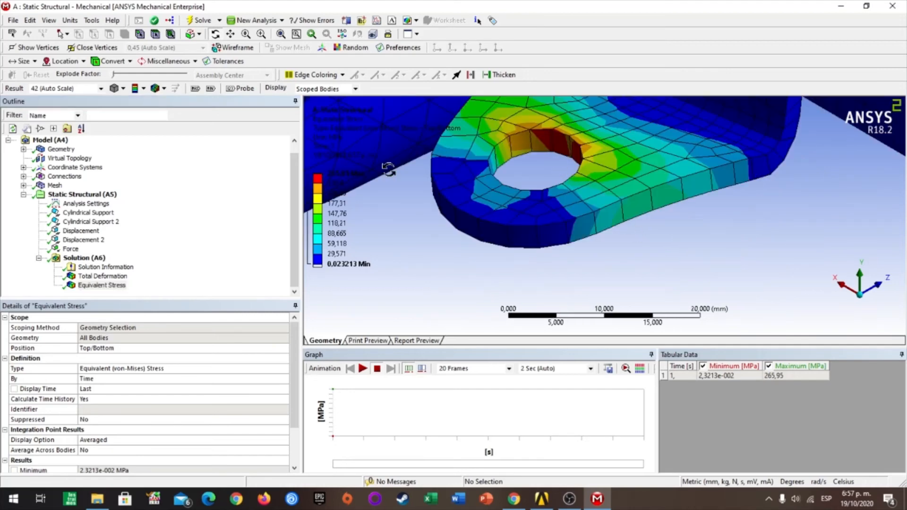
Step: Examine the equivalent stress on the inner wall of the first bracket's hole against the colour legend
{"action": "left_click", "coordinate": [337, 173]}
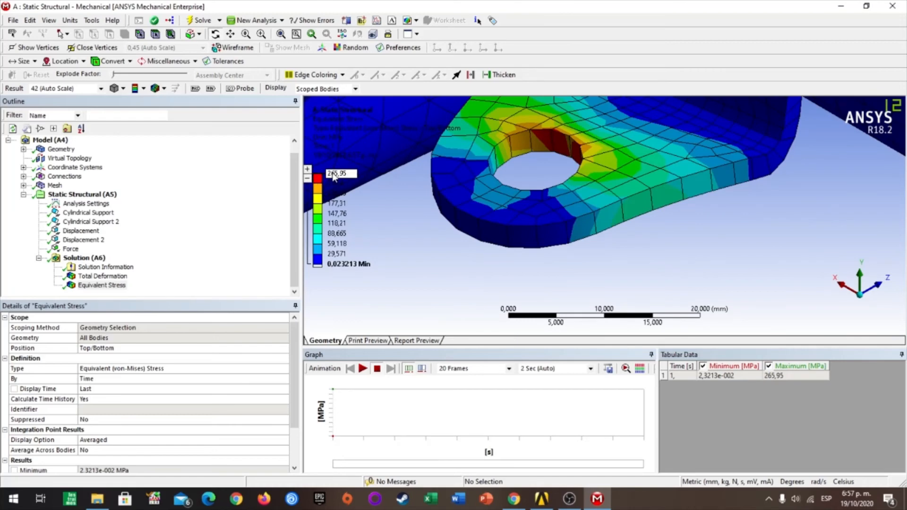
{"action": "left_click", "coordinate": [309, 191]}
{"action": "scroll", "coordinate": [781, 214], "scroll_direction": "up", "scroll_amount": 2}
{"action": "scroll", "coordinate": [828, 213], "scroll_direction": "down", "scroll_amount": 5}
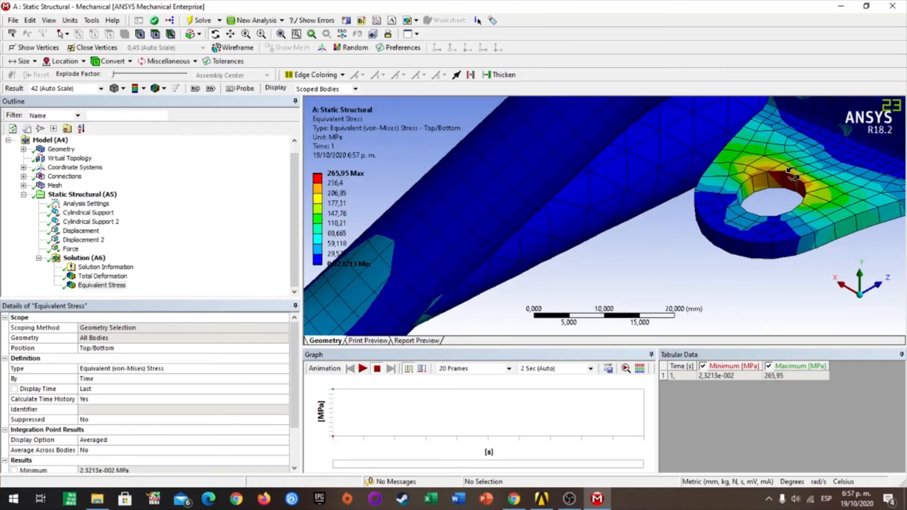
{"action": "scroll", "coordinate": [808, 194], "scroll_direction": "up", "scroll_amount": 5}
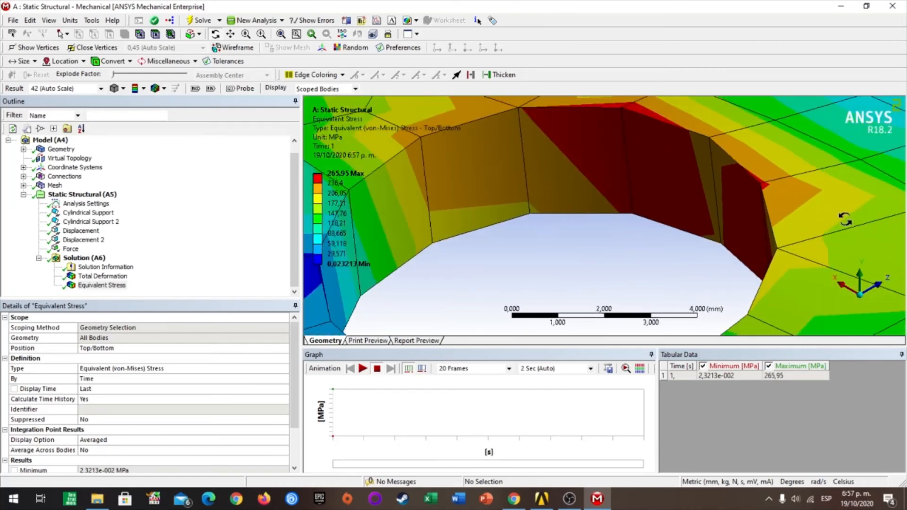
{"action": "scroll", "coordinate": [844, 224], "scroll_direction": "down", "scroll_amount": 7}
{"action": "mouse_move", "coordinate": [782, 244]}
{"action": "middle_mouse_down"}
{"action": "mouse_move", "coordinate": [755, 232]}
{"action": "mouse_move", "coordinate": [774, 234]}
{"action": "middle_mouse_up"}
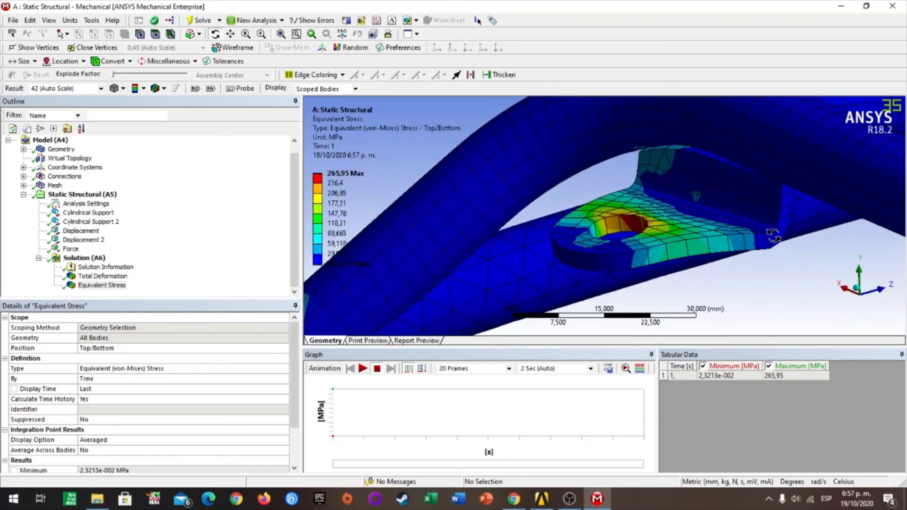
Step: Compare the equivalent stress across both brackets and the tube bends, including the first bracket's hole up close
{"action": "scroll", "coordinate": [780, 239], "scroll_direction": "down", "scroll_amount": 5}
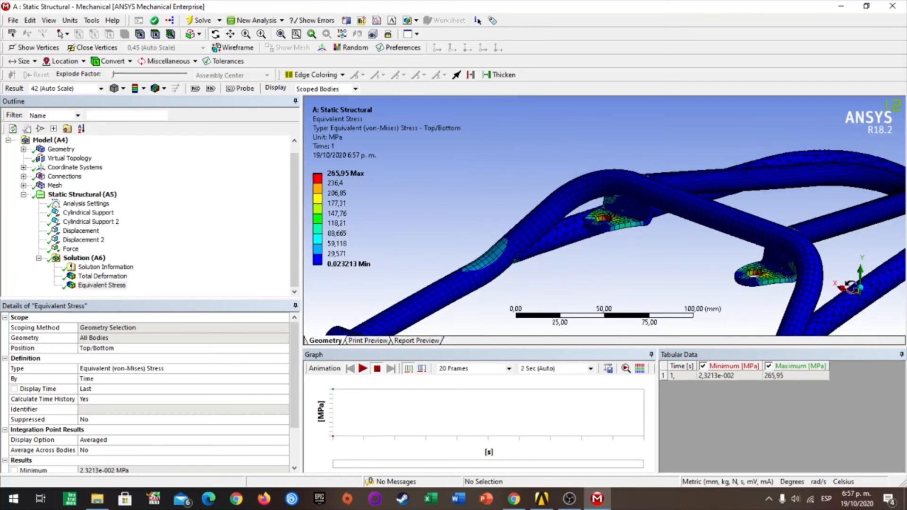
{"action": "scroll", "coordinate": [602, 218], "scroll_direction": "up", "scroll_amount": 4}
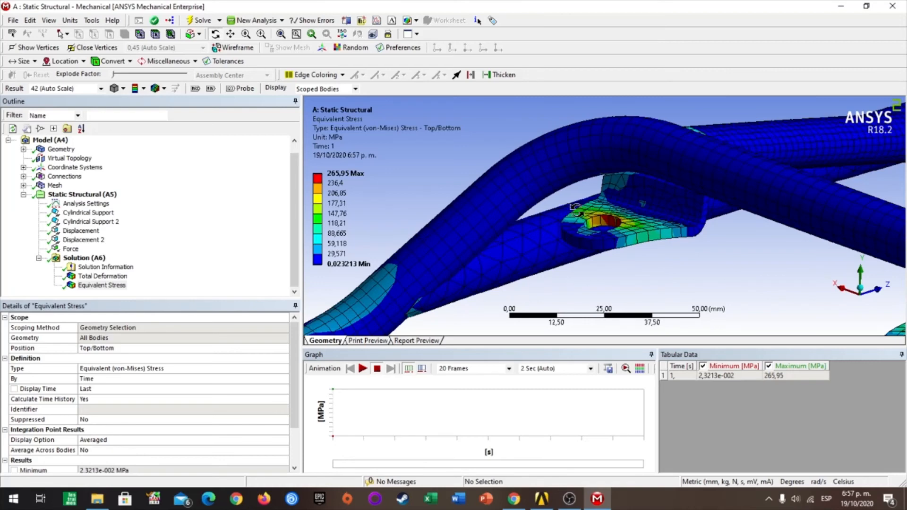
{"action": "scroll", "coordinate": [592, 232], "scroll_direction": "up", "scroll_amount": 5}
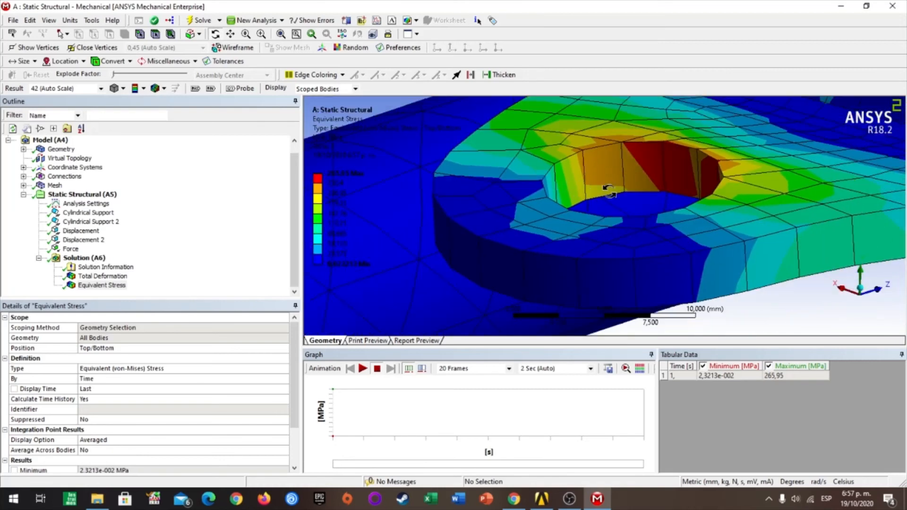
{"action": "scroll", "coordinate": [609, 191], "scroll_direction": "down", "scroll_amount": 4}
{"action": "left_click", "coordinate": [862, 291]}
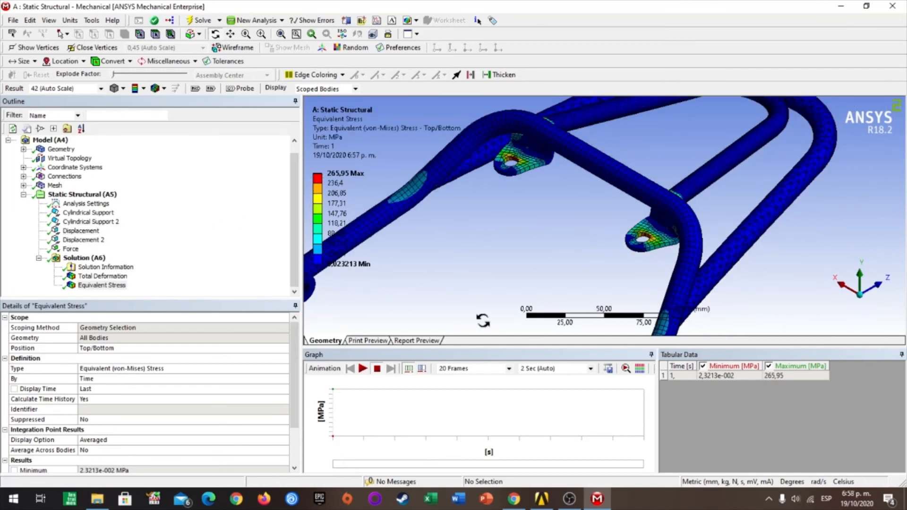
{"action": "scroll", "coordinate": [456, 228], "scroll_direction": "down", "scroll_amount": 3}
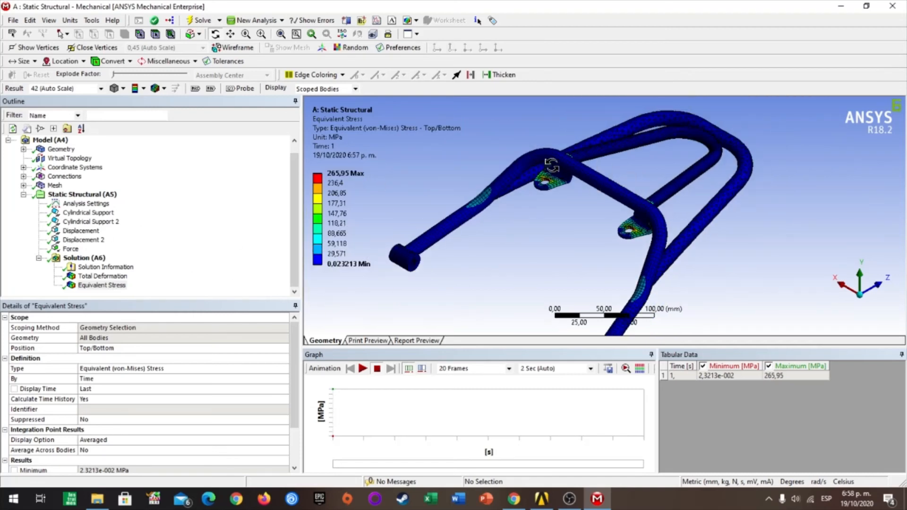
{"action": "scroll", "coordinate": [555, 184], "scroll_direction": "up", "scroll_amount": 2}
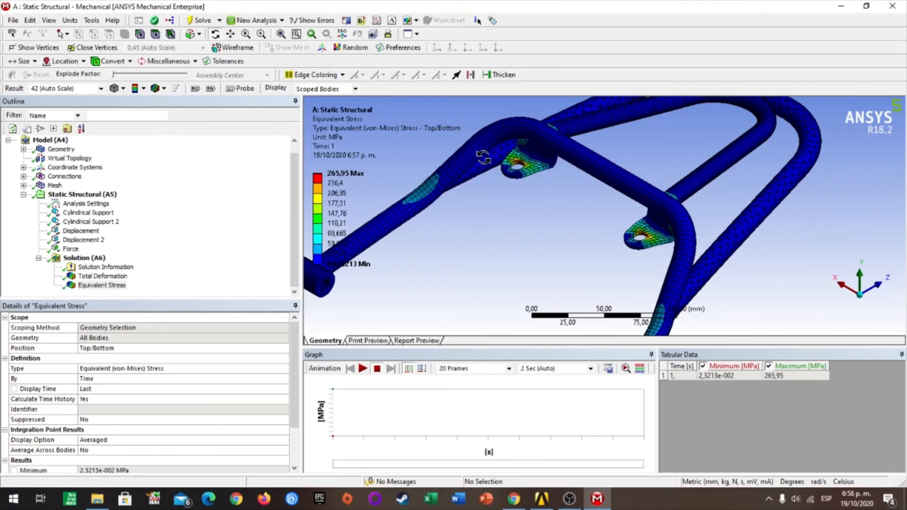
{"action": "right_click_drag", "start_coordinate": [483, 157], "coordinate": [568, 196]}
{"action": "scroll", "coordinate": [575, 170], "scroll_direction": "up", "scroll_amount": 1}
{"action": "scroll", "coordinate": [573, 177], "scroll_direction": "down", "scroll_amount": 3}
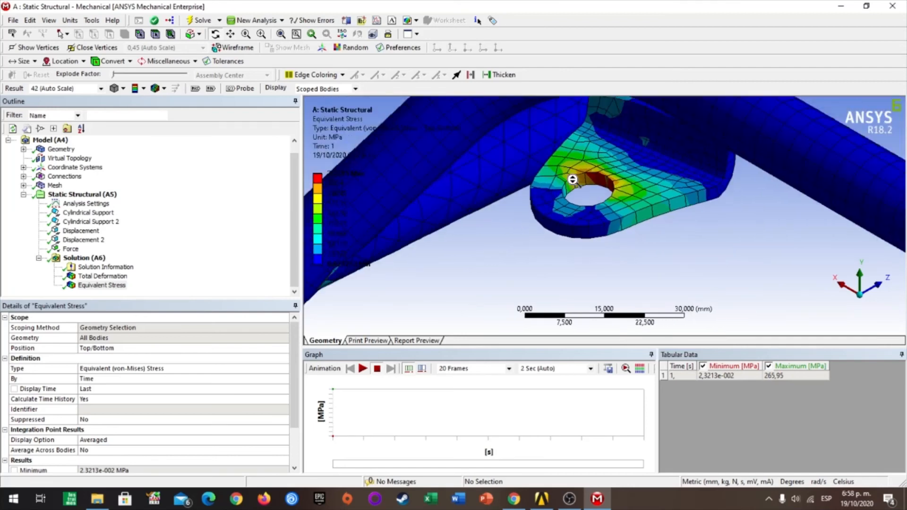
{"action": "scroll", "coordinate": [572, 179], "scroll_direction": "down", "scroll_amount": 1}
Step: Delete the Displacement and Displacement 2 supports from the static structural analysis
{"action": "left_click", "coordinate": [81, 230]}
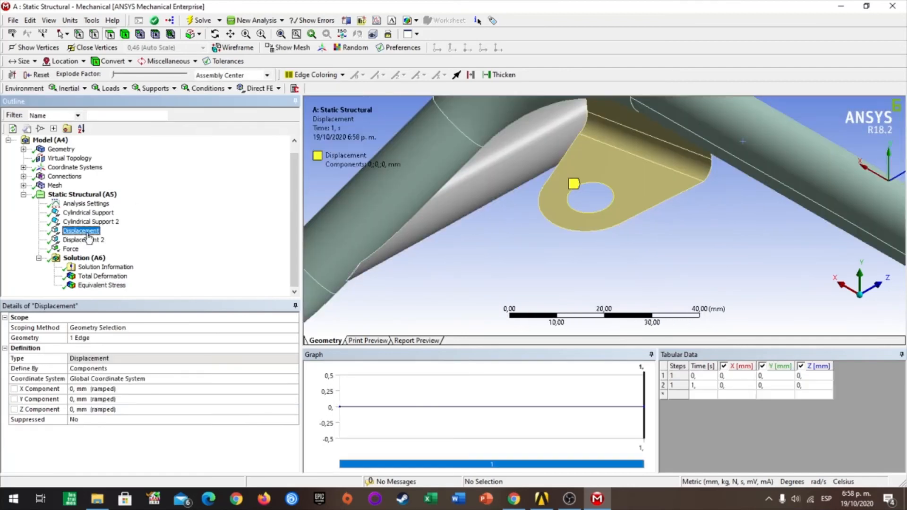
{"action": "left_click", "coordinate": [93, 240]}
{"action": "right_click", "coordinate": [91, 231]}
{"action": "left_click", "coordinate": [132, 329]}
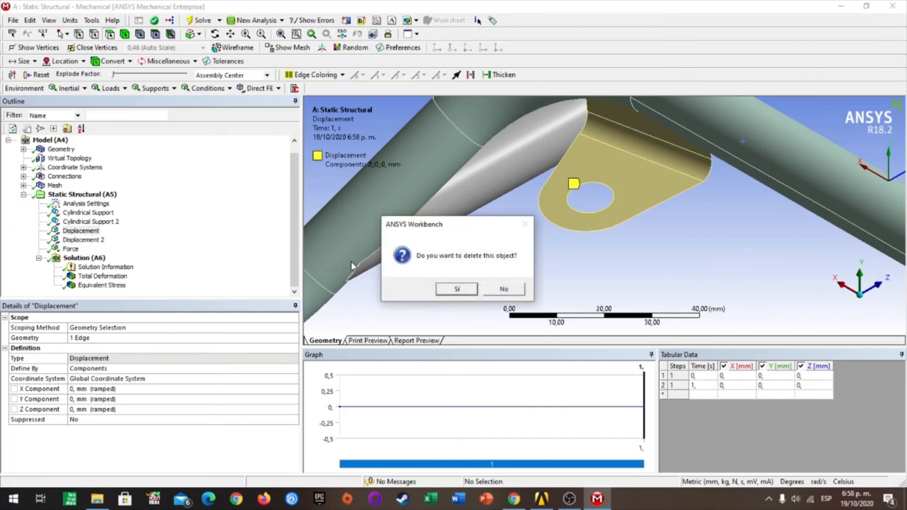
{"action": "left_click", "coordinate": [456, 289]}
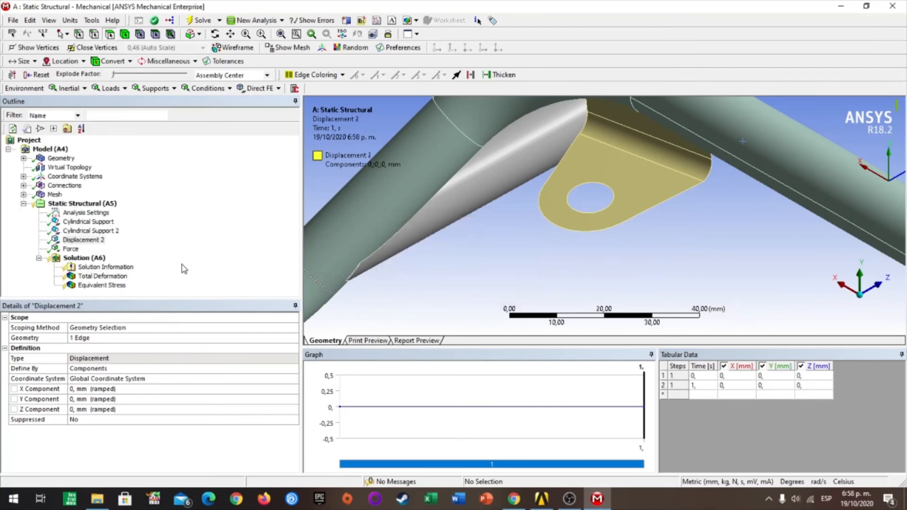
{"action": "right_click", "coordinate": [85, 240]}
{"action": "left_click", "coordinate": [118, 333]}
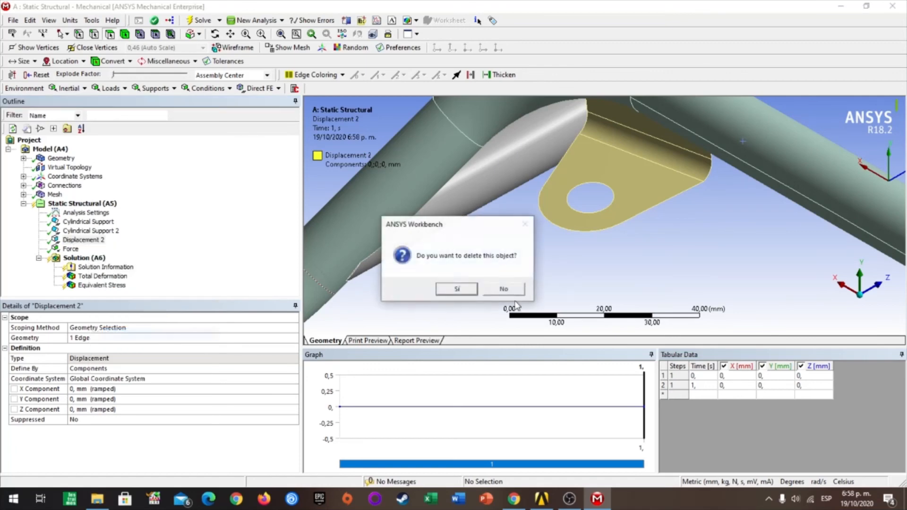
{"action": "left_click", "coordinate": [453, 290]}
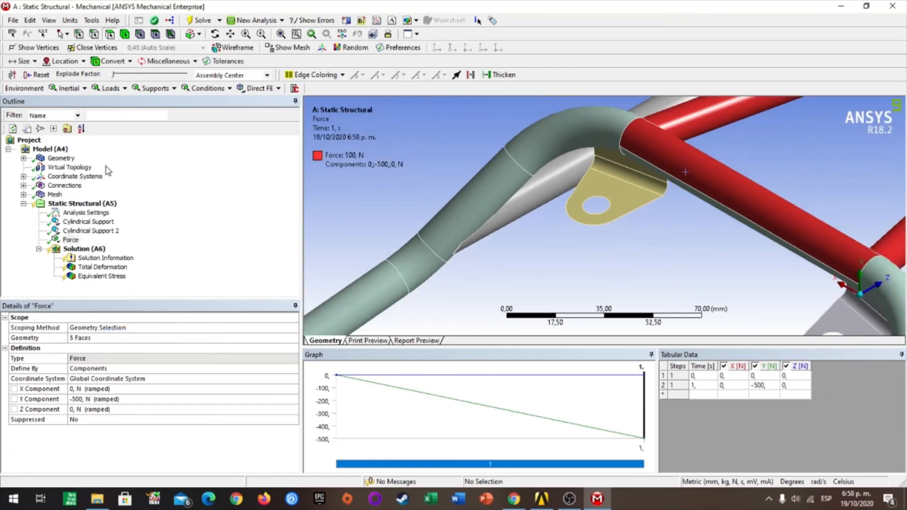
Step: Add two Fixed Supports to the analysis, scoping the second one to the yellow bracket's hole edge
{"action": "left_click", "coordinate": [157, 88]}
{"action": "left_click", "coordinate": [163, 97]}
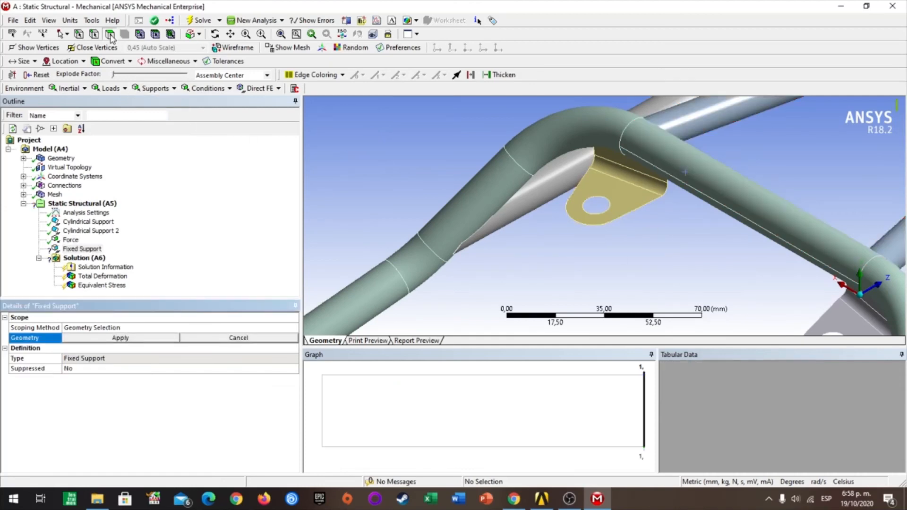
{"action": "left_click", "coordinate": [605, 199]}
{"action": "scroll", "coordinate": [688, 245], "scroll_direction": "down", "scroll_amount": 2}
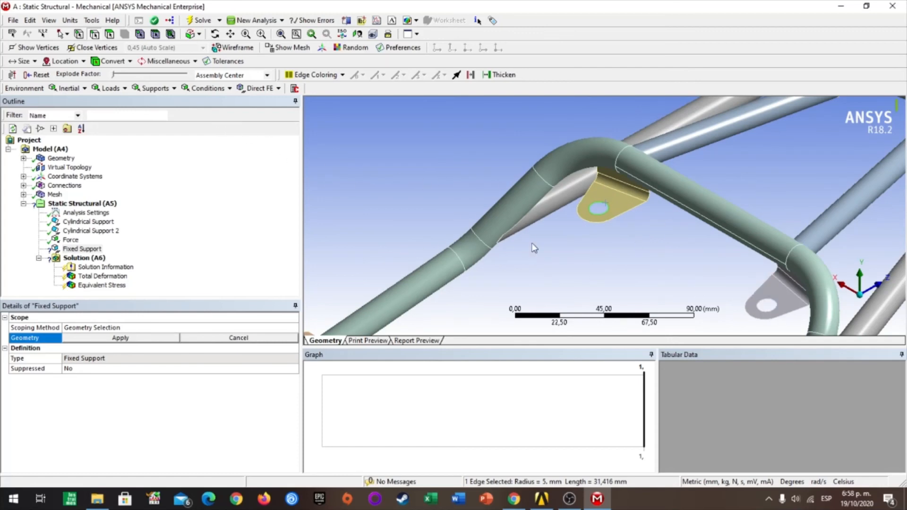
{"action": "left_click", "coordinate": [169, 90]}
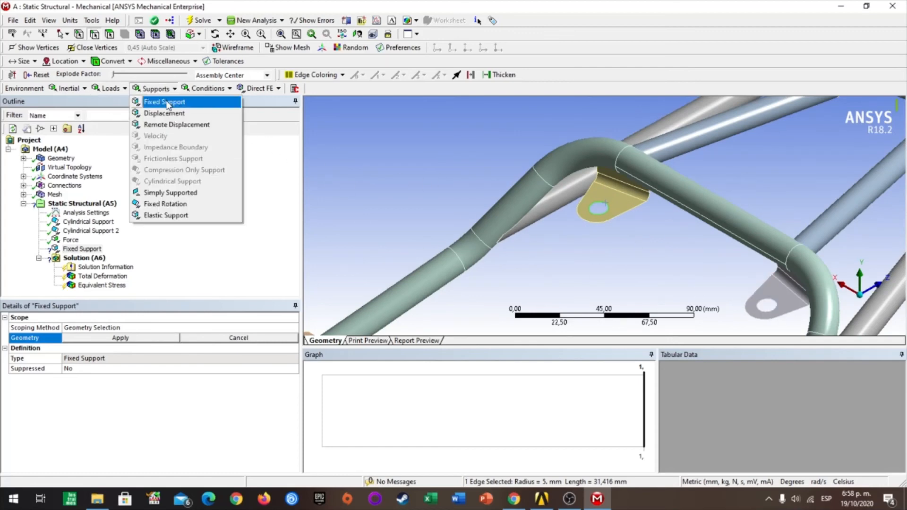
{"action": "left_click", "coordinate": [163, 99]}
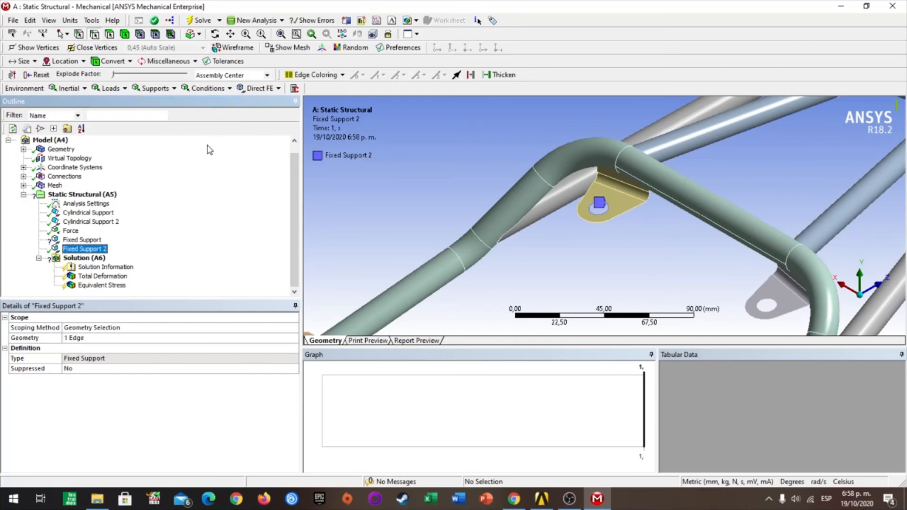
{"action": "left_click", "coordinate": [767, 306]}
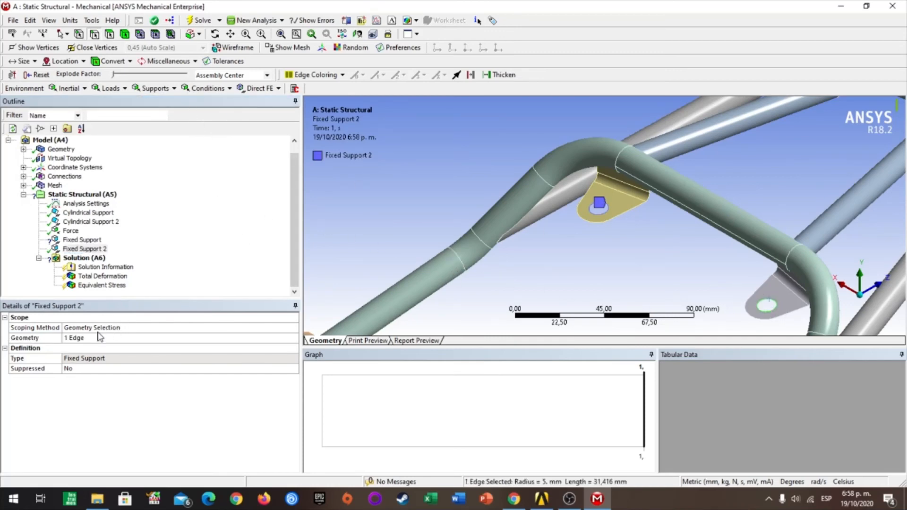
{"action": "left_click", "coordinate": [132, 328]}
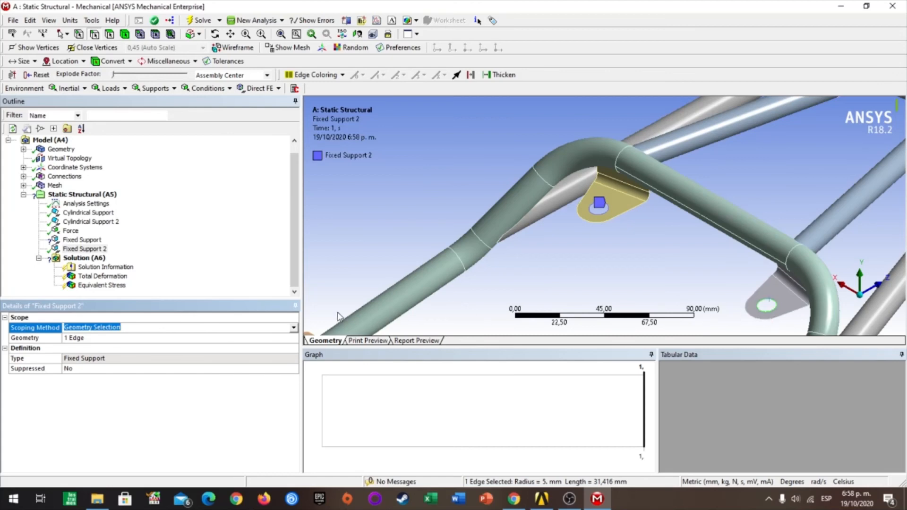
{"action": "left_click", "coordinate": [521, 265]}
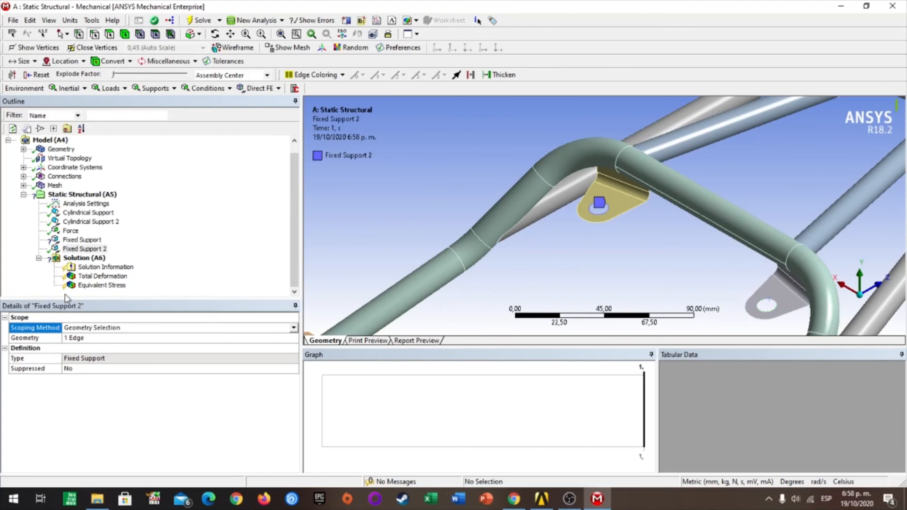
Step: Scope the first Fixed Support to the yellow bracket's hole edge and solve the analysis
{"action": "left_click", "coordinate": [80, 240]}
{"action": "left_click", "coordinate": [596, 203]}
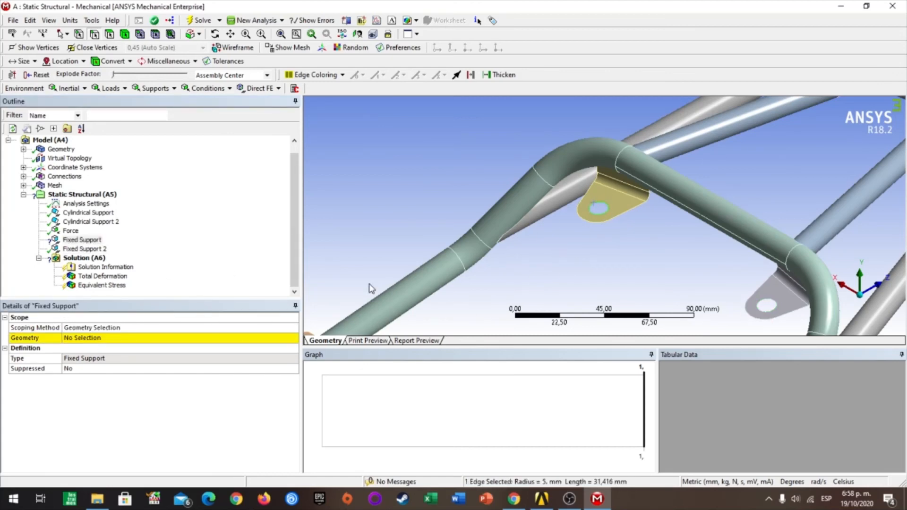
{"action": "left_click", "coordinate": [81, 338]}
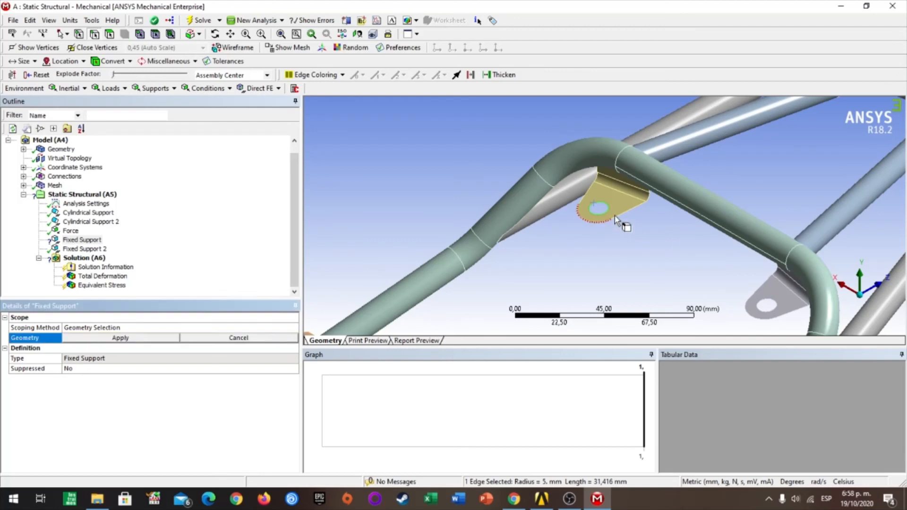
{"action": "left_click", "coordinate": [120, 338]}
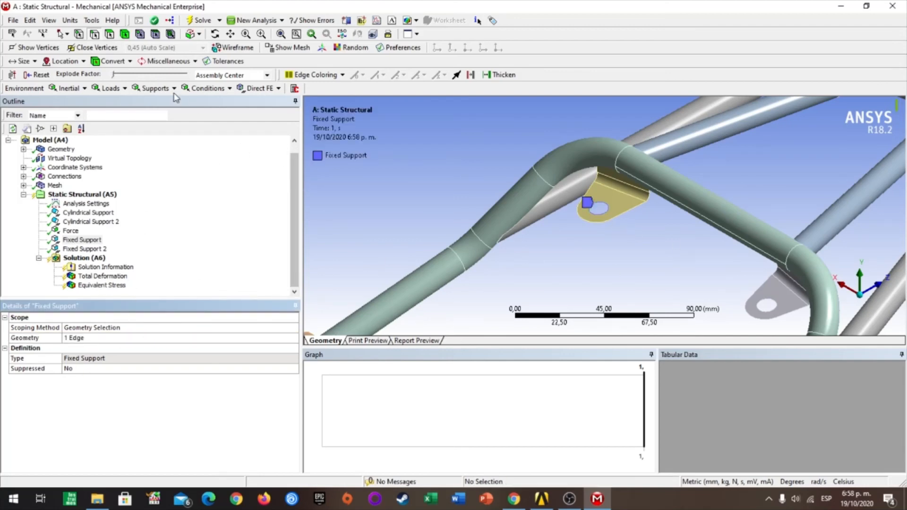
{"action": "left_click", "coordinate": [203, 21]}
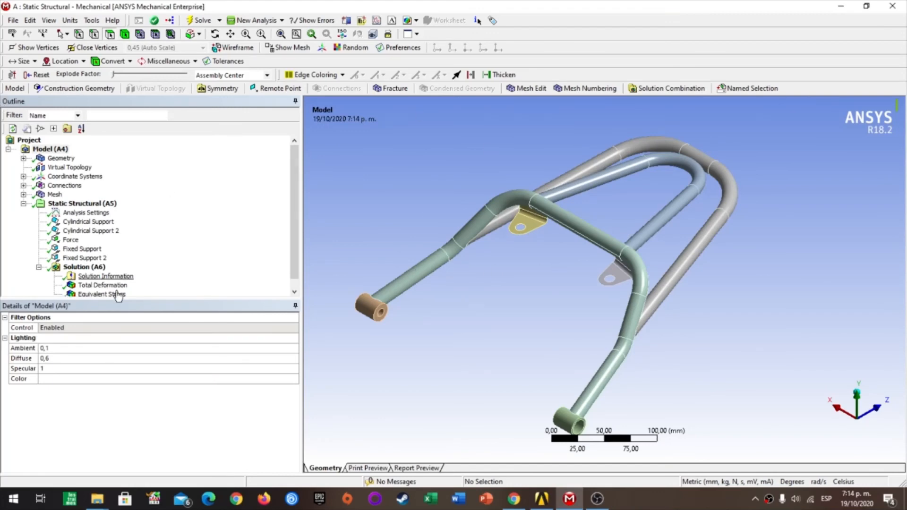
Step: Display the recalculated Total Deformation and Equivalent Stress results and examine the stress over the whole frame
{"action": "scroll", "coordinate": [115, 293], "scroll_direction": "down", "scroll_amount": 1}
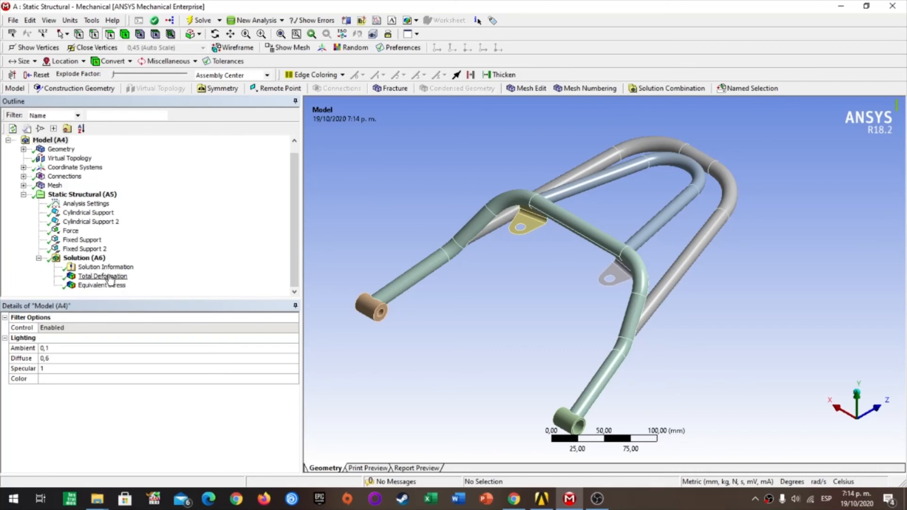
{"action": "left_click", "coordinate": [103, 276]}
{"action": "left_click", "coordinate": [102, 285]}
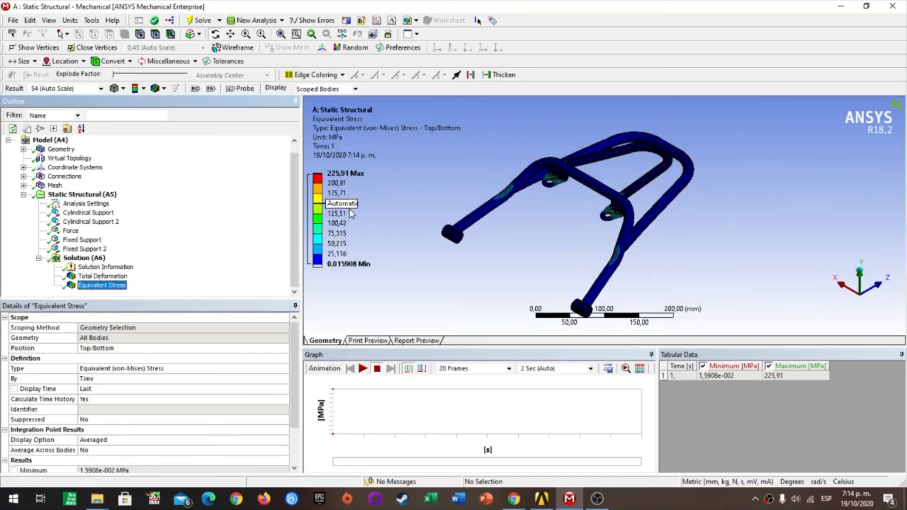
{"action": "scroll", "coordinate": [609, 184], "scroll_direction": "up", "scroll_amount": 3}
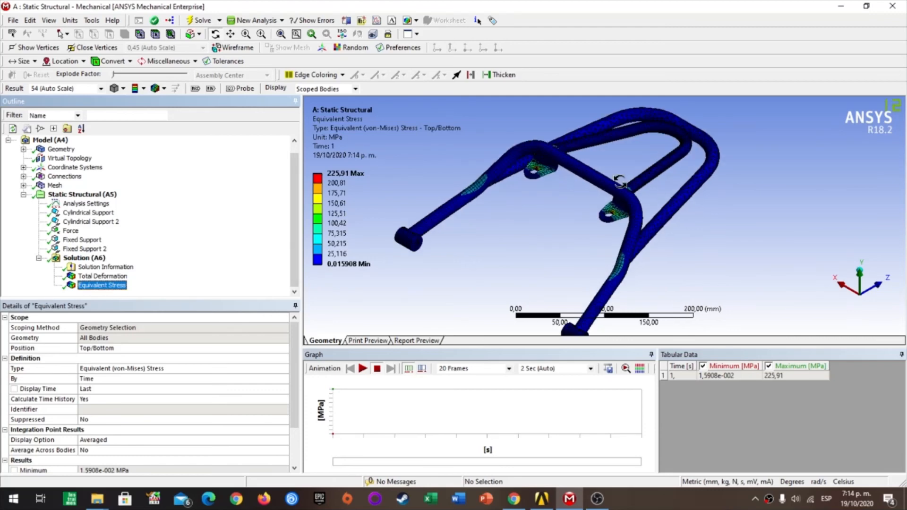
{"action": "scroll", "coordinate": [627, 221], "scroll_direction": "down", "scroll_amount": 1}
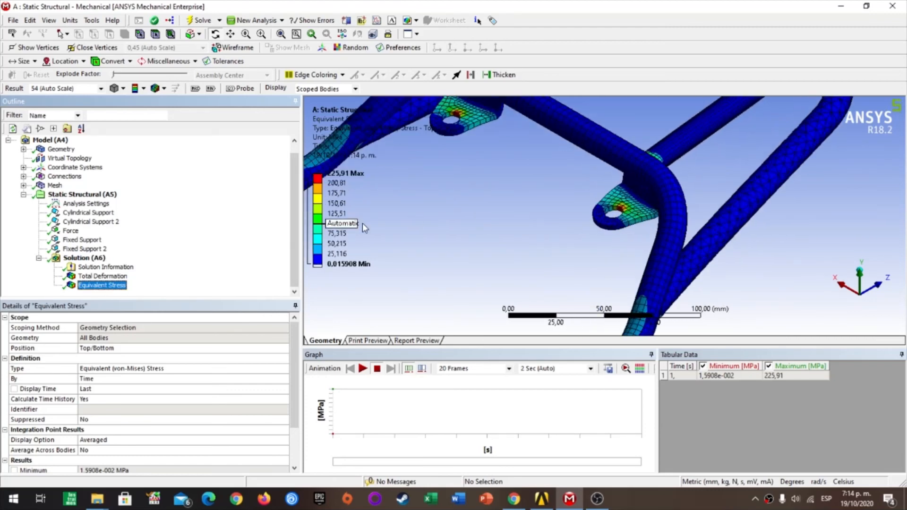
{"action": "scroll", "coordinate": [355, 196], "scroll_direction": "down", "scroll_amount": 2}
{"action": "scroll", "coordinate": [355, 194], "scroll_direction": "down", "scroll_amount": 3}
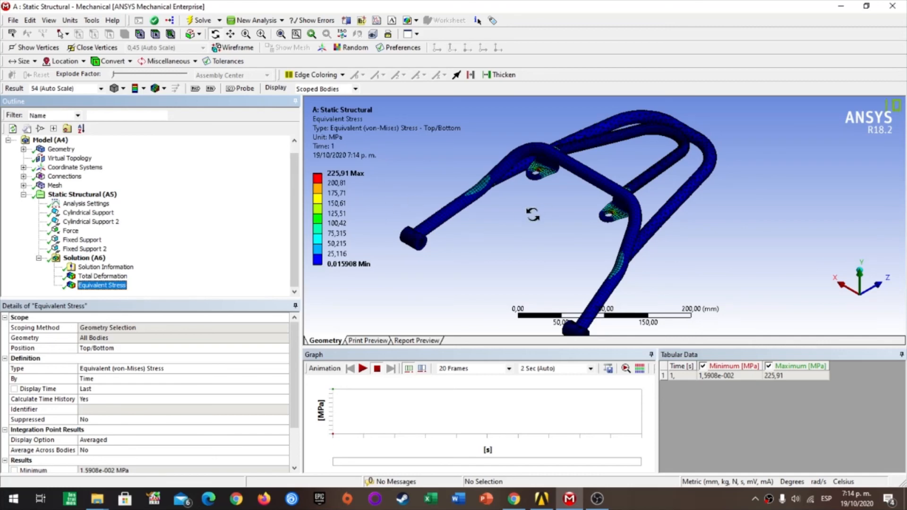
Step: Examine the recalculated equivalent stress around the second bracket's hole up close
{"action": "scroll", "coordinate": [570, 218], "scroll_direction": "up", "scroll_amount": 1}
{"action": "scroll", "coordinate": [526, 183], "scroll_direction": "up", "scroll_amount": 1}
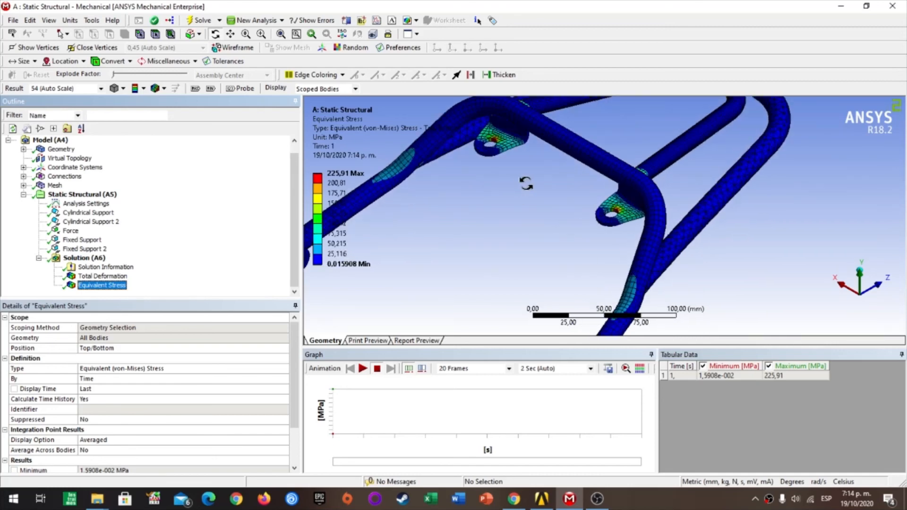
{"action": "scroll", "coordinate": [526, 184], "scroll_direction": "up", "scroll_amount": 2}
{"action": "scroll", "coordinate": [589, 174], "scroll_direction": "up", "scroll_amount": 1}
{"action": "scroll", "coordinate": [666, 199], "scroll_direction": "up", "scroll_amount": 1}
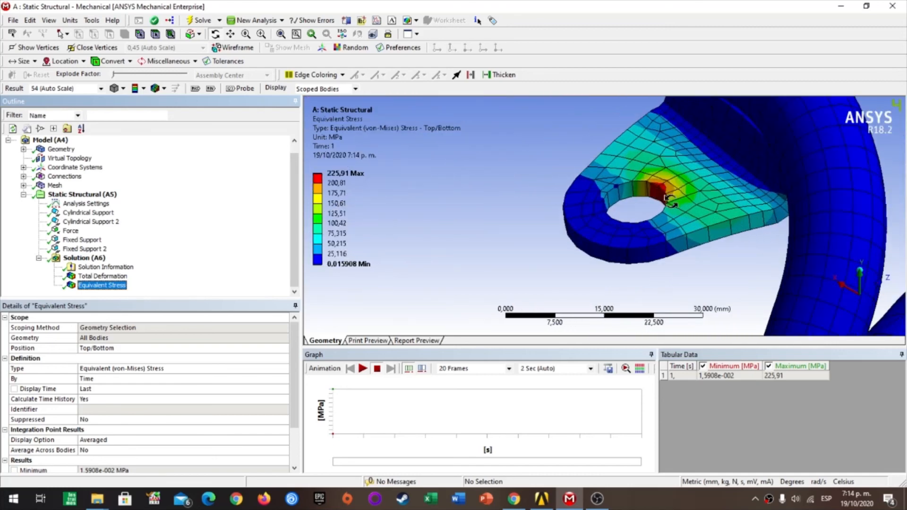
{"action": "scroll", "coordinate": [668, 198], "scroll_direction": "up", "scroll_amount": 1}
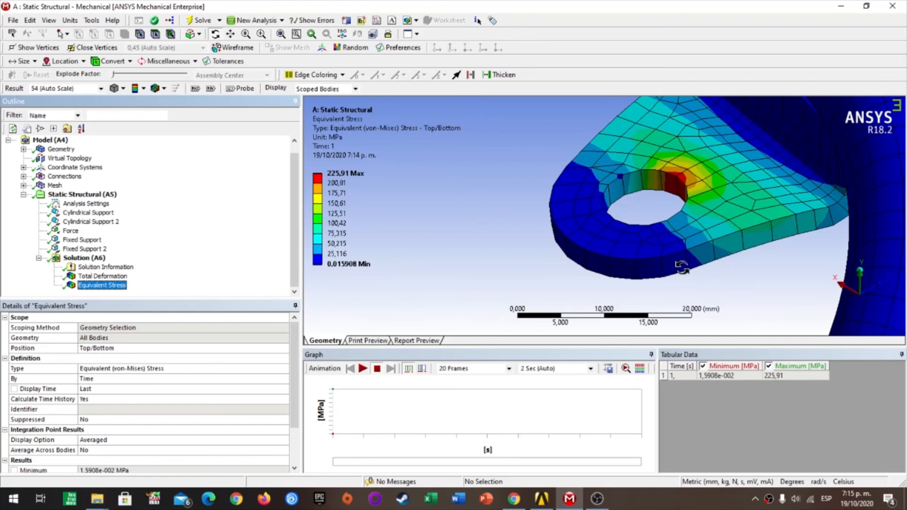
Step: Examine the equivalent stress concentration along the bracket hole's inner wall and across the surrounding plate
{"action": "scroll", "coordinate": [800, 231], "scroll_direction": "up", "scroll_amount": 2}
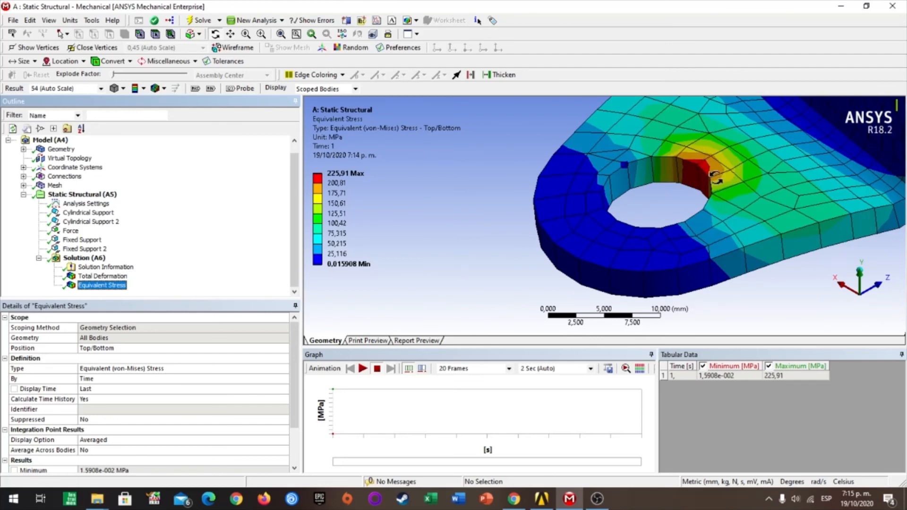
{"action": "left_click_drag", "start_coordinate": [712, 169], "coordinate": [697, 173]}
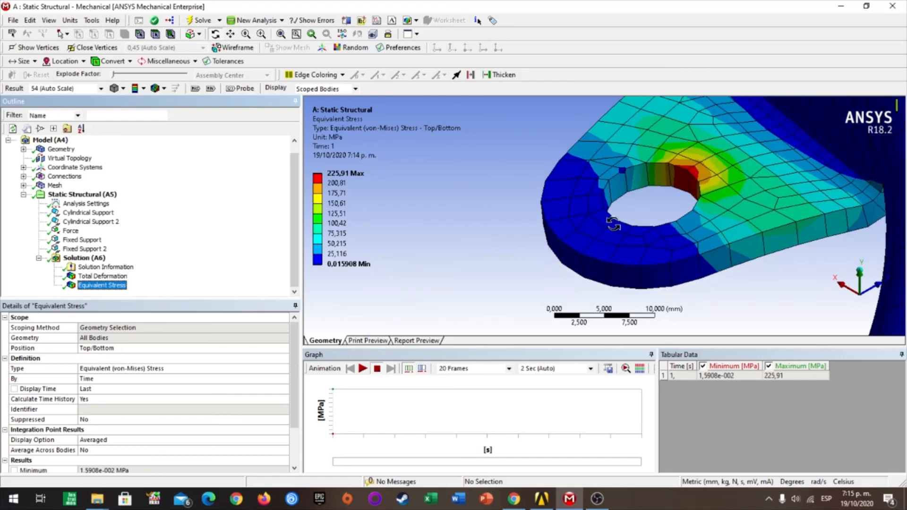
{"action": "scroll", "coordinate": [727, 175], "scroll_direction": "up", "scroll_amount": 4}
{"action": "scroll", "coordinate": [759, 199], "scroll_direction": "down", "scroll_amount": 4}
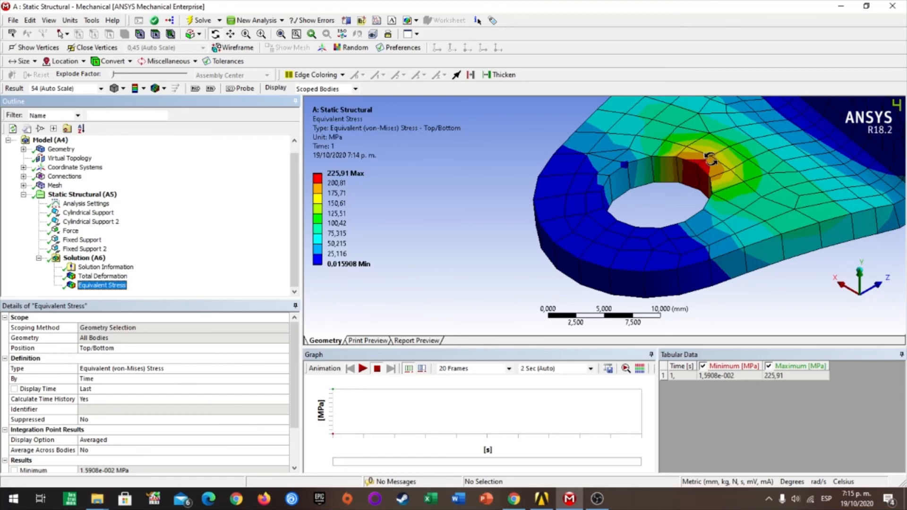
{"action": "scroll", "coordinate": [661, 251], "scroll_direction": "down", "scroll_amount": 5}
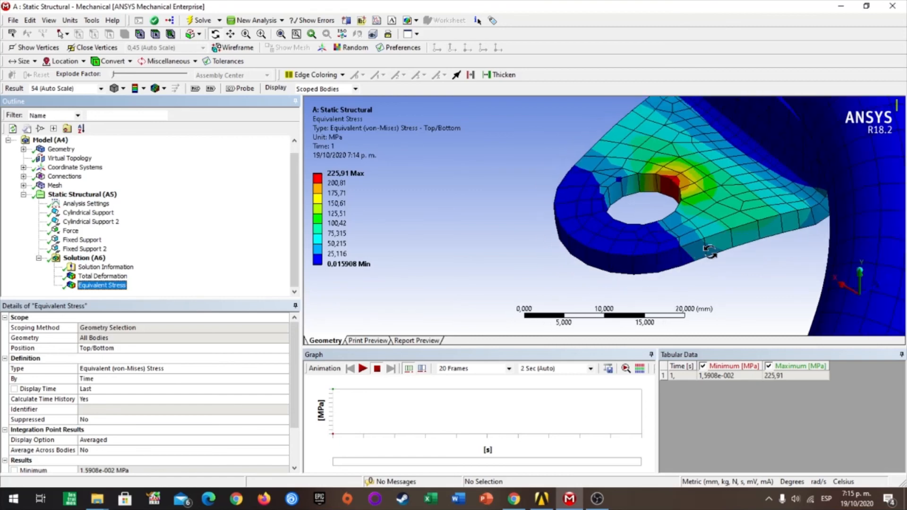
{"action": "scroll", "coordinate": [614, 236], "scroll_direction": "down", "scroll_amount": 4}
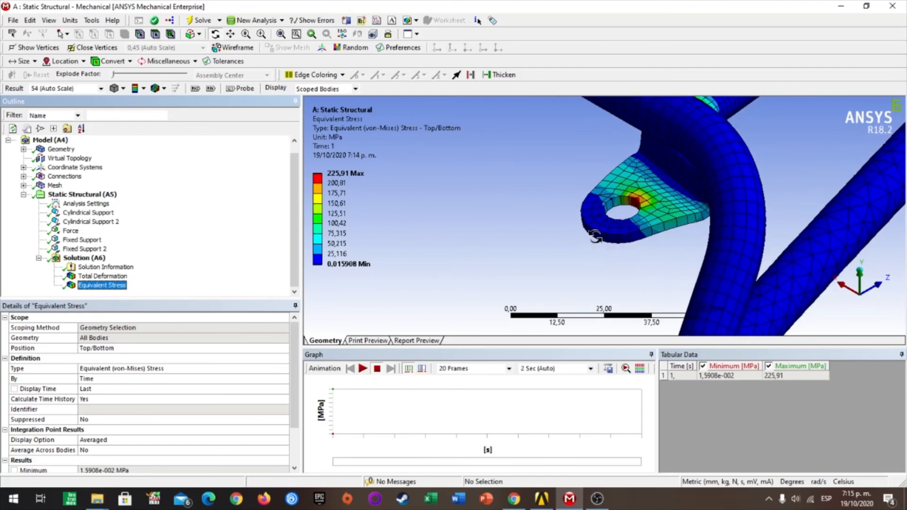
Step: Examine the equivalent stress distribution over the whole tubular frame from several sides, including the opposite side
{"action": "scroll", "coordinate": [600, 224], "scroll_direction": "down", "scroll_amount": 3}
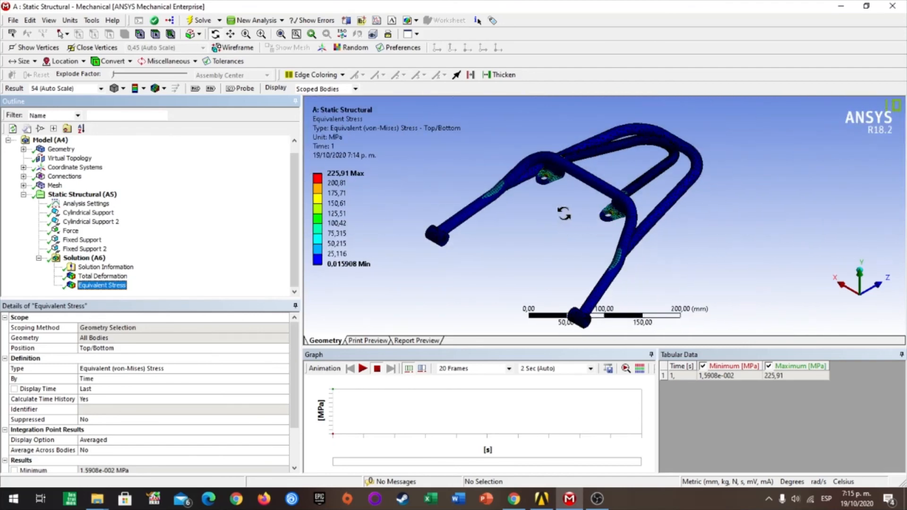
{"action": "scroll", "coordinate": [607, 207], "scroll_direction": "up", "scroll_amount": 3}
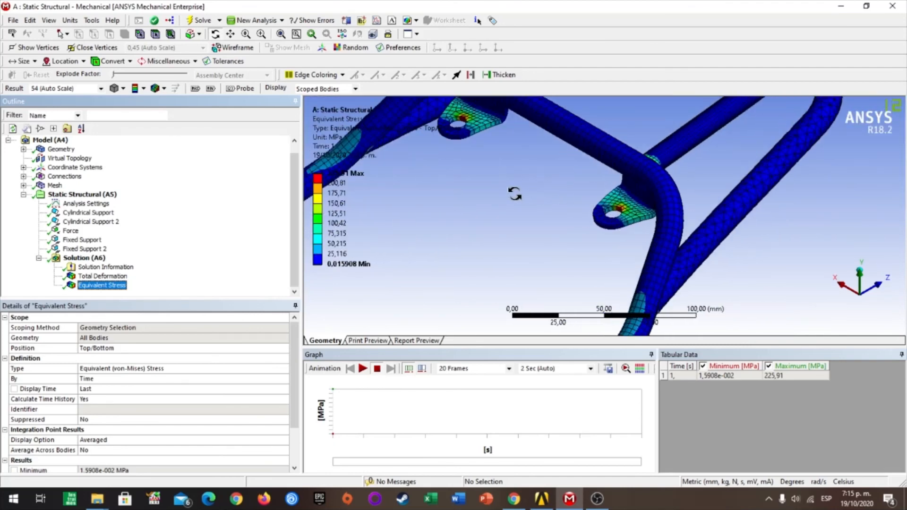
{"action": "left_click_drag", "start_coordinate": [512, 191], "coordinate": [477, 155]}
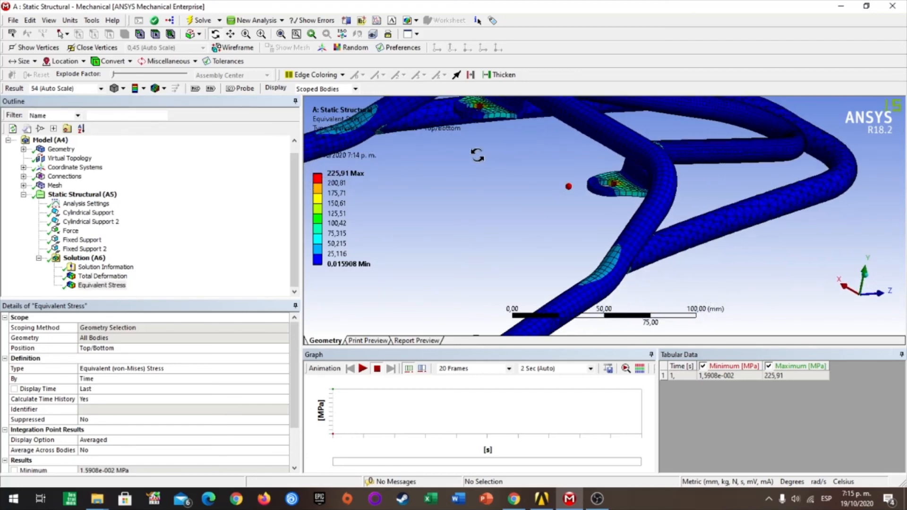
{"action": "left_click", "coordinate": [864, 279]}
{"action": "left_click_drag", "start_coordinate": [797, 267], "coordinate": [856, 282]}
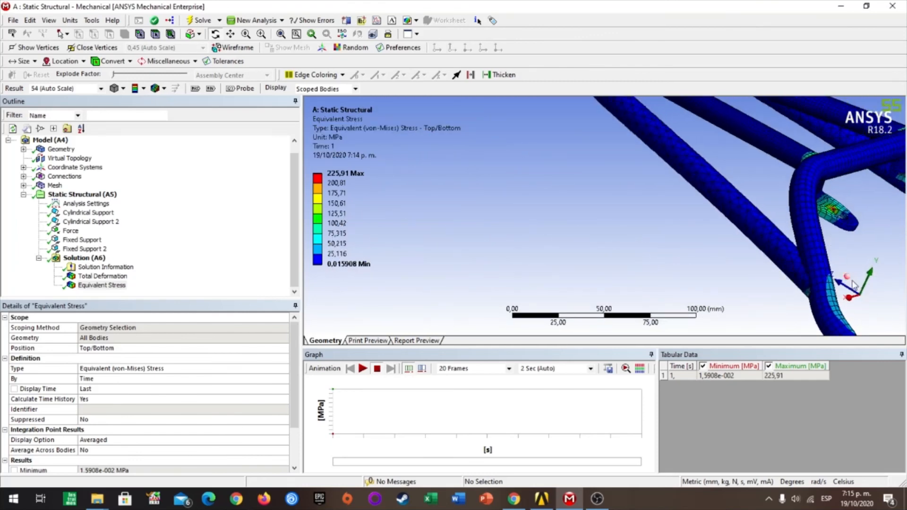
{"action": "left_click", "coordinate": [853, 284]}
{"action": "scroll", "coordinate": [771, 263], "scroll_direction": "down", "scroll_amount": 6}
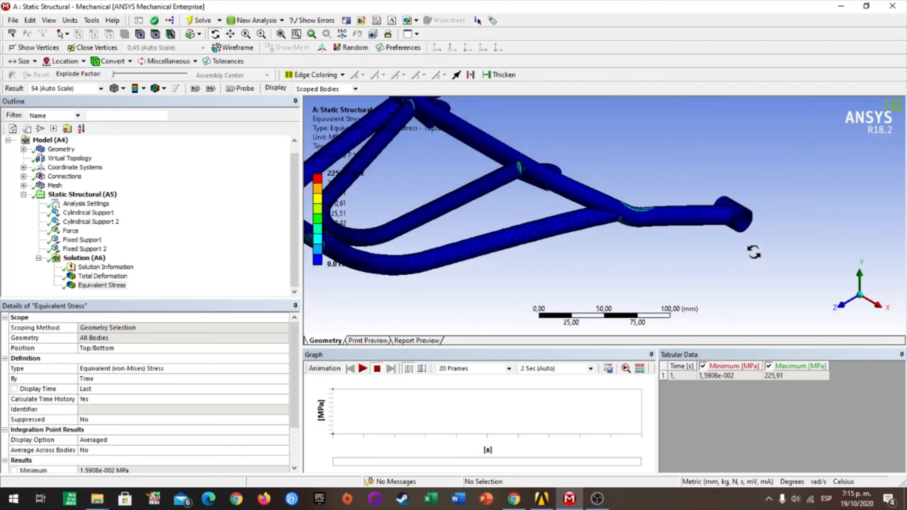
{"action": "left_click_drag", "start_coordinate": [760, 232], "coordinate": [489, 171]}
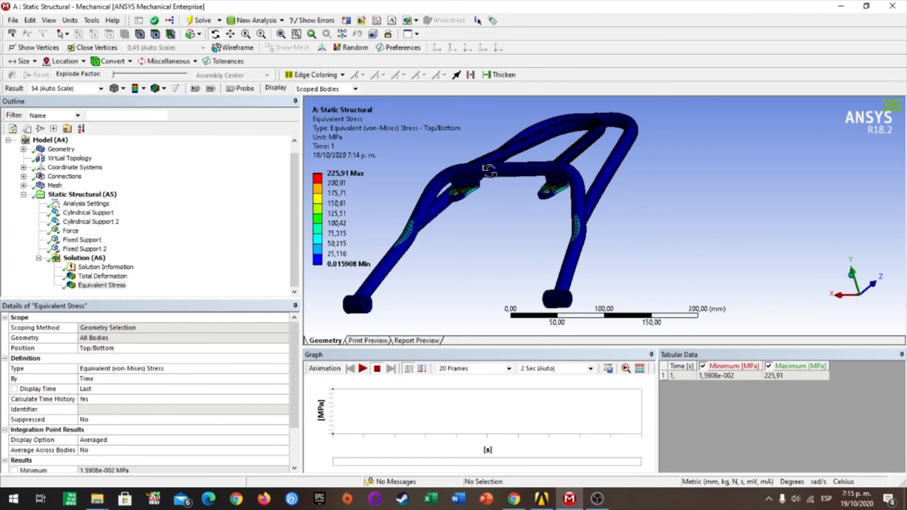
{"action": "left_click", "coordinate": [341, 34]}
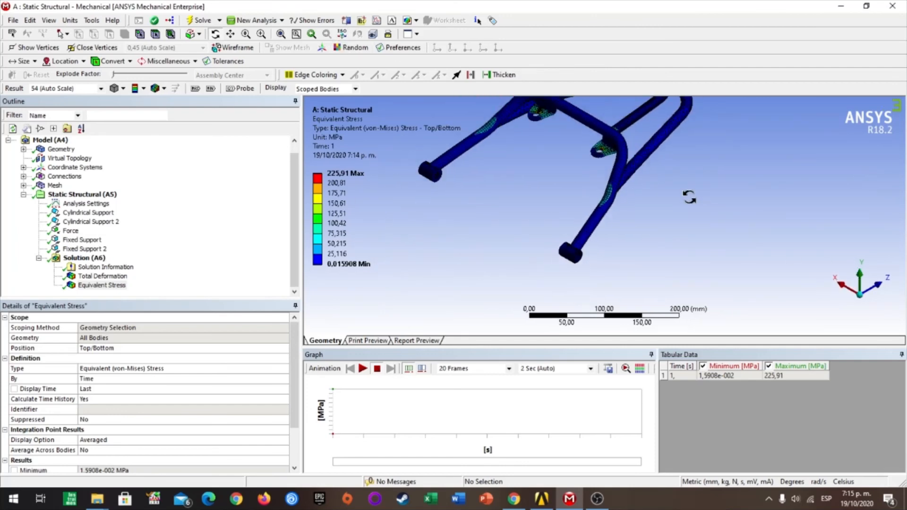
Step: Compare the equivalent stress at the bracket hole with that on both brackets and the adjoining tube bends
{"action": "scroll", "coordinate": [625, 152], "scroll_direction": "up", "scroll_amount": 2}
{"action": "left_click_drag", "start_coordinate": [631, 149], "coordinate": [580, 140]}
{"action": "scroll", "coordinate": [614, 156], "scroll_direction": "up", "scroll_amount": 10}
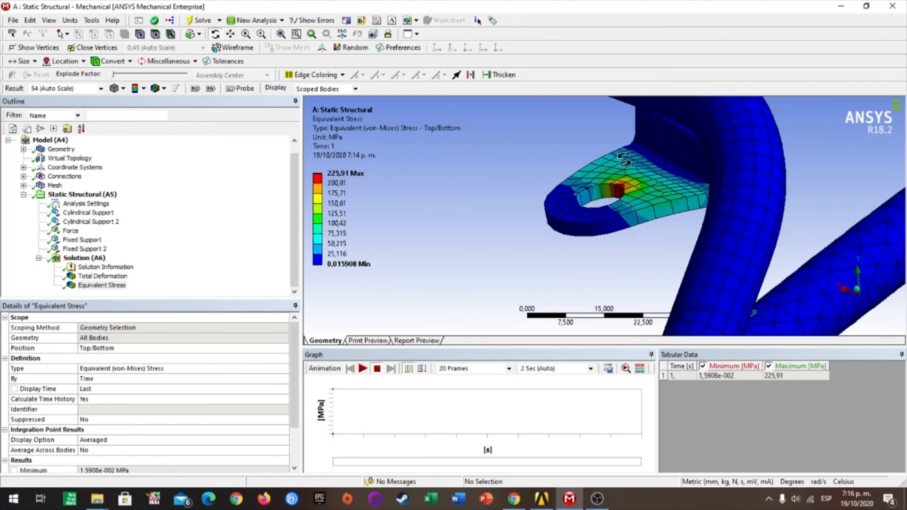
{"action": "scroll", "coordinate": [585, 175], "scroll_direction": "down", "scroll_amount": 2}
{"action": "left_click_drag", "start_coordinate": [587, 192], "coordinate": [604, 198]}
{"action": "scroll", "coordinate": [628, 204], "scroll_direction": "down", "scroll_amount": 5}
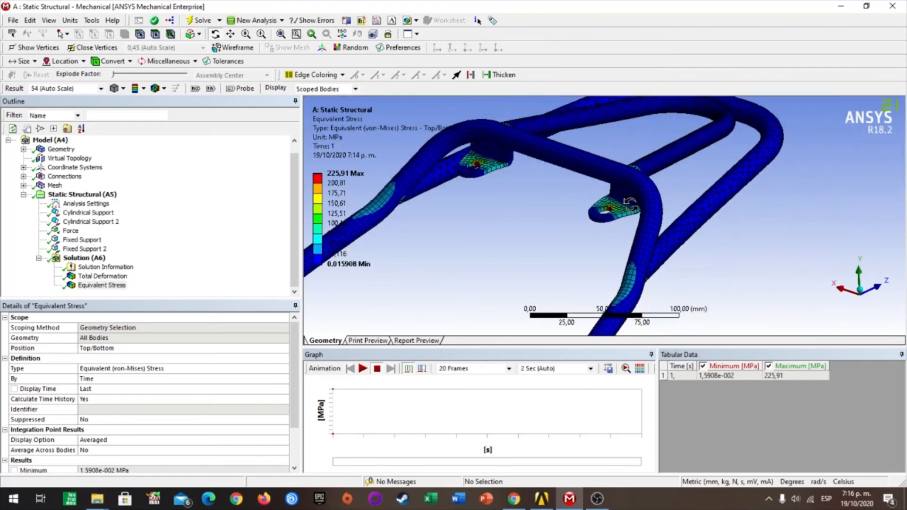
Step: Examine the equivalent stress at the joint between the inner tube and the bent front tube up close
{"action": "mouse_move", "coordinate": [677, 220]}
{"action": "left_mouse_down"}
{"action": "mouse_move", "coordinate": [645, 168]}
{"action": "mouse_move", "coordinate": [681, 202]}
{"action": "left_mouse_up"}
{"action": "right_click", "coordinate": [616, 158]}
{"action": "left_click", "coordinate": [602, 162]}
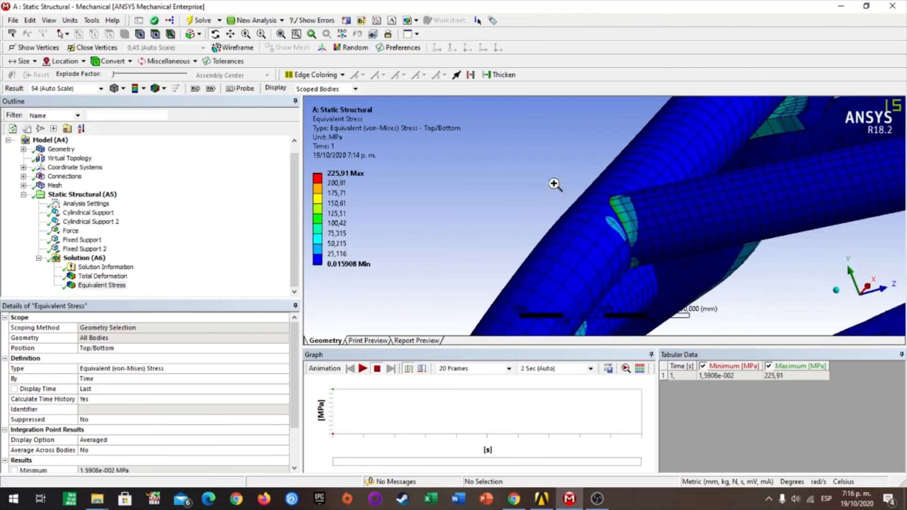
{"action": "left_click_drag", "start_coordinate": [554, 184], "coordinate": [655, 267]}
{"action": "left_click_drag", "start_coordinate": [659, 186], "coordinate": [652, 204]}
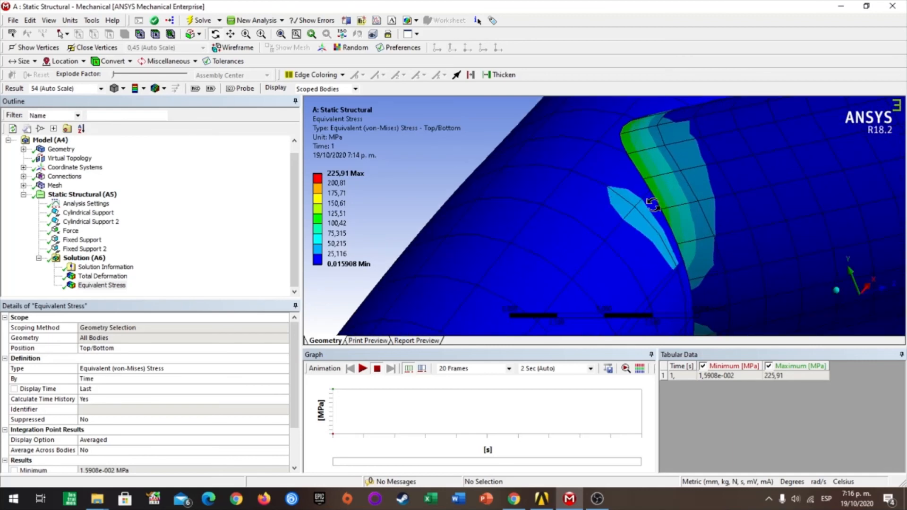
{"action": "scroll", "coordinate": [712, 192], "scroll_direction": "down", "scroll_amount": 5}
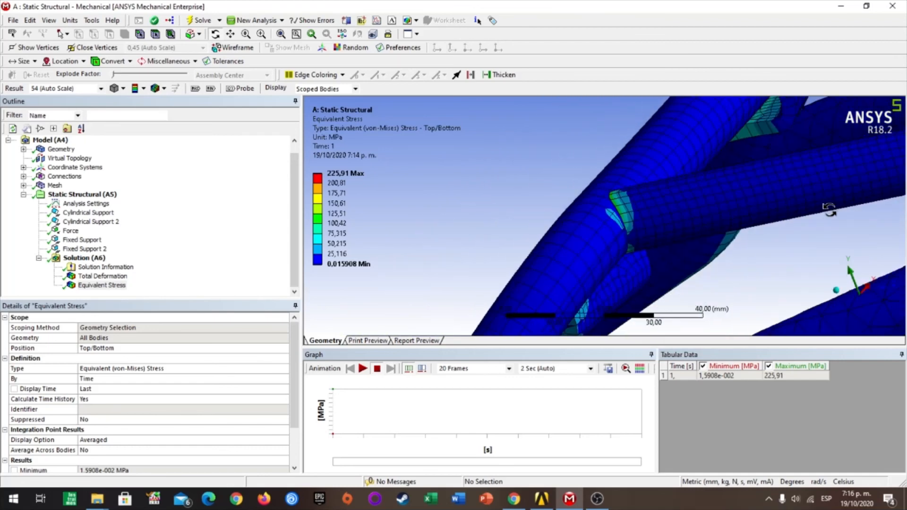
{"action": "scroll", "coordinate": [641, 223], "scroll_direction": "up", "scroll_amount": 5}
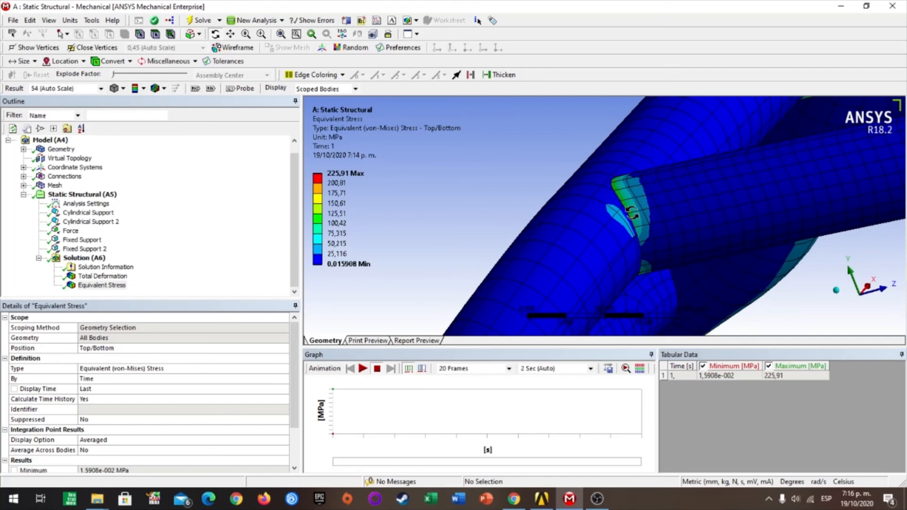
{"action": "left_click_drag", "start_coordinate": [642, 248], "coordinate": [787, 228]}
{"action": "scroll", "coordinate": [623, 215], "scroll_direction": "up", "scroll_amount": 4}
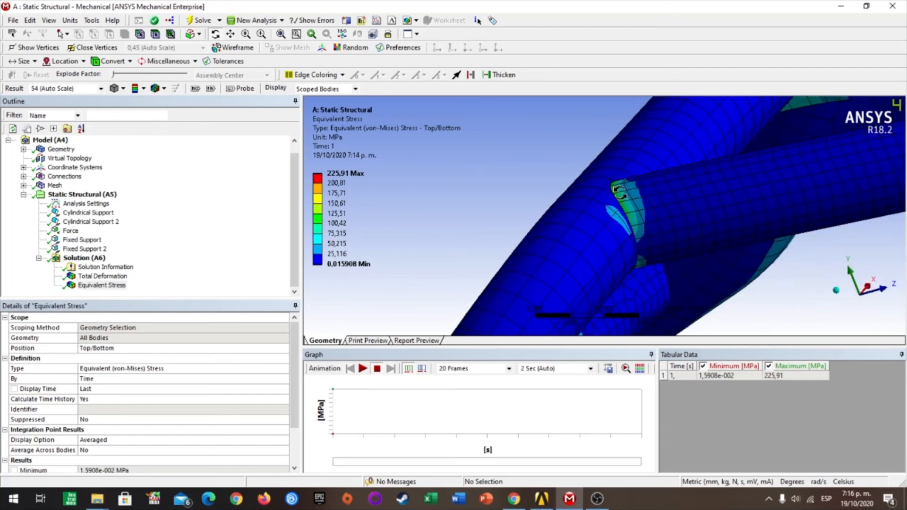
{"action": "scroll", "coordinate": [616, 194], "scroll_direction": "down", "scroll_amount": 5}
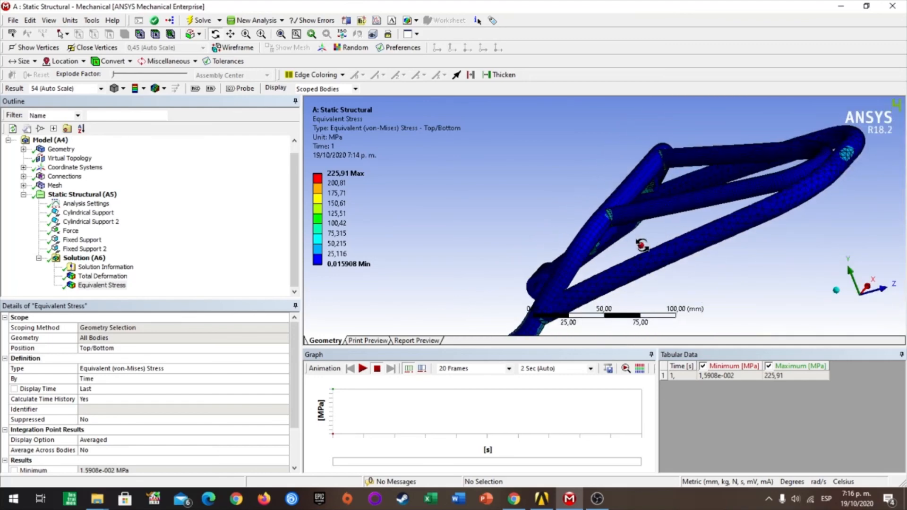
Step: Return to the isometric view and inspect the peak equivalent stress at the bracket's hole again
{"action": "left_click_drag", "start_coordinate": [640, 246], "coordinate": [670, 232]}
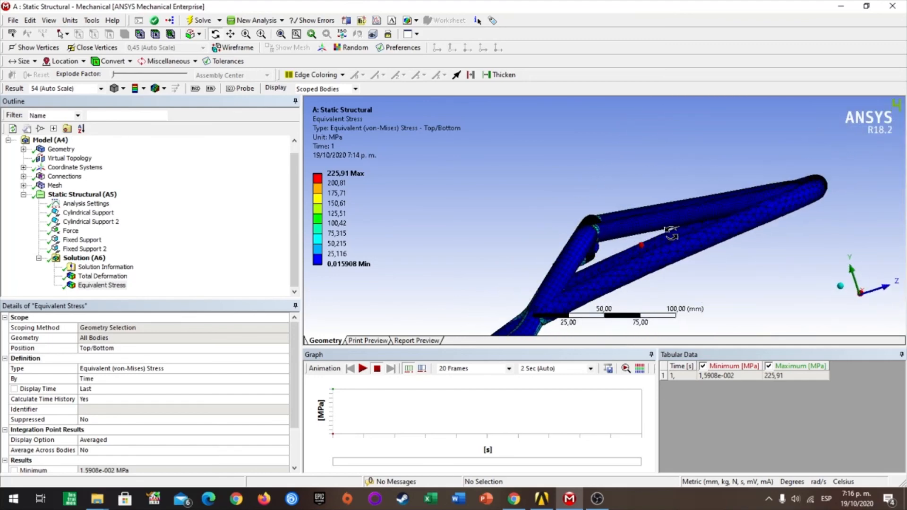
{"action": "left_click", "coordinate": [844, 287]}
{"action": "scroll", "coordinate": [504, 243], "scroll_direction": "down", "scroll_amount": 2}
{"action": "scroll", "coordinate": [474, 208], "scroll_direction": "up", "scroll_amount": 5}
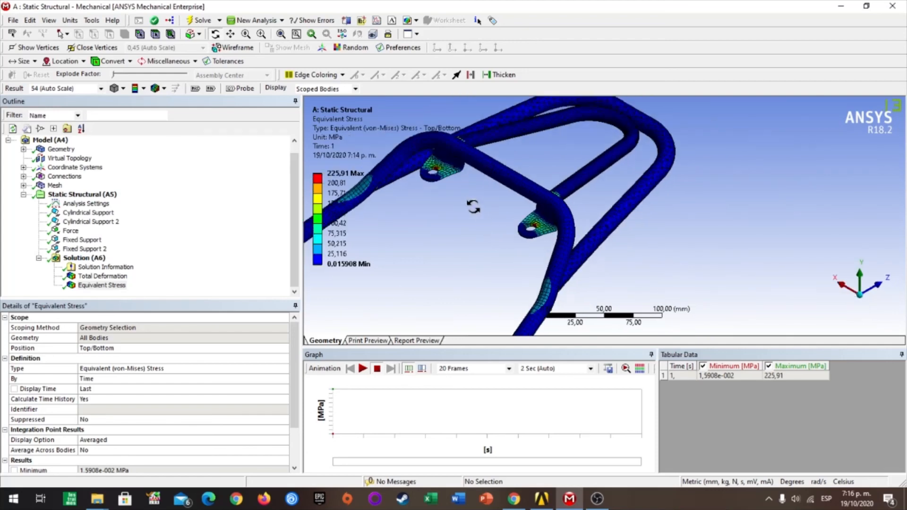
{"action": "scroll", "coordinate": [474, 212], "scroll_direction": "up", "scroll_amount": 10}
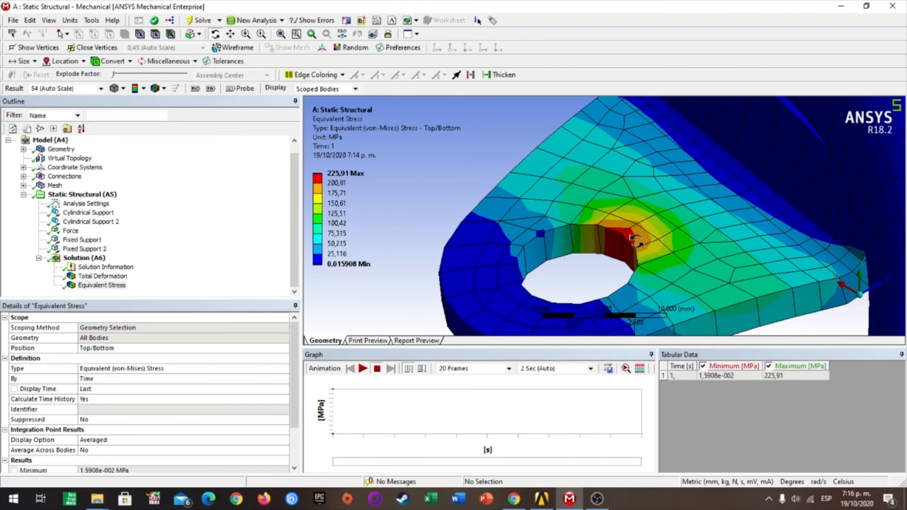
{"action": "left_click_drag", "start_coordinate": [635, 241], "coordinate": [644, 242]}
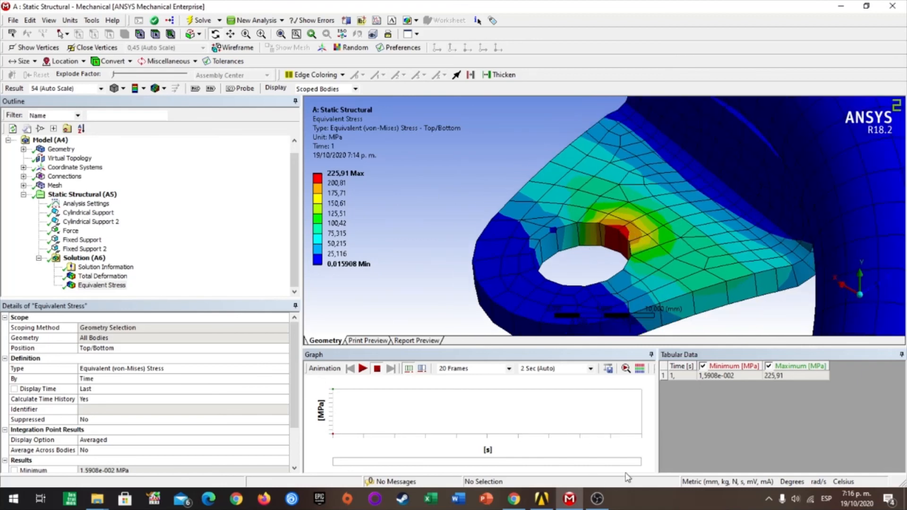
{"action": "scroll", "coordinate": [646, 243], "scroll_direction": "down", "scroll_amount": 5}
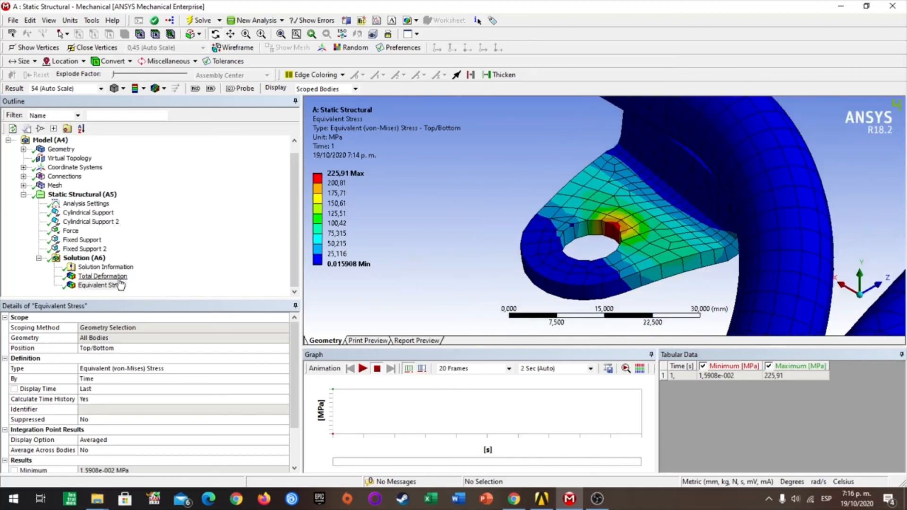
Step: Display the Total Deformation result and examine it over the whole frame and at the rear tube bend
{"action": "left_click", "coordinate": [103, 276]}
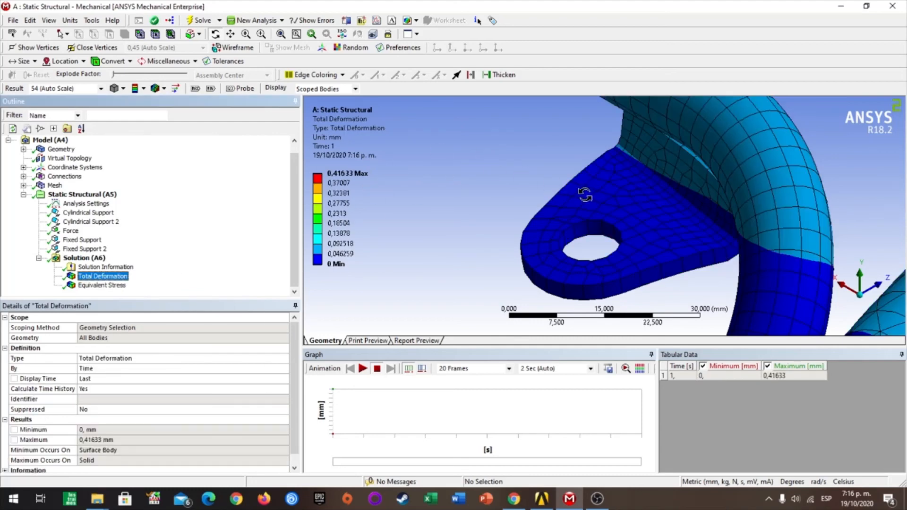
{"action": "scroll", "coordinate": [816, 265], "scroll_direction": "down", "scroll_amount": 10}
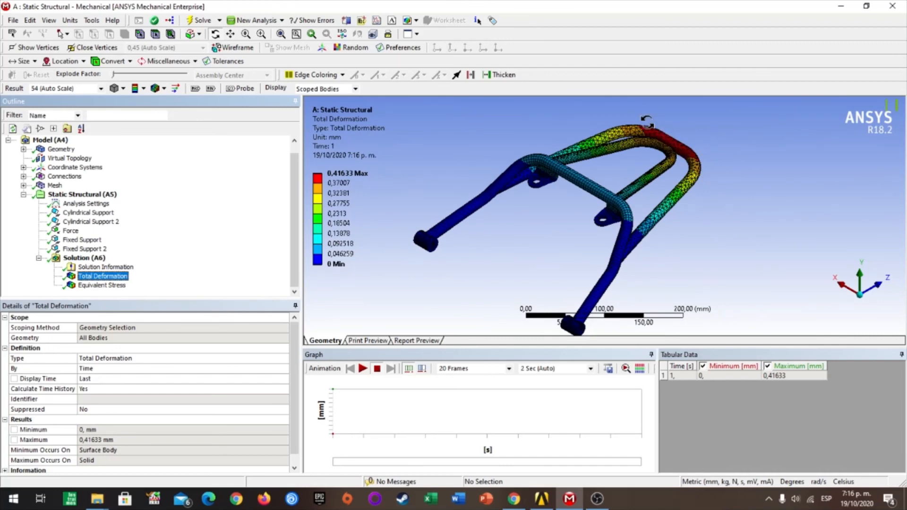
{"action": "right_click_drag", "start_coordinate": [612, 124], "coordinate": [691, 151]}
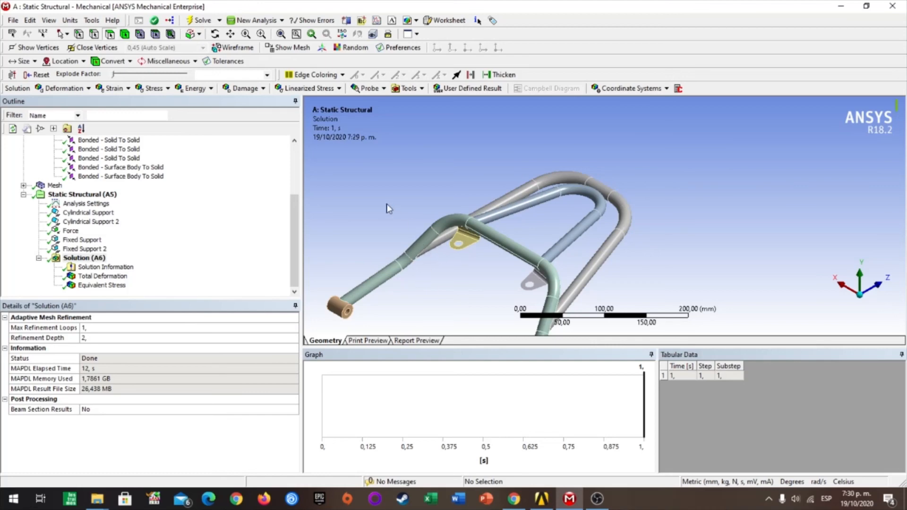
Step: Add a Contact Tool with a Pressure result to the solution and check its contact list
{"action": "right_click_drag", "start_coordinate": [385, 214], "coordinate": [425, 274]}
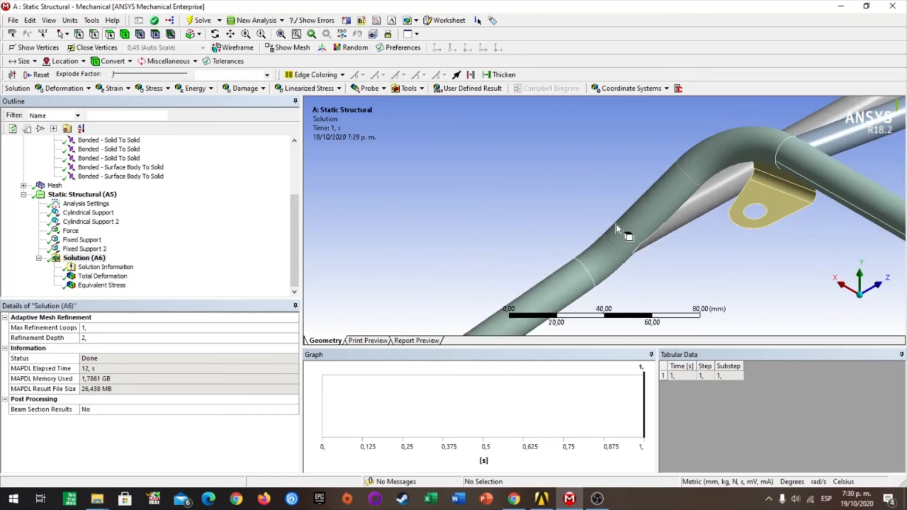
{"action": "scroll", "coordinate": [633, 259], "scroll_direction": "down", "scroll_amount": 5}
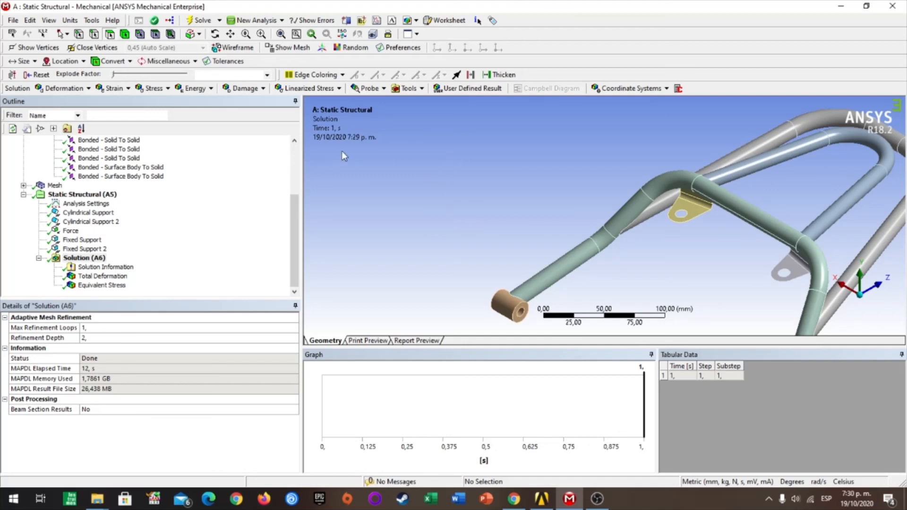
{"action": "left_click", "coordinate": [421, 88]}
{"action": "left_click", "coordinate": [425, 125]}
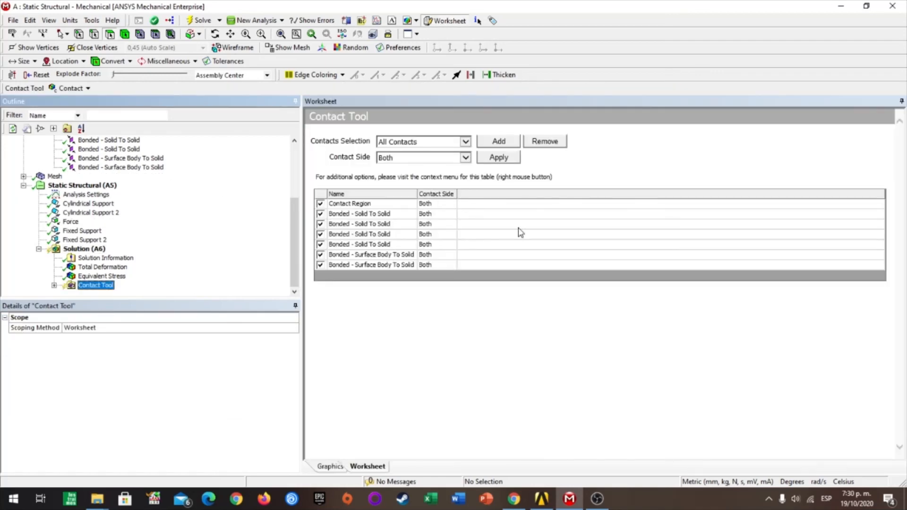
{"action": "left_click", "coordinate": [83, 90]}
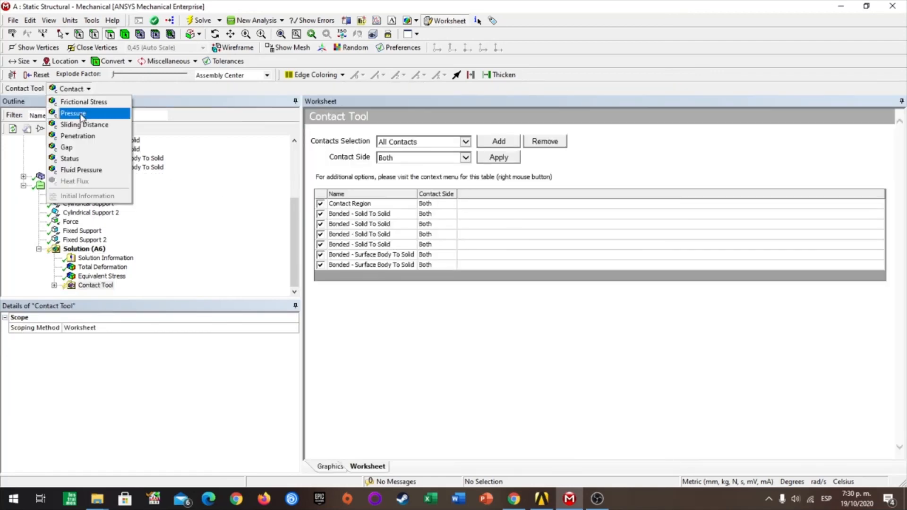
{"action": "left_click", "coordinate": [85, 112]}
{"action": "scroll", "coordinate": [567, 215], "scroll_direction": "down", "scroll_amount": 3}
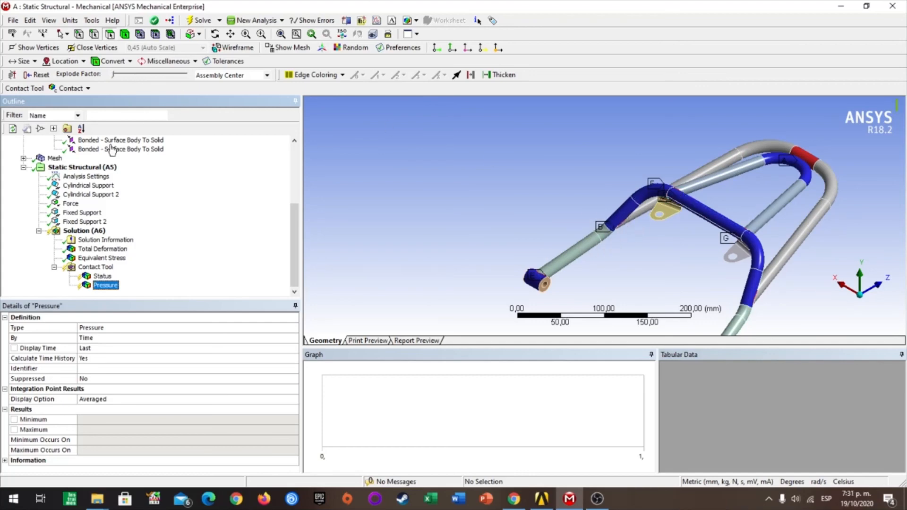
{"action": "left_click", "coordinate": [96, 267]}
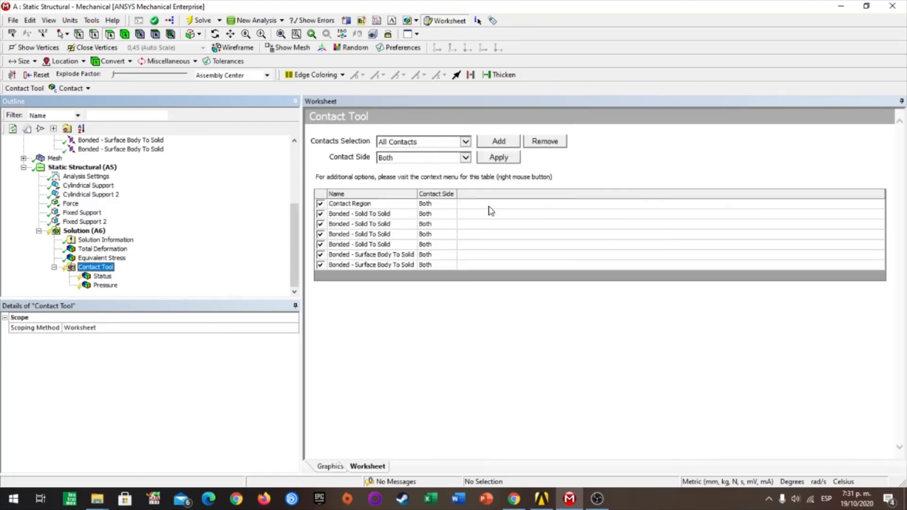
{"action": "left_click", "coordinate": [104, 285]}
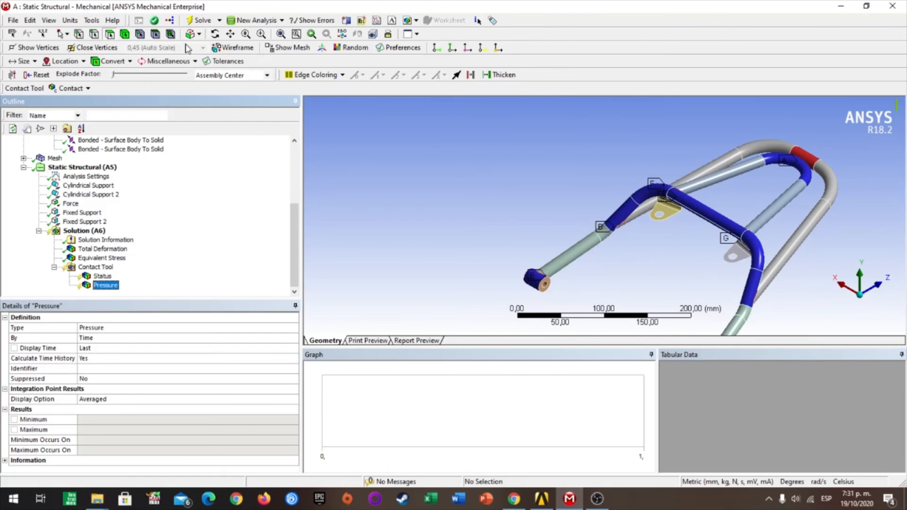
Step: Solve the new Contact Tool results and mark the maximum contact pressure on the frame
{"action": "left_click", "coordinate": [197, 22]}
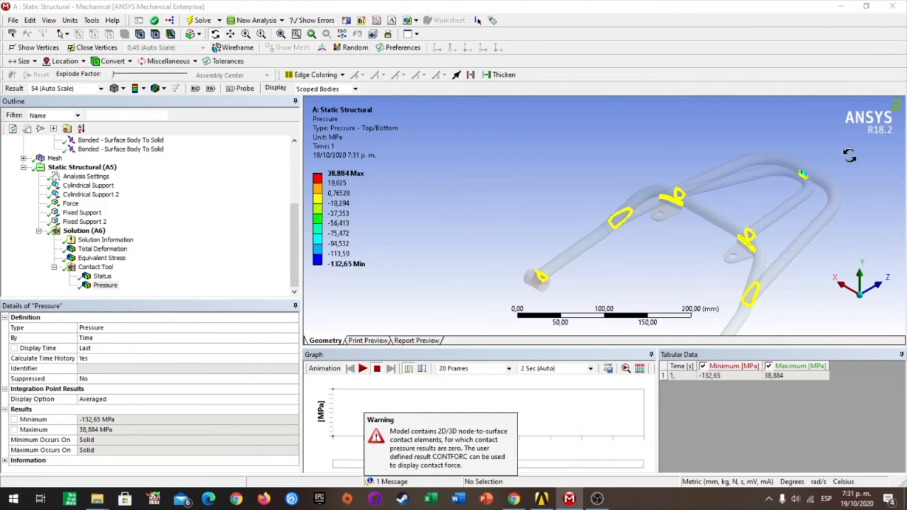
{"action": "left_click", "coordinate": [195, 89]}
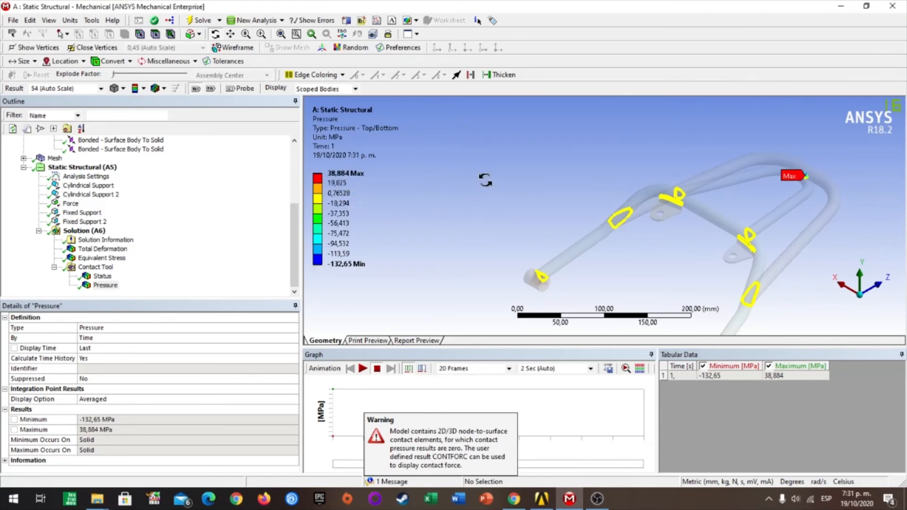
{"action": "right_click_drag", "start_coordinate": [759, 151], "coordinate": [867, 229]}
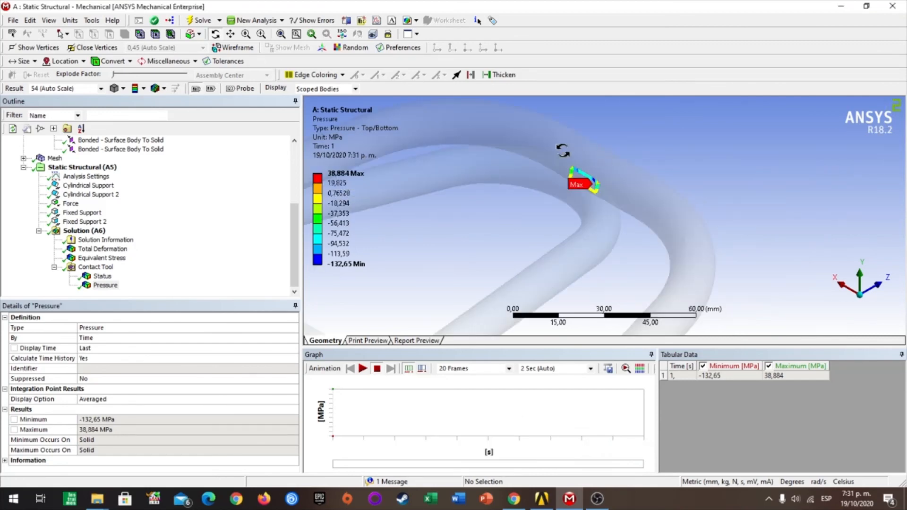
Step: Examine the contact pressure contour on the patch between the inner and outer tube bends up close from underneath
{"action": "right_click_drag", "start_coordinate": [523, 145], "coordinate": [667, 265]}
{"action": "scroll", "coordinate": [614, 177], "scroll_direction": "up", "scroll_amount": 1}
{"action": "scroll", "coordinate": [613, 176], "scroll_direction": "down", "scroll_amount": 3}
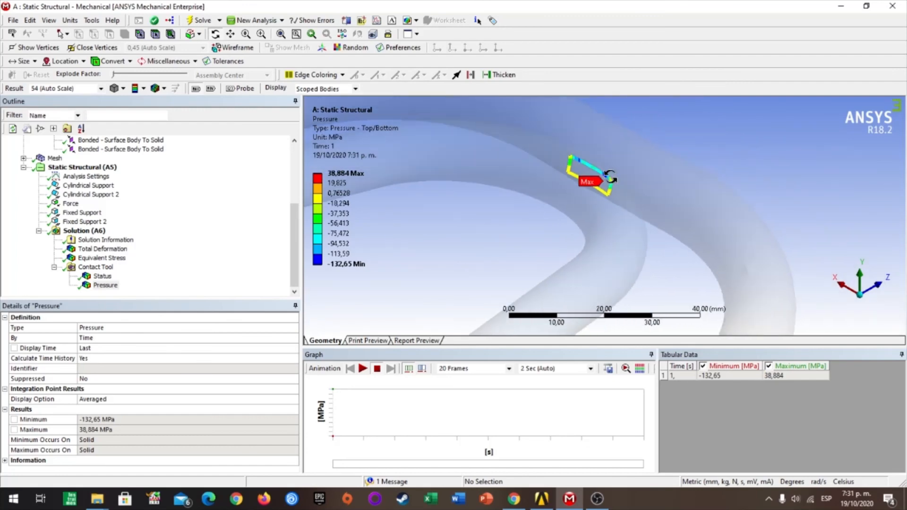
{"action": "scroll", "coordinate": [653, 177], "scroll_direction": "down", "scroll_amount": 3}
{"action": "left_click_drag", "start_coordinate": [686, 204], "coordinate": [766, 253]}
{"action": "right_click_drag", "start_coordinate": [754, 173], "coordinate": [854, 230]}
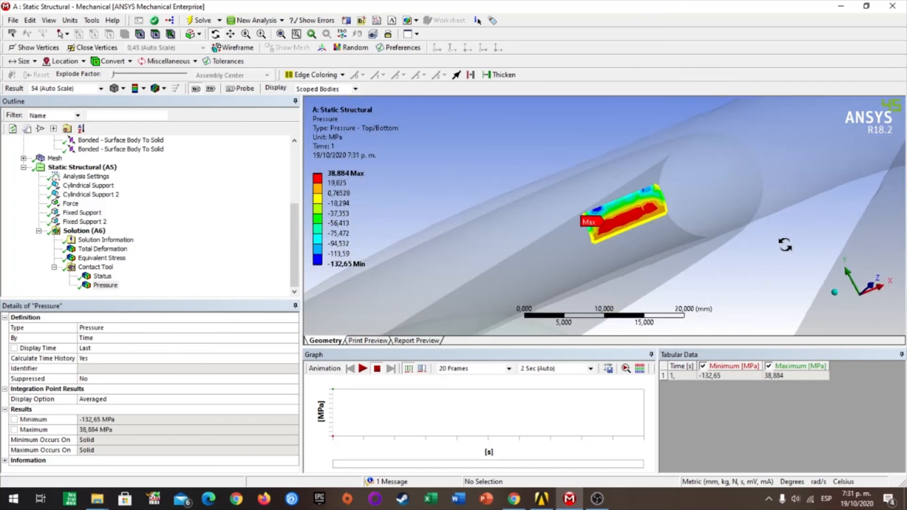
{"action": "scroll", "coordinate": [619, 228], "scroll_direction": "up", "scroll_amount": 5}
{"action": "right_click_drag", "start_coordinate": [547, 177], "coordinate": [729, 298]}
{"action": "scroll", "coordinate": [577, 210], "scroll_direction": "up", "scroll_amount": 2}
{"action": "scroll", "coordinate": [577, 210], "scroll_direction": "down", "scroll_amount": 2}
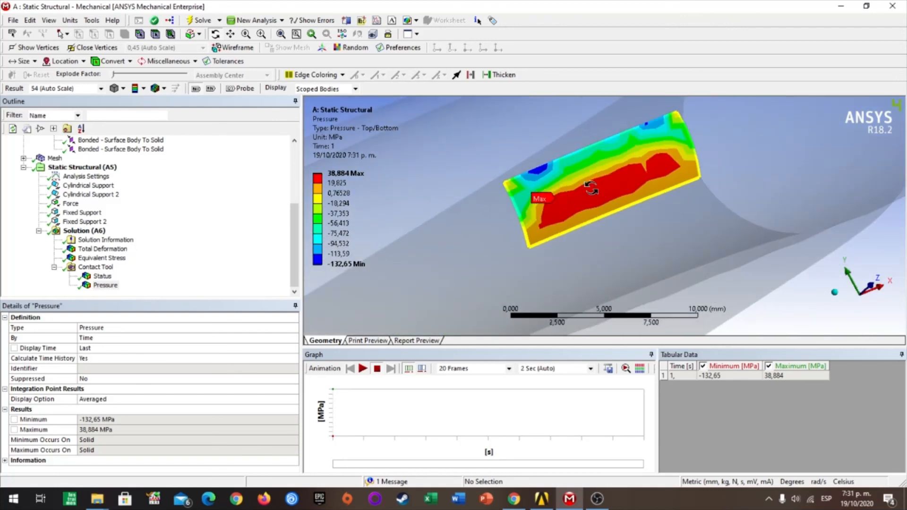
Step: Inspect the pressure patch in relation to the surrounding tubes, then return to a close view of its contour
{"action": "scroll", "coordinate": [591, 186], "scroll_direction": "down", "scroll_amount": 1}
{"action": "scroll", "coordinate": [612, 191], "scroll_direction": "down", "scroll_amount": 2}
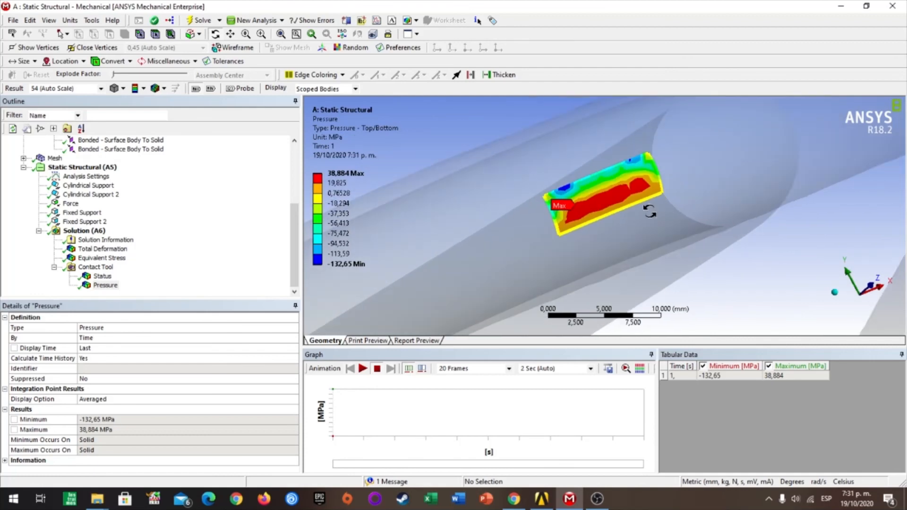
{"action": "scroll", "coordinate": [562, 211], "scroll_direction": "down", "scroll_amount": 1}
{"action": "scroll", "coordinate": [557, 218], "scroll_direction": "down", "scroll_amount": 1}
{"action": "scroll", "coordinate": [664, 235], "scroll_direction": "down", "scroll_amount": 1}
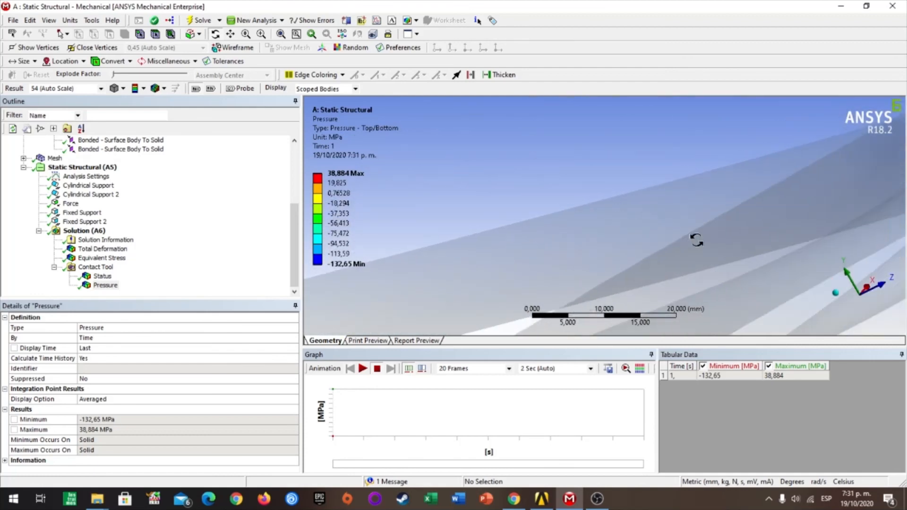
{"action": "scroll", "coordinate": [755, 227], "scroll_direction": "down", "scroll_amount": 2}
{"action": "scroll", "coordinate": [788, 220], "scroll_direction": "down", "scroll_amount": 1}
{"action": "middle_click_drag", "start_coordinate": [788, 219], "coordinate": [759, 219]}
{"action": "right_click_drag", "start_coordinate": [597, 159], "coordinate": [722, 202]}
Step: Review the settings and the contact and target faces of the first contact region under Connections
{"action": "scroll", "coordinate": [113, 209], "scroll_direction": "up", "scroll_amount": 4}
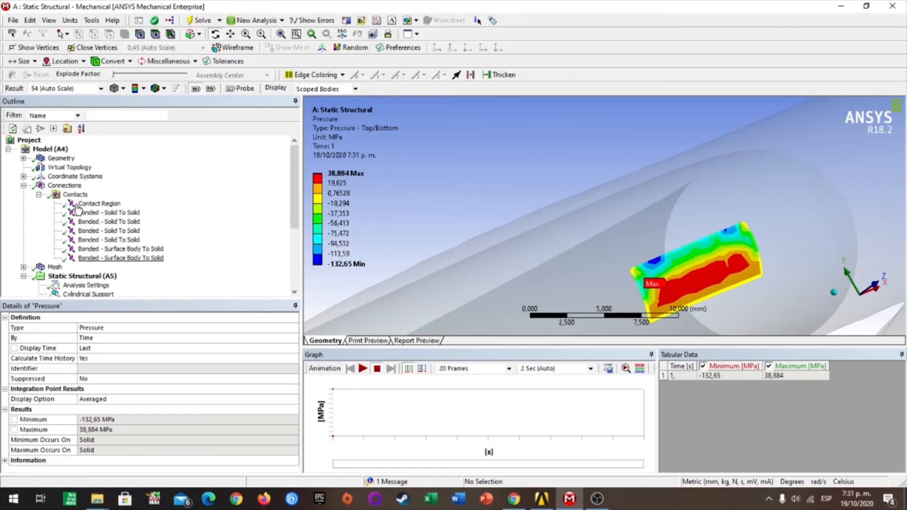
{"action": "left_click", "coordinate": [102, 204]}
{"action": "scroll", "coordinate": [154, 398], "scroll_direction": "down", "scroll_amount": 3}
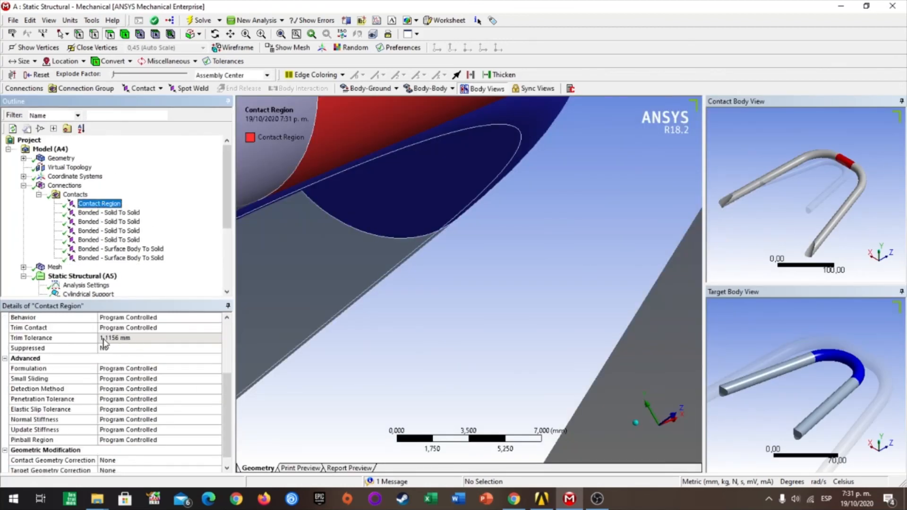
{"action": "scroll", "coordinate": [132, 349], "scroll_direction": "up", "scroll_amount": 3}
Step: Display the Contact Tool's Status result on the patch, then switch back to its Pressure result
{"action": "scroll", "coordinate": [88, 272], "scroll_direction": "down", "scroll_amount": 4}
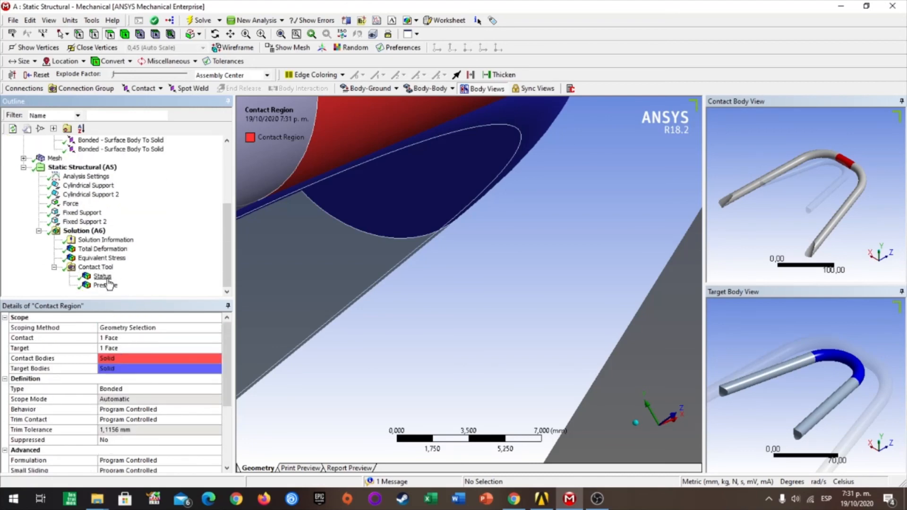
{"action": "left_click", "coordinate": [104, 278]}
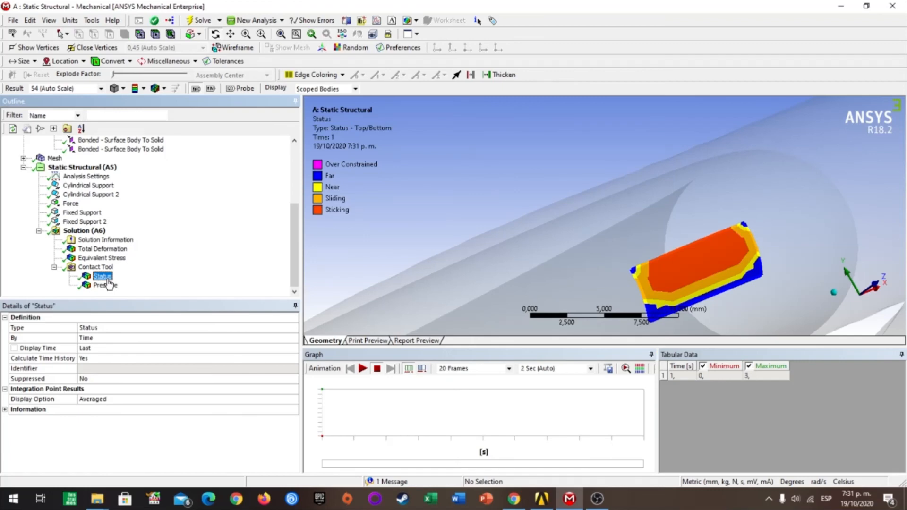
{"action": "scroll", "coordinate": [597, 261], "scroll_direction": "down", "scroll_amount": 2}
{"action": "left_click", "coordinate": [105, 286]}
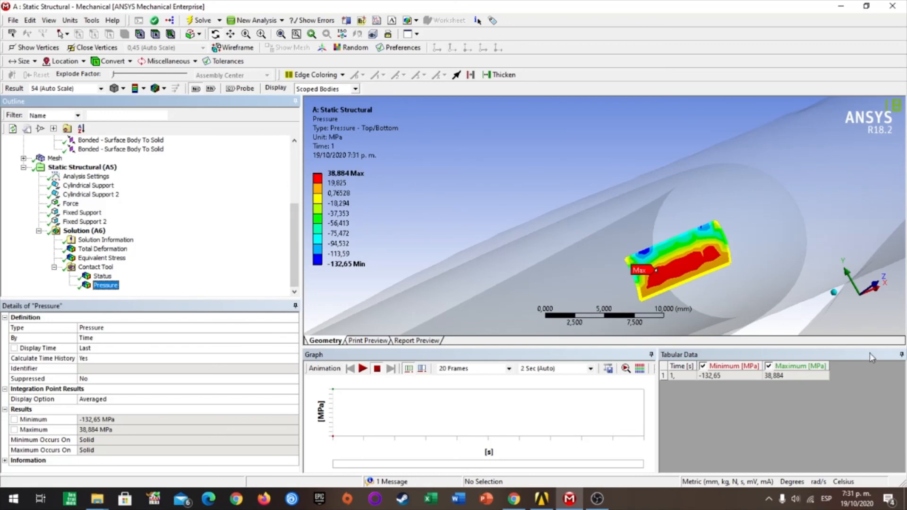
Step: Return to the isometric view and inspect the maximum contact pressure location across the whole frame and up close
{"action": "left_click", "coordinate": [834, 293]}
{"action": "scroll", "coordinate": [805, 270], "scroll_direction": "down", "scroll_amount": 4}
{"action": "scroll", "coordinate": [805, 270], "scroll_direction": "down", "scroll_amount": 10}
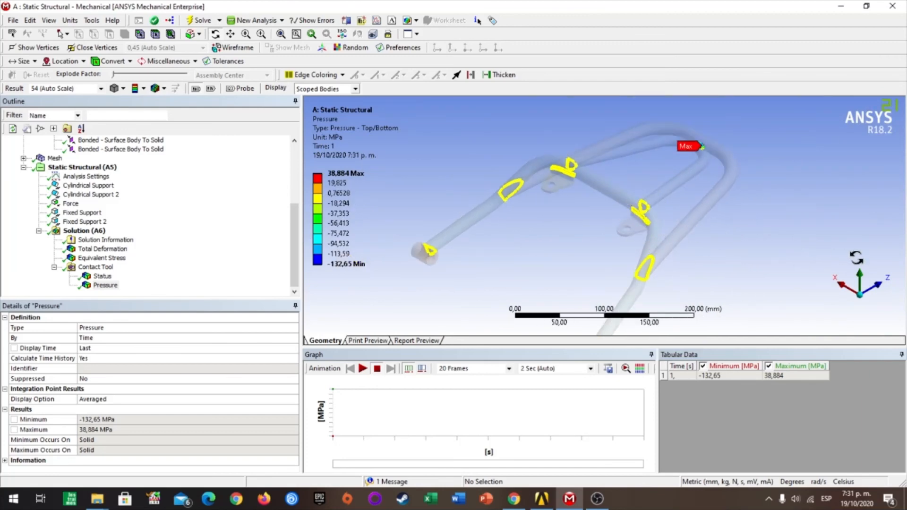
{"action": "scroll", "coordinate": [614, 205], "scroll_direction": "up", "scroll_amount": 3}
{"action": "scroll", "coordinate": [450, 209], "scroll_direction": "down", "scroll_amount": 5}
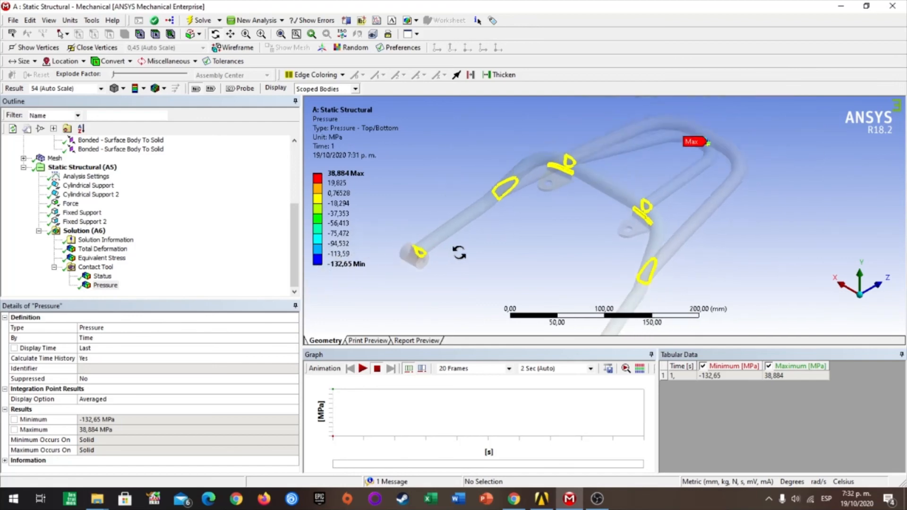
{"action": "scroll", "coordinate": [661, 230], "scroll_direction": "up", "scroll_amount": 2}
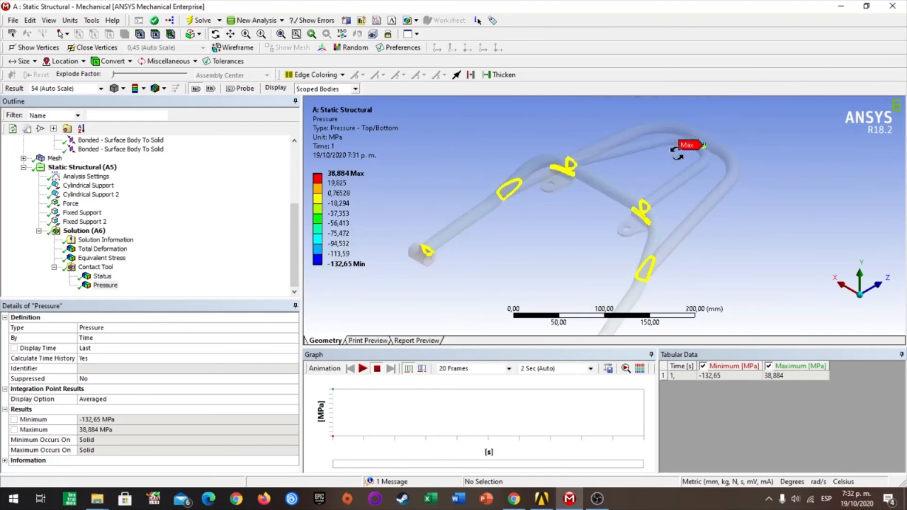
{"action": "right_click_drag", "start_coordinate": [680, 131], "coordinate": [732, 166]}
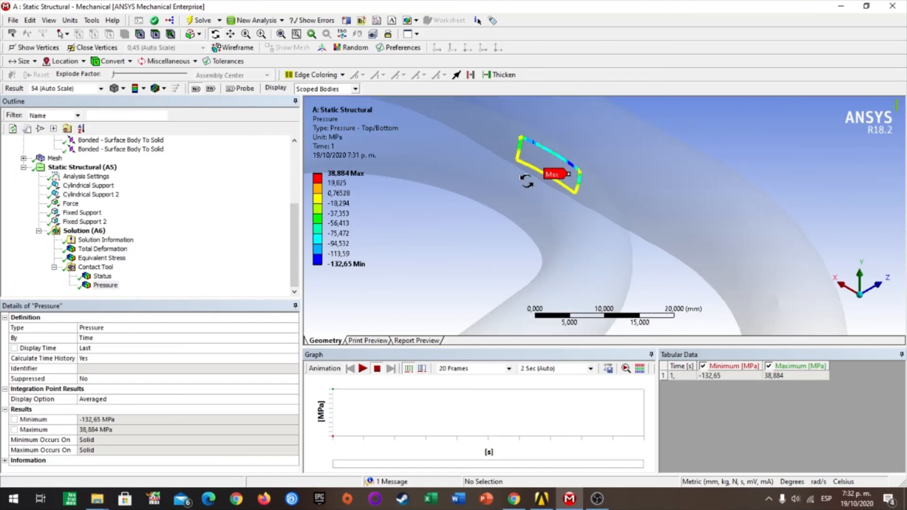
{"action": "scroll", "coordinate": [521, 191], "scroll_direction": "down", "scroll_amount": 5}
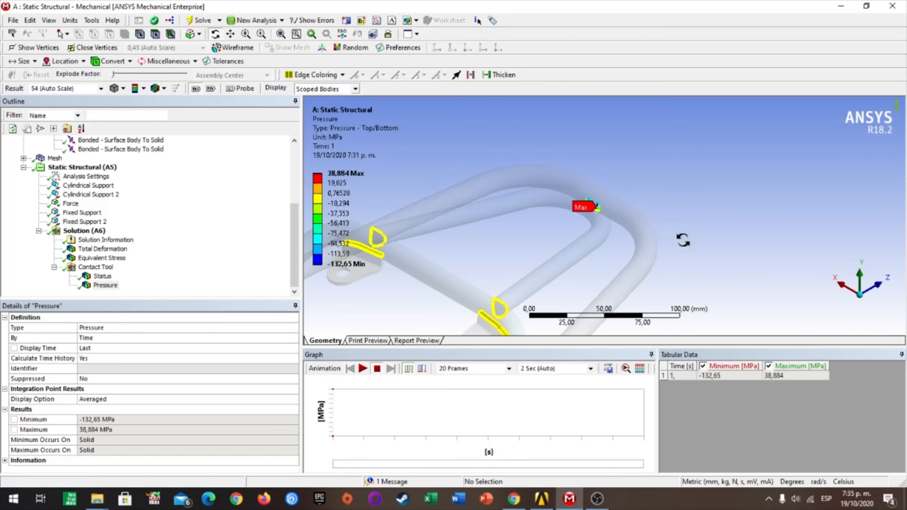
{"action": "left_click_drag", "start_coordinate": [694, 211], "coordinate": [641, 253]}
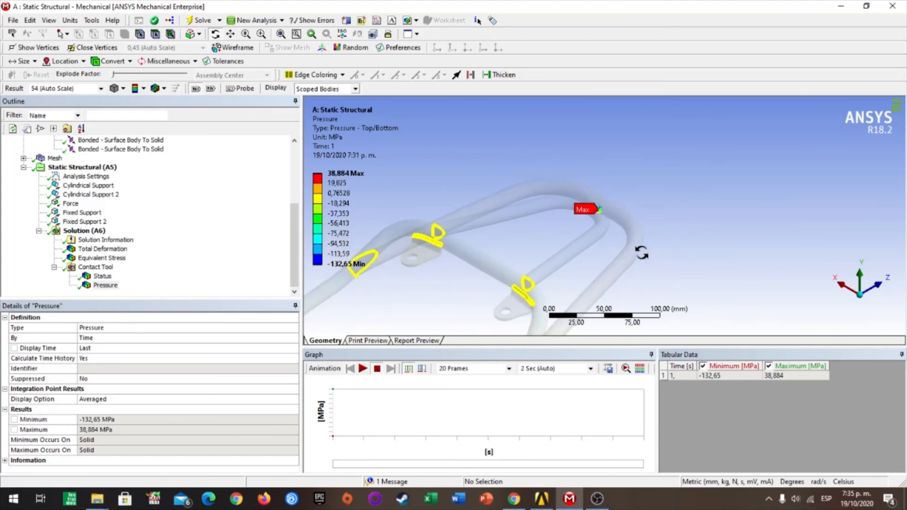
Step: Collapse the Contacts and Static Structural branches of the model tree
{"action": "scroll", "coordinate": [55, 210], "scroll_direction": "up", "scroll_amount": 4}
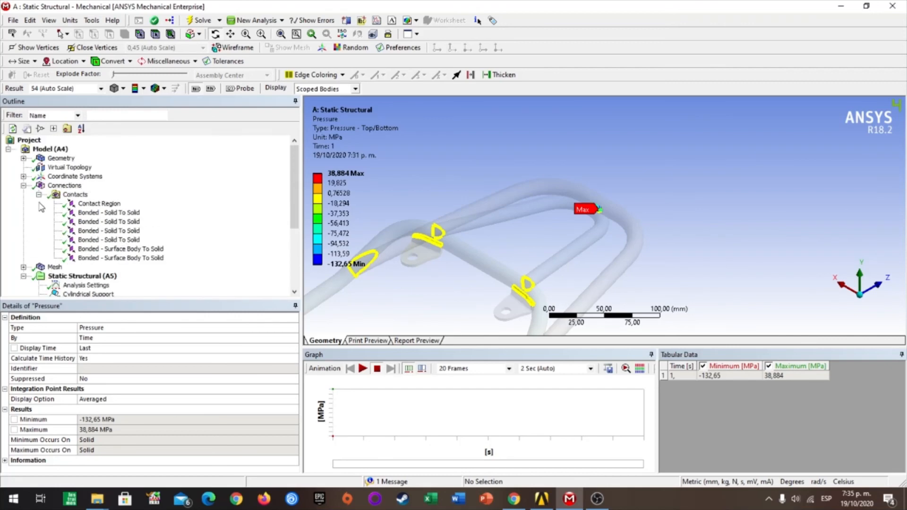
{"action": "left_click", "coordinate": [39, 195]}
{"action": "left_click", "coordinate": [23, 213]}
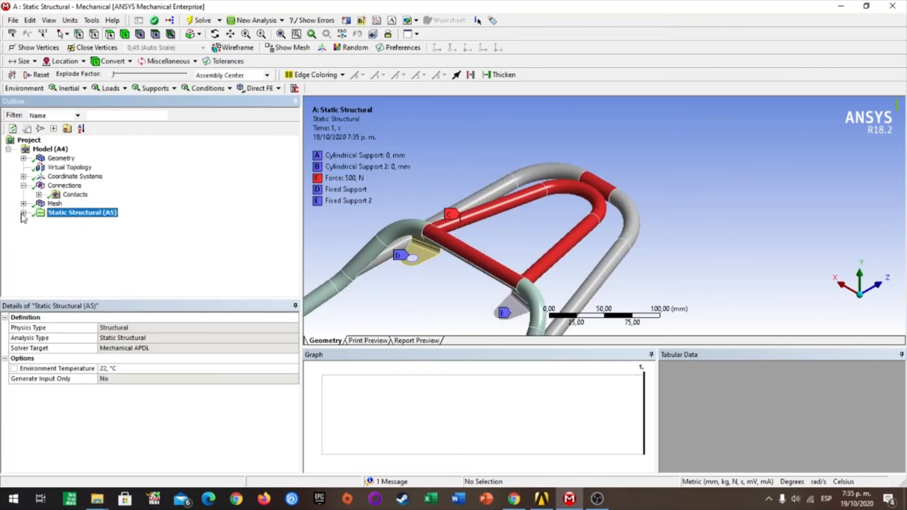